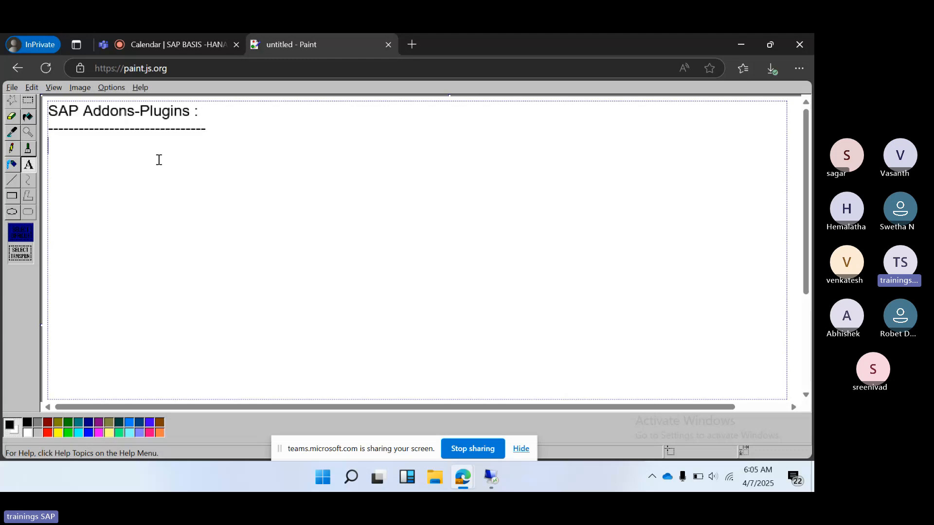
- Begin the first line under the SAP Addons-Plugins heading with the term "Add-ons"
text(Add--ion)
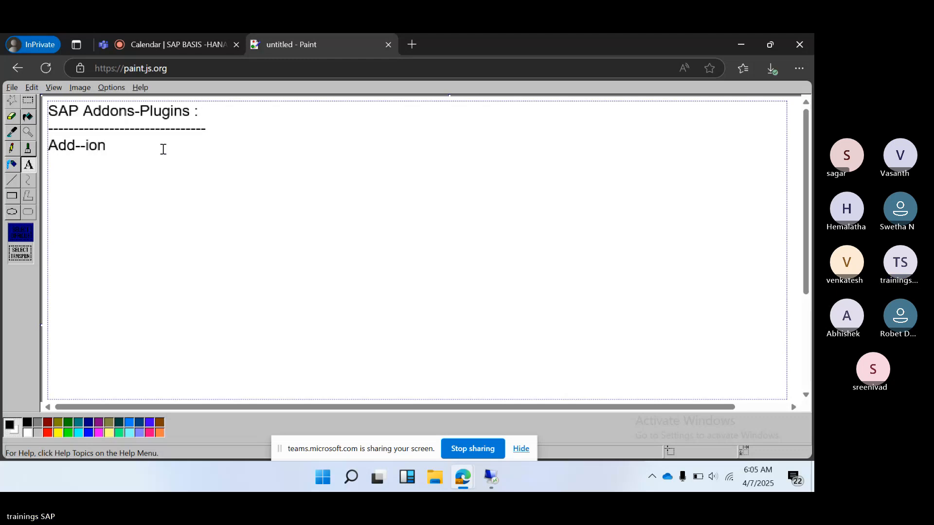
key(BackSpace)
key(BackSpace)
key(BackSpace)
key(BackSpace)
text(ons)
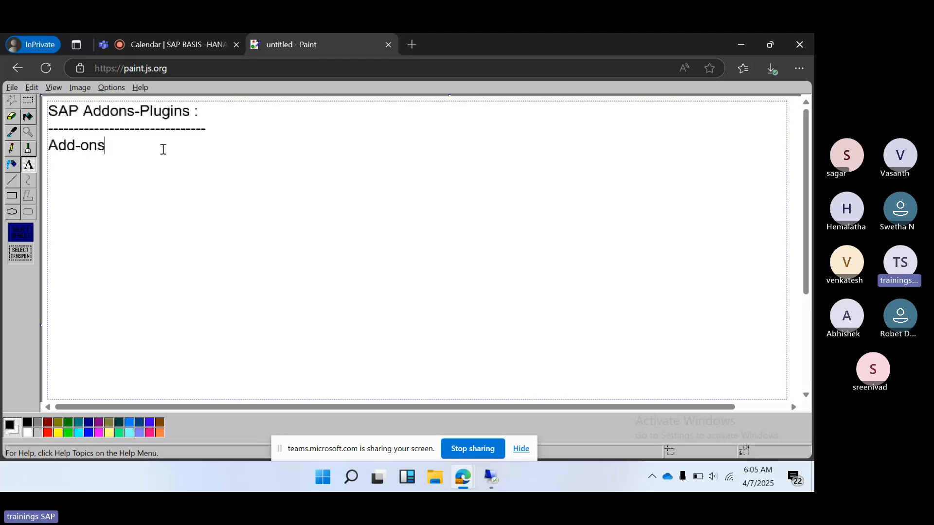
- Define Add-ons as "Extend the functionality of SAP Systems" on the same line and begin a "Plugins -" line below it
text( -)
text(Extend the func)
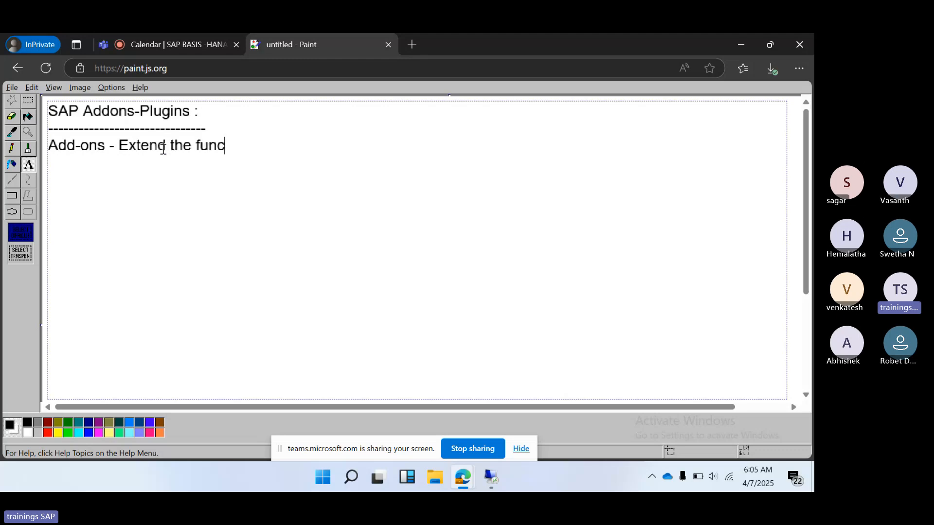
text(tionality )
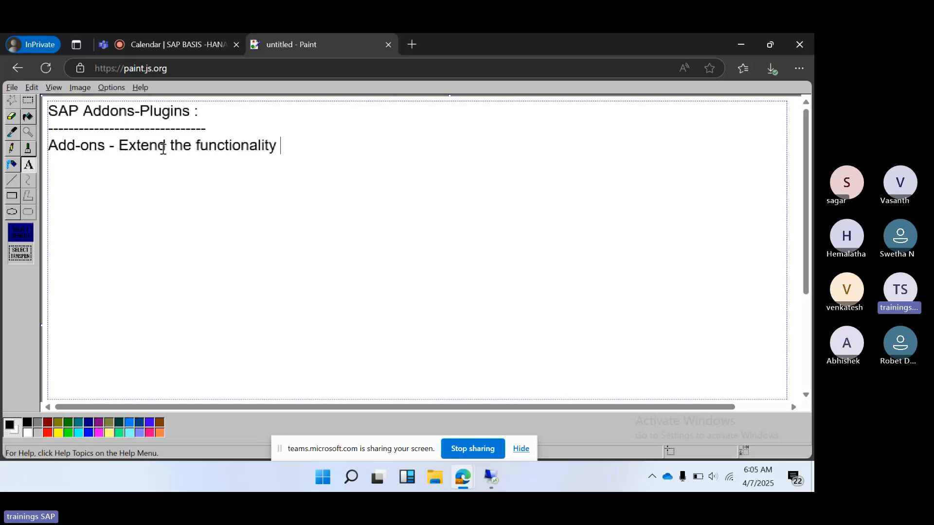
text(of SAP Syste ms)
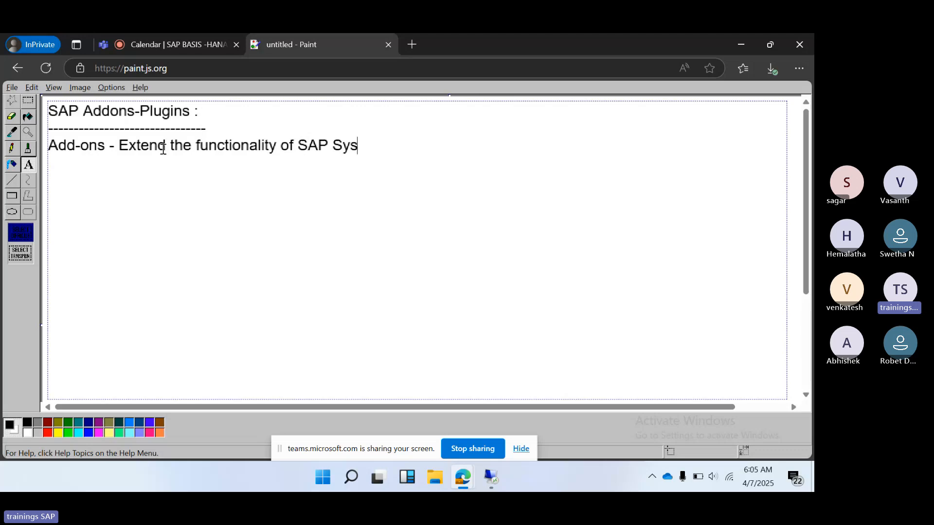
key(BackSpace)
key(BackSpace)
key(BackSpace)
text(ms)
key(Return)
key(Return)
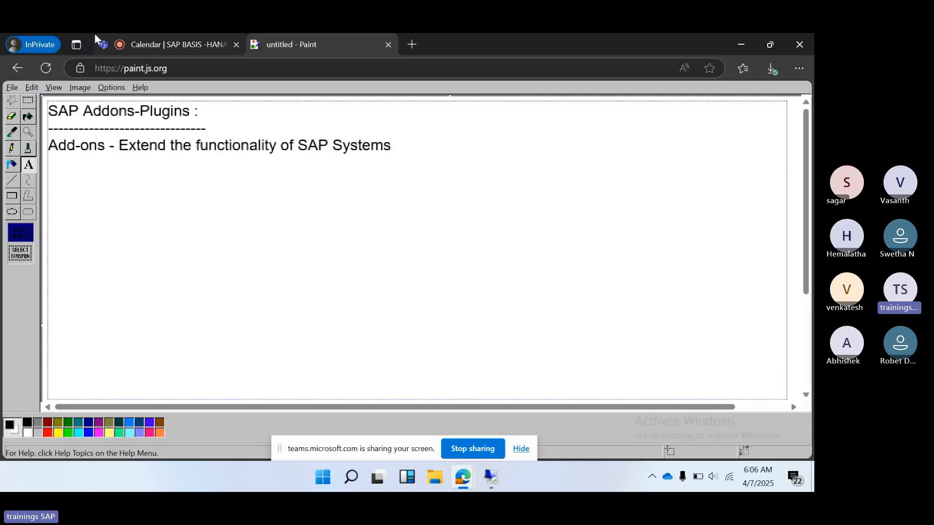
text(Plugins -)
- Switch to the Teams meeting, admit the participant waiting in the lobby, and return to the Paint notes
click(164, 41)
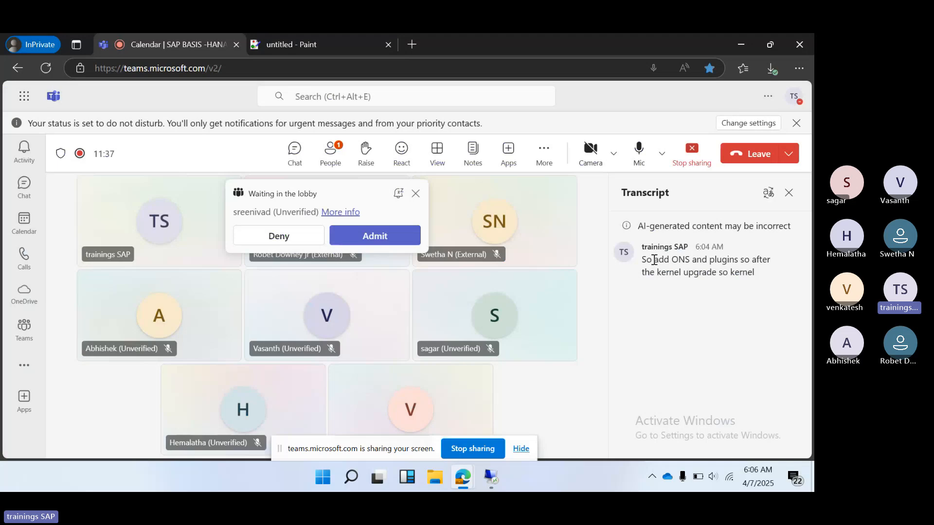
click(330, 150)
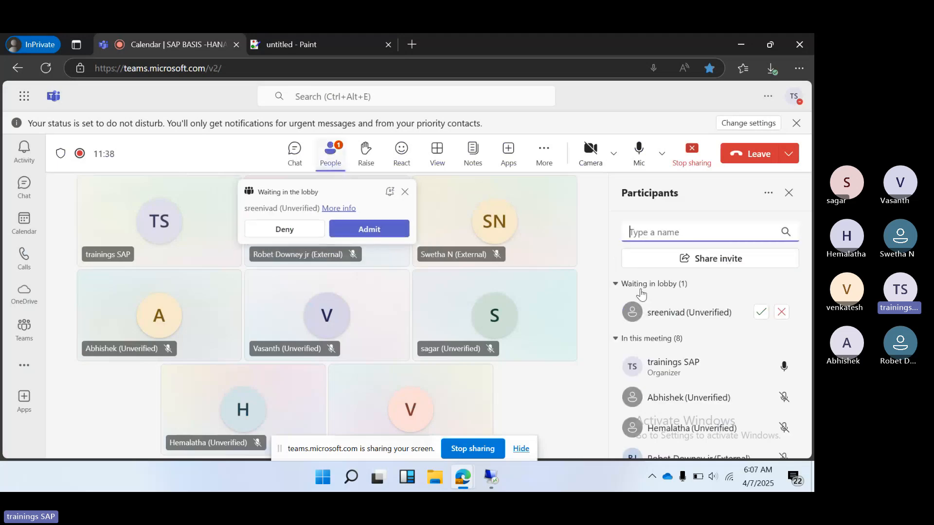
click(761, 312)
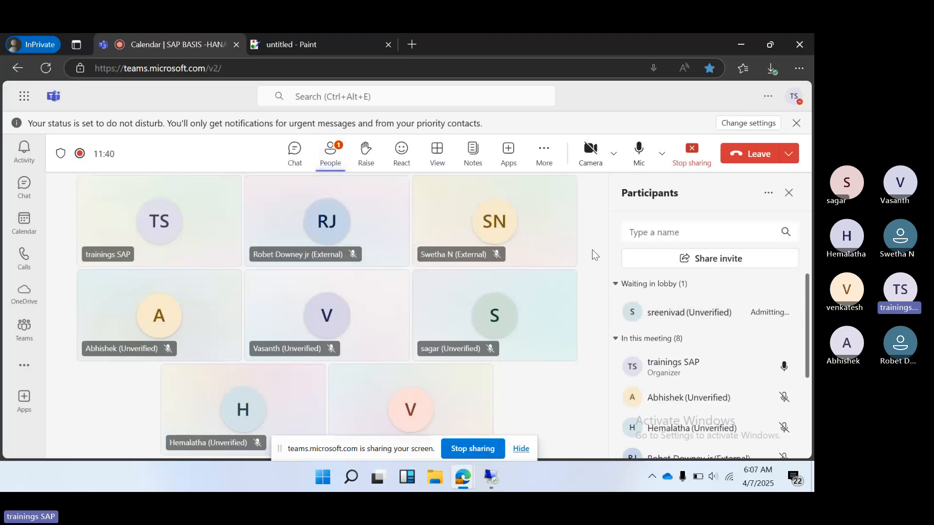
click(288, 34)
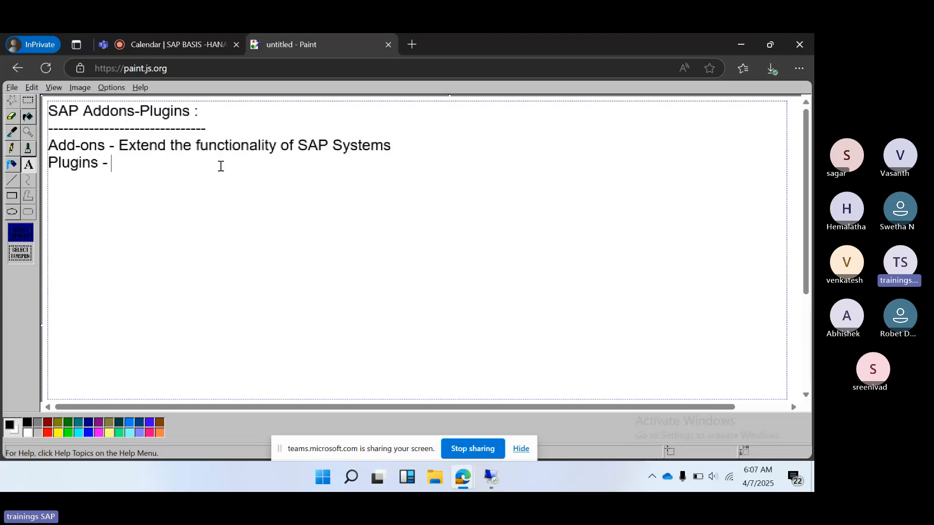
- Complete the Plugins line with the description "additional functionalities"
text(addio)
key(BackSpace)
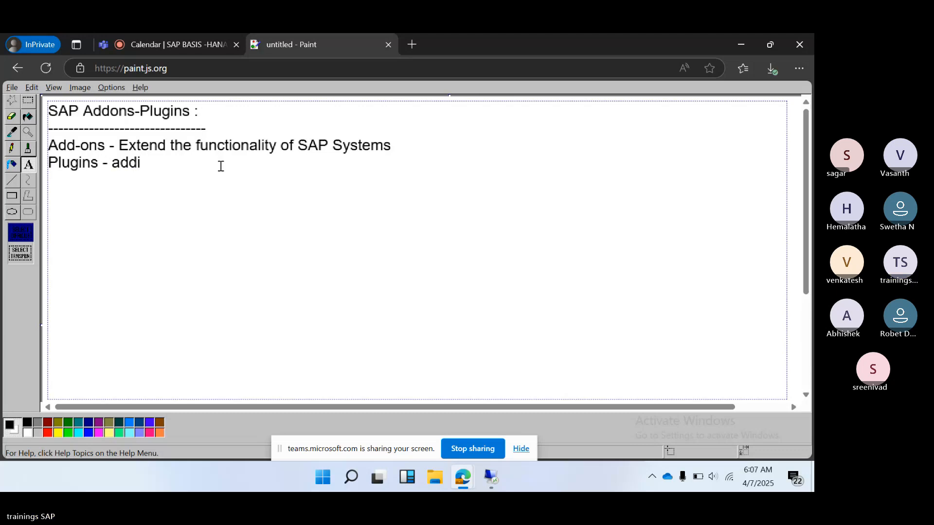
text(tional)
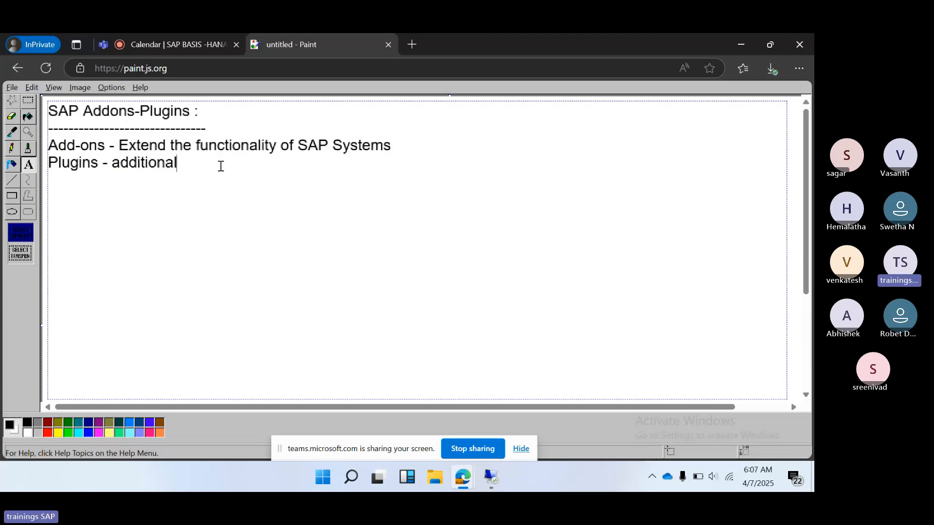
text( functionalitie)
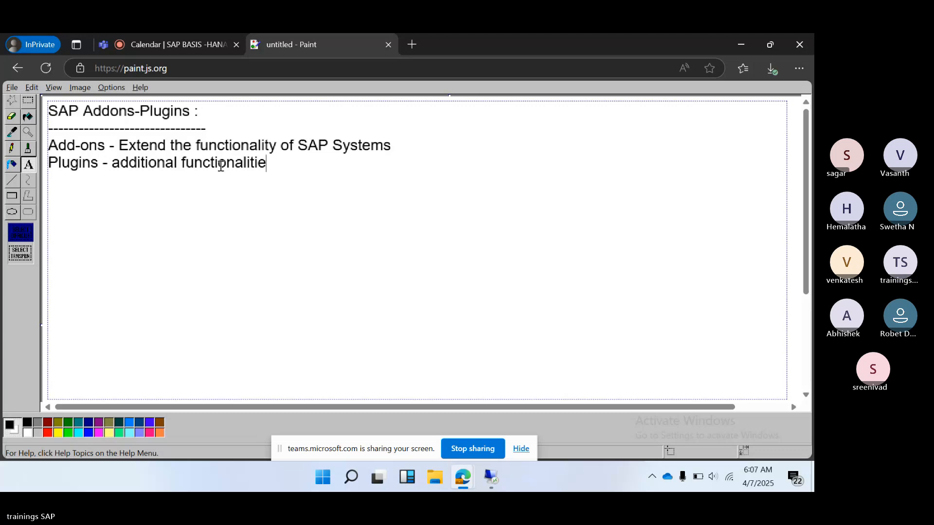
text(s)
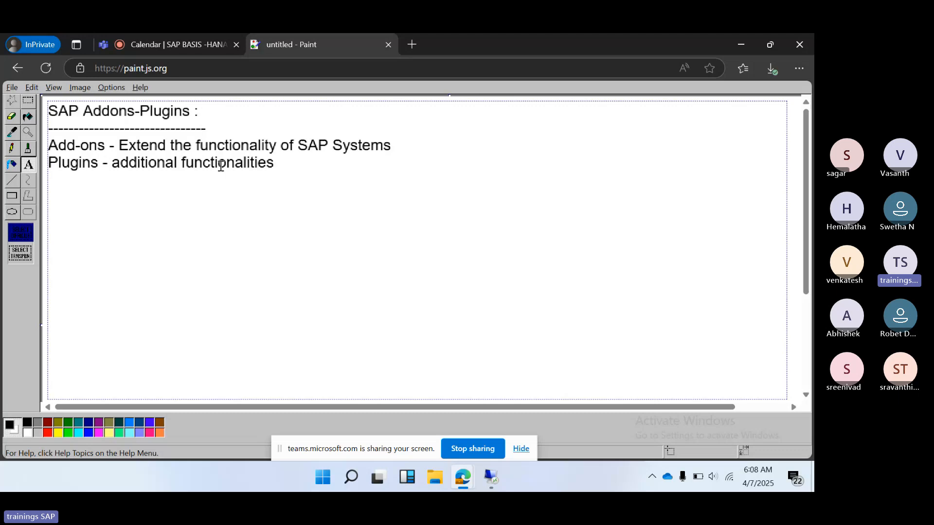
- Add the heading "SPAM and SAINT :" after a blank line and underline it with a row of dashes
key(Return)
key(Return)
text(SPAM a)
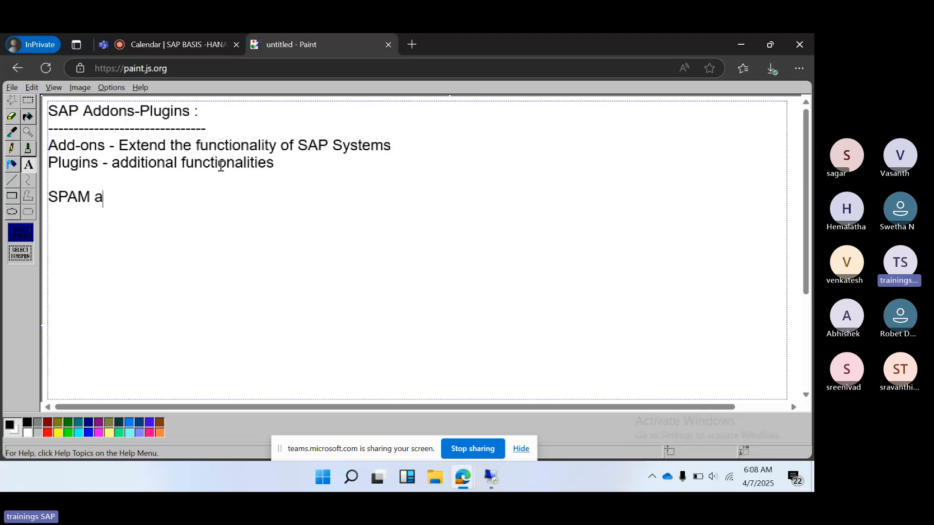
text(nd SAINT)
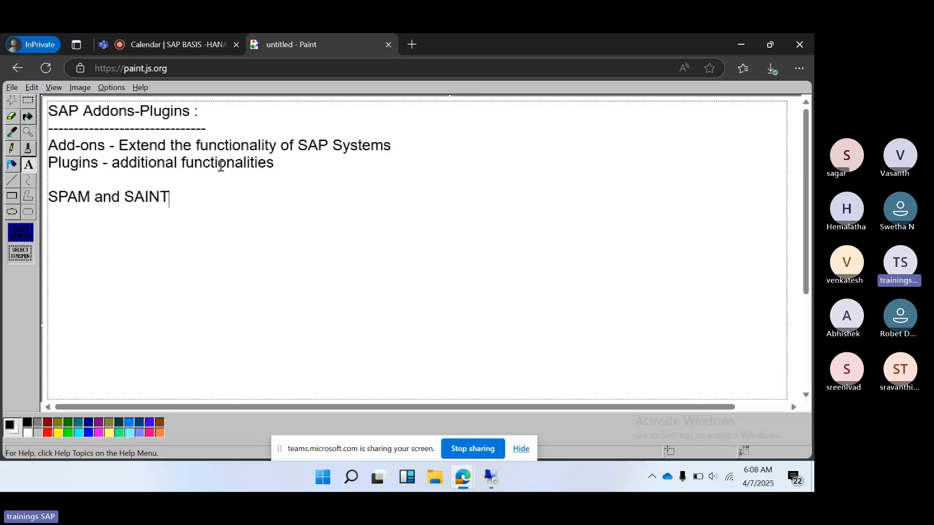
text( :)
key(Return)
text(----------------------)
key(Return)
- Write "SPAM - Updating existing components" below the dashes, correcting the spelling of "existing"
text(SPAM - U)
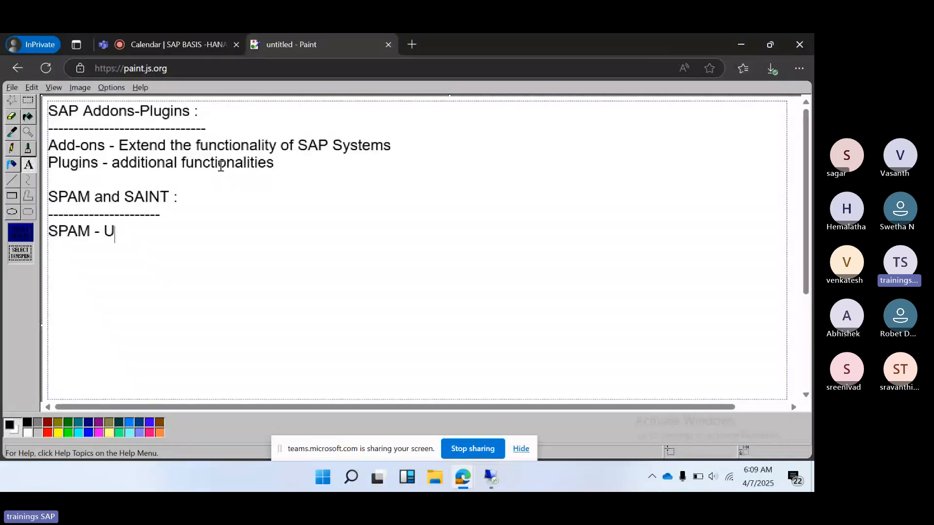
text(pdating exisitng comp)
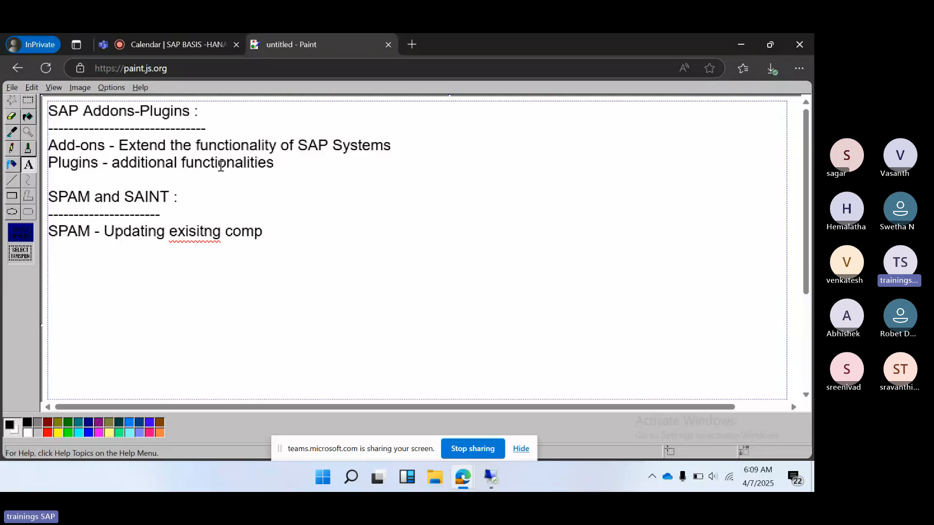
text(onents)
right_click(192, 234)
click(224, 246)
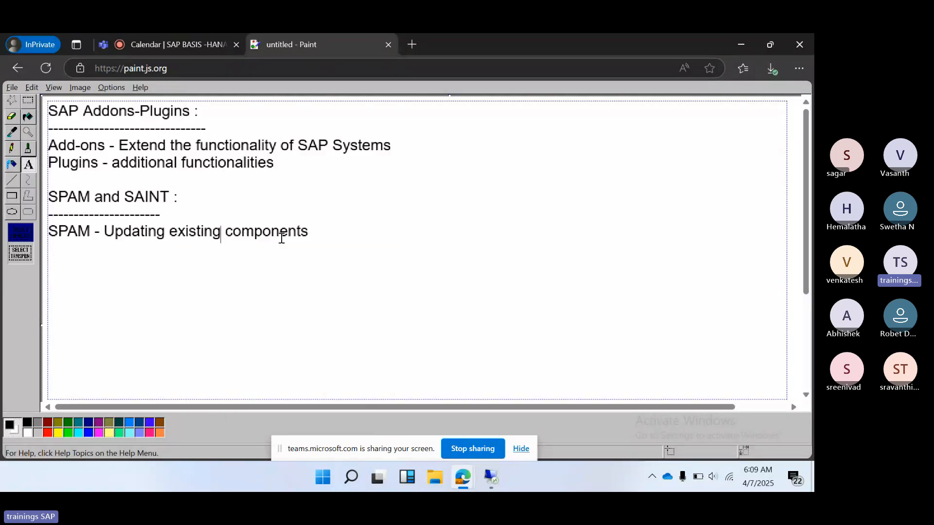
- Add a line below the SPAM line reading "SAINT - Install or uninstall addional componnets"
click(335, 232)
key(Return)
text(SAINT -)
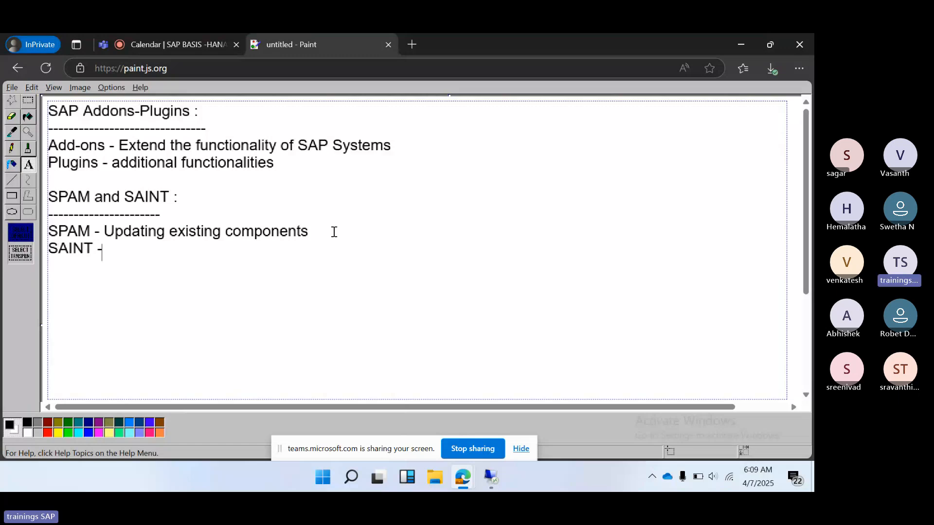
text( Install or)
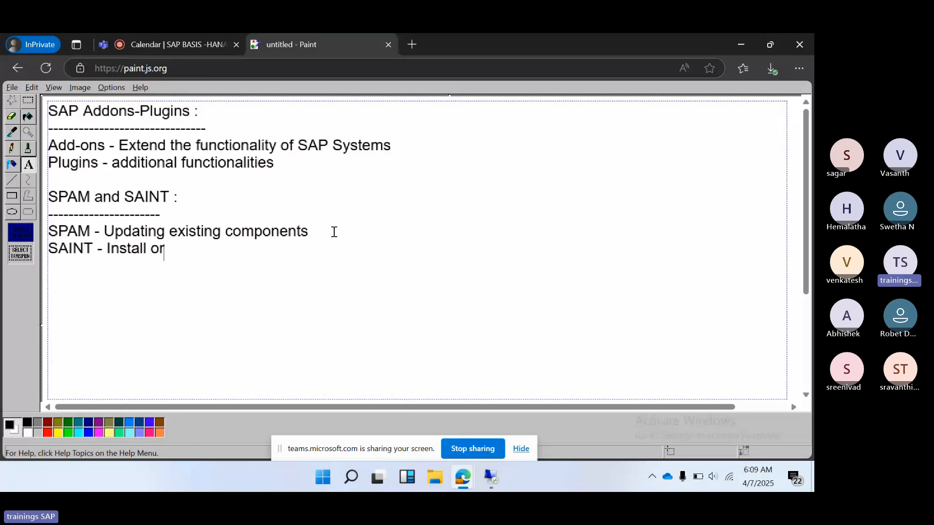
text( uninstall)
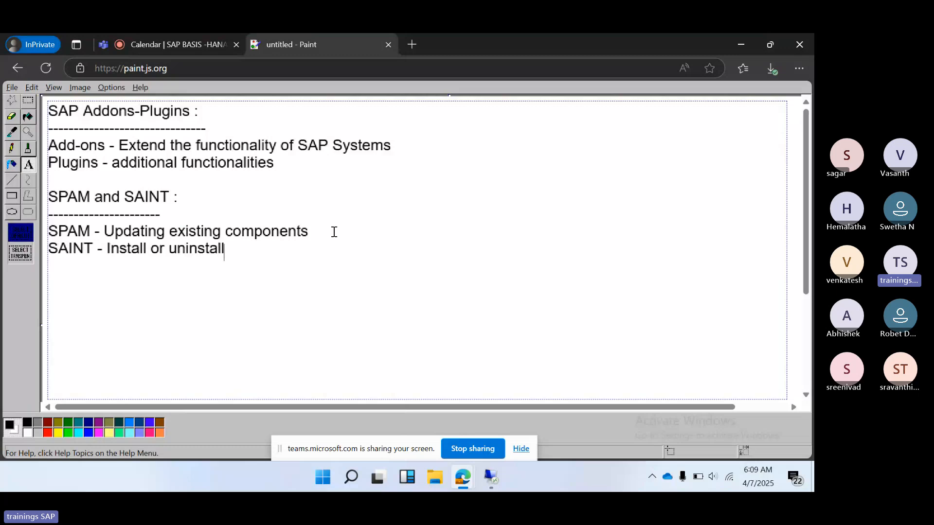
text( addional co)
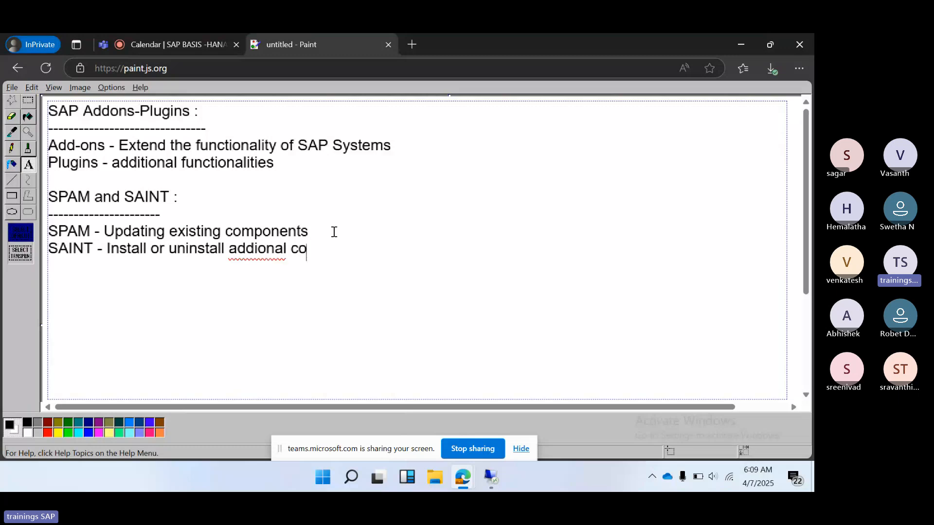
text(mponnets)
- Replace the two misspelled words in the SAINT line with "additional" and "component's"
double_click(261, 251)
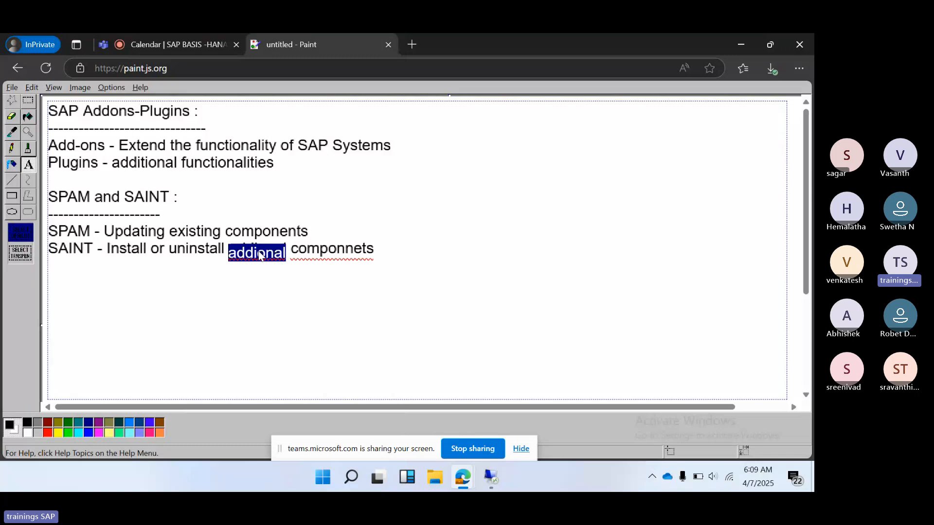
right_click(260, 253)
click(281, 259)
right_click(324, 259)
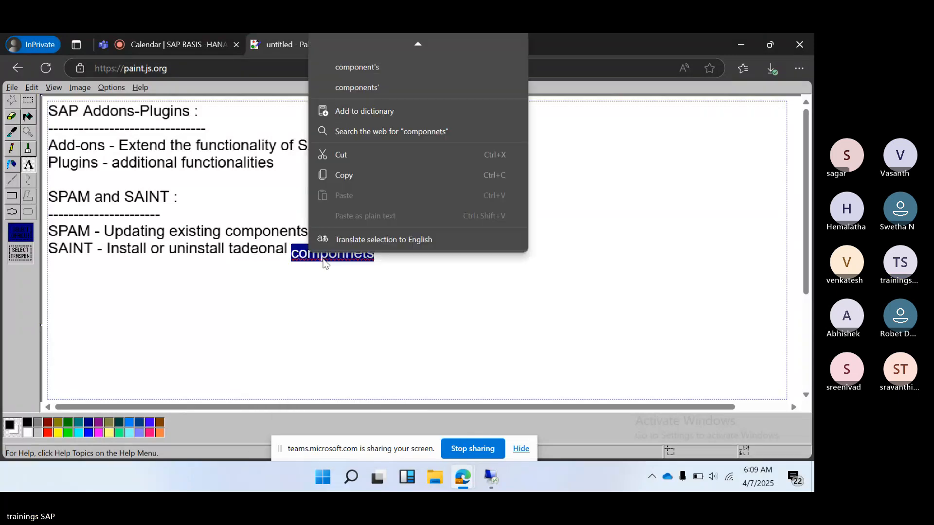
click(342, 67)
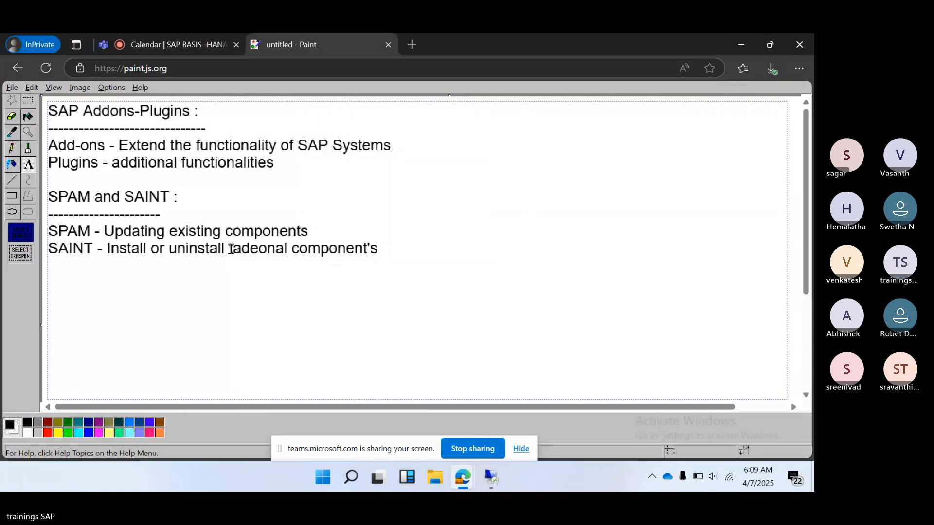
drag(231, 249, 287, 249)
text(addi)
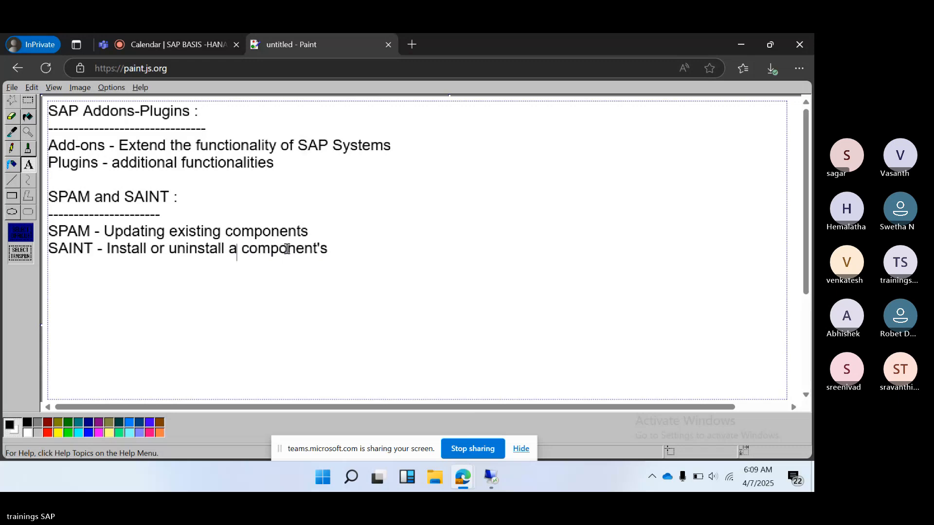
text(tional functiona)
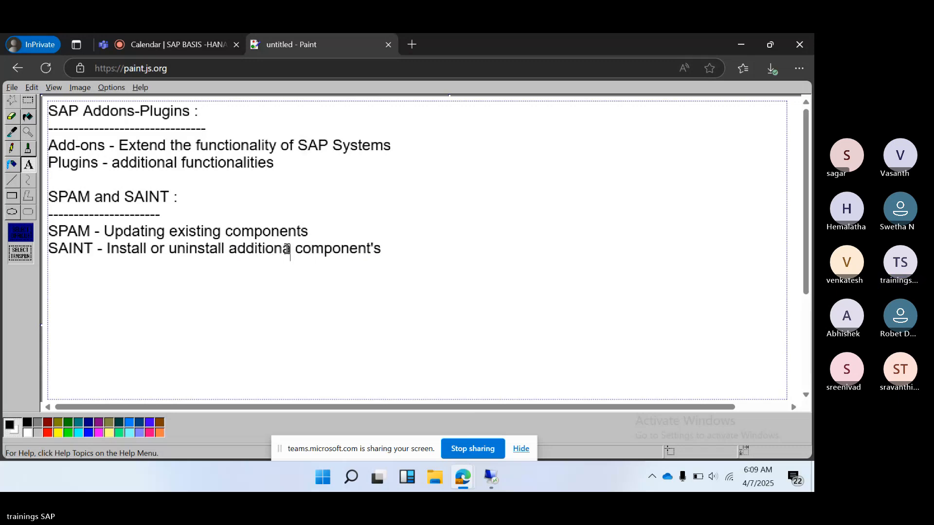
text(l)
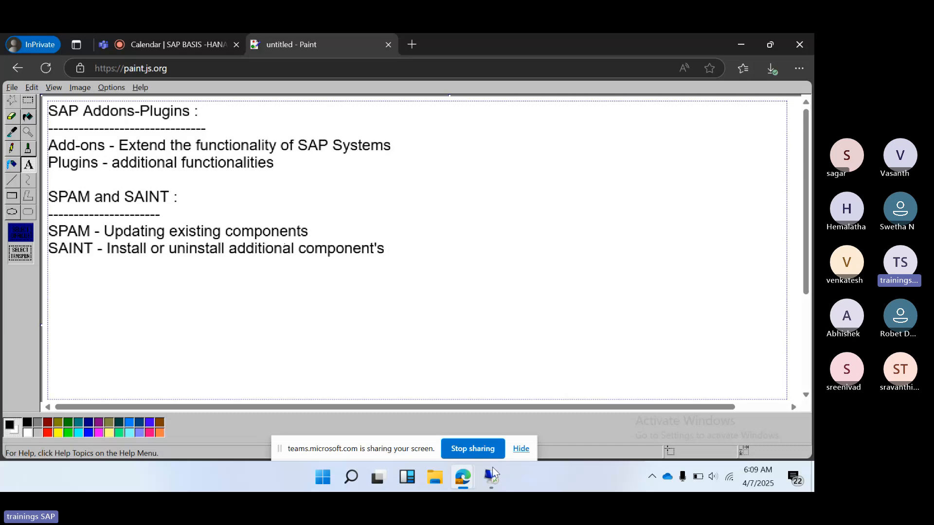
- Switch to the remote desktop session, start SAP Logon and open the SAP NW SYSTEM connection
mouse_move(492, 483)
click(419, 420)
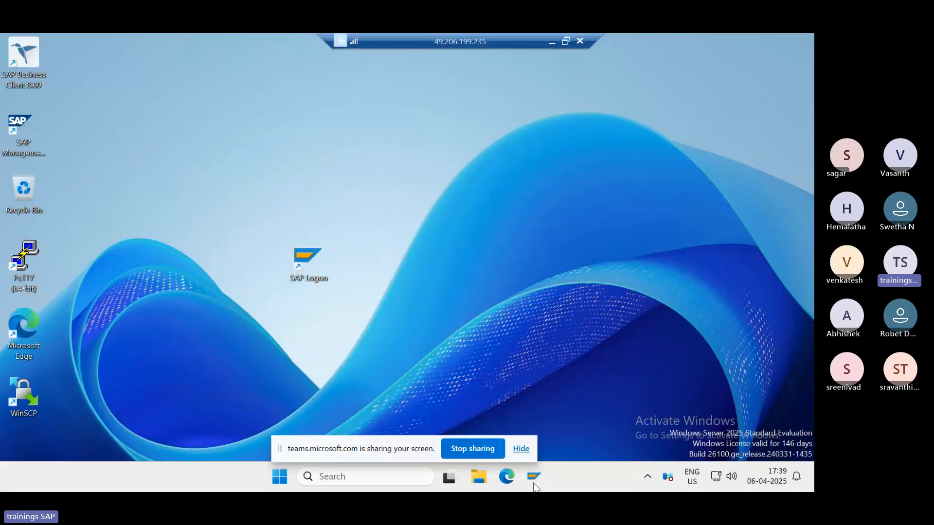
double_click(300, 263)
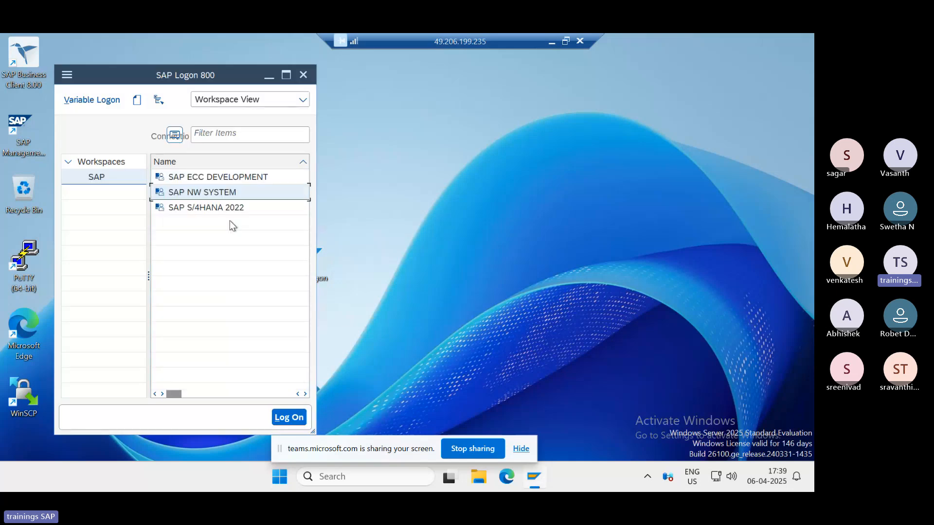
double_click(197, 192)
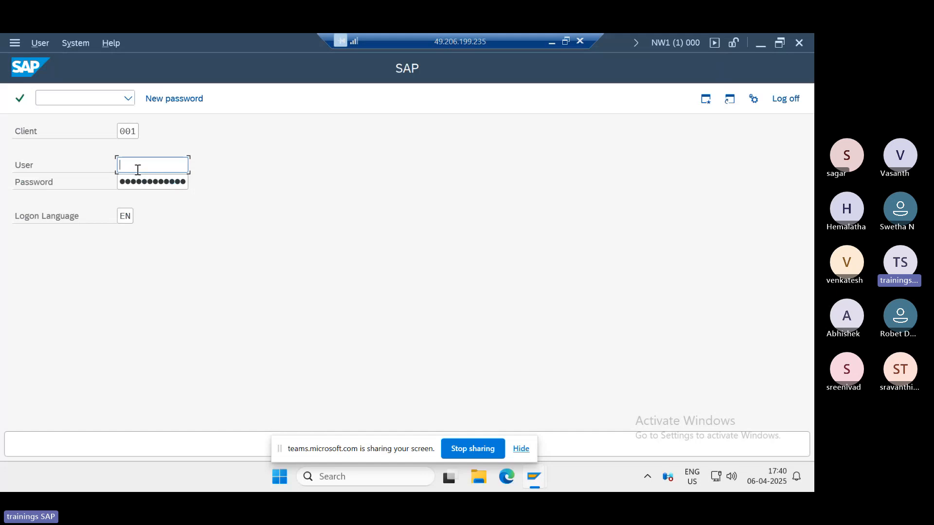
- Log on to client 001 as user basis with the account password
text(basis)
key(Tab)
key(Return)
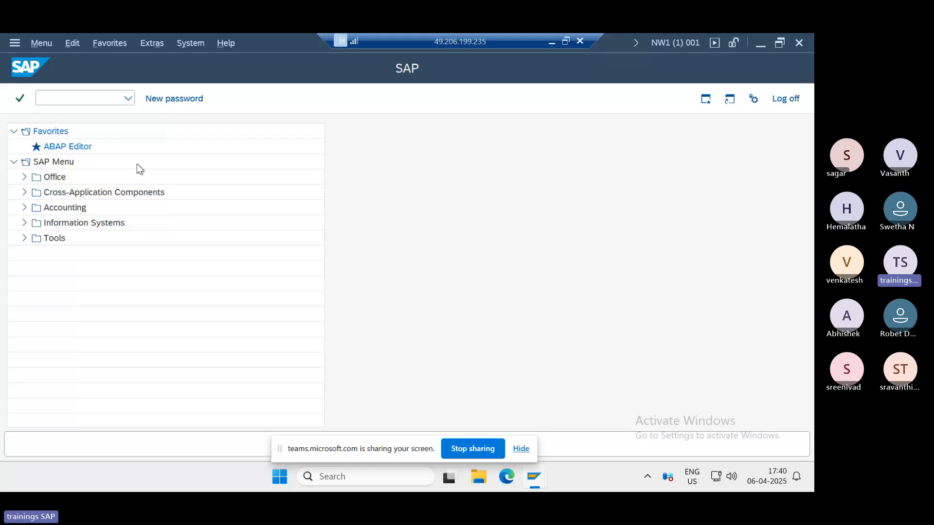
- Open the system status and display the installed software component versions
click(187, 45)
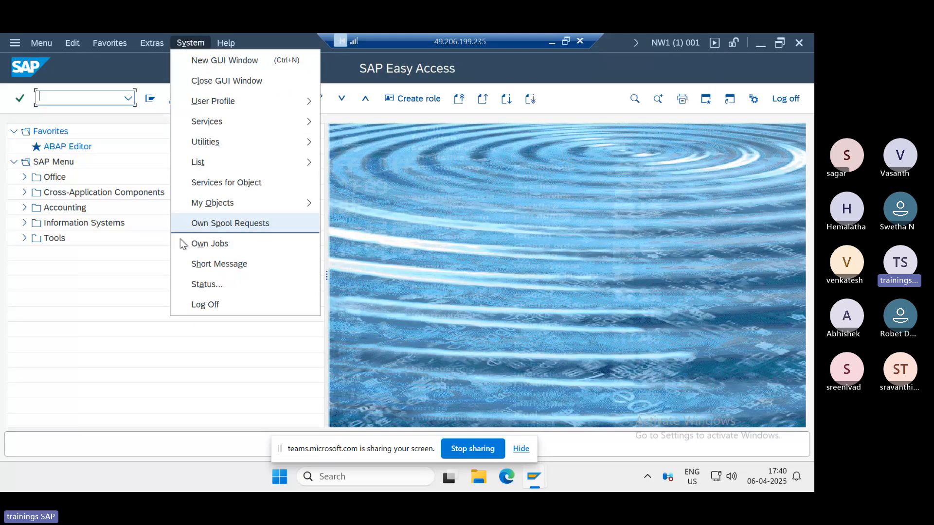
click(207, 284)
click(420, 257)
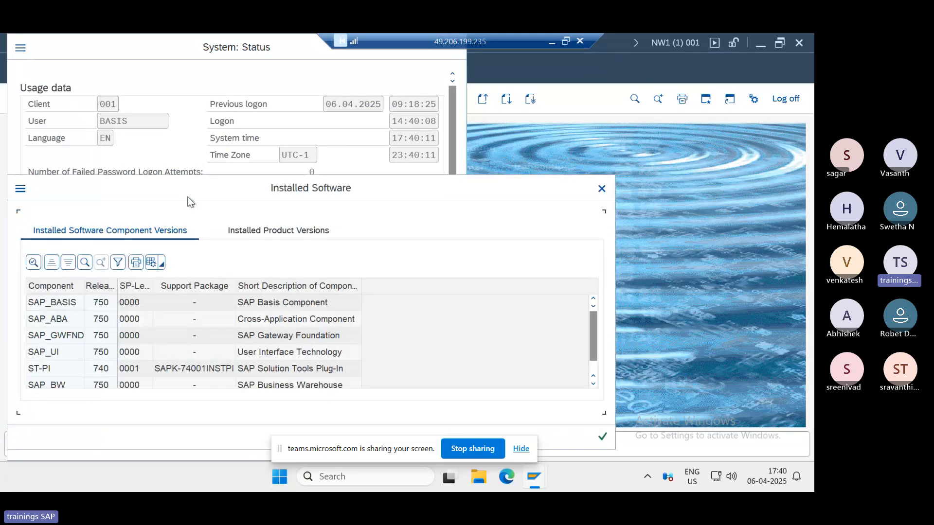
- Examine the ST-PI entry in the installed software component list, then close the list
drag(189, 202, 224, 92)
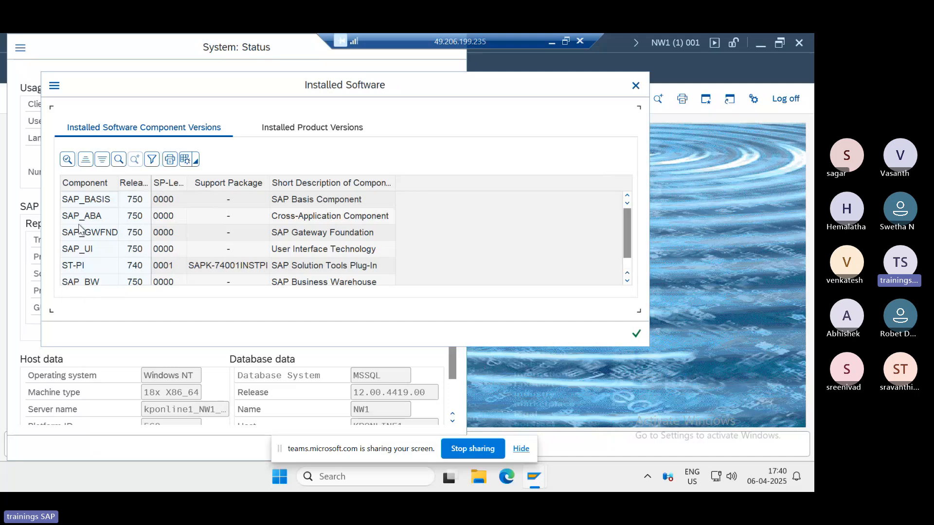
click(77, 268)
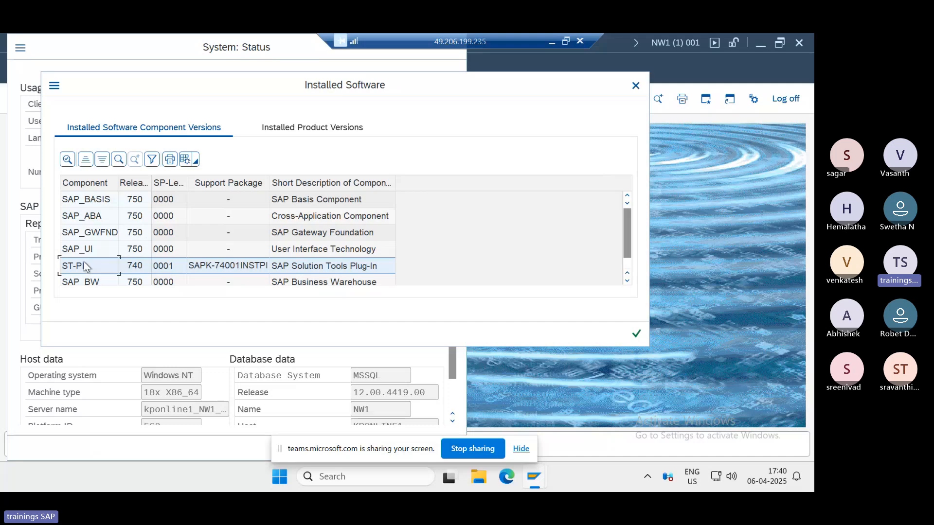
scroll(84, 262, down, 1)
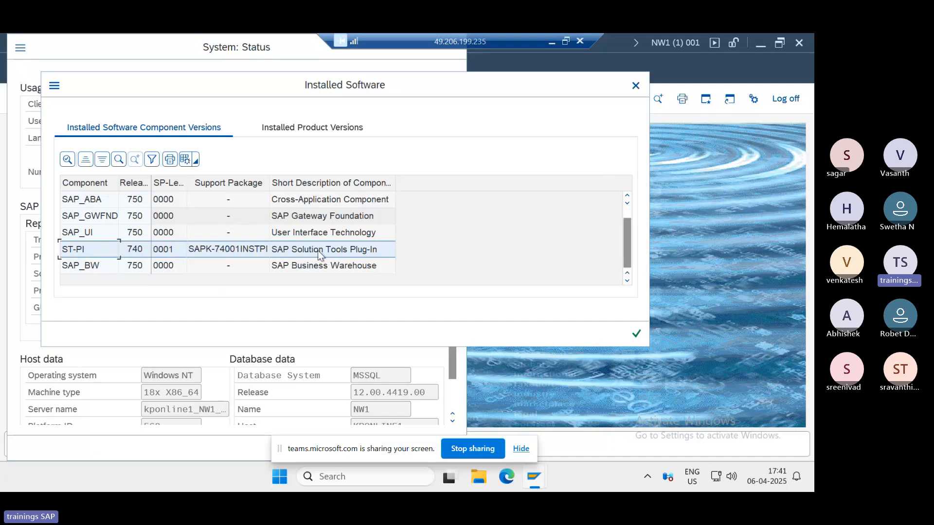
click(636, 333)
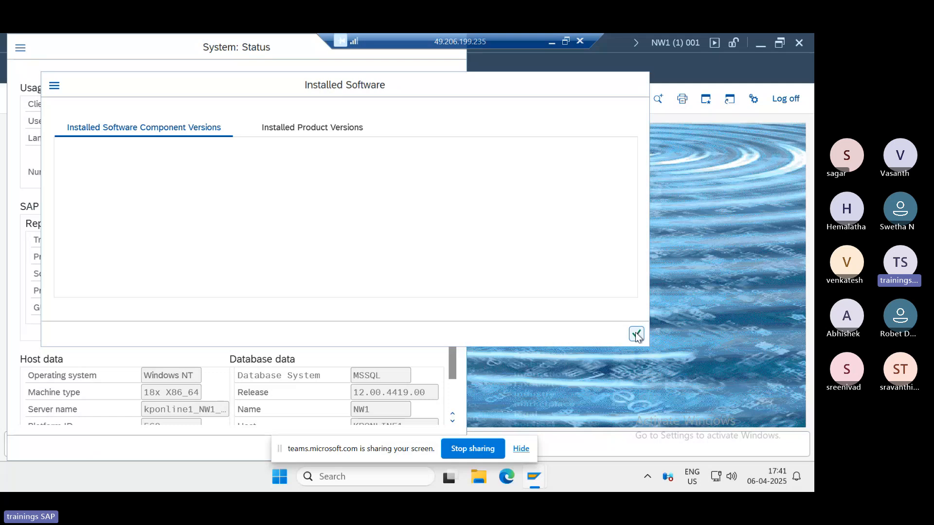
- Switch to the kpbaseserver remote session and open the Software Download Center in SAP for Me
click(552, 42)
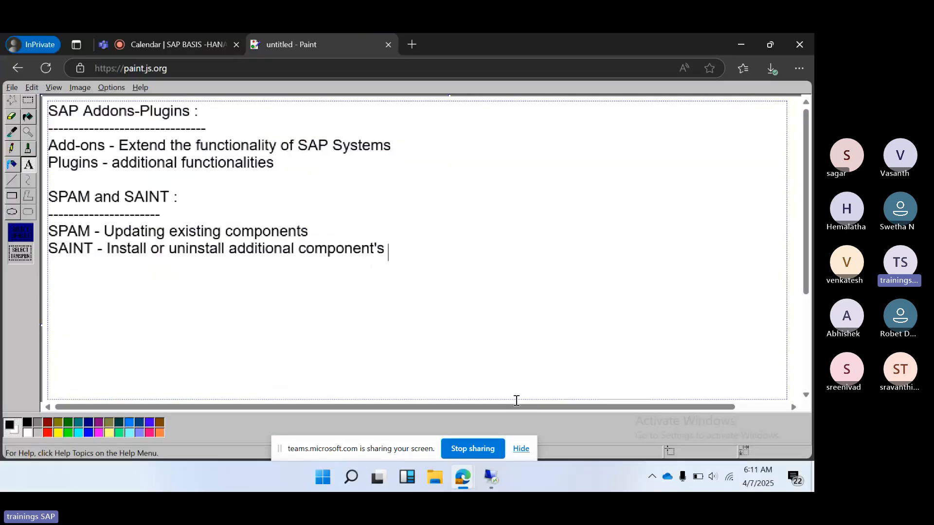
mouse_move(484, 477)
click(554, 419)
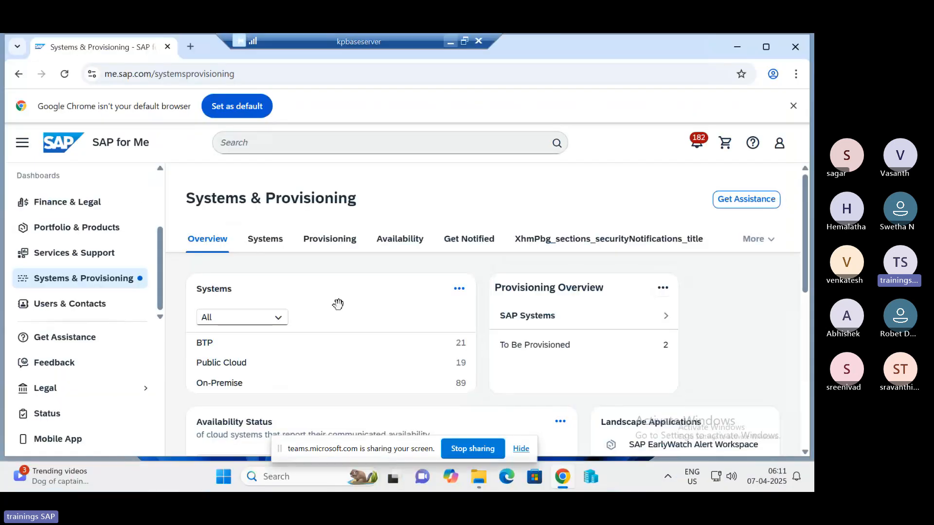
scroll(319, 322, down, 8)
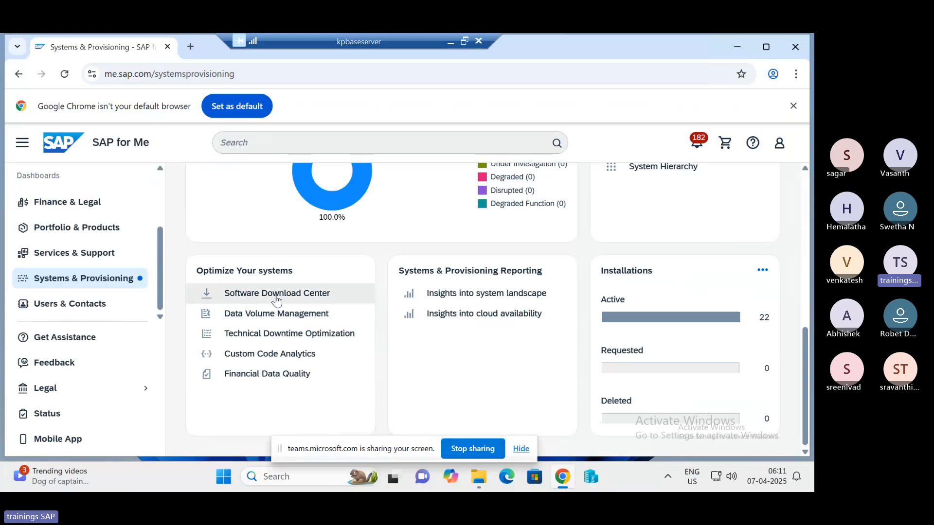
click(277, 294)
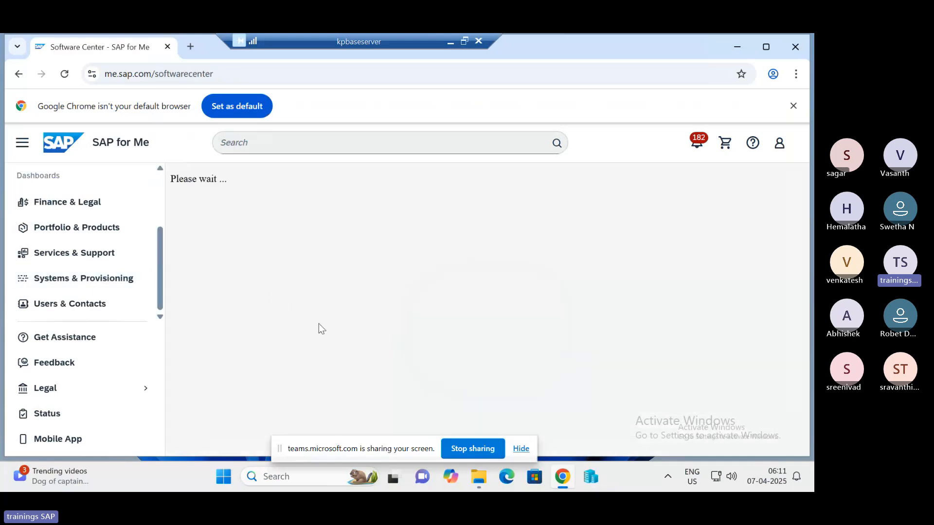
drag(348, 449, 118, 478)
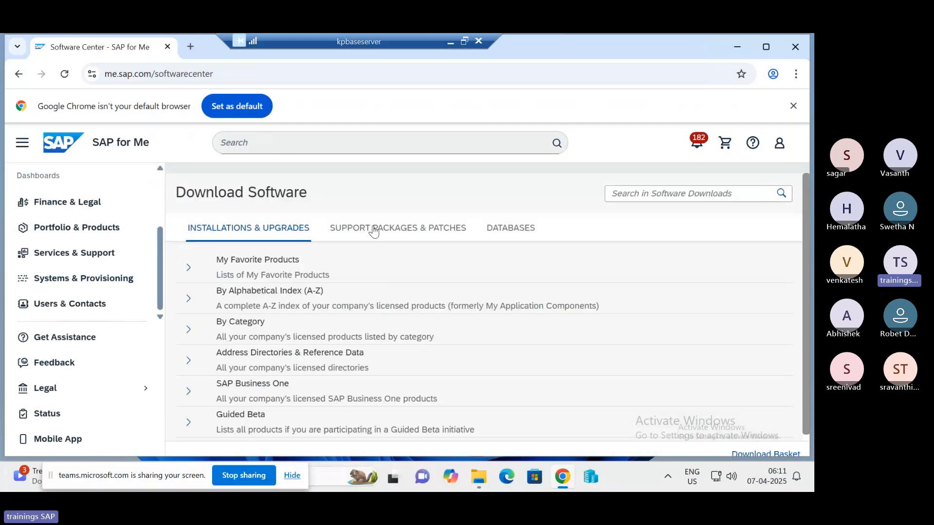
- Browse the support packages and patches by alphabetical index and open the letter S category
click(368, 229)
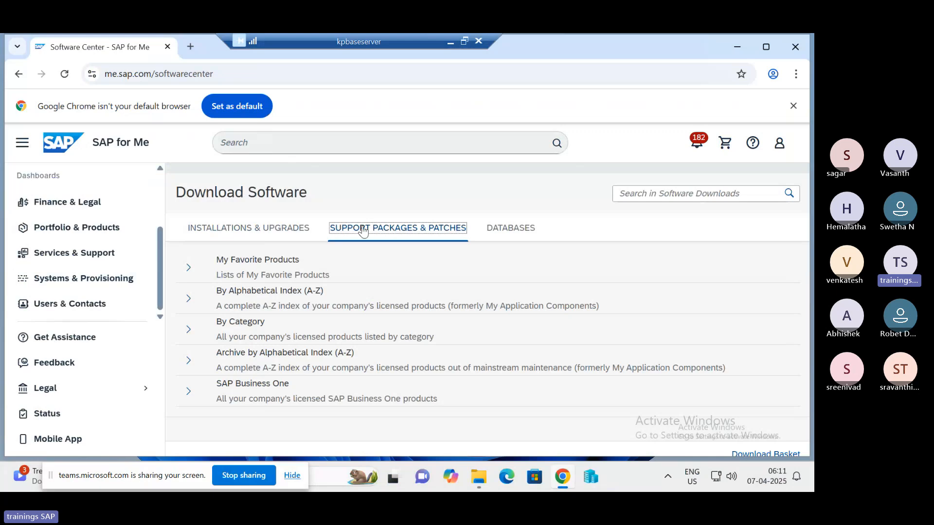
click(189, 298)
scroll(285, 345, down, 4)
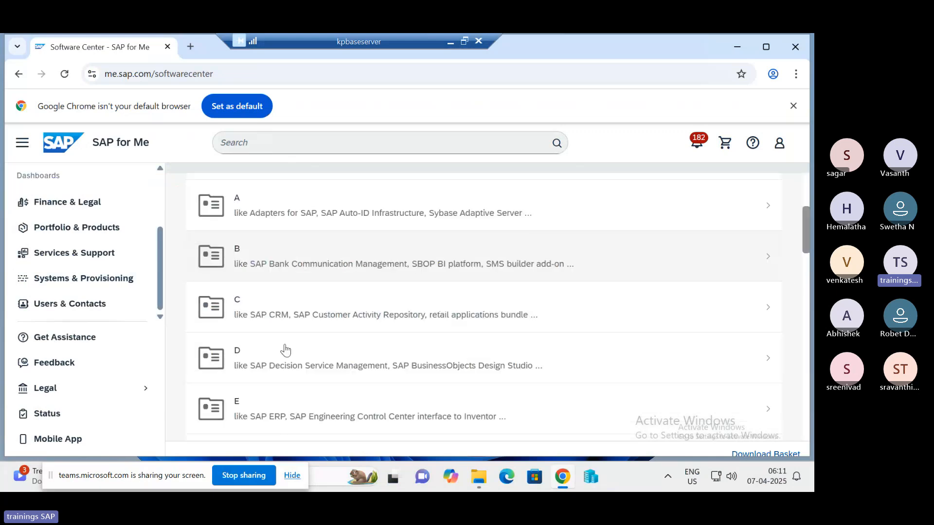
scroll(286, 350, down, 4)
scroll(285, 350, down, 15)
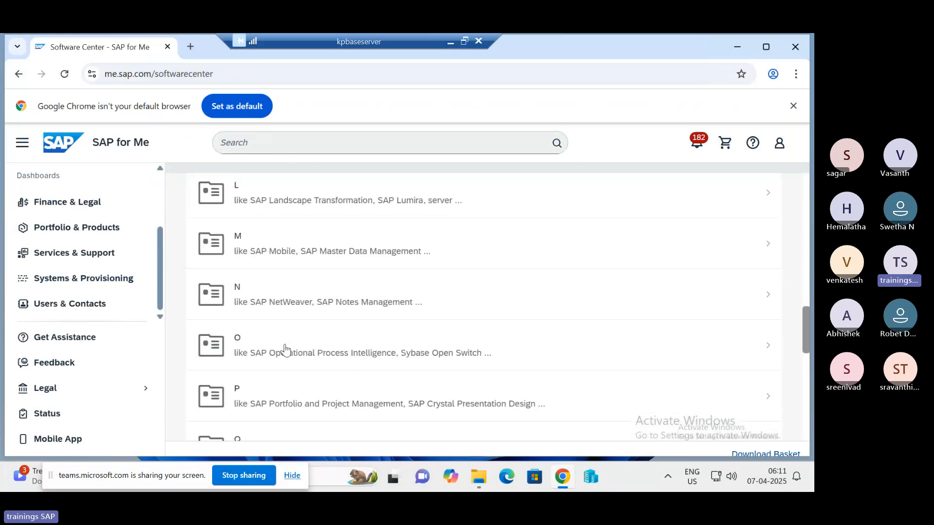
scroll(286, 350, up, 5)
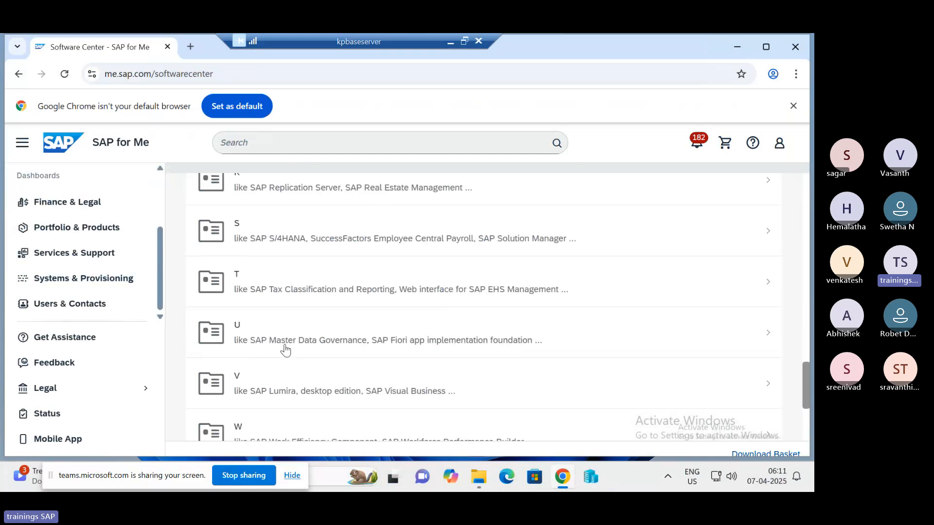
click(265, 364)
click(265, 364)
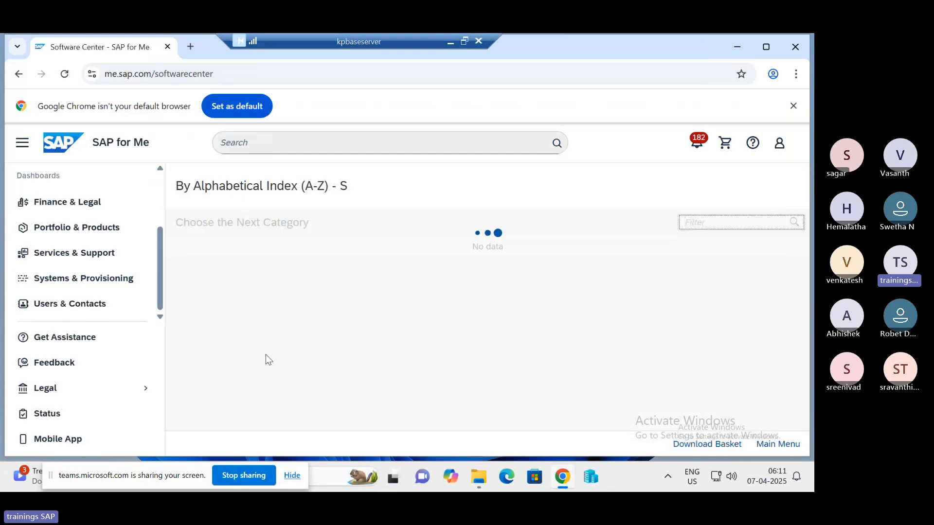
- Open the support packages of ST-PI 740 within the ST-PI category
scroll(266, 358, down, 5)
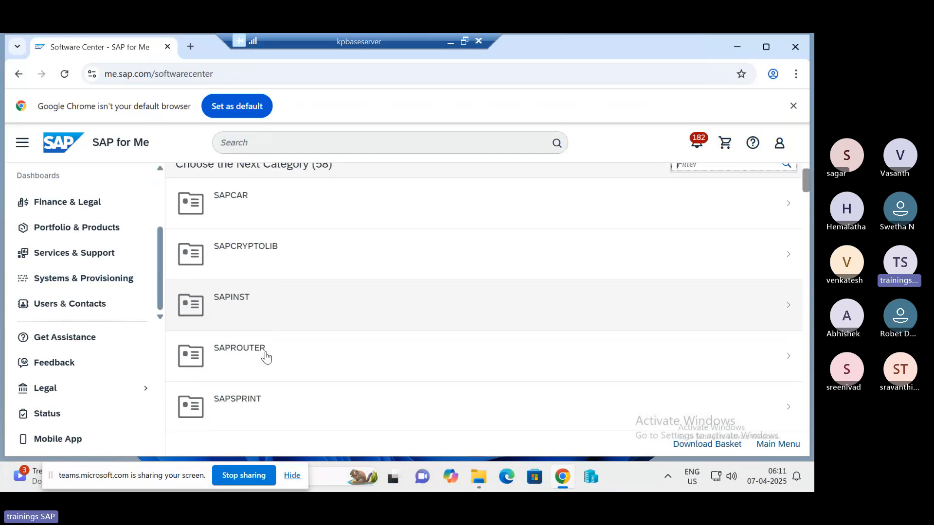
scroll(266, 358, down, 5)
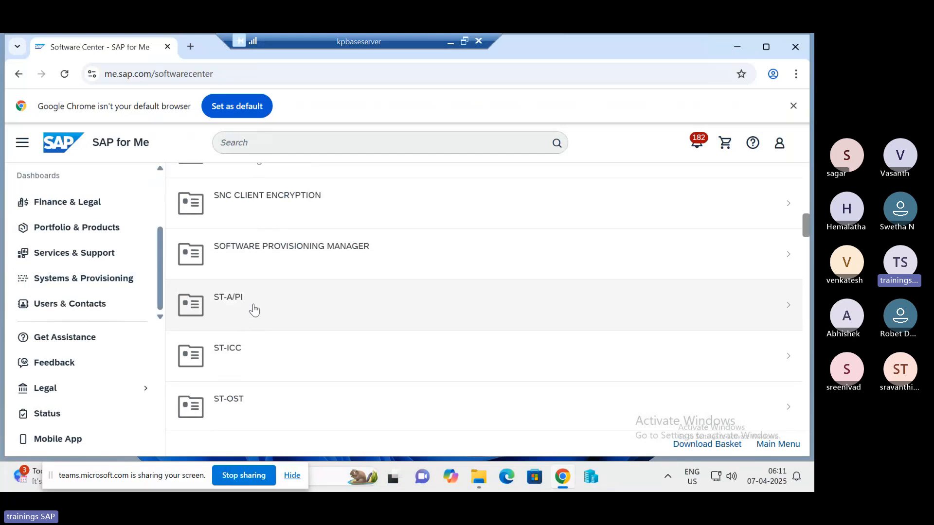
scroll(252, 320, down, 3)
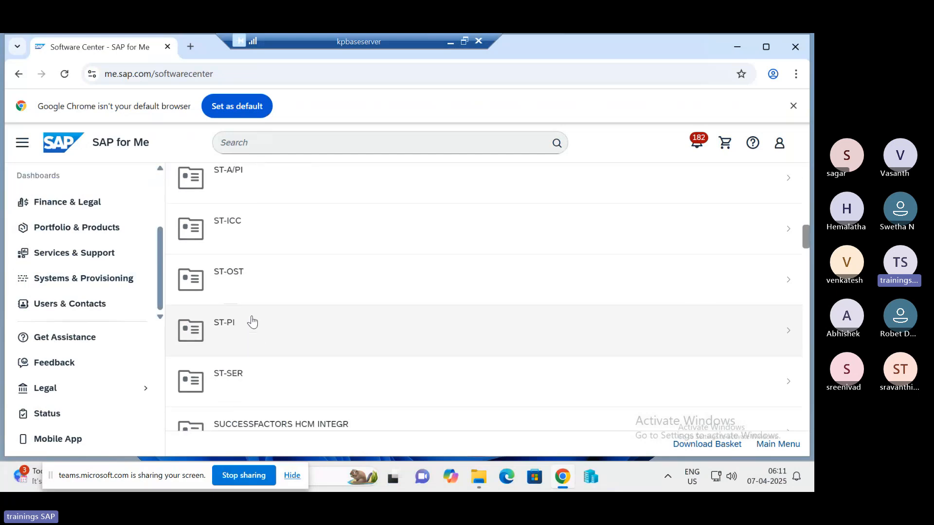
click(230, 331)
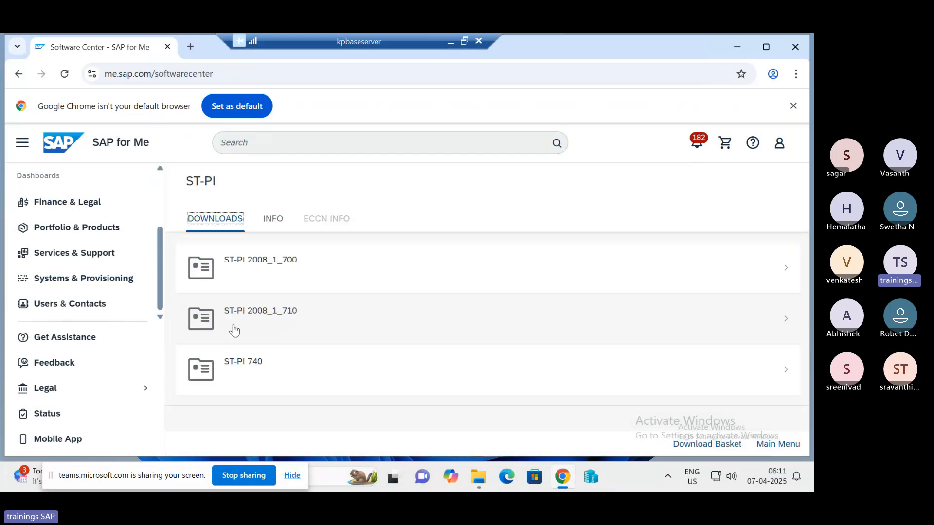
click(246, 374)
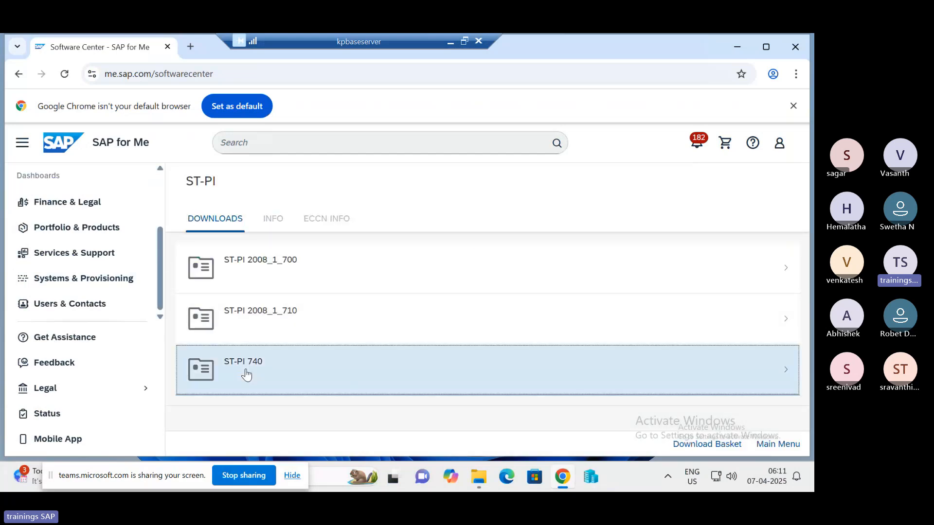
click(257, 286)
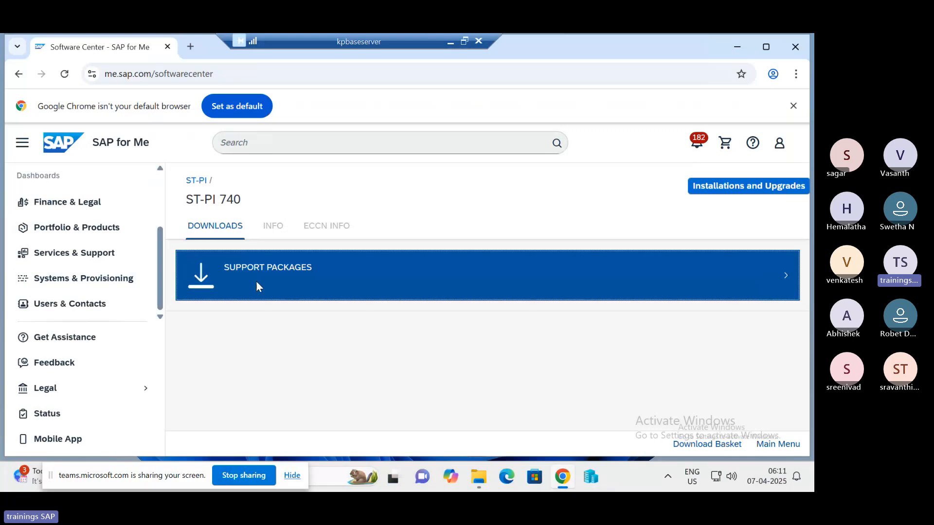
- Download the support package SAPK-74002INSTPI for ST-PI 740 SP 0002
scroll(298, 340, down, 15)
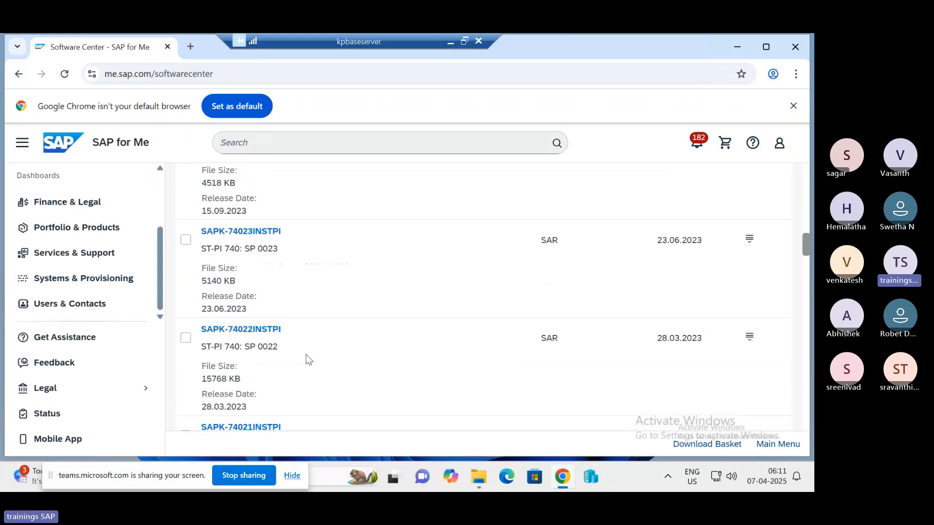
scroll(307, 360, down, 20)
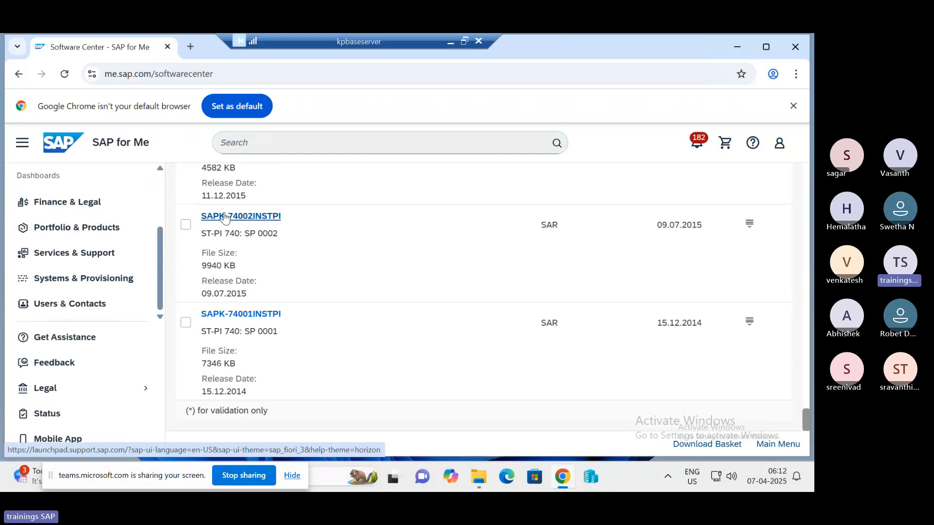
click(224, 217)
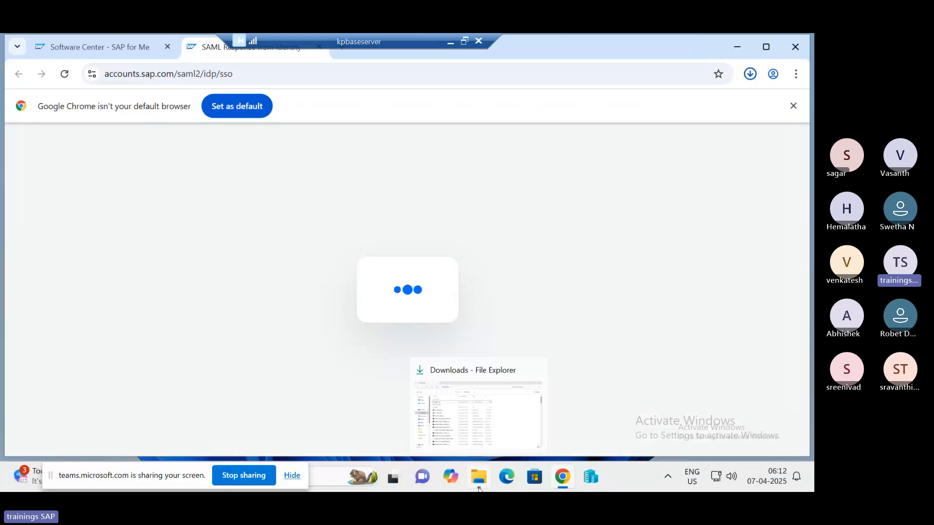
- Switch to File Explorer and connect to \\kponline1 as nw1adm with the account password
click(479, 488)
click(321, 76)
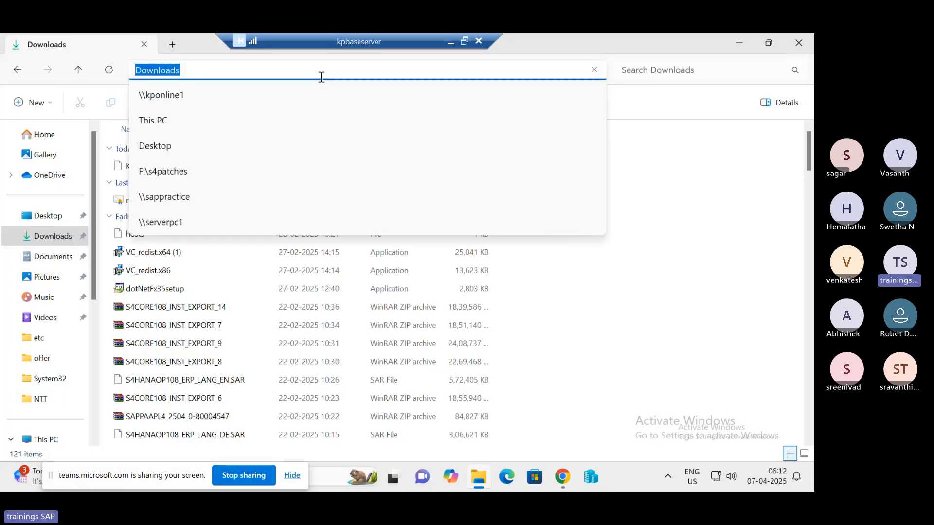
click(175, 101)
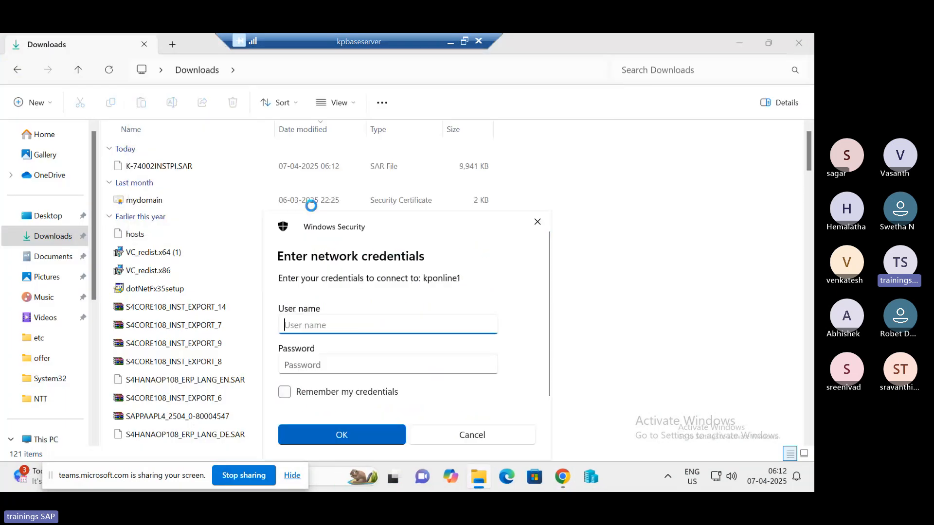
text(nw1)
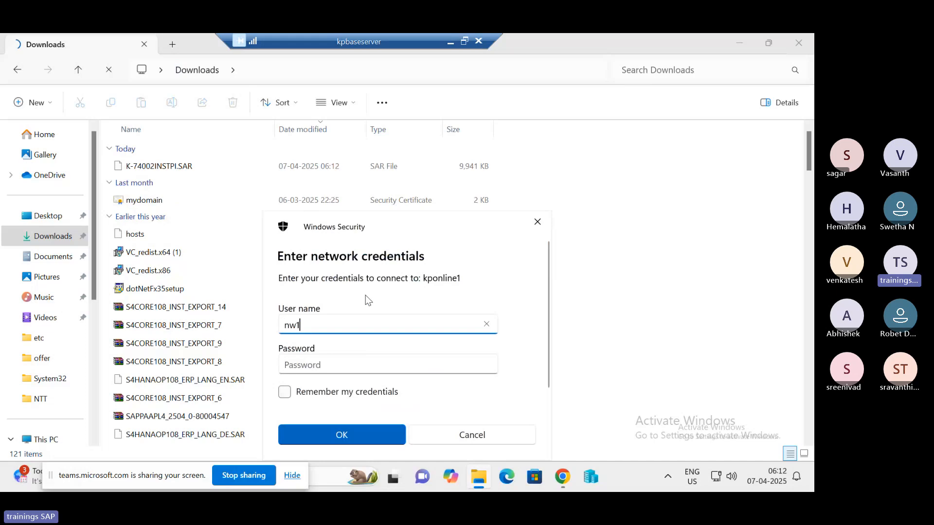
text(adm)
key(Tab)
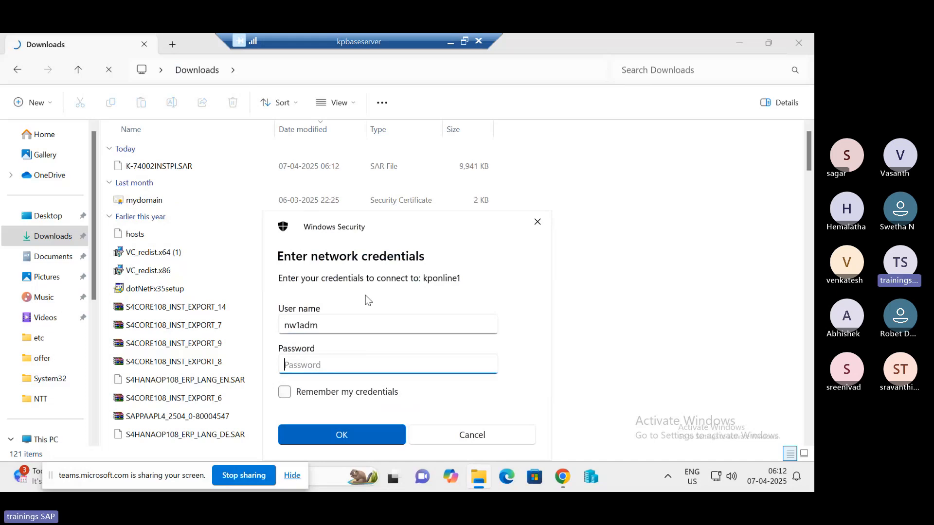
text(••••••••)
key(Return)
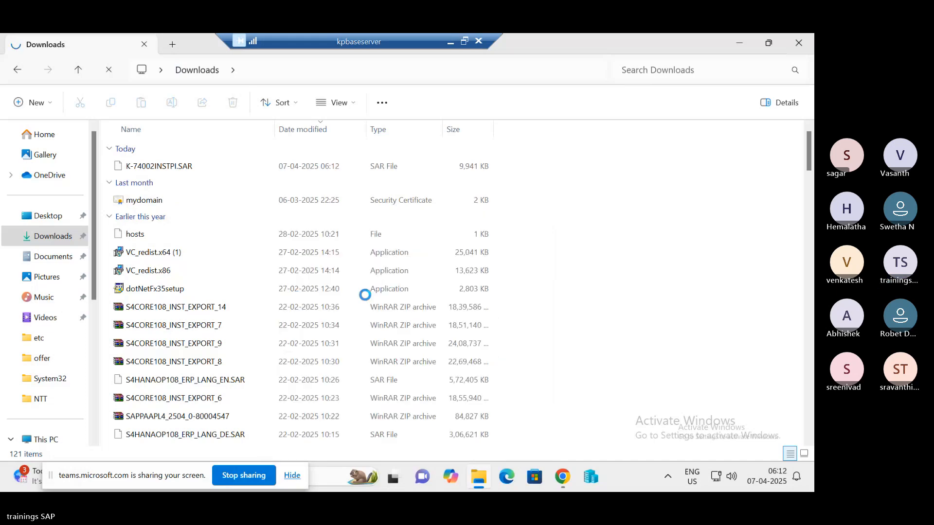
- Copy K-74002INSTPI.SAR from Downloads into the trans folder of the saploc share on kponline1
click(156, 150)
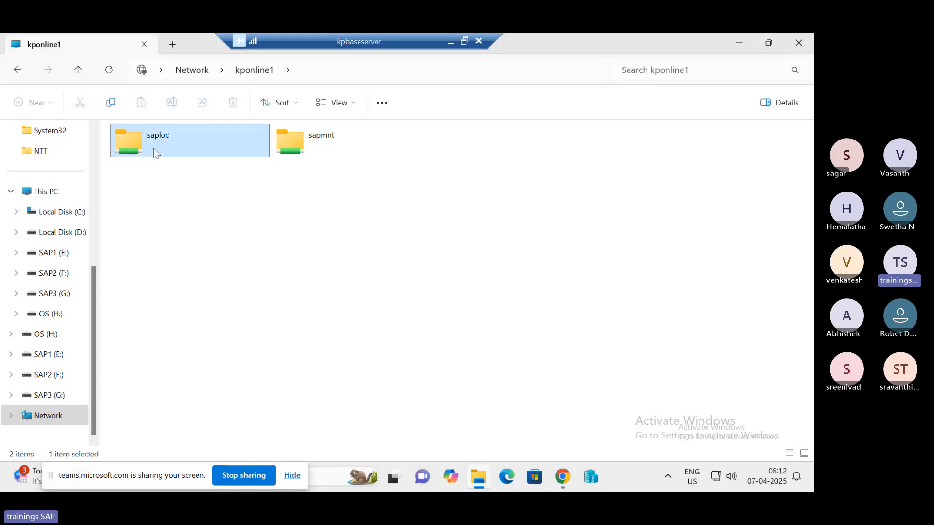
double_click(154, 151)
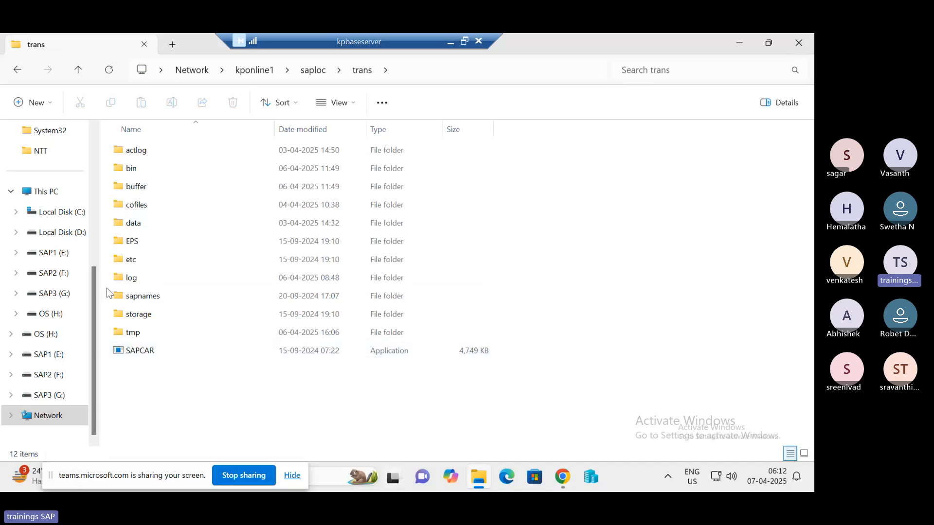
right_click(474, 475)
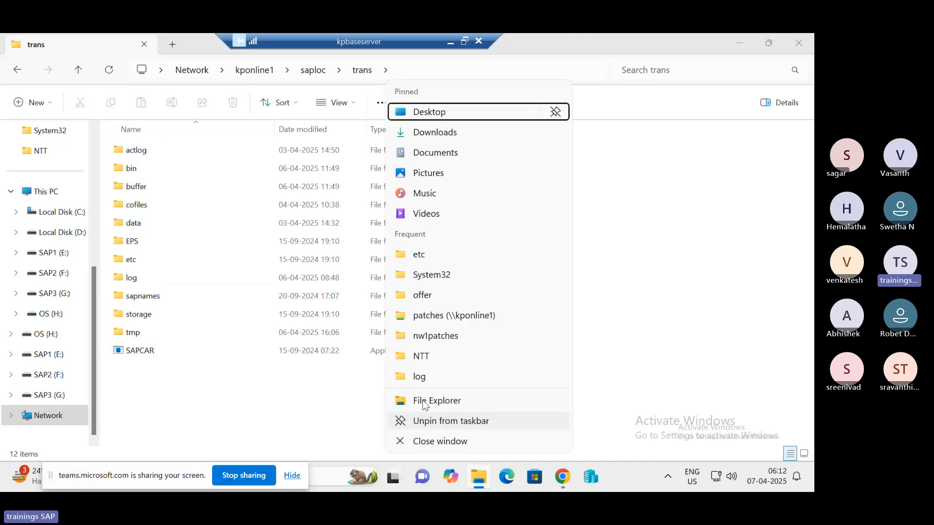
click(433, 402)
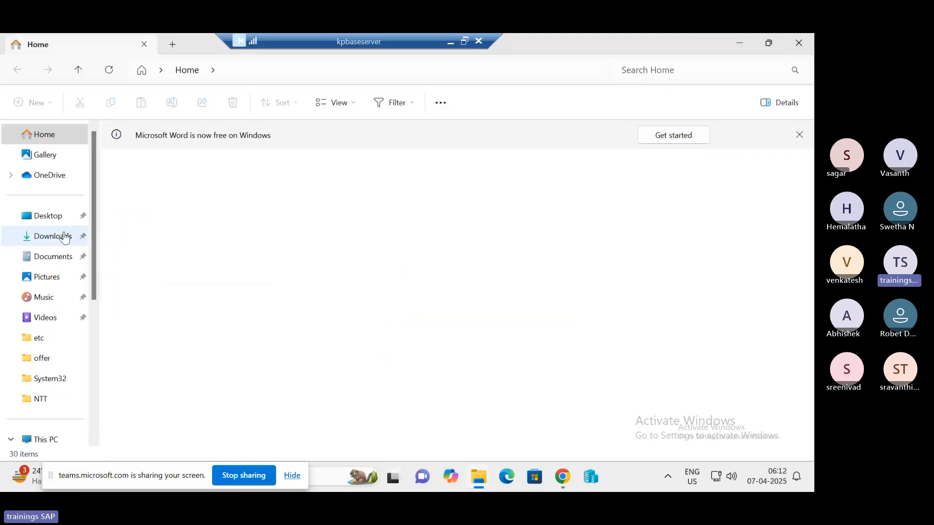
click(65, 237)
click(147, 168)
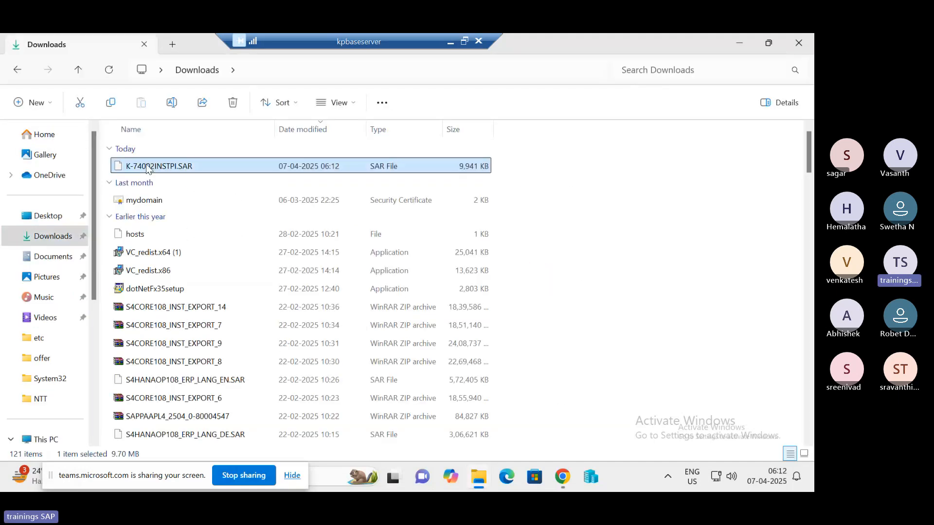
key(ctrl+c)
mouse_move(478, 481)
click(426, 421)
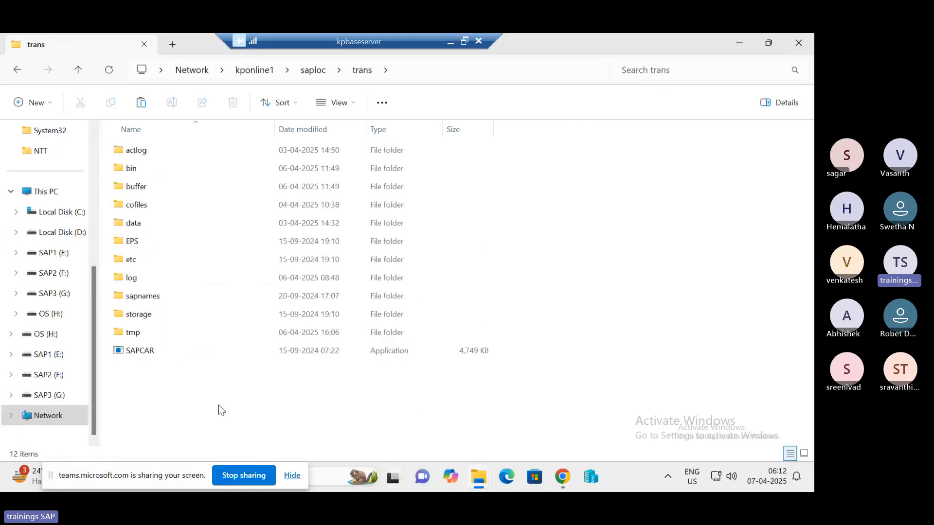
key(ctrl+v)
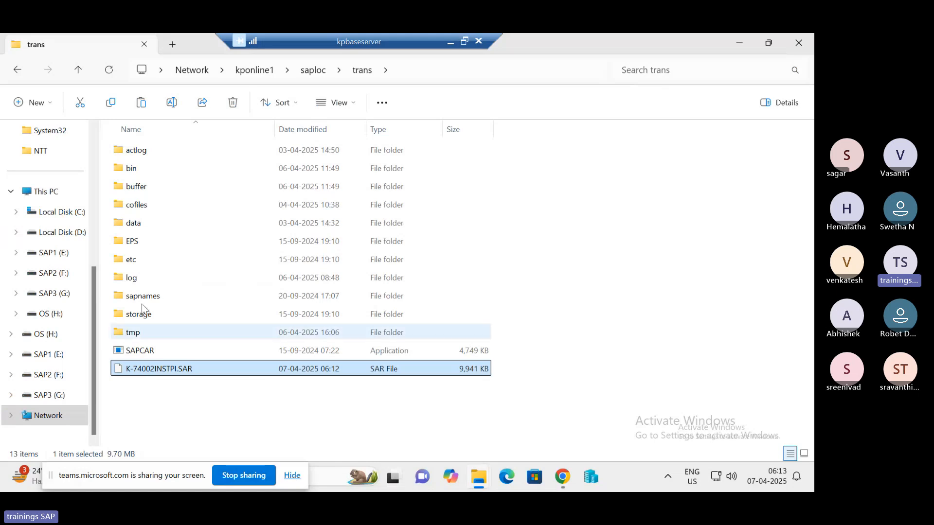
- Open the in folder under EPS in the trans directory to view its package files
click(140, 243)
double_click(140, 244)
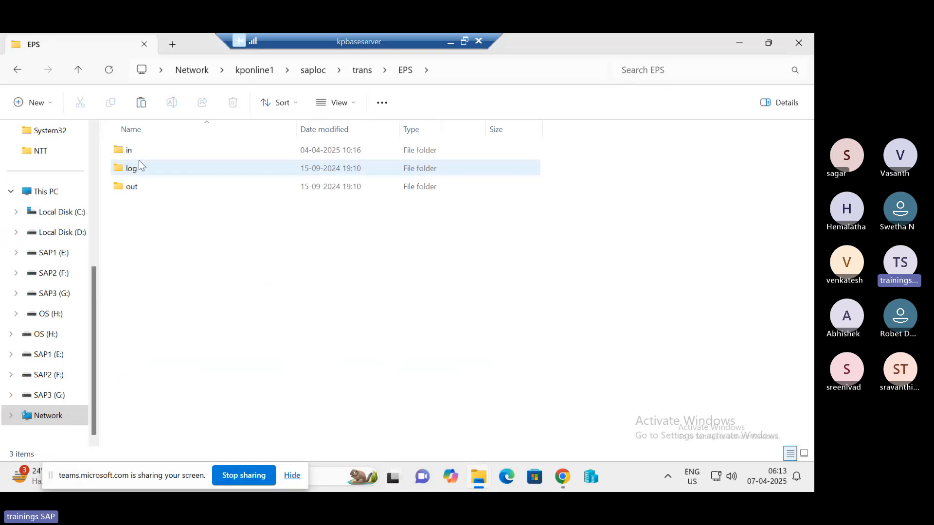
double_click(139, 148)
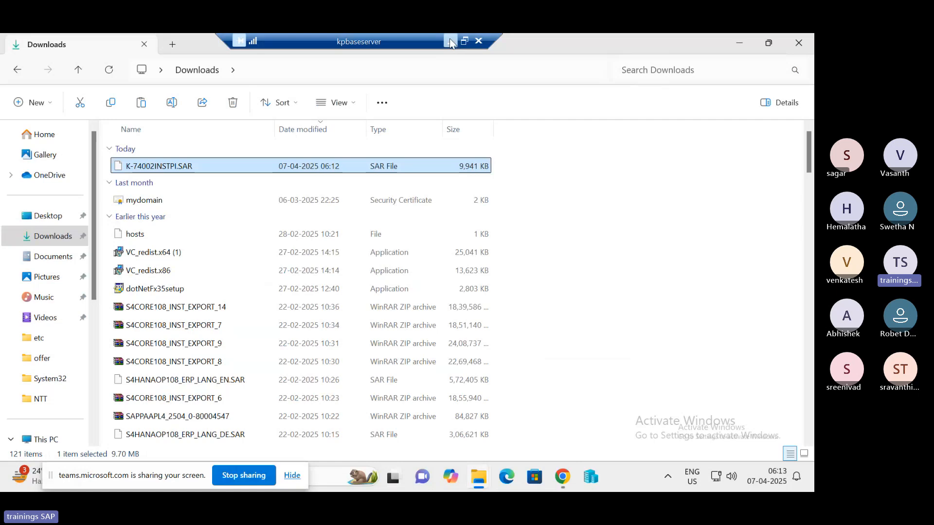
- Switch to the 49.206.199.235 remote session and log off from client 001 of the NW1 system
click(450, 41)
mouse_move(484, 479)
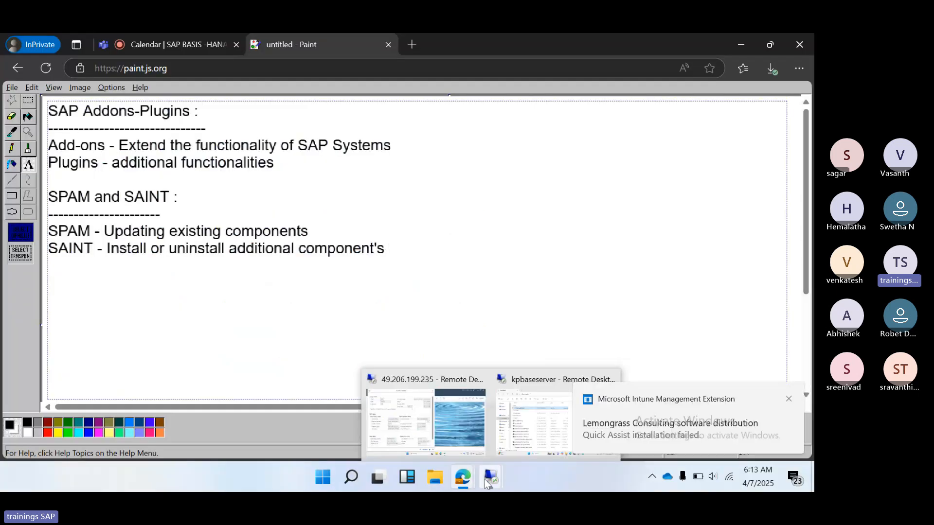
click(428, 413)
click(799, 43)
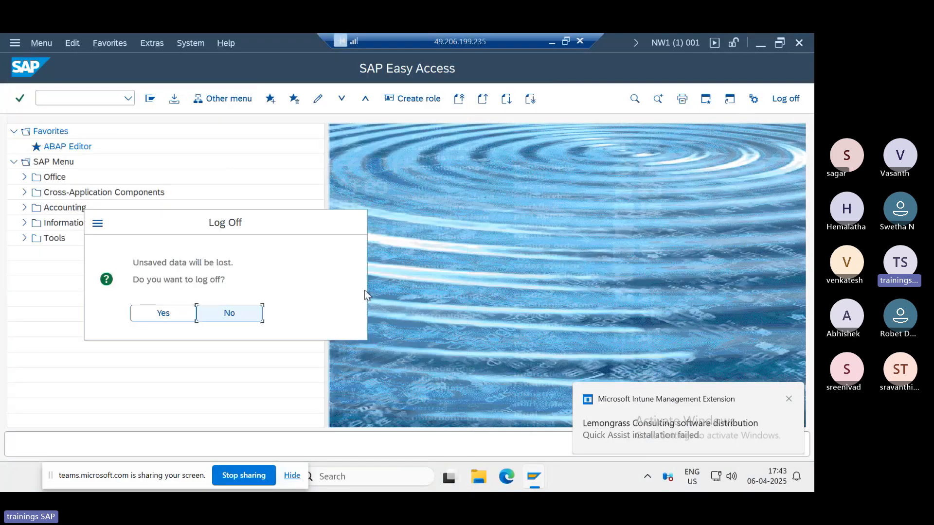
click(172, 311)
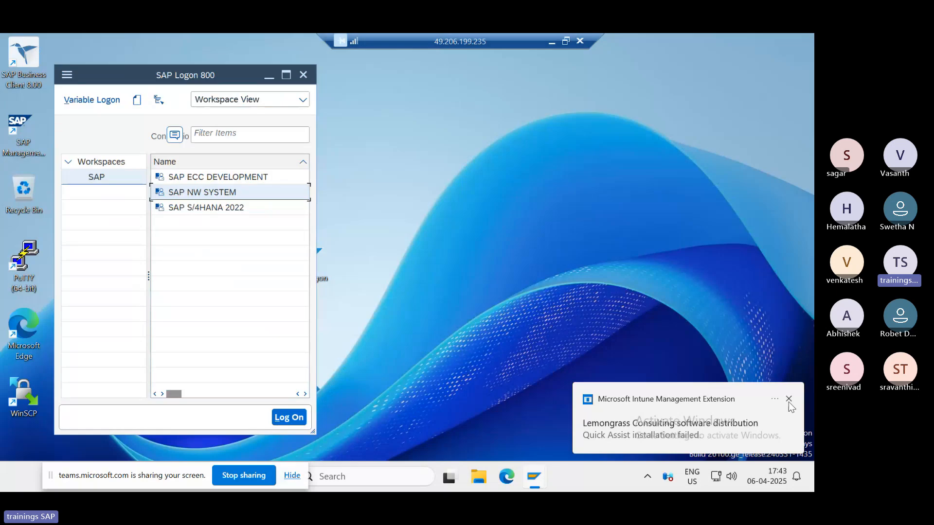
click(788, 400)
- Log on to SAP NW SYSTEM in client 000 as user ddic with the account password
double_click(188, 192)
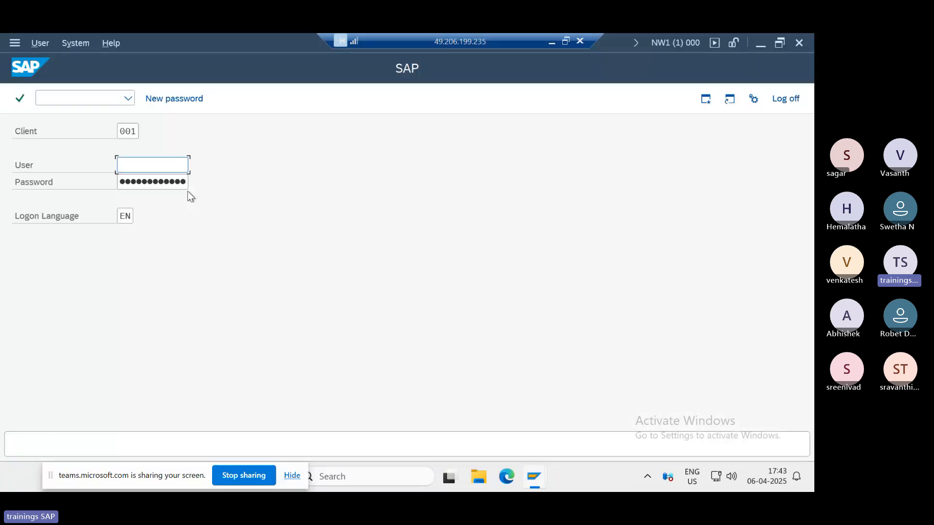
key(shift+Tab)
text(000)
text(ddic)
key(Tab)
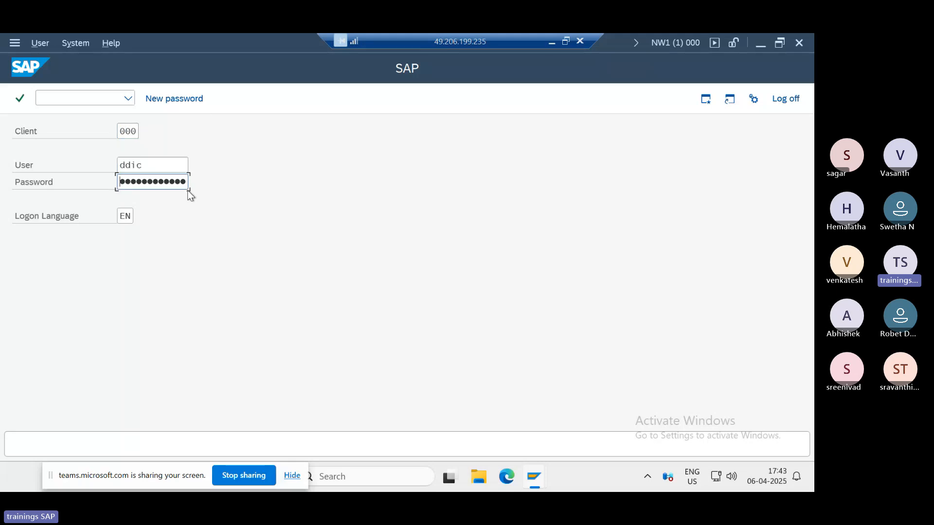
text(•••••••••)
key(Return)
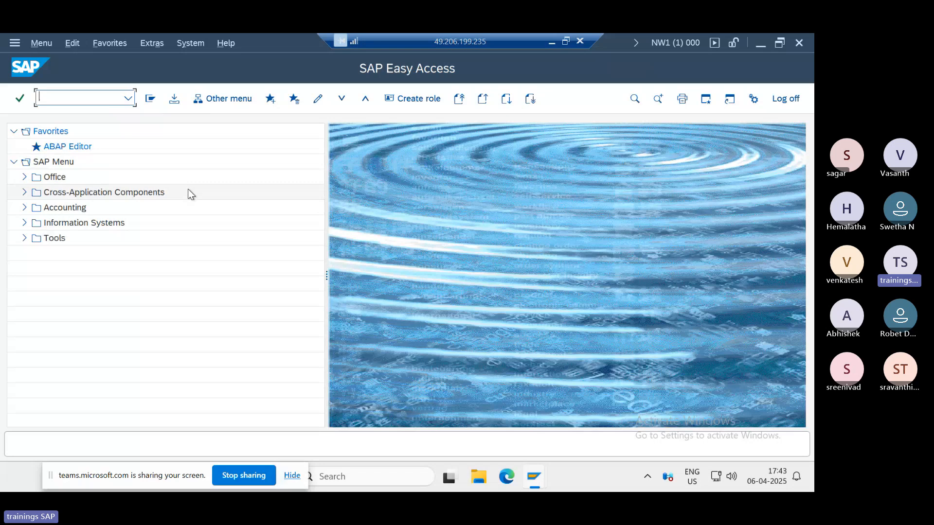
- Start transaction SPAM and examine the update status in the Support Package Manager
text(spam)
key(Return)
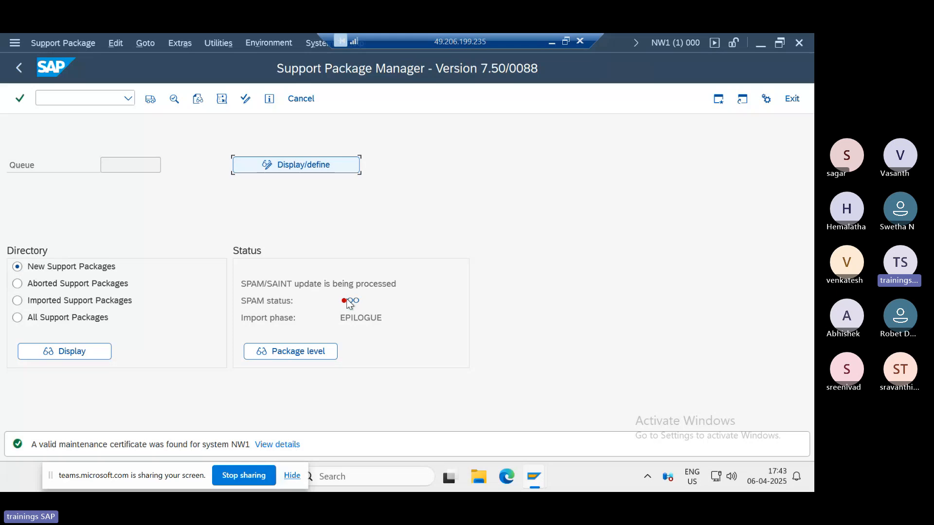
drag(337, 284, 391, 284)
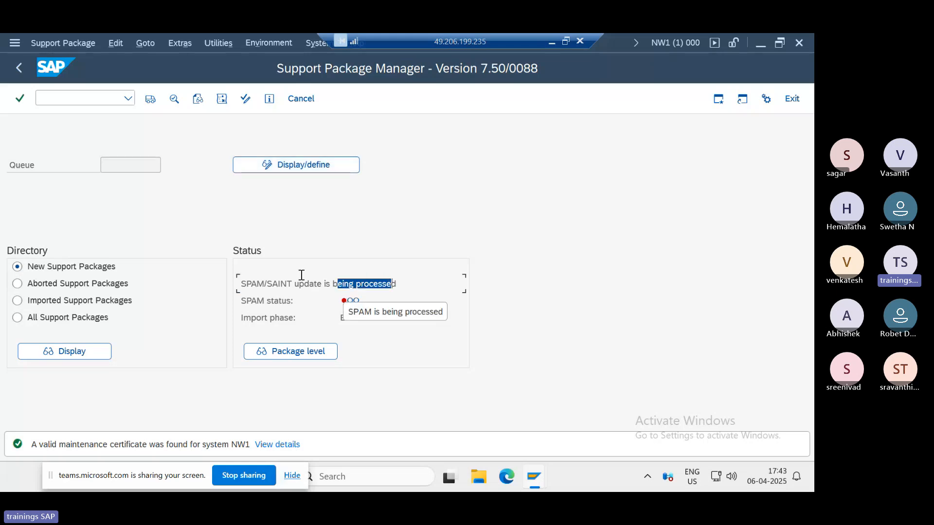
- Continue the import of the SPAM/SAINT update SAPKD75088 and acknowledge the restart information
click(63, 43)
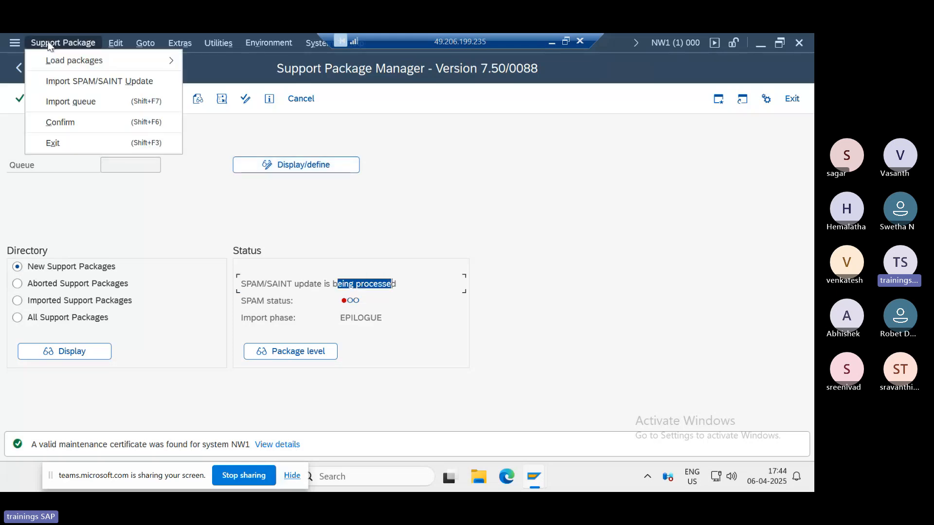
click(73, 81)
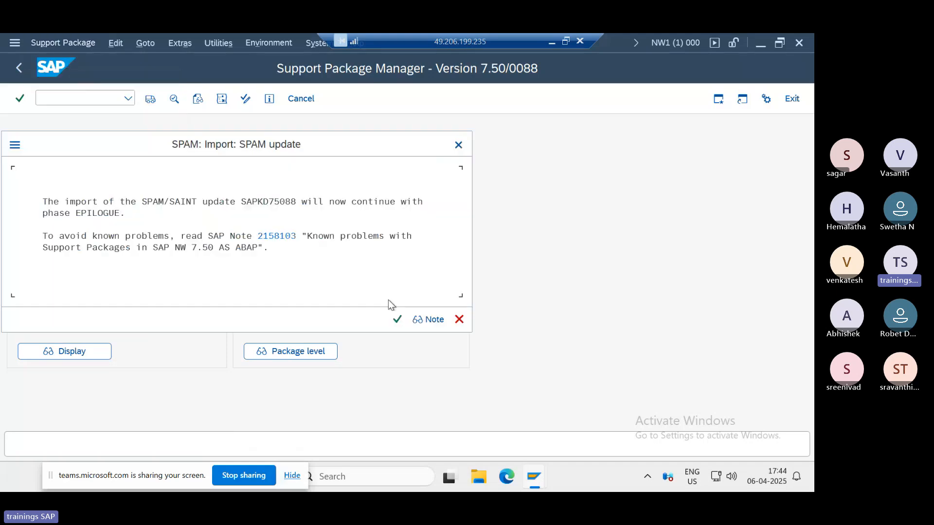
click(397, 317)
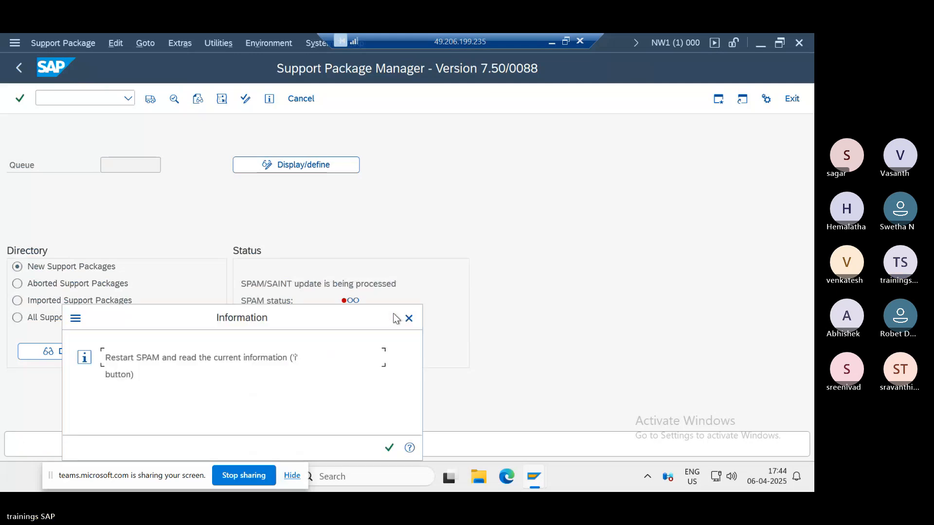
click(389, 447)
- Restart the Support Package Manager with transaction spam
text(sp)
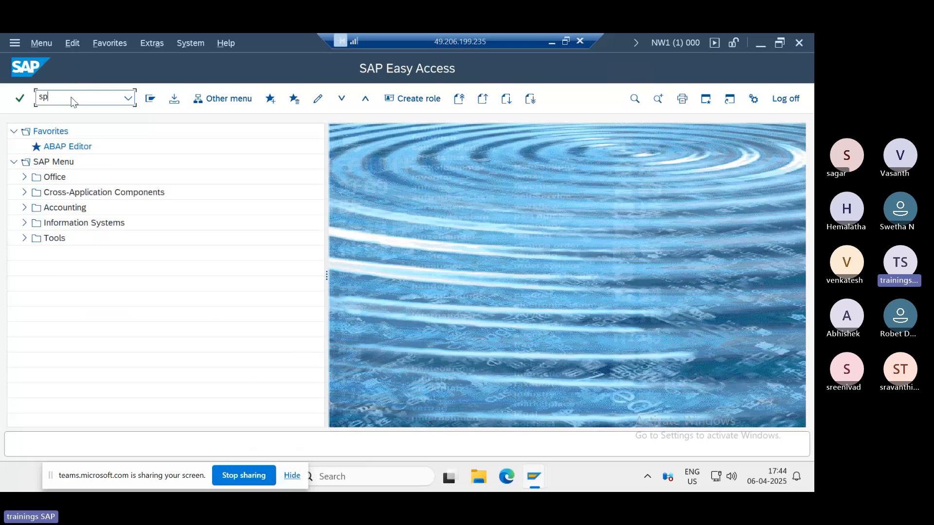
text(am)
key(Return)
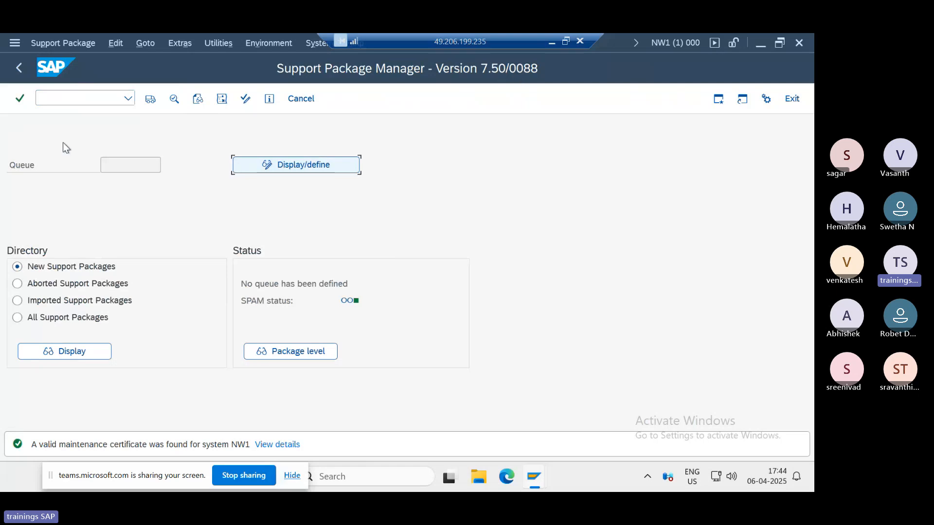
- Check the download directory path for SAR archives from the application server, then decline the upload
click(57, 48)
mouse_move(65, 58)
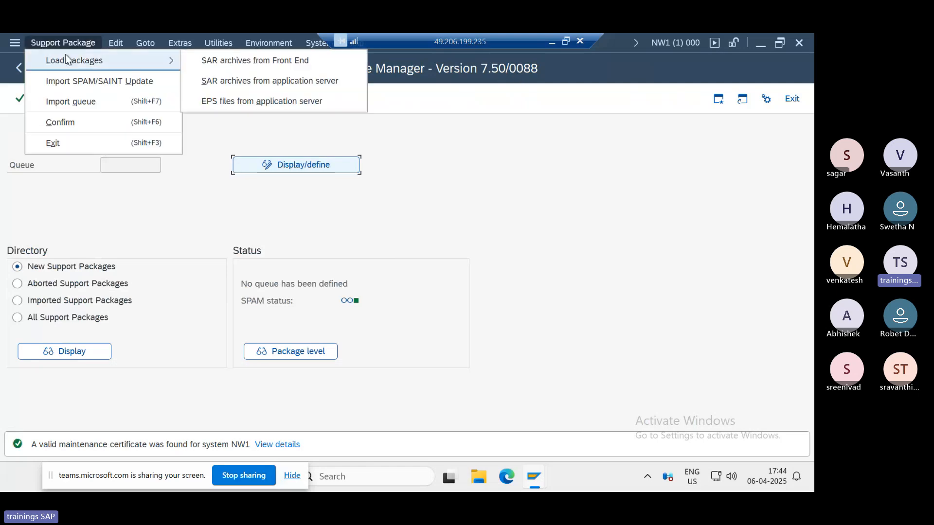
click(234, 80)
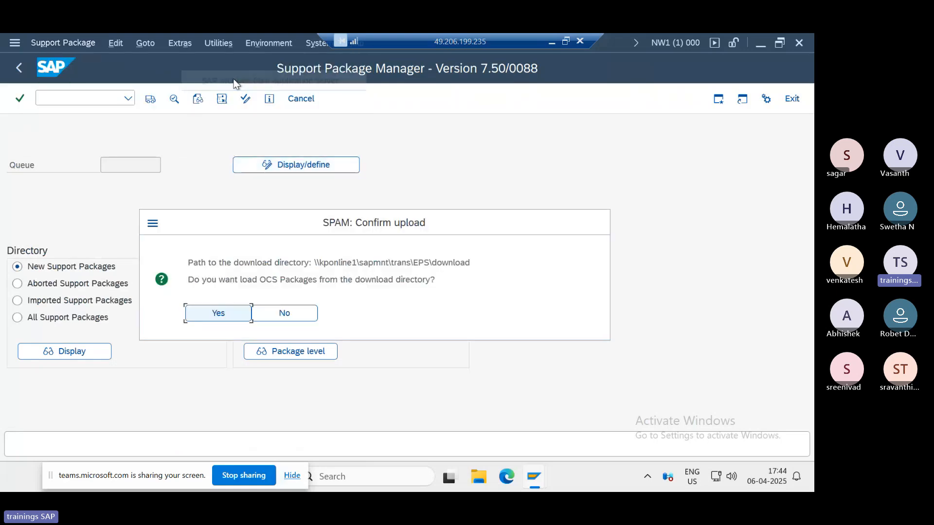
click(285, 313)
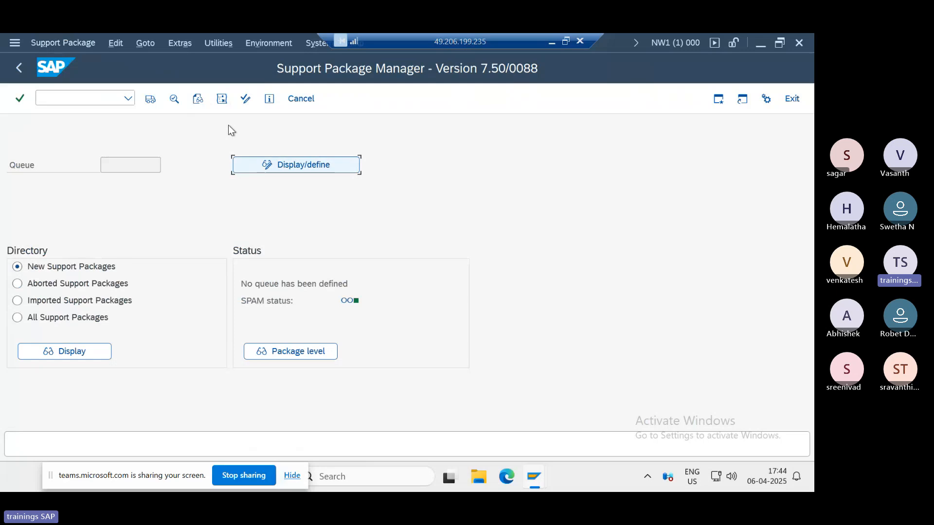
click(85, 43)
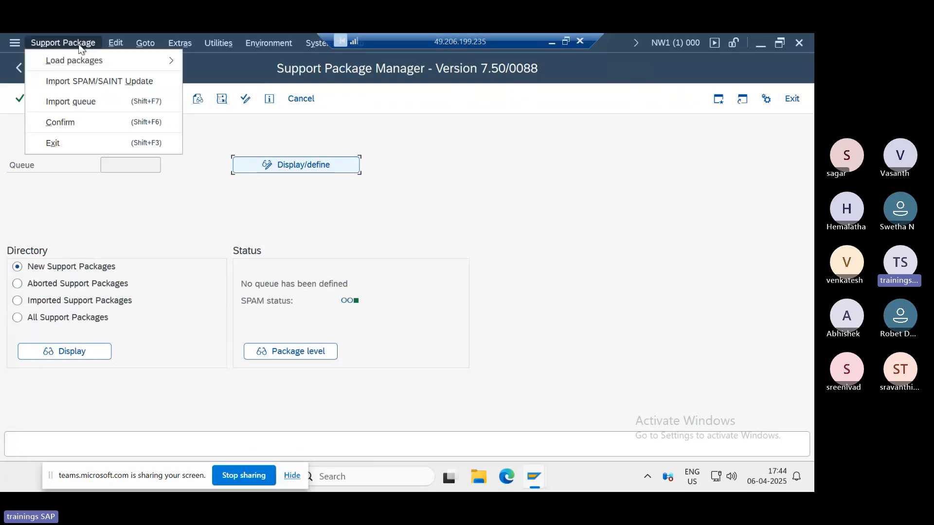
mouse_move(114, 64)
click(229, 60)
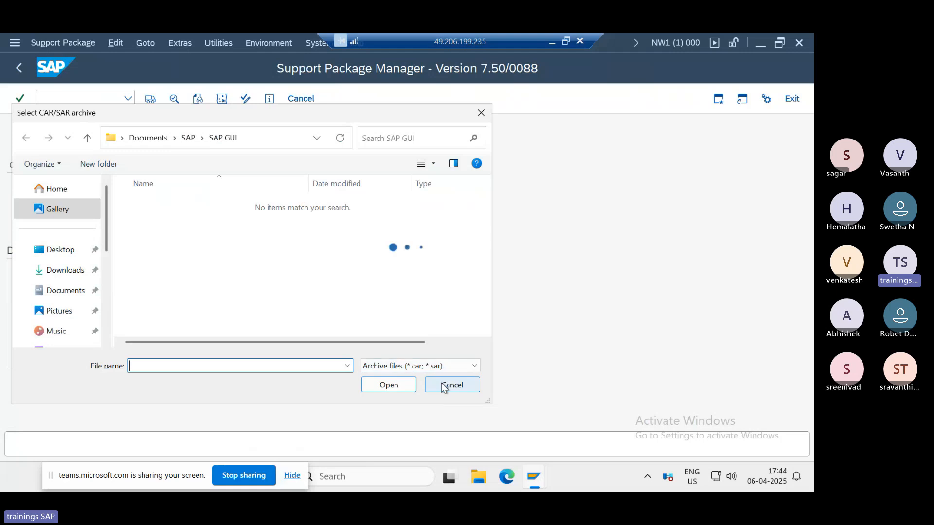
click(452, 383)
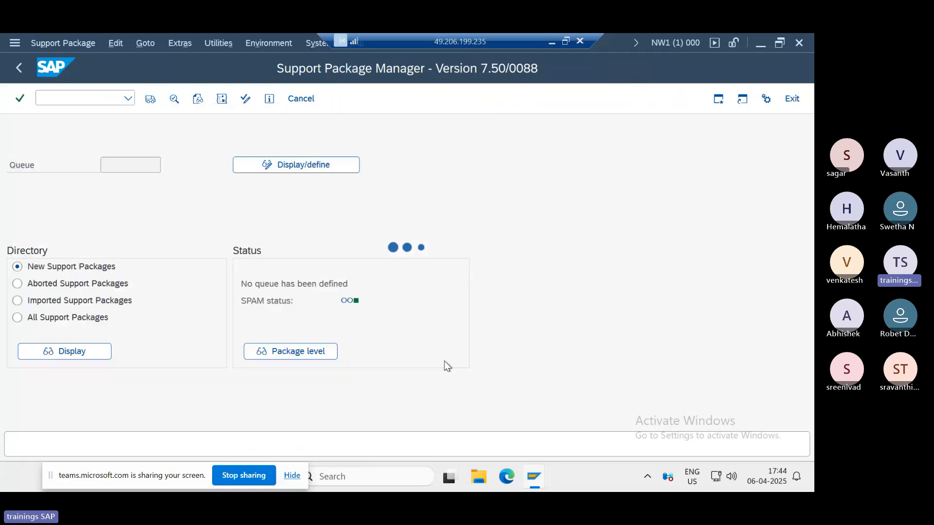
- Switch to the kpbaseserver session and open the EPS folder of kponline1's trans directory in File Explorer
click(550, 43)
mouse_move(491, 477)
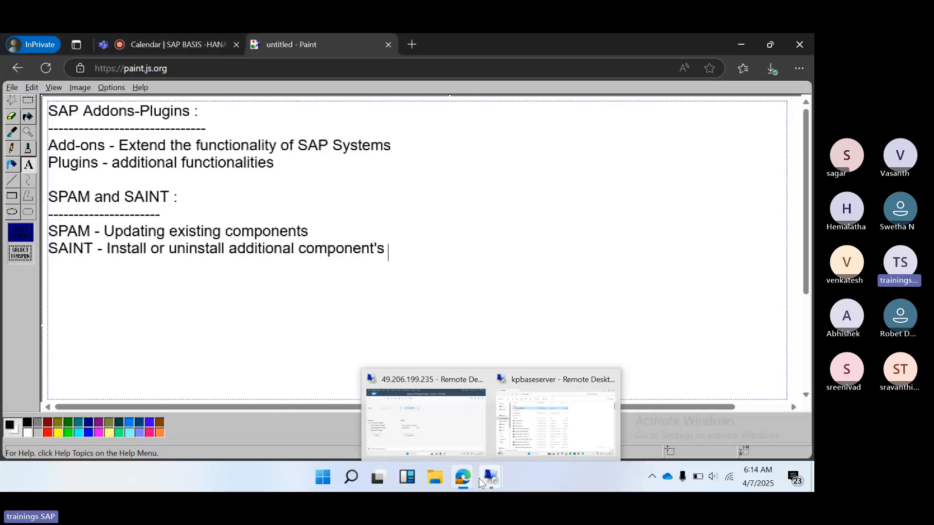
click(527, 442)
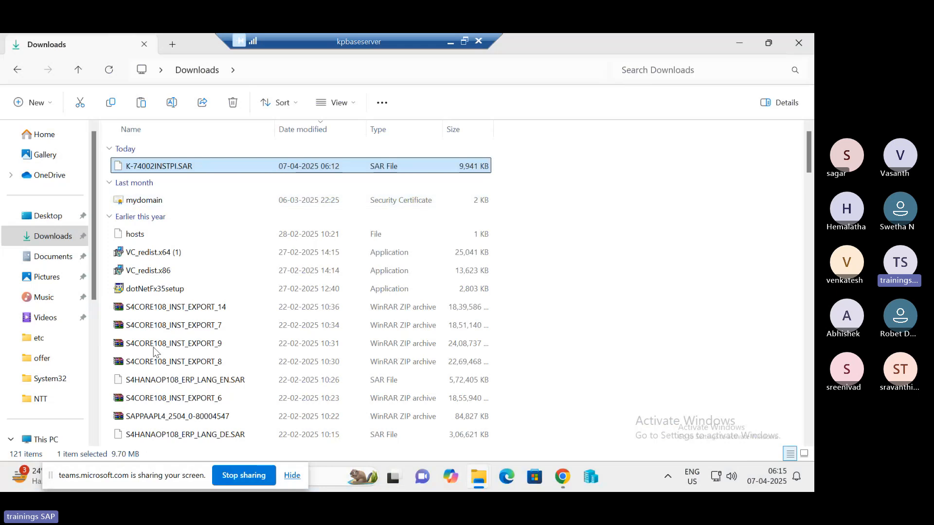
mouse_move(480, 478)
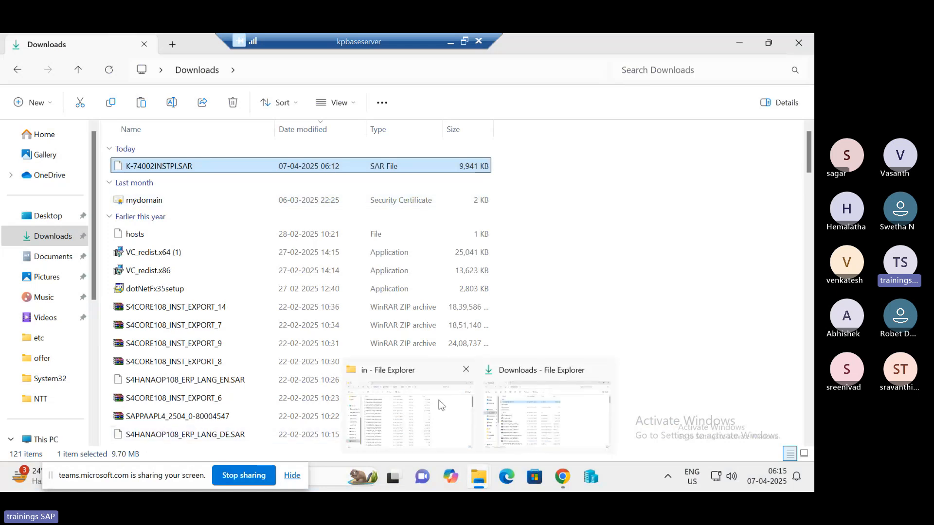
click(398, 409)
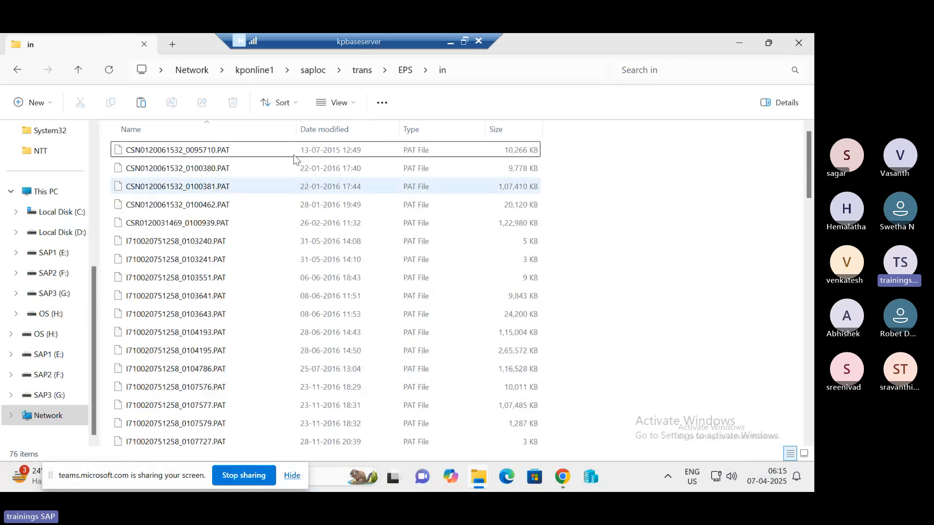
click(405, 71)
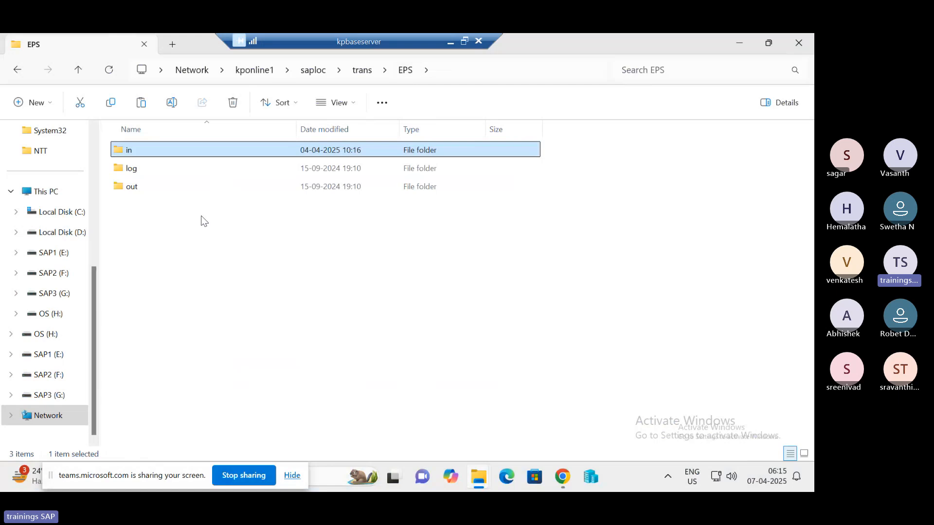
right_click(180, 244)
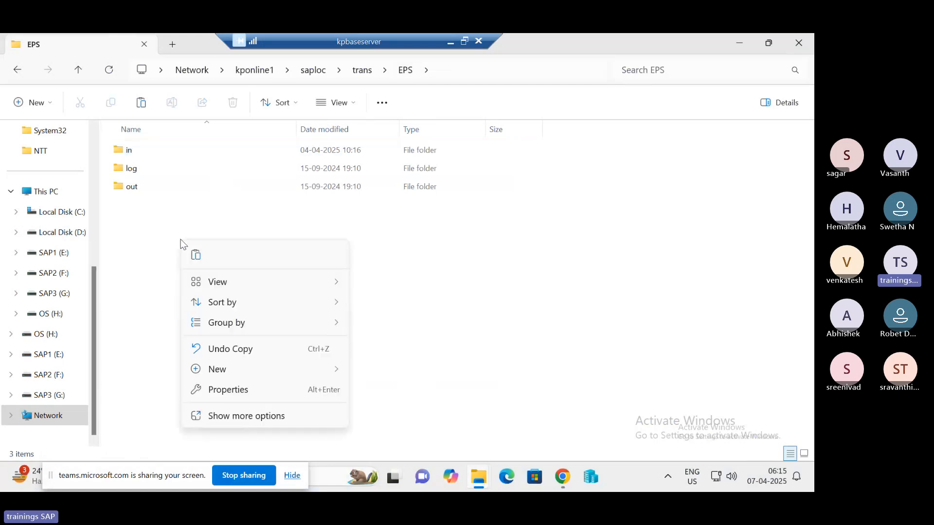
click(446, 43)
- Return to the Support Package Manager to recheck the package download path, and decline loading from it
mouse_move(491, 485)
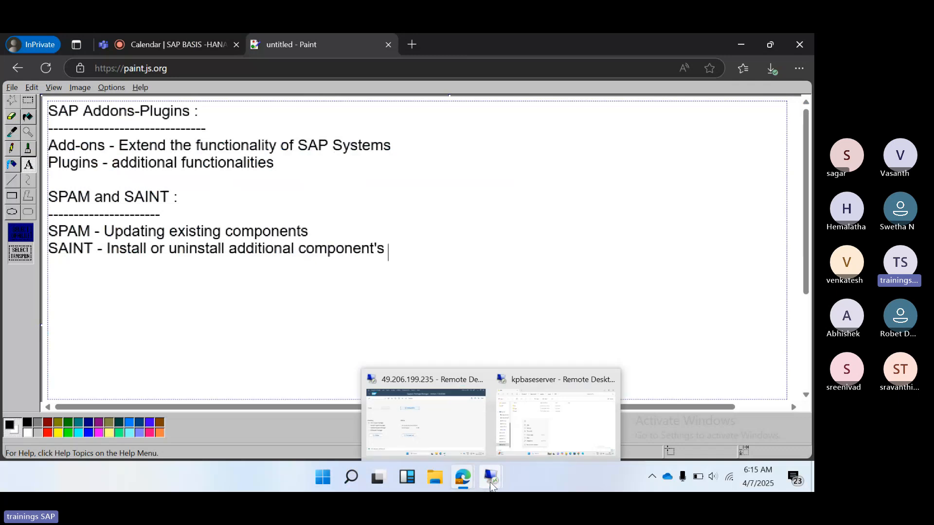
click(484, 450)
click(60, 43)
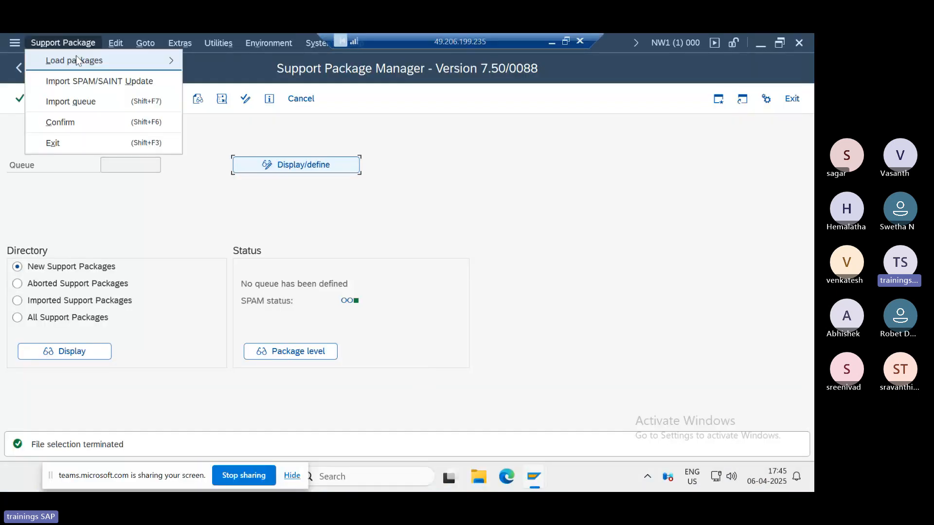
mouse_move(100, 63)
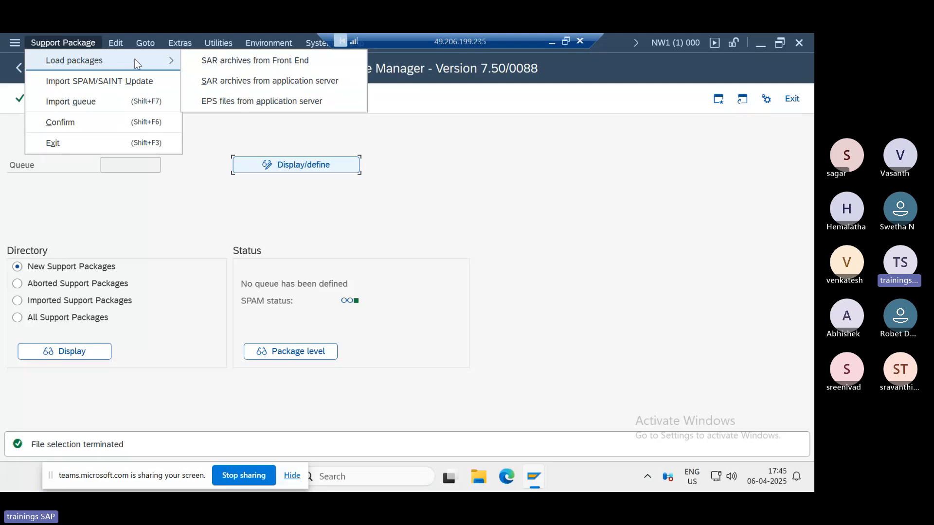
click(235, 65)
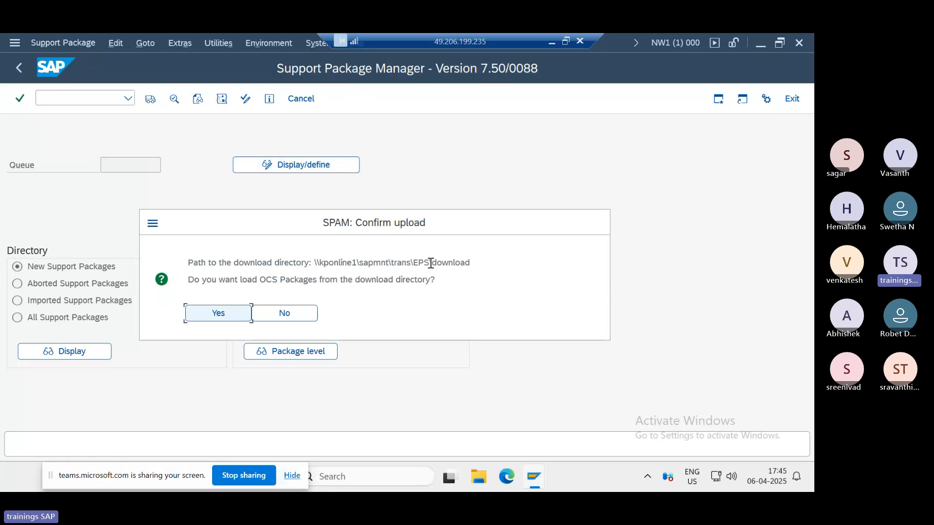
click(294, 313)
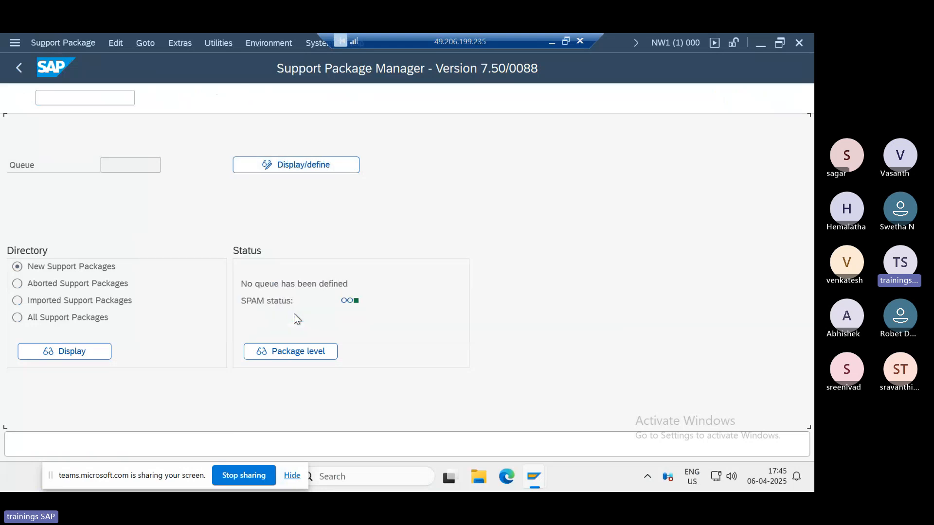
- Switch to the kpbaseserver session and create a folder named download inside the EPS folder of kponline1's trans directory
click(551, 44)
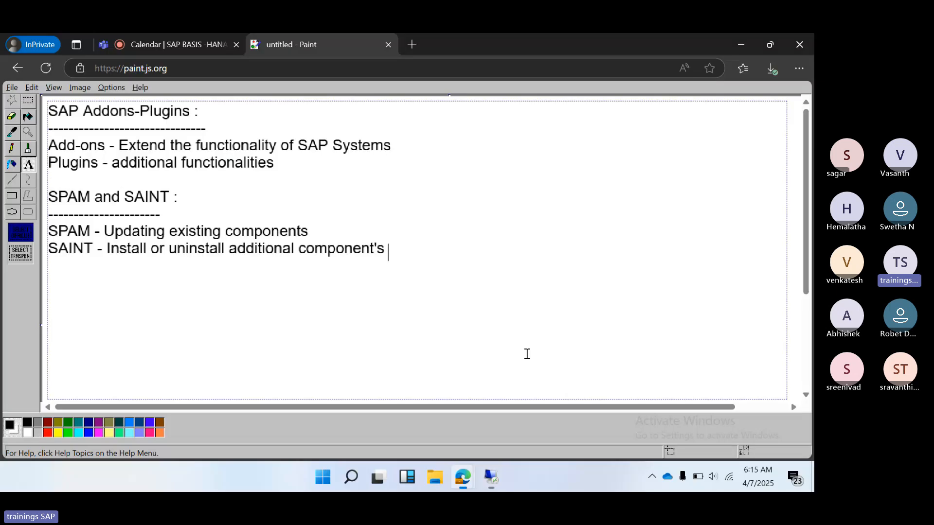
mouse_move(488, 478)
click(556, 421)
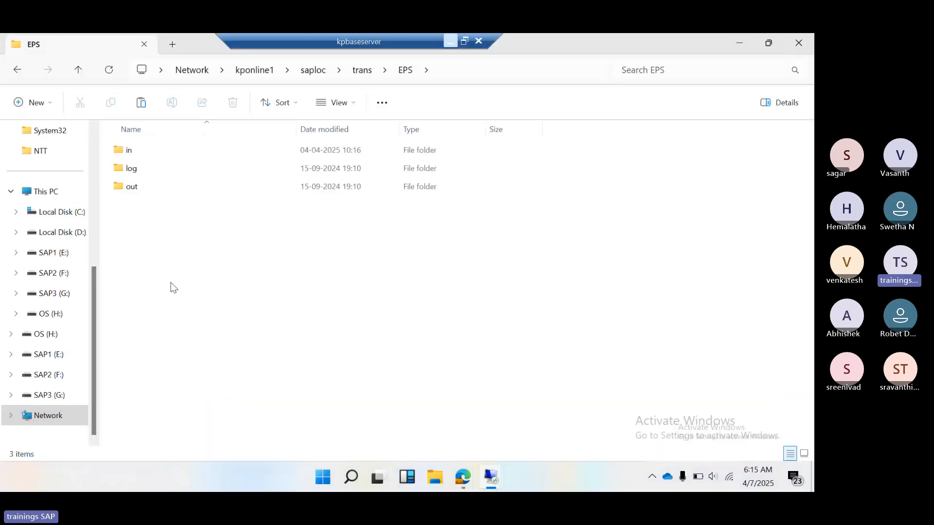
right_click(137, 225)
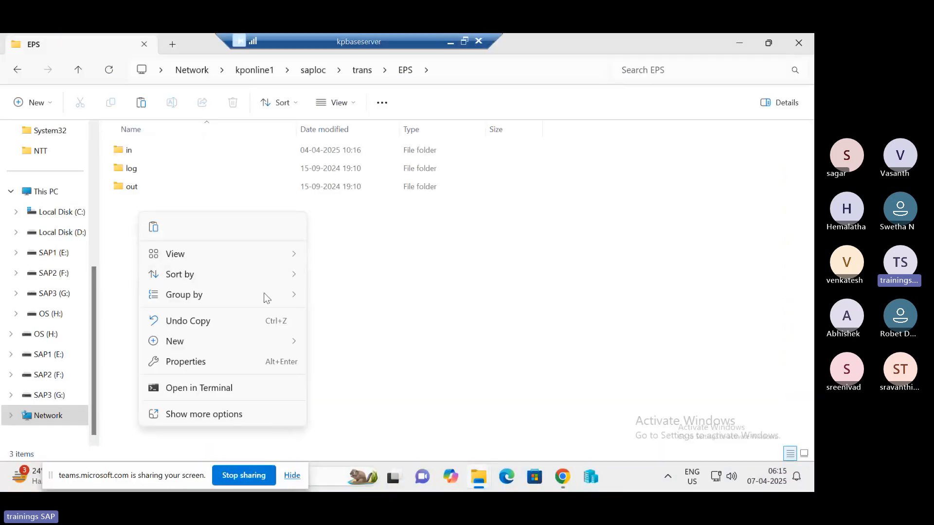
mouse_move(246, 341)
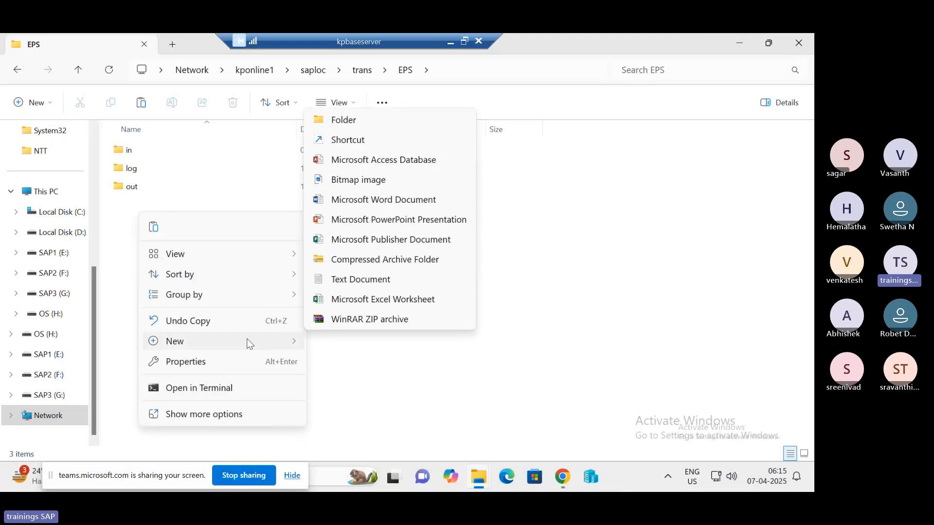
click(343, 120)
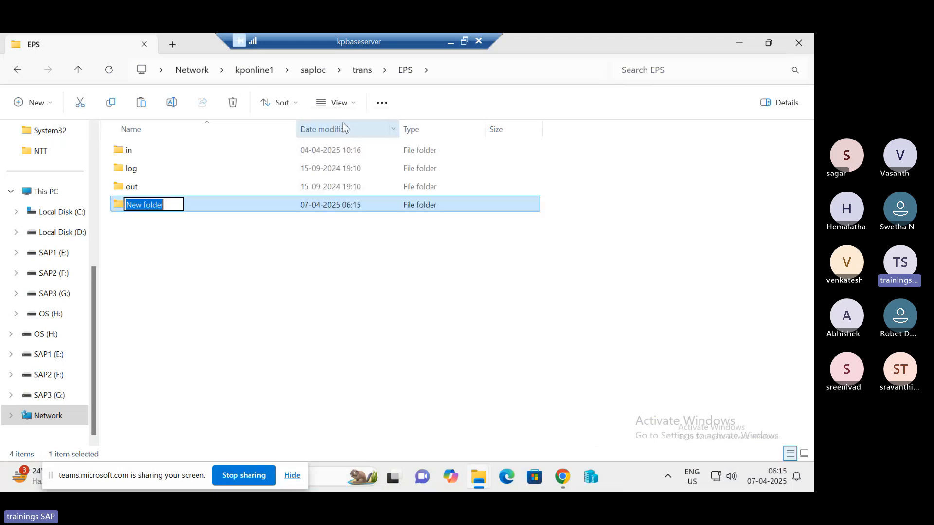
text(download)
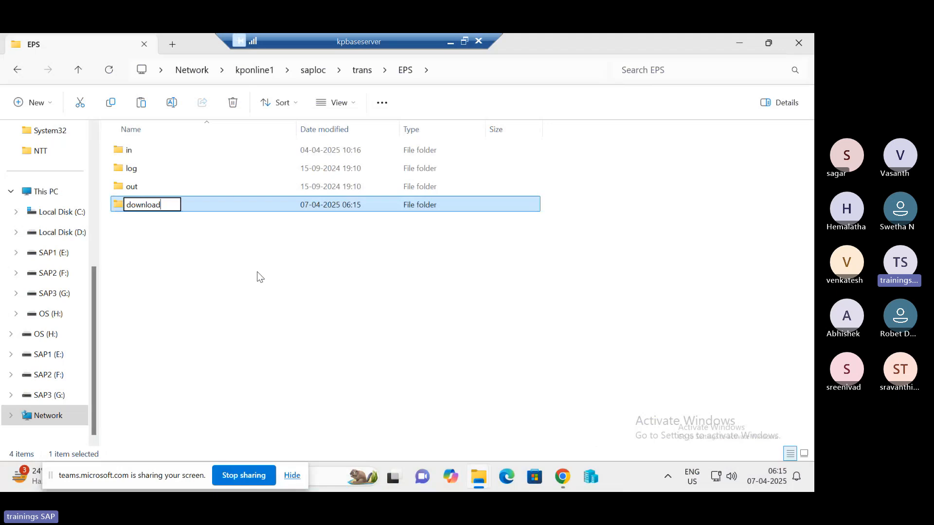
click(262, 300)
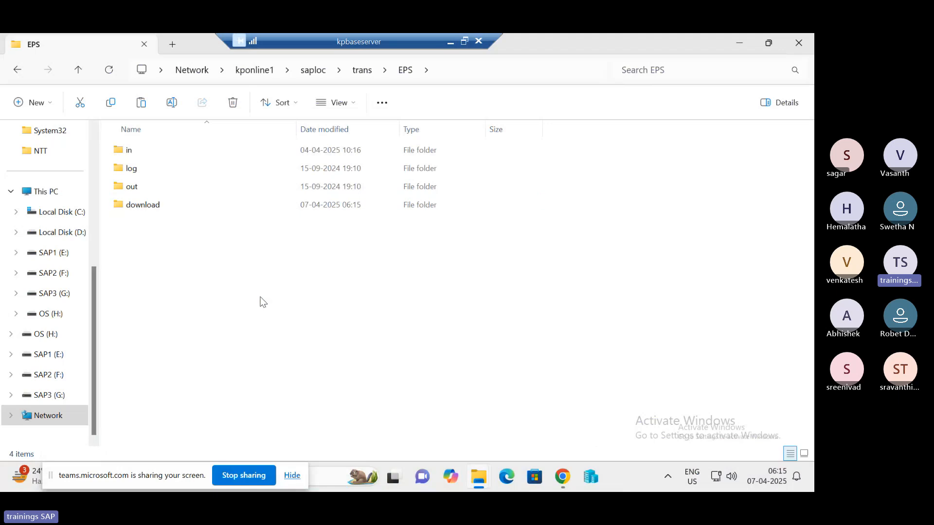
- Copy K-74002INSTPI.SAR from the trans directory into the EPS\download folder
click(361, 69)
click(145, 354)
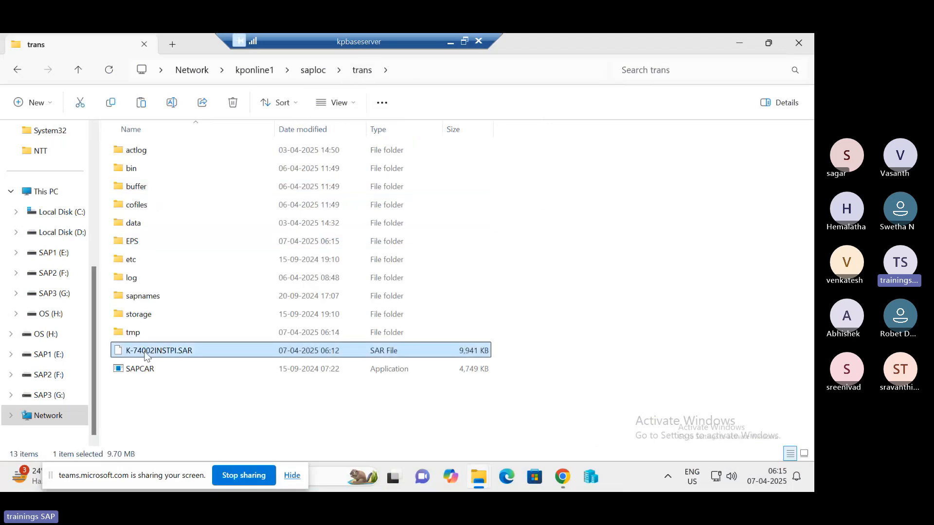
click(138, 240)
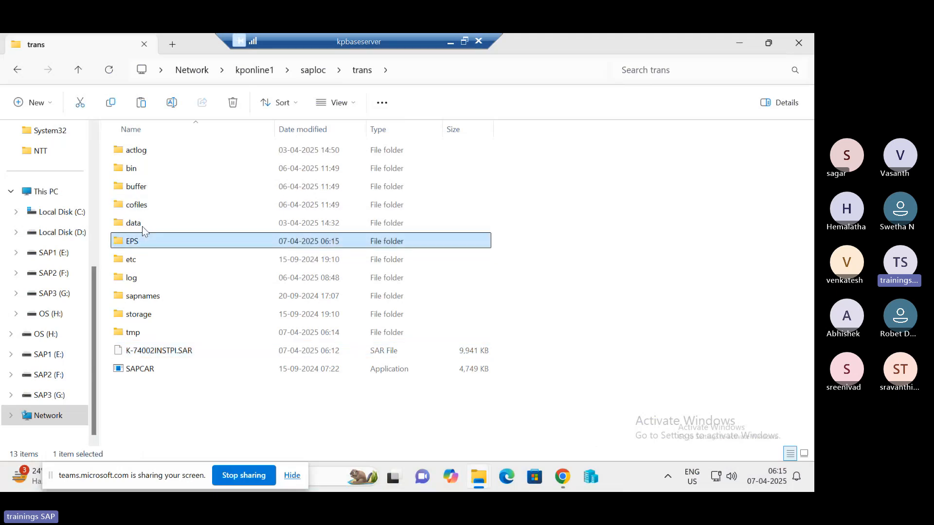
double_click(144, 237)
click(145, 154)
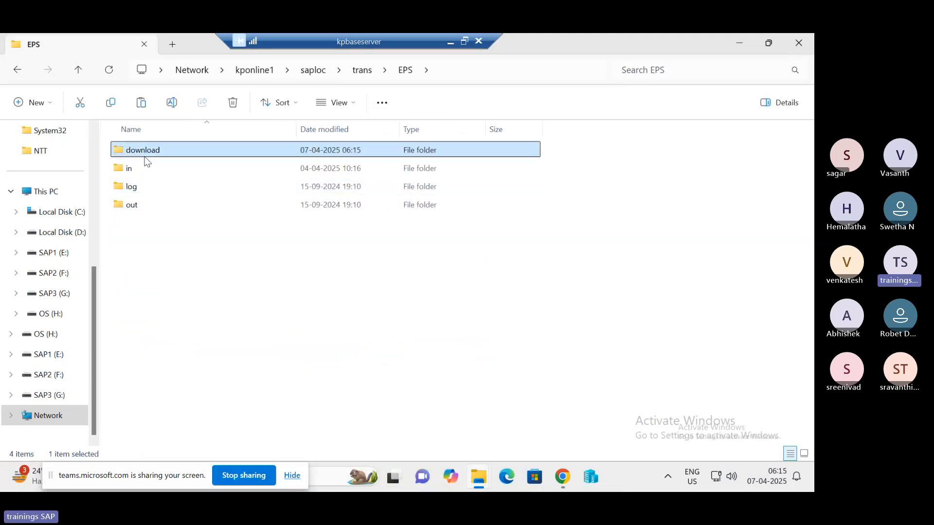
double_click(145, 154)
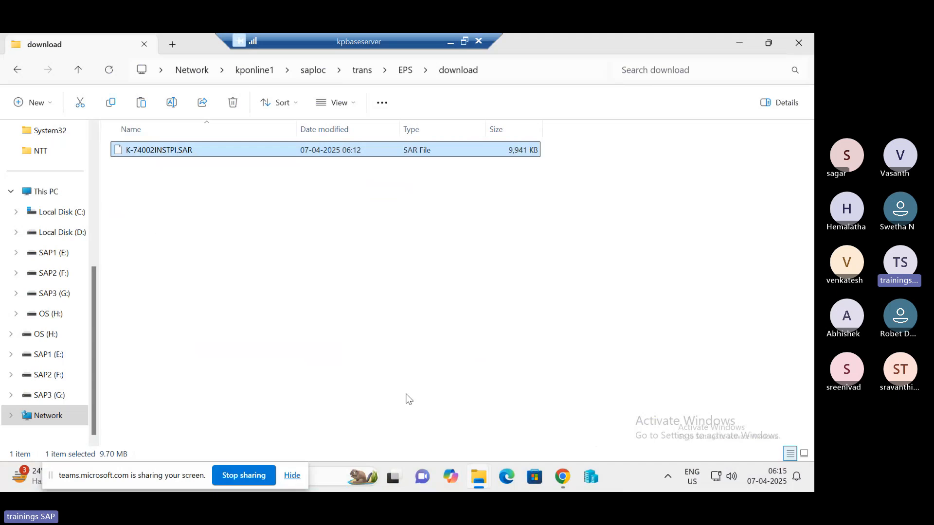
- Back in the Support Package Manager, load the SAR archives from the application server's download directory and review the package upload list
click(449, 41)
mouse_move(491, 477)
click(453, 411)
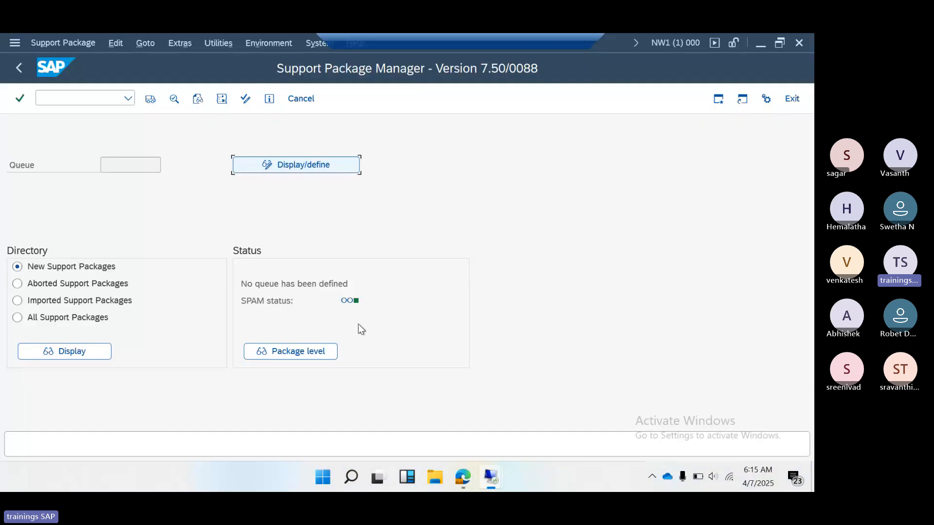
click(62, 43)
mouse_move(174, 58)
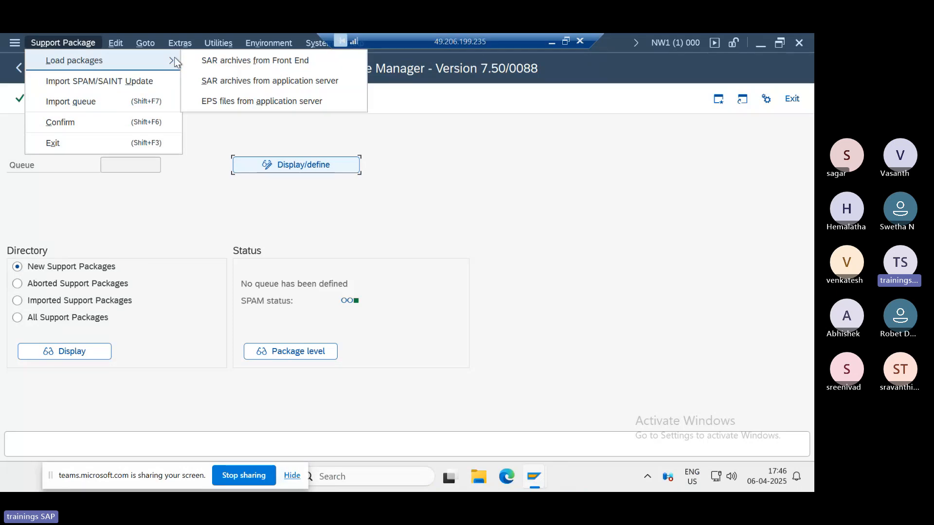
click(247, 80)
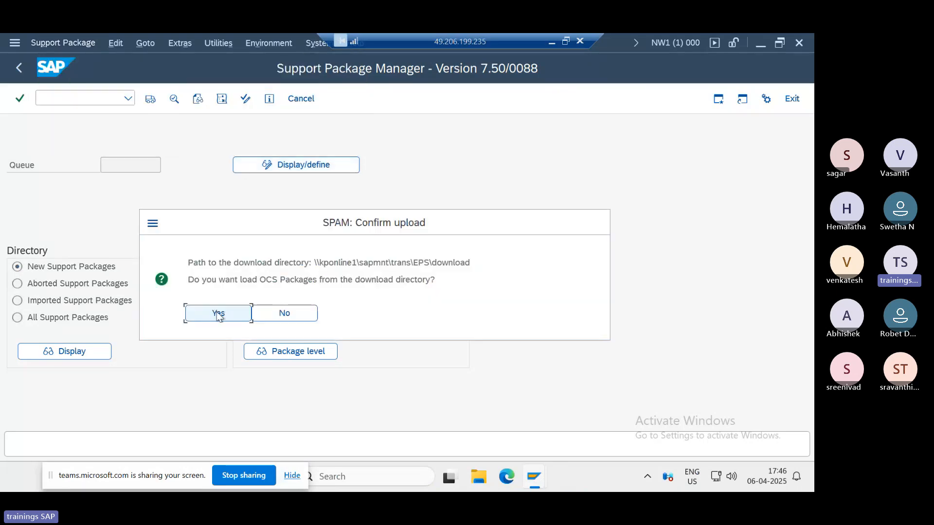
click(218, 314)
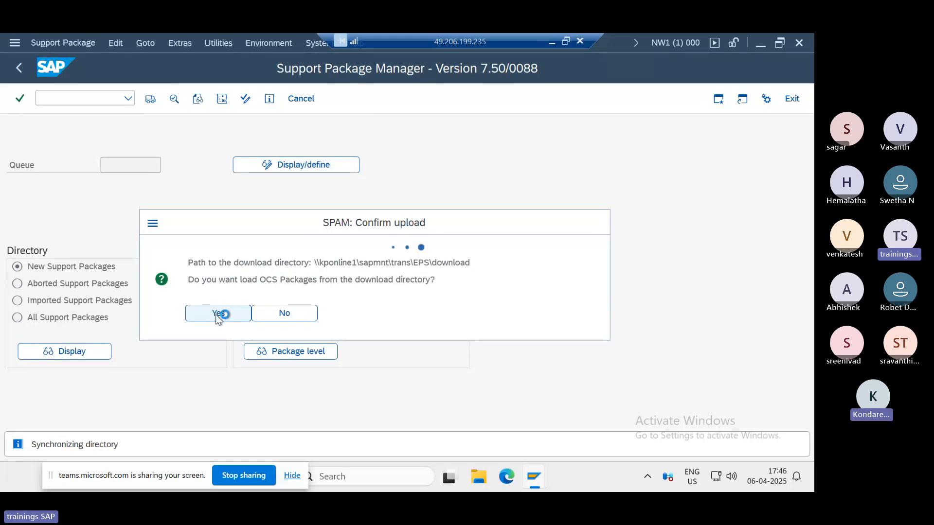
scroll(227, 309, down, 8)
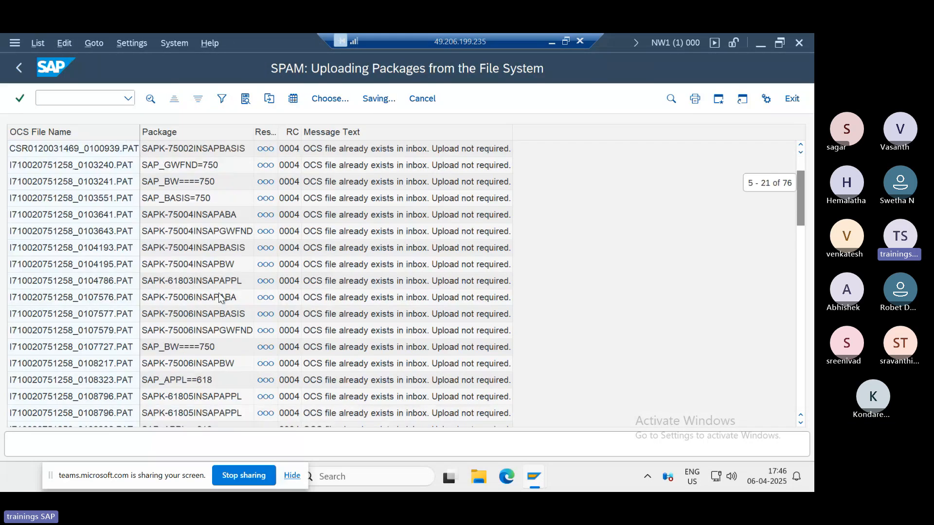
scroll(226, 309, down, 10)
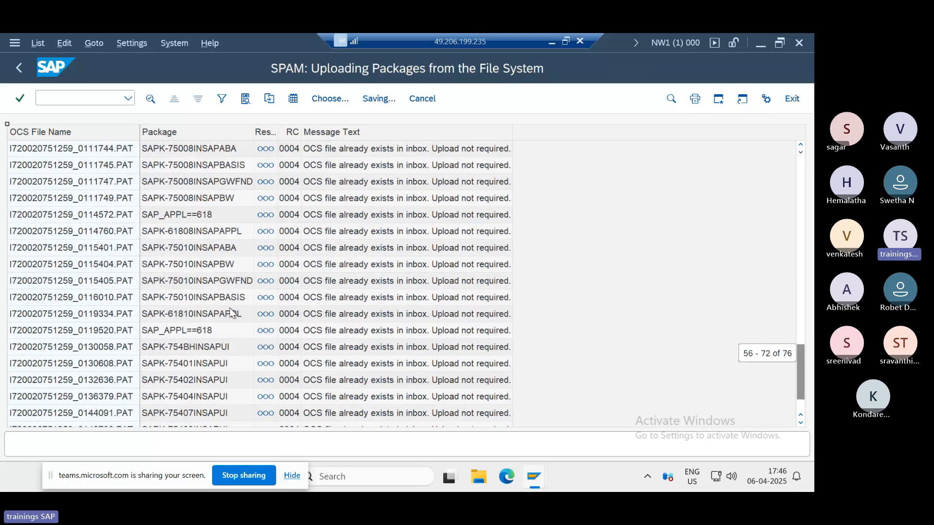
key(ctrl+Home)
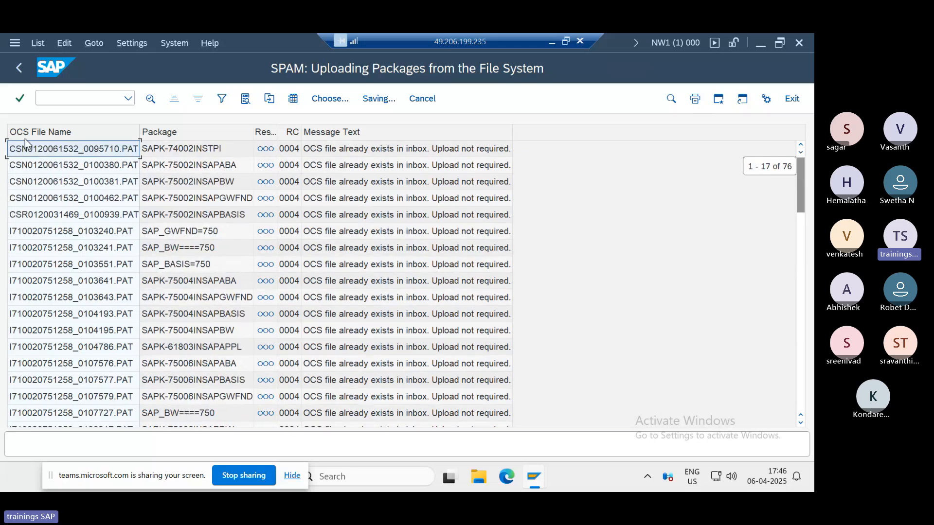
click(17, 66)
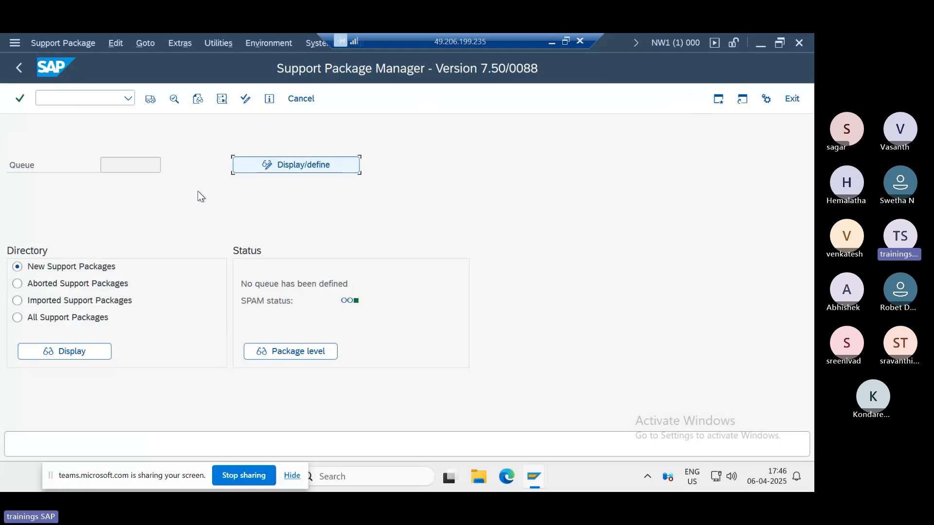
- Switch to the Paint notes and add a --- divider line followed by "1)download SAR files from me.sap.com -"
click(553, 41)
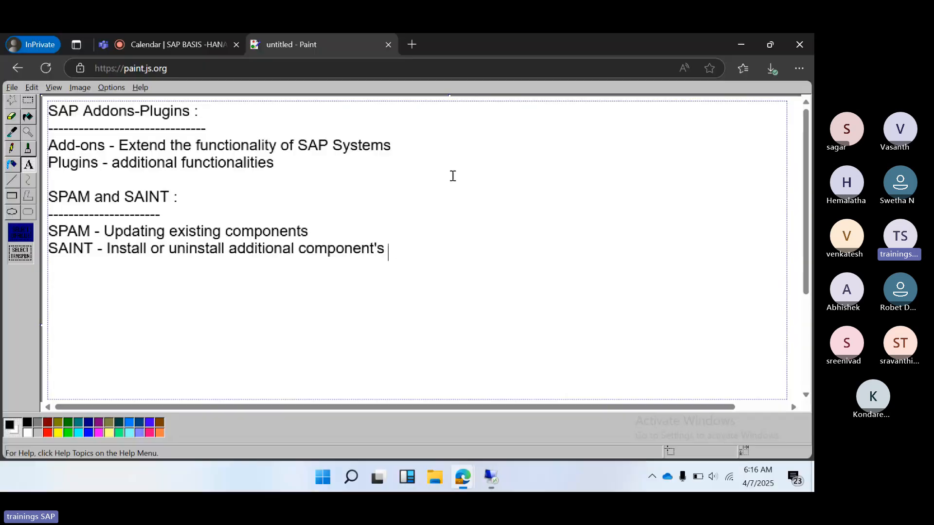
key(Return)
text(---)
key(Return)
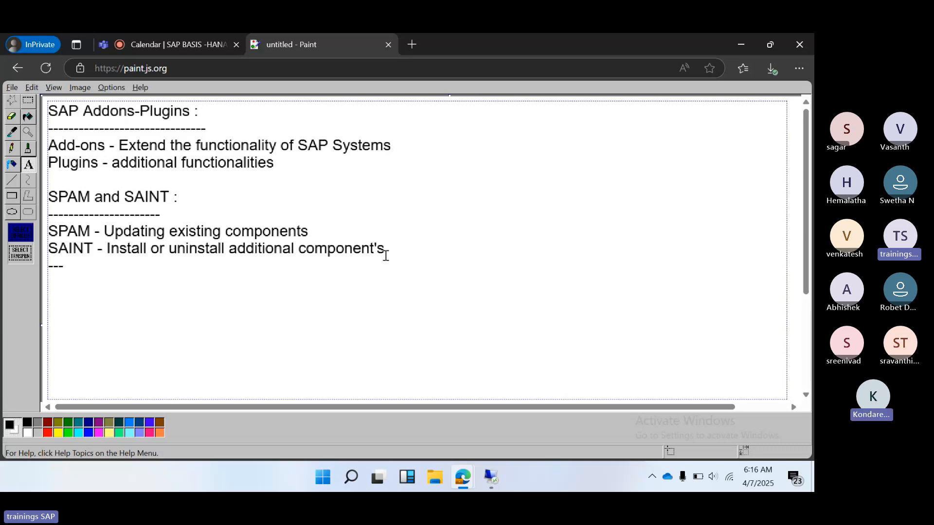
text(1)download )
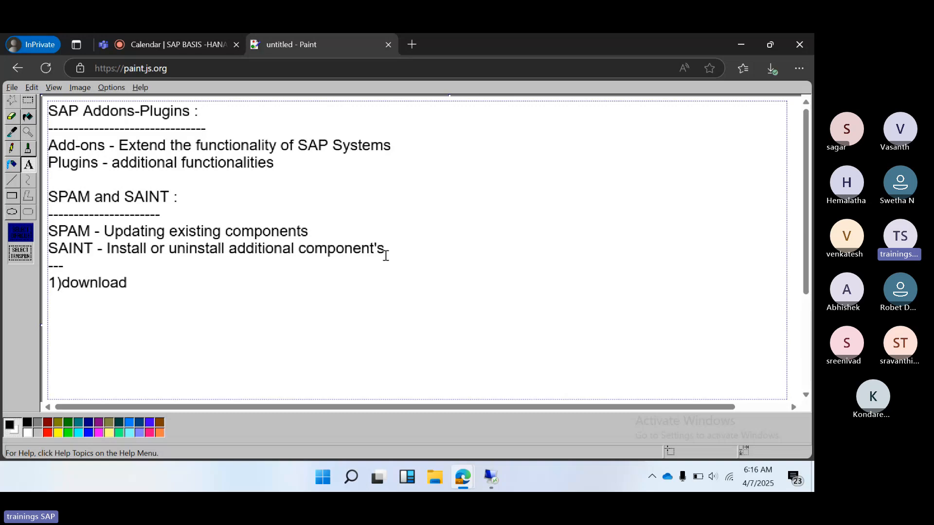
text(SAR)
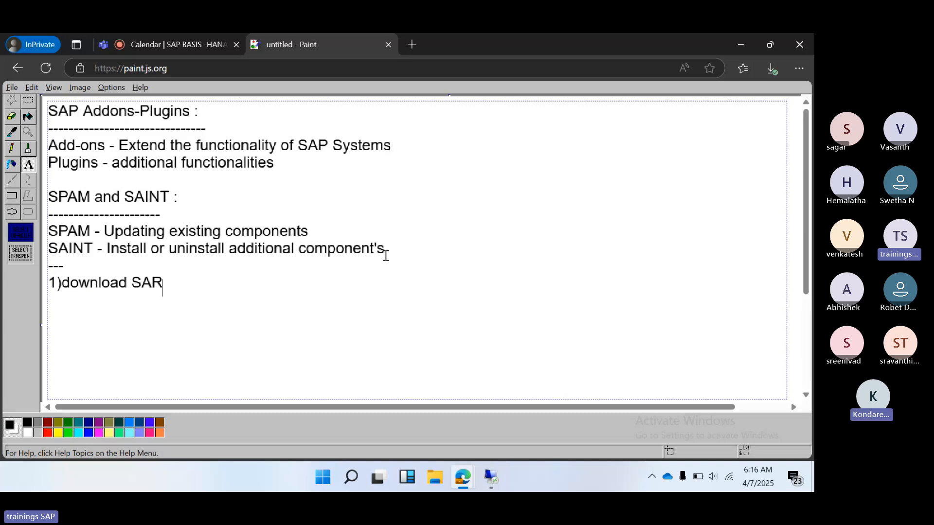
text( files)
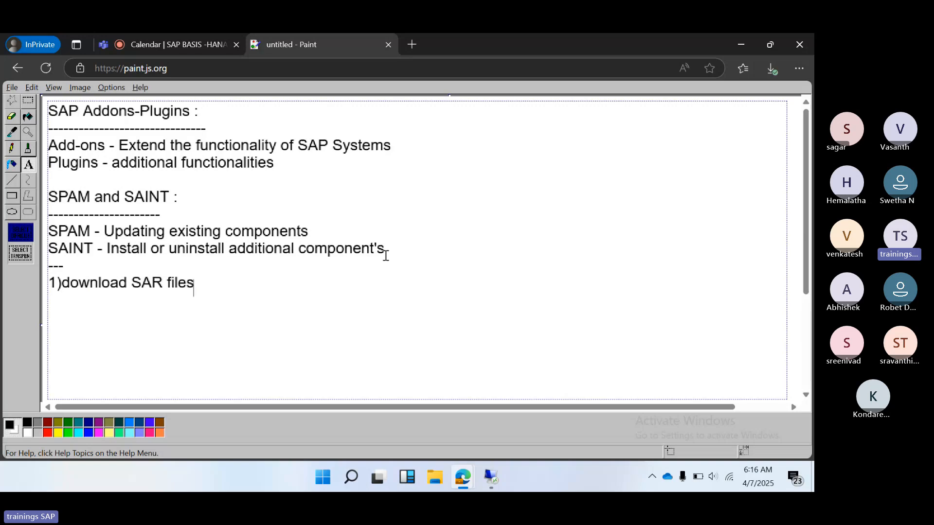
text( from me.sap.)
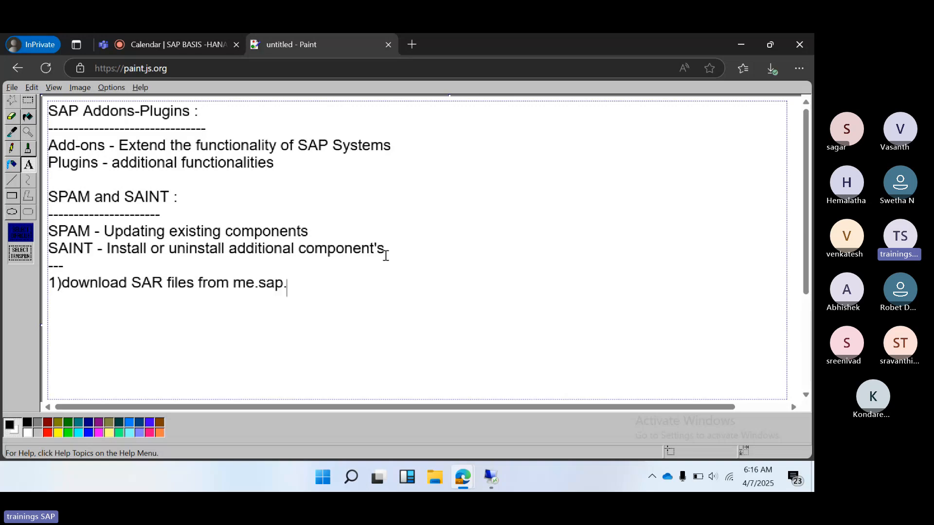
text(com -)
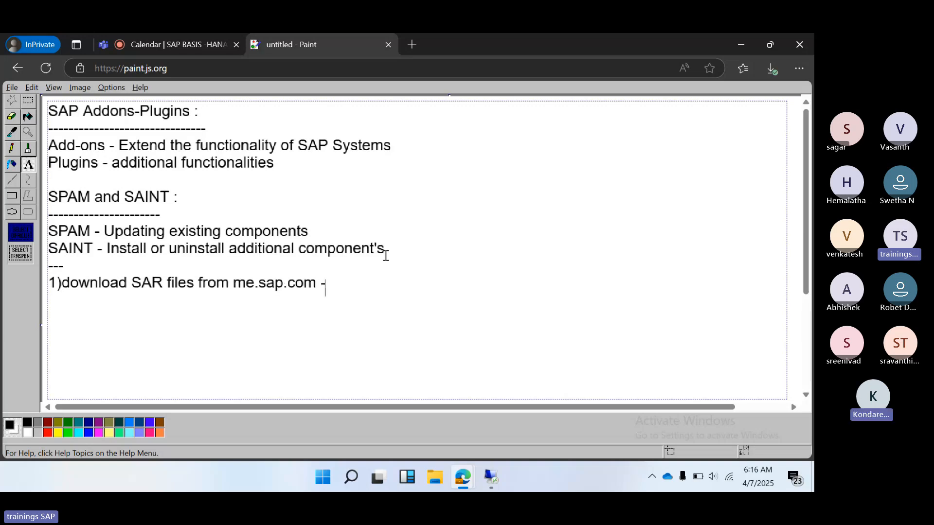
- Add a second numbered line to the notes reading "2)load the files into SAP level -"
key(Return)
text(2))
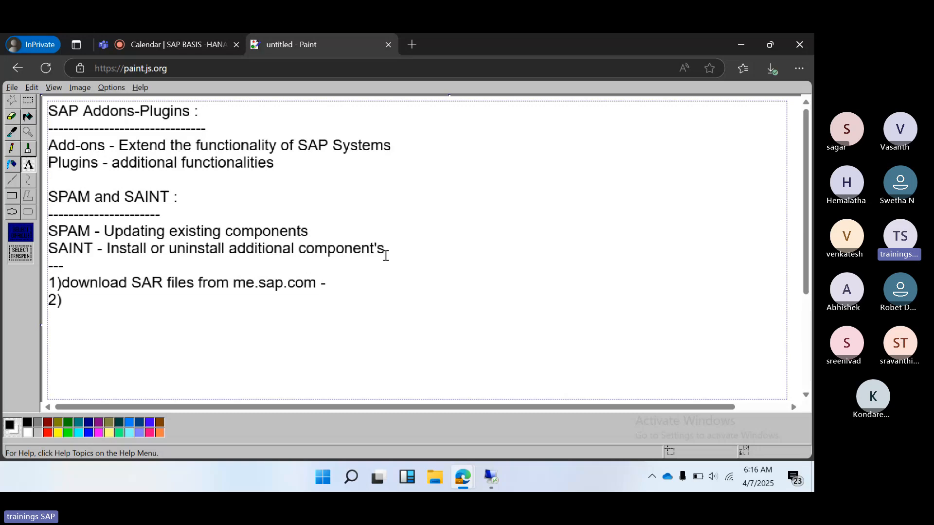
text(load )
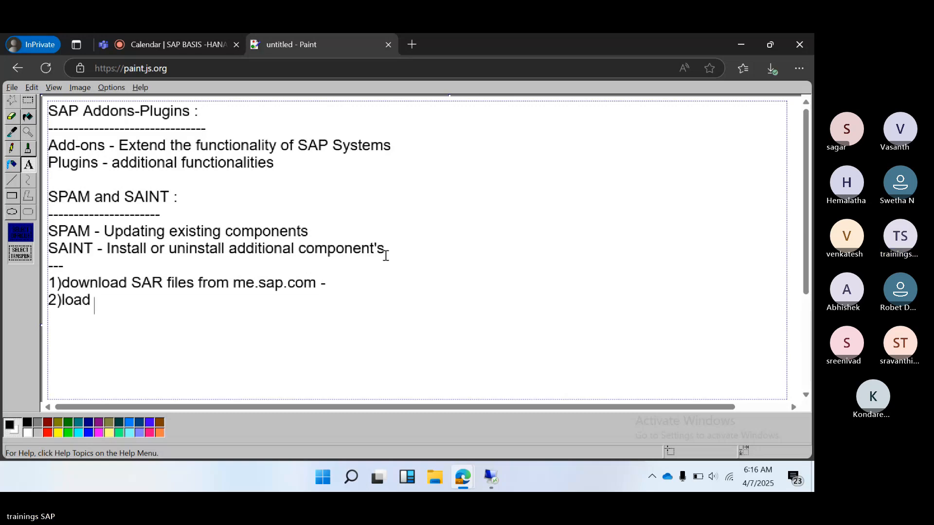
text(the files)
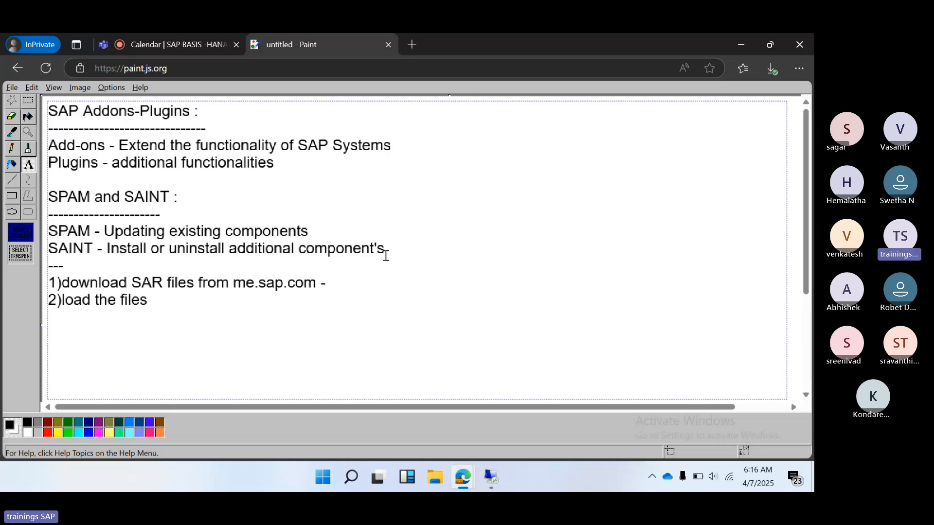
text( into SAP leve)
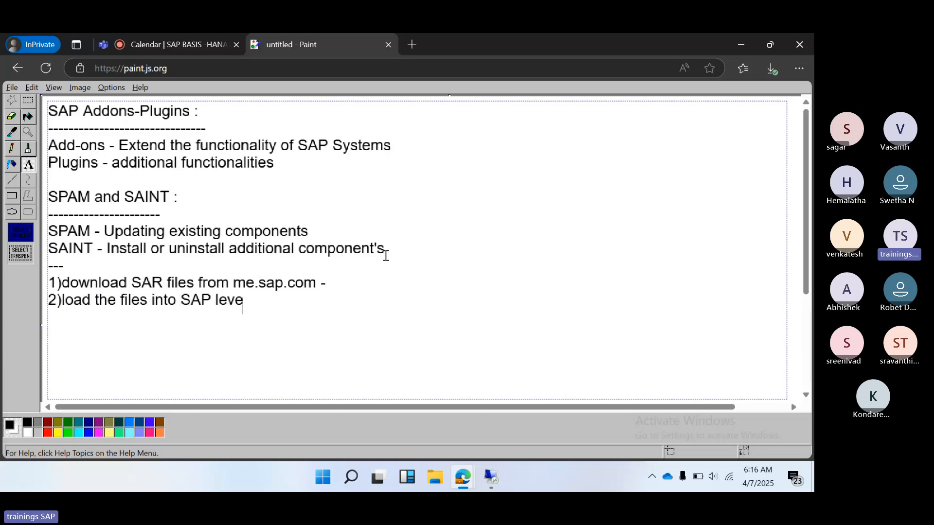
text(l -)
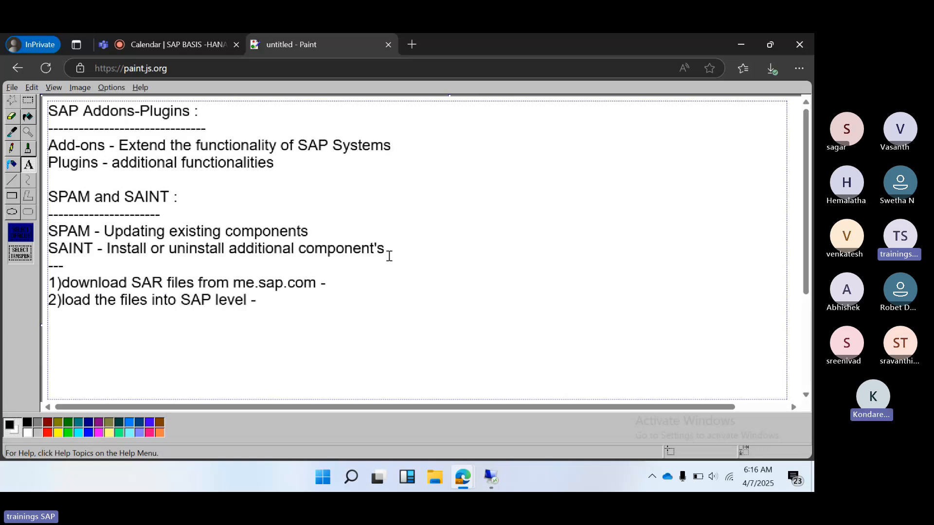
- Switch to the kpbaseserver session and go through the trans directory to its EPS folder
mouse_move(496, 467)
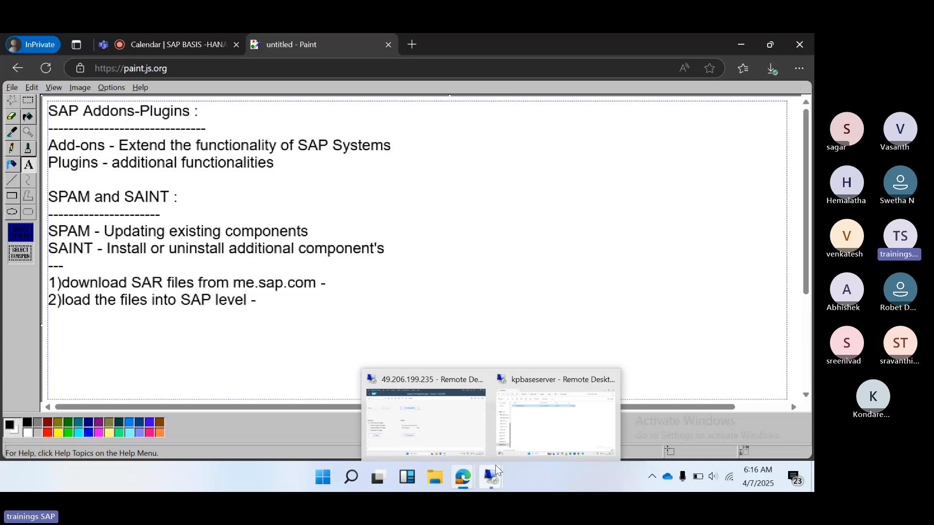
click(533, 415)
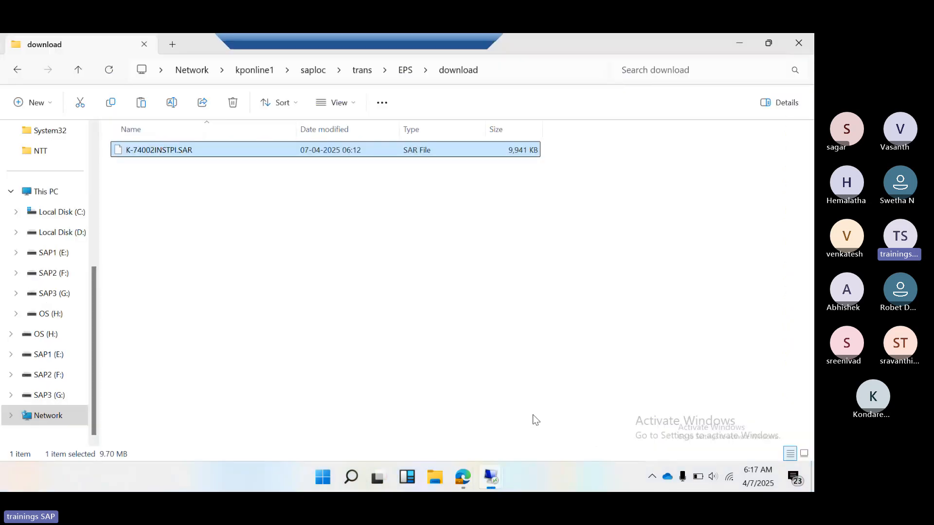
click(362, 70)
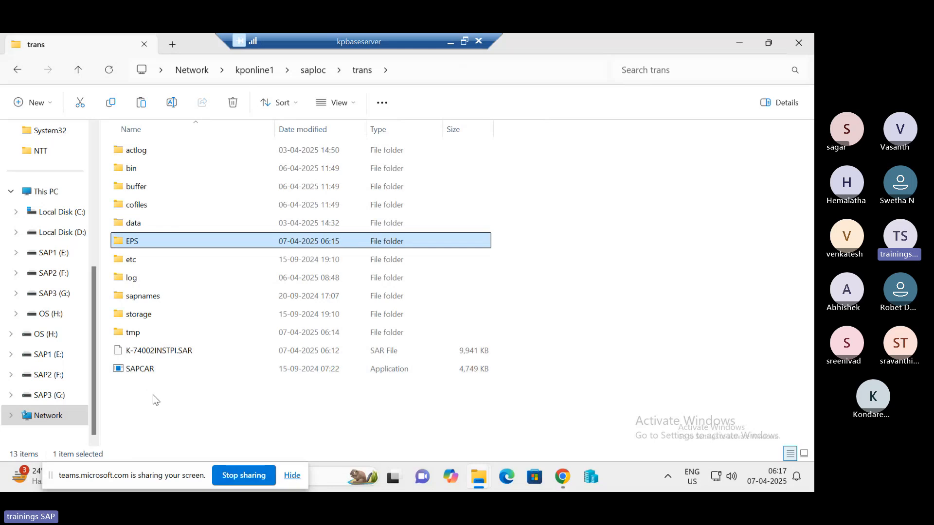
key(Return)
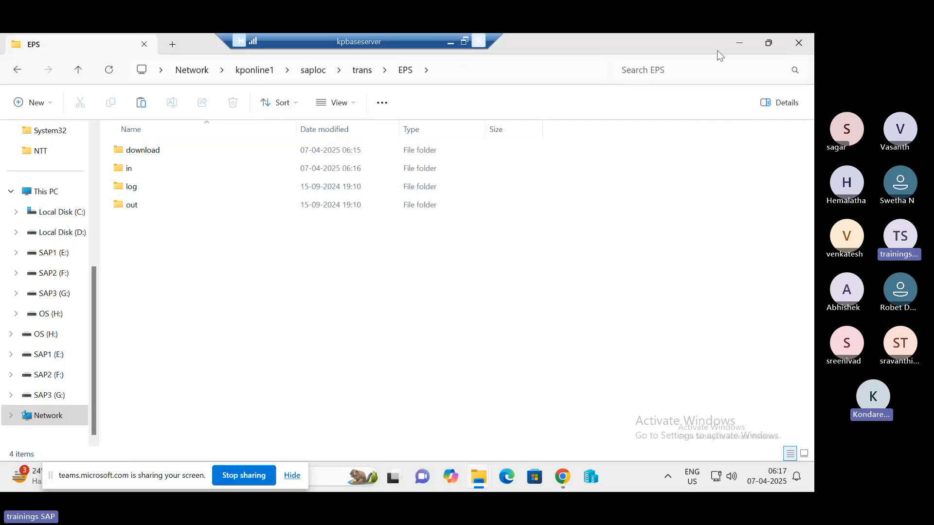
- Return to the Paint notes and add a third numbered line reading "3)Define queue"
click(748, 46)
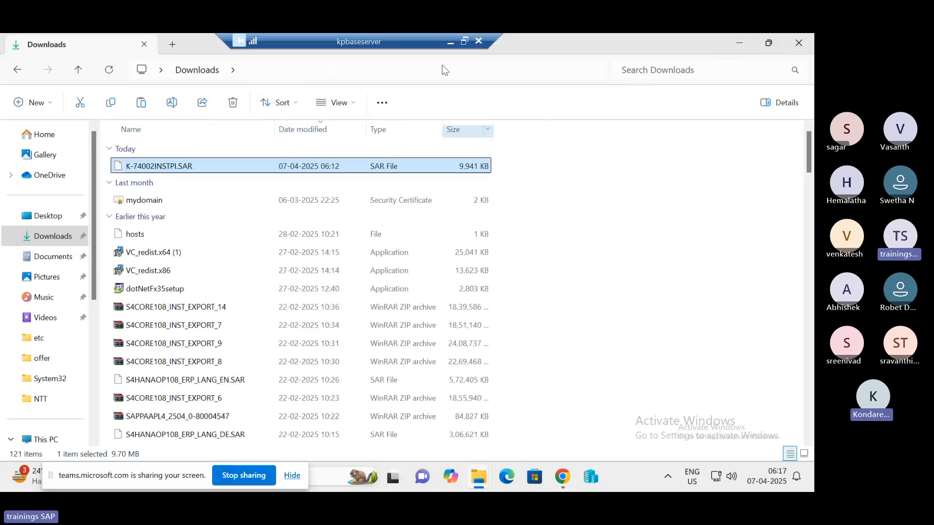
click(450, 44)
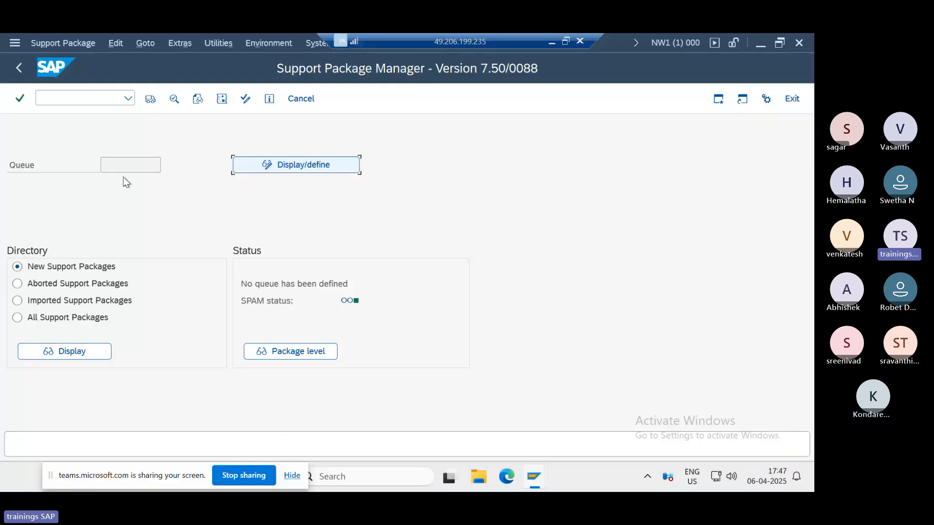
click(552, 42)
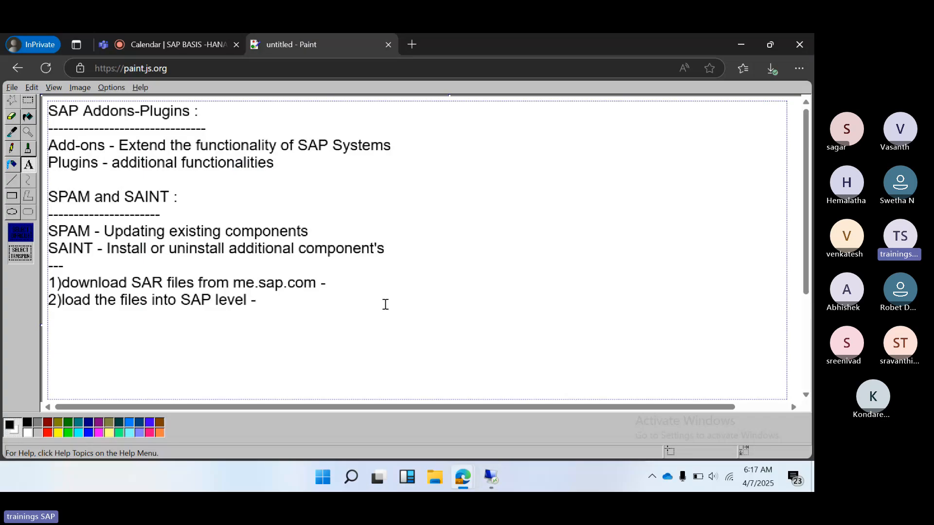
key(Return)
text(3)Define queue)
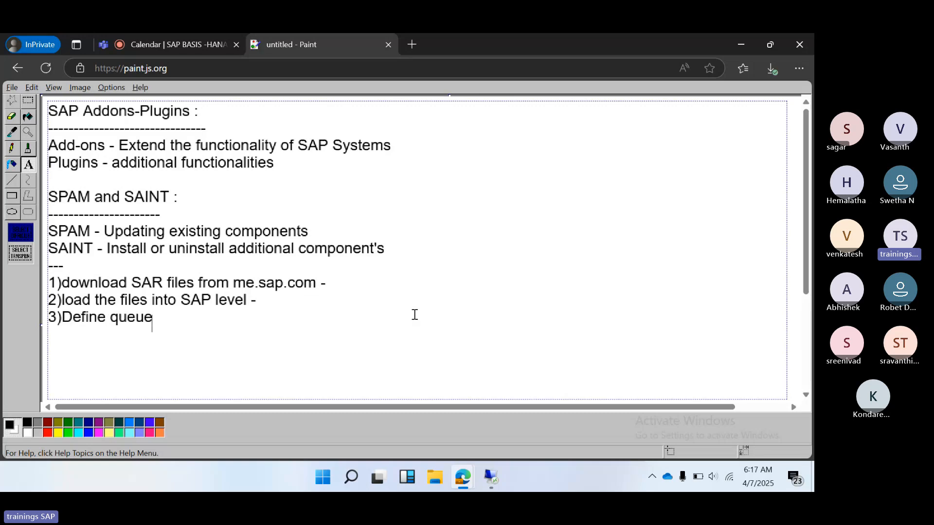
- Back in the NW1 Support Package Manager, define the ST-PI queue with SAPK-74002INSTPI, without modification adjustment transports, and check the queue name
mouse_move(490, 480)
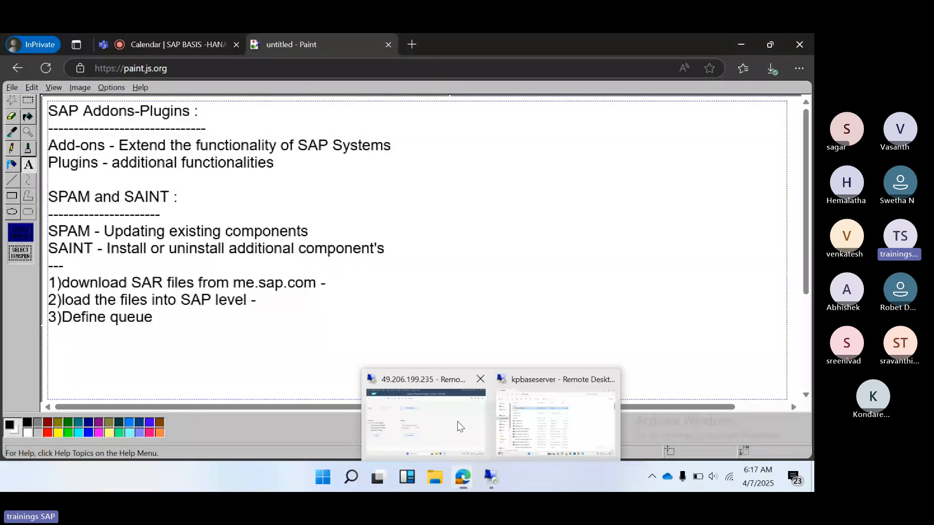
click(457, 421)
click(271, 175)
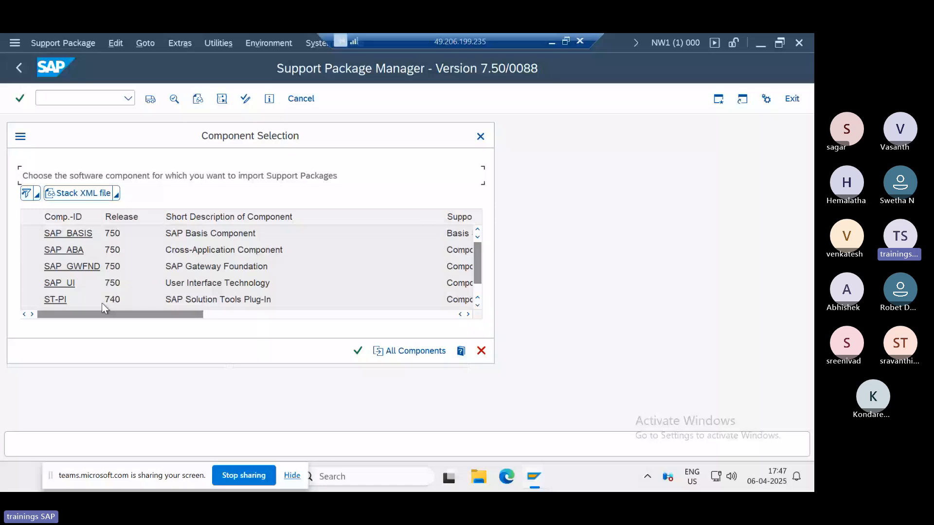
click(55, 299)
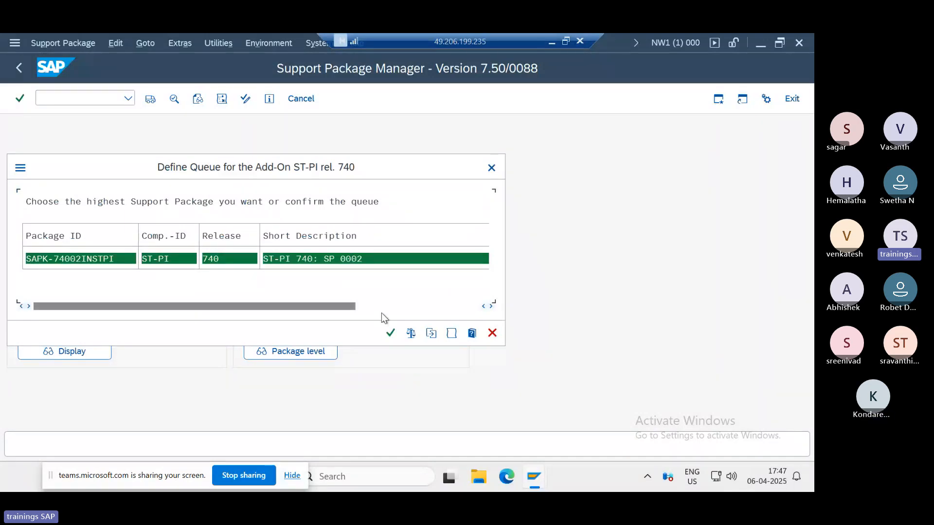
click(390, 334)
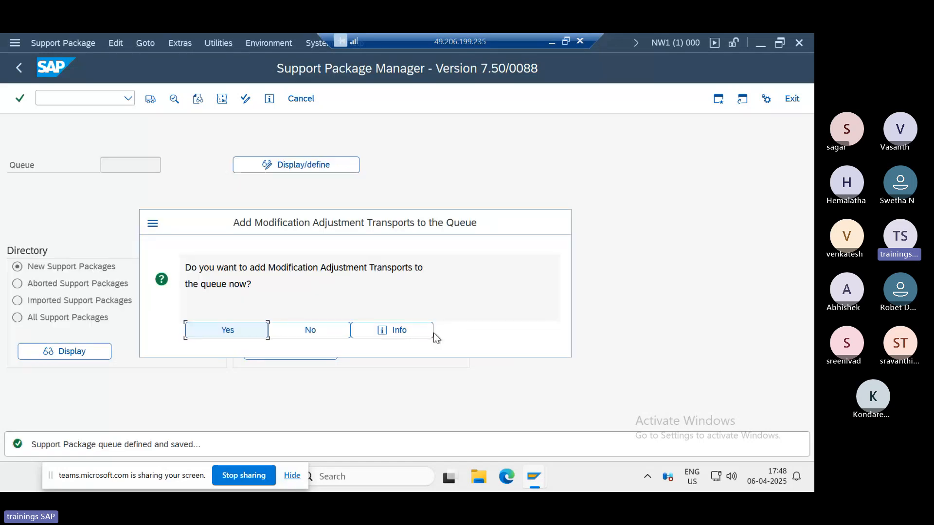
click(299, 327)
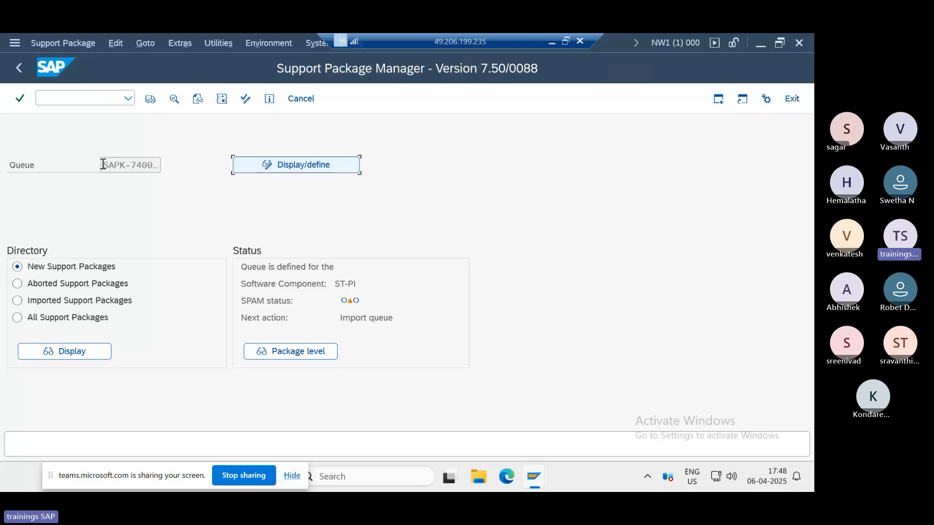
drag(145, 165, 171, 168)
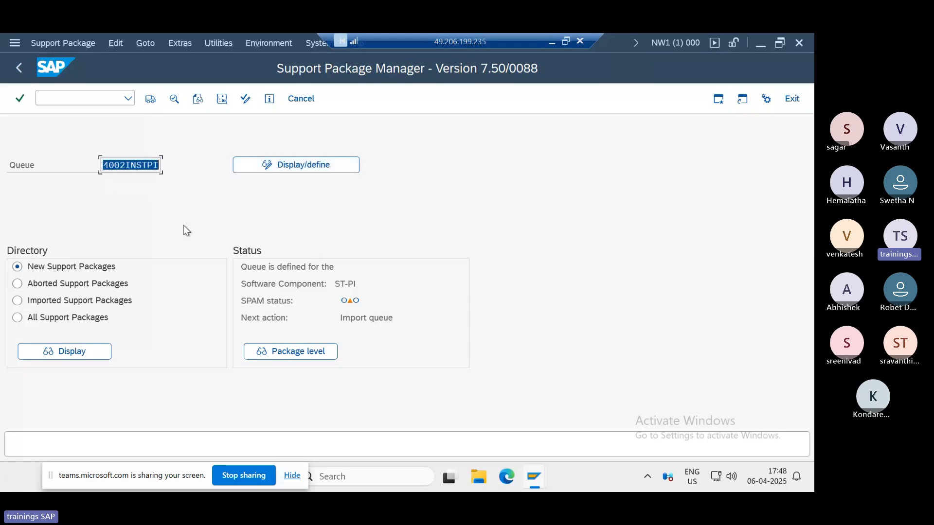
- Open the queue import and set its Import 1 start option to Continue in background immediately
click(148, 102)
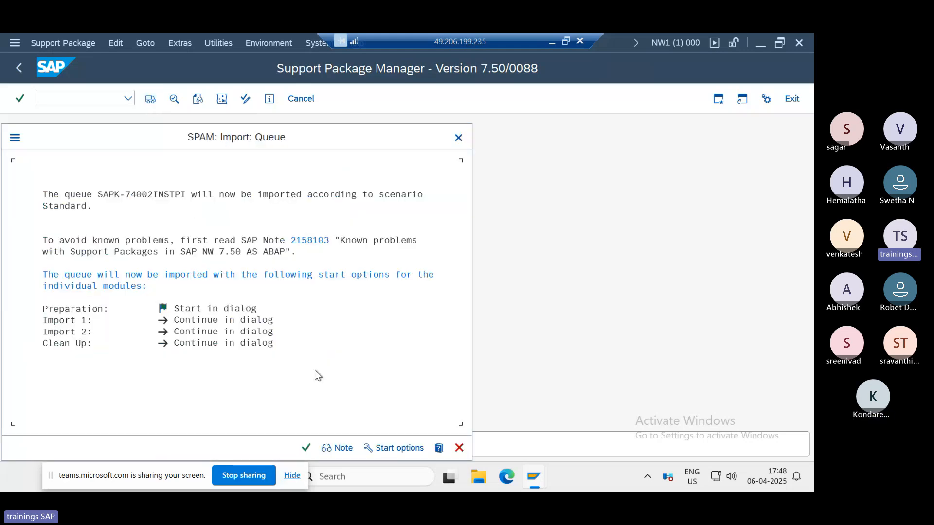
drag(149, 146, 182, 89)
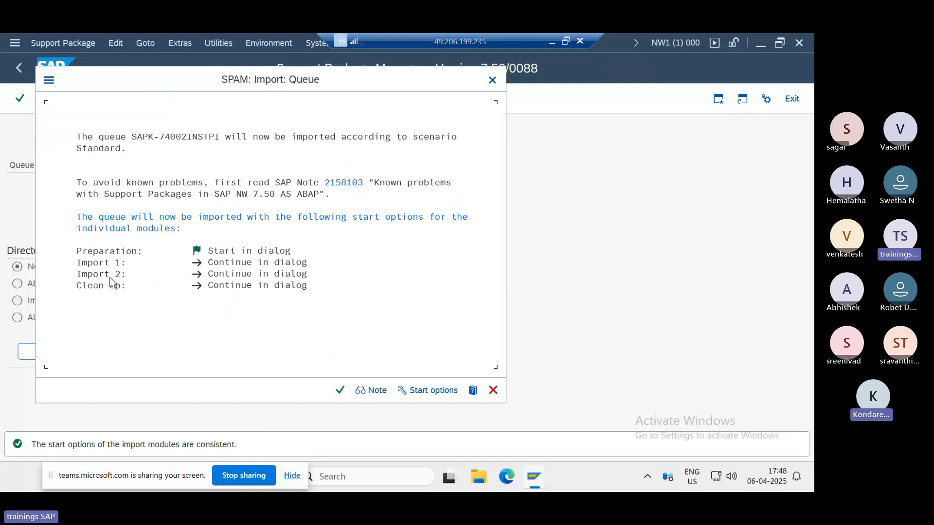
click(415, 391)
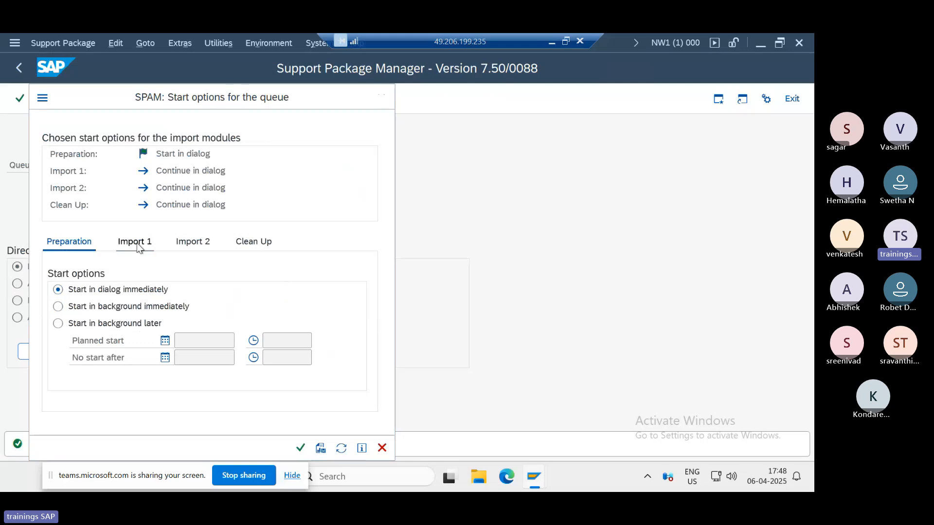
click(138, 243)
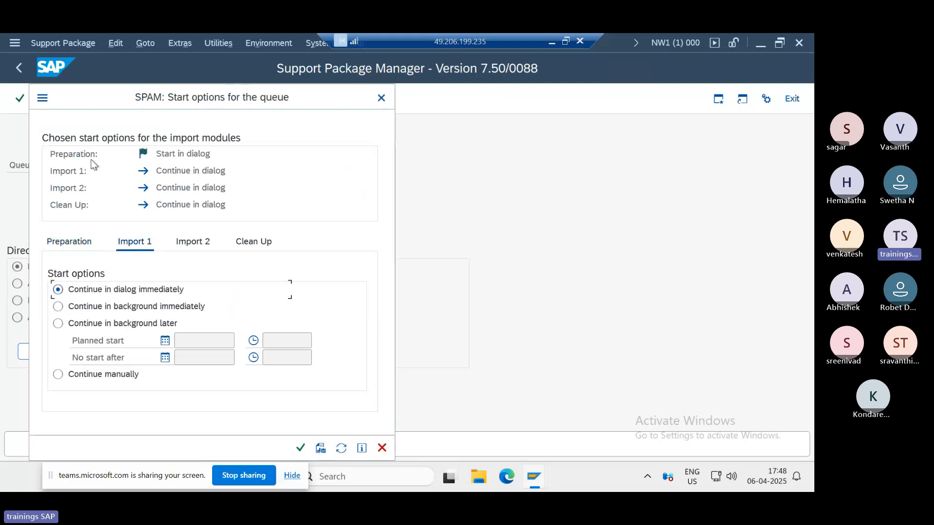
click(68, 309)
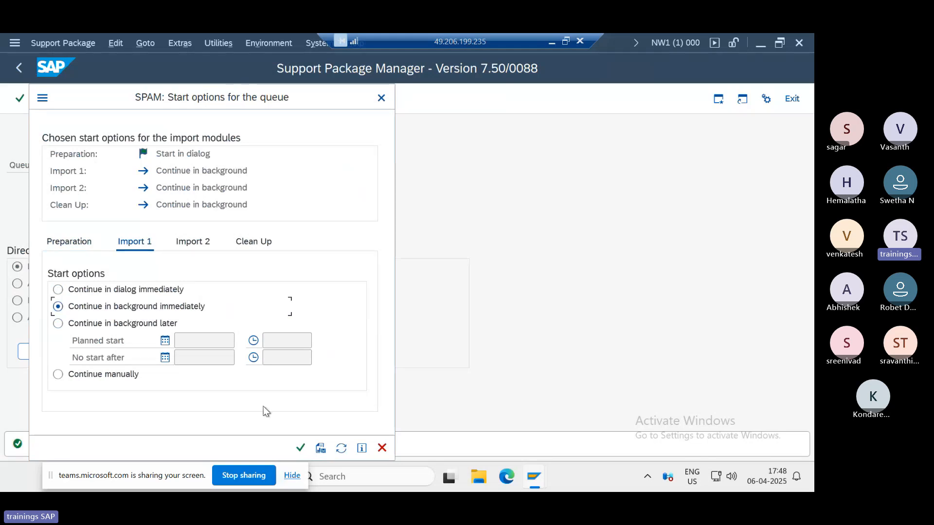
click(300, 448)
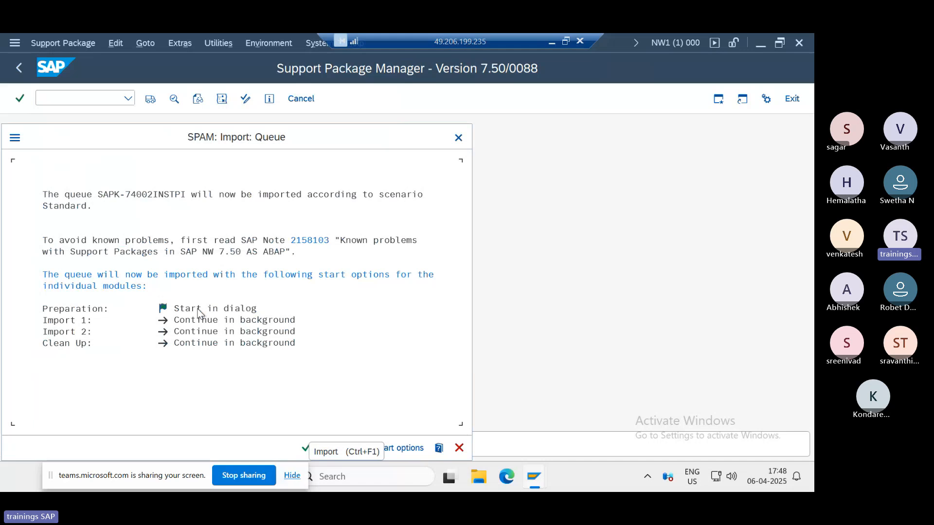
- Start the queue import, review the preimported transport requests listed for CHECK_REQUIREMENTS, and skip that check
click(305, 448)
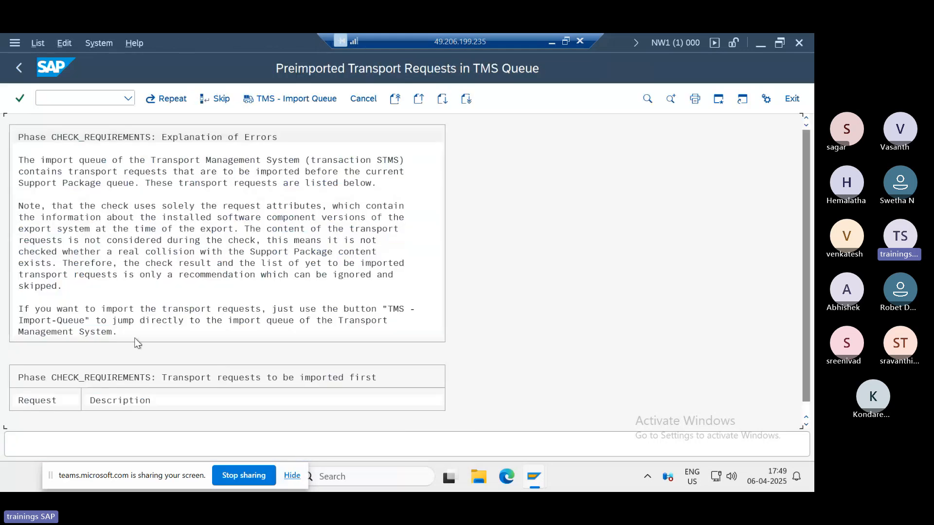
scroll(262, 314, down, 1)
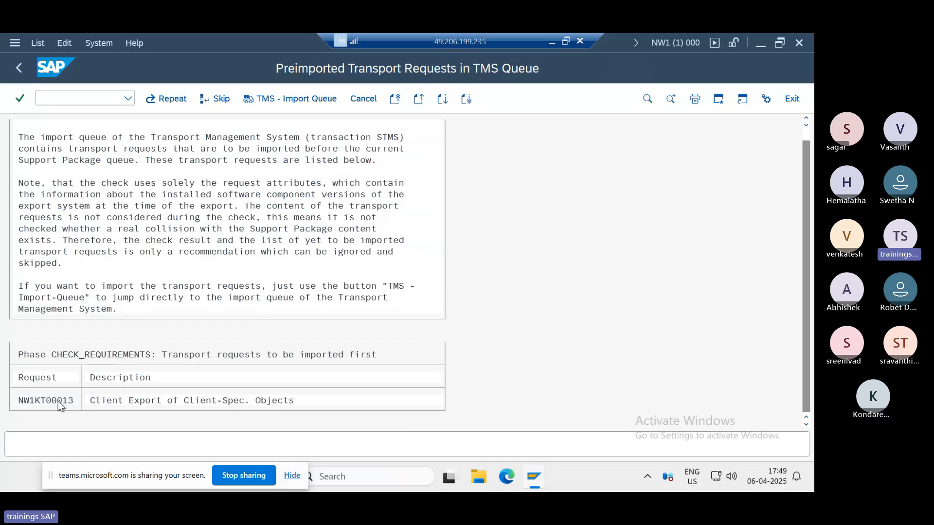
scroll(61, 406, up, 1)
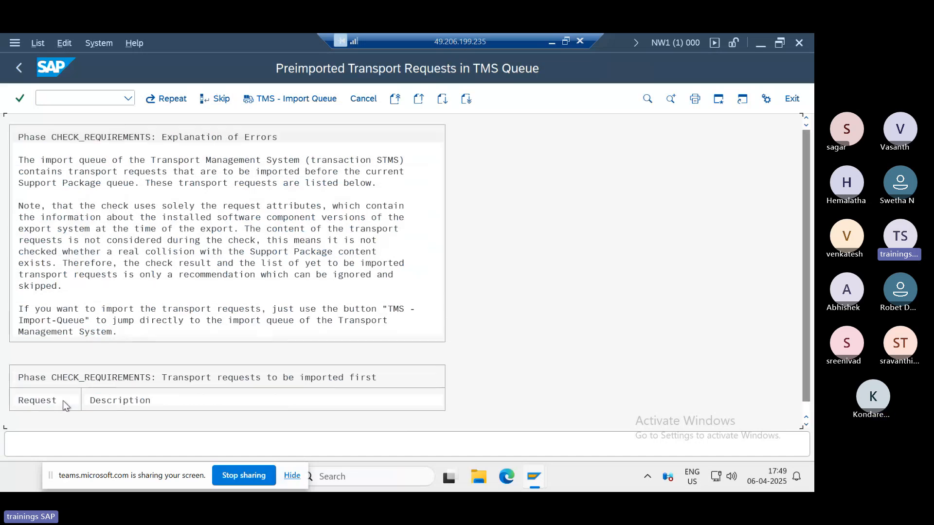
click(212, 103)
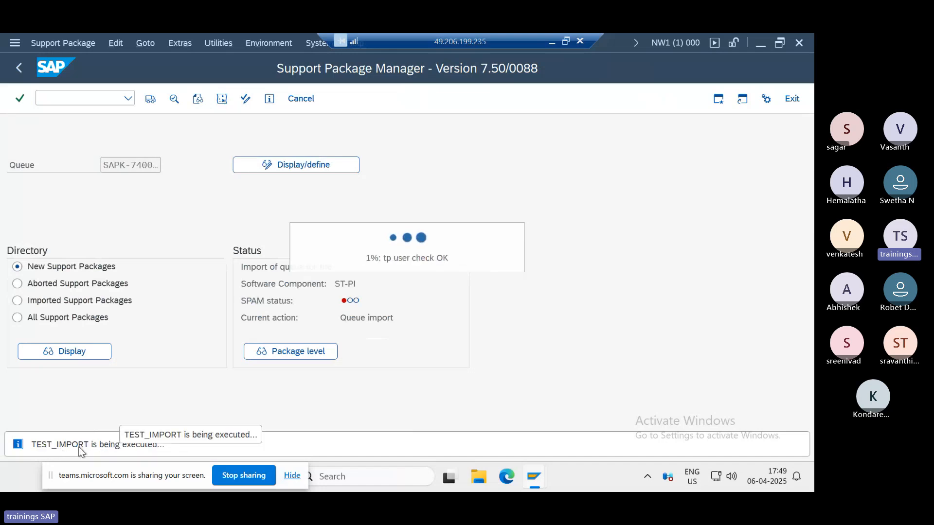
- In a new browser tab, search for "SPAM phases SAP", open the ITsiti article on Support Package Manager phases, and close the search results
click(551, 43)
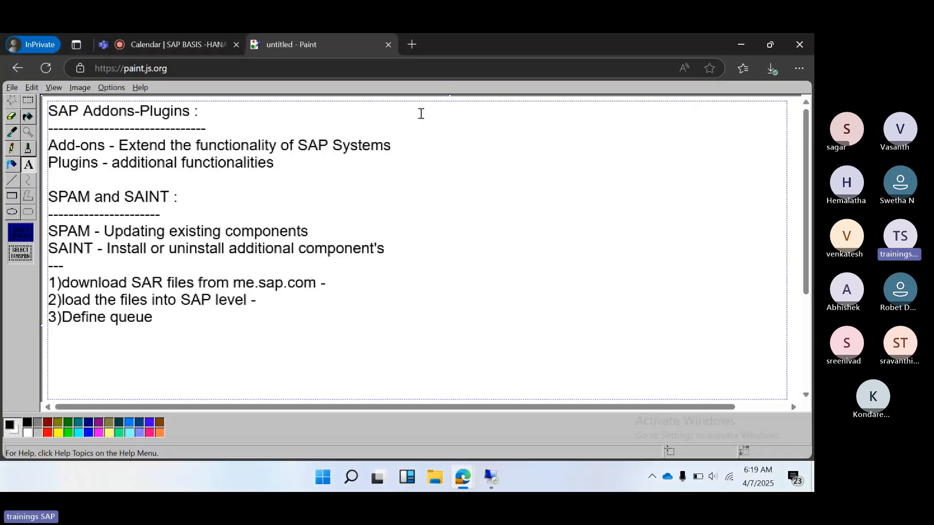
click(413, 44)
text(SPAM)
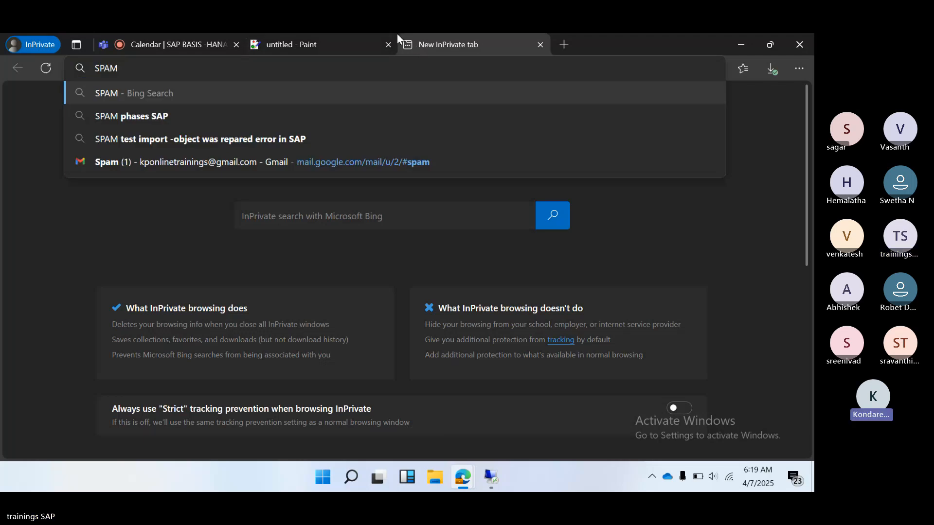
click(110, 115)
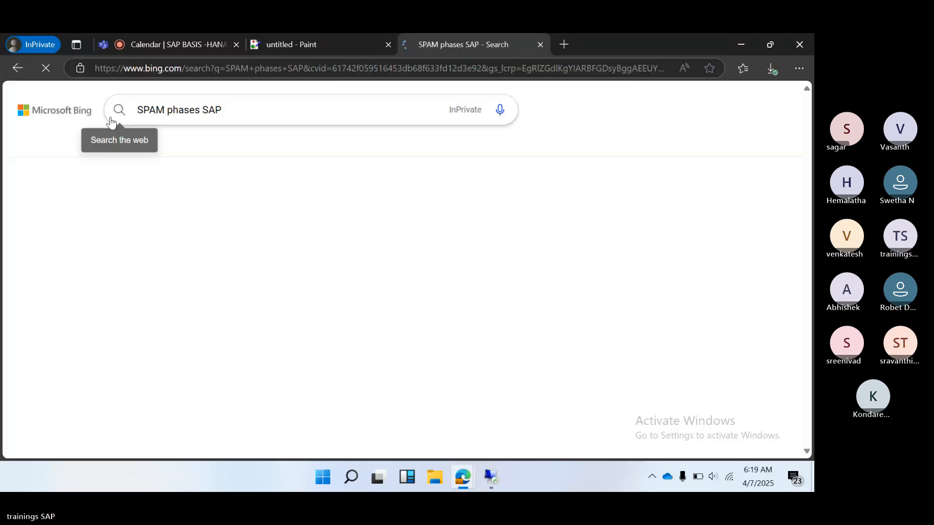
scroll(201, 304, down, 3)
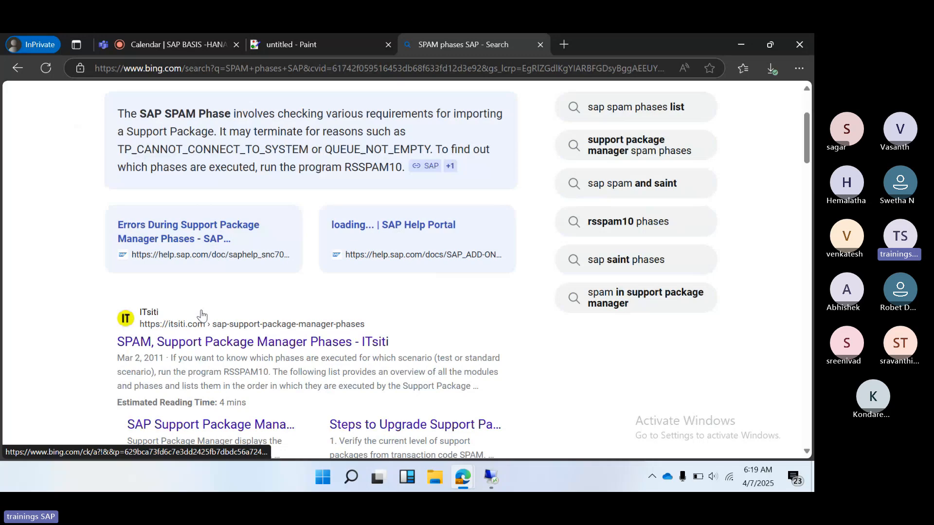
click(209, 342)
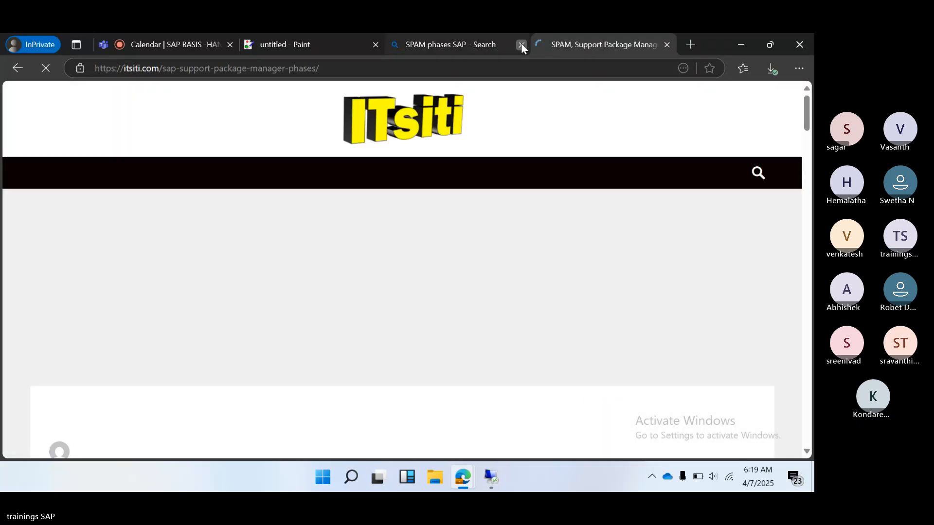
click(521, 45)
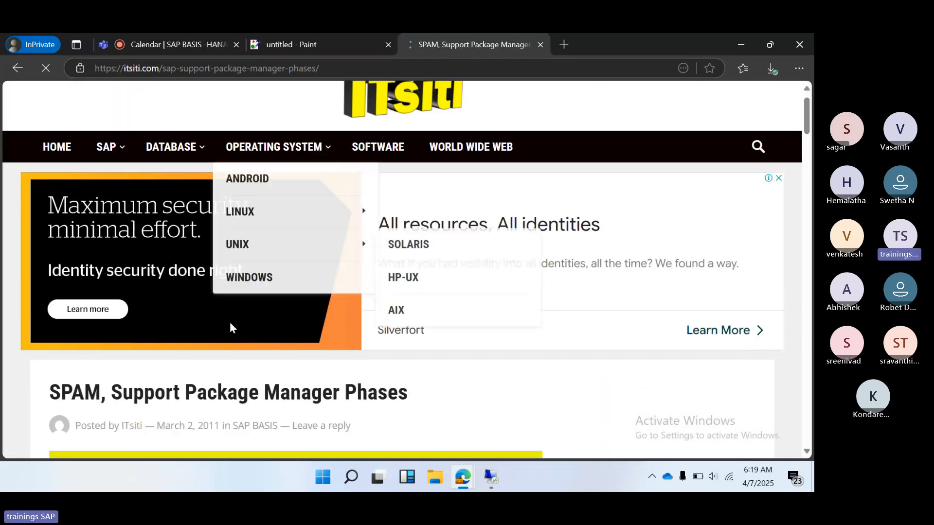
- Read through the article's Preparation Module phases, including TEST_IMPORT
scroll(230, 326, down, 5)
scroll(231, 329, down, 5)
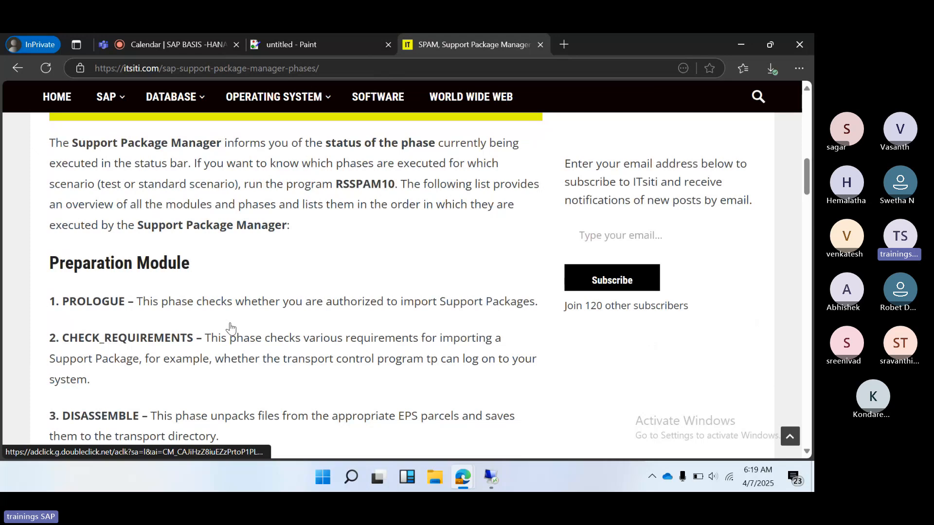
scroll(231, 328, down, 1)
drag(65, 216, 179, 219)
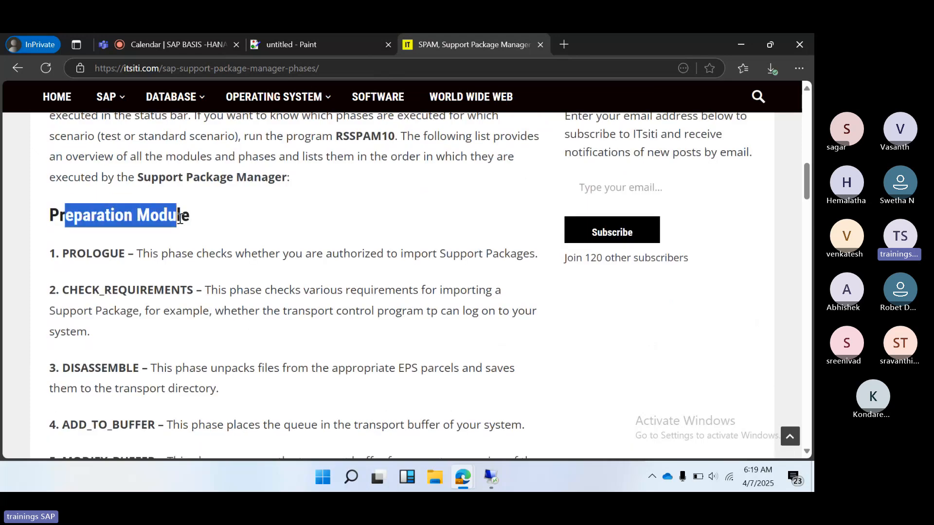
scroll(124, 321, down, 5)
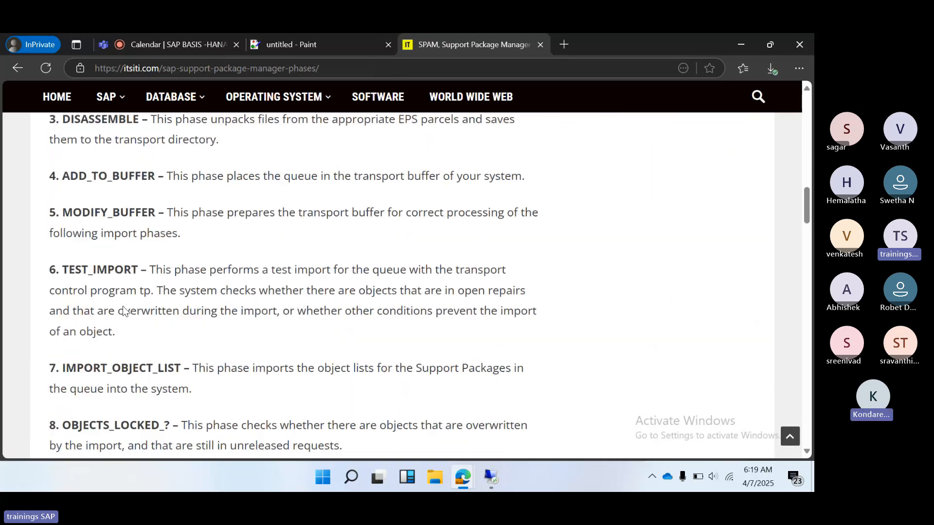
scroll(124, 311, down, 7)
drag(85, 275, 124, 296)
- Examine the Import and Clean Up module phases in the article, highlighting the EPILOGUE description and the IMPORT_PROPER phase name
scroll(125, 296, down, 20)
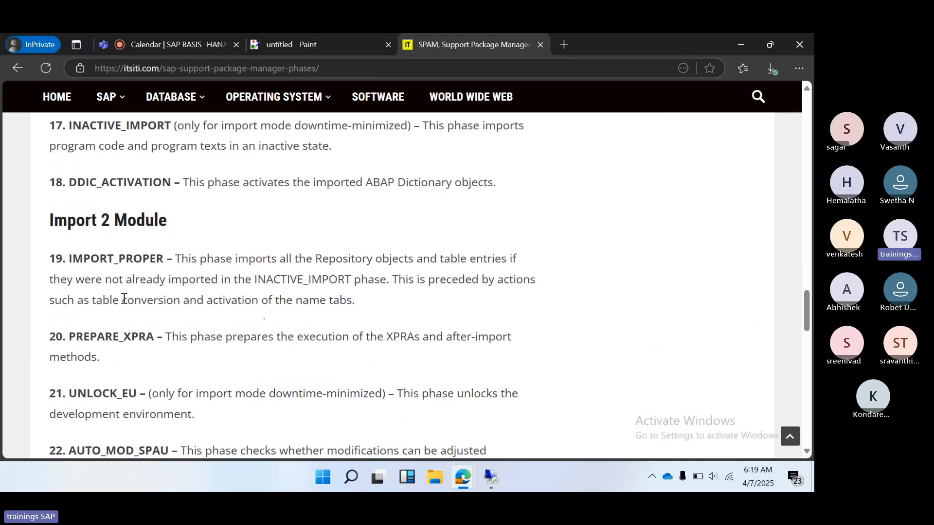
scroll(124, 298, down, 2)
scroll(125, 304, up, 2)
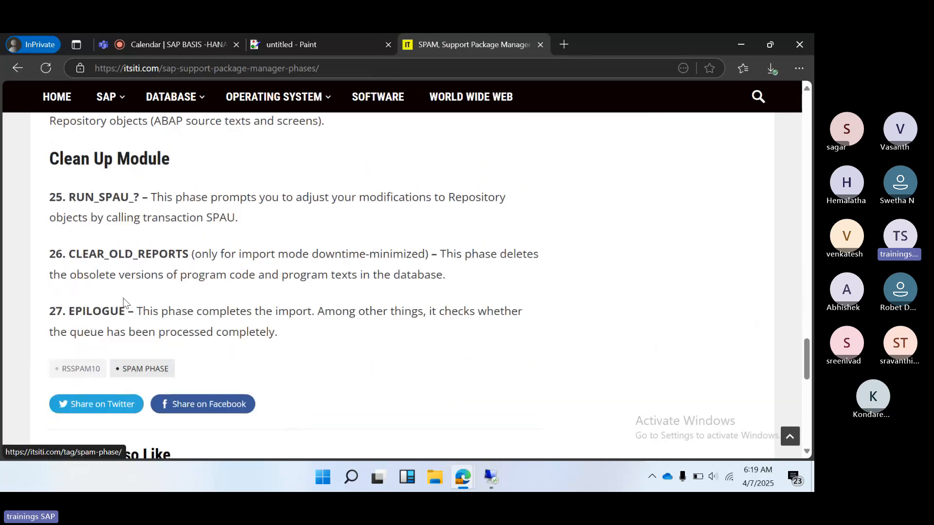
drag(54, 312, 277, 334)
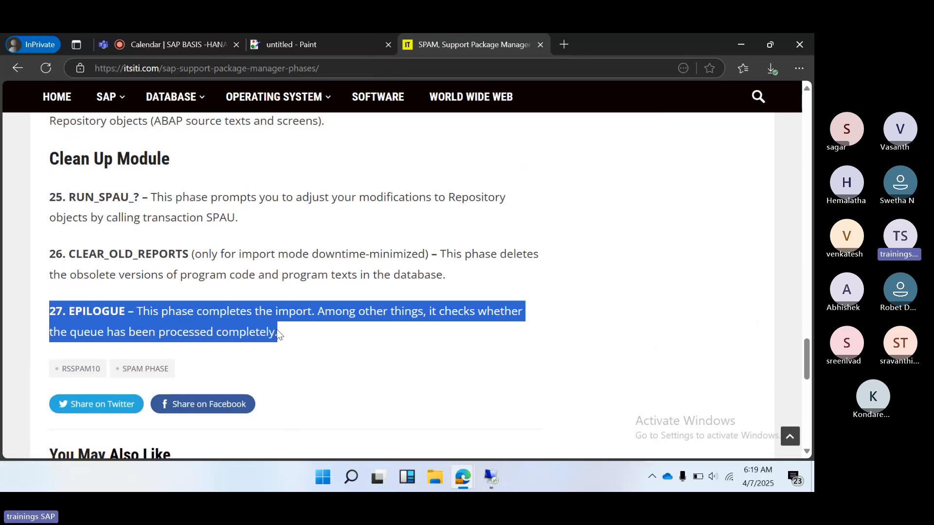
scroll(146, 306, up, 5)
scroll(146, 307, up, 3)
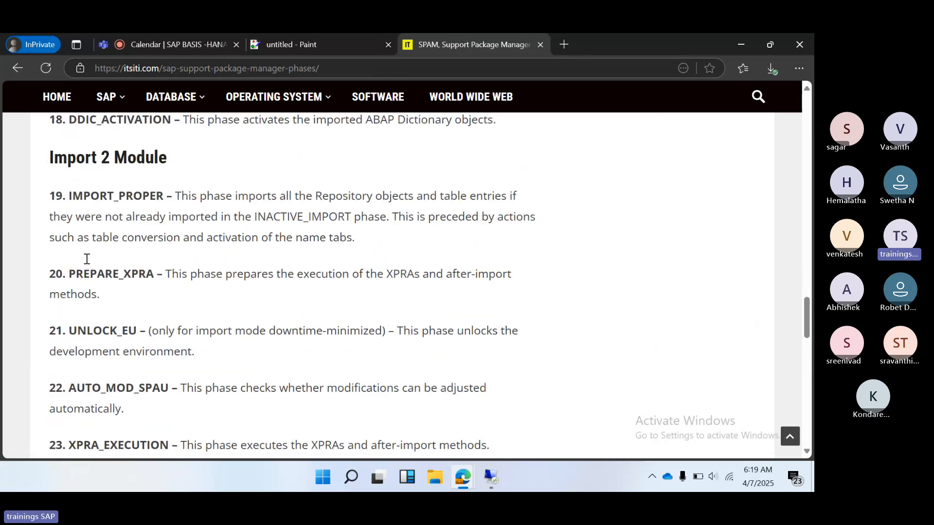
drag(49, 195, 167, 189)
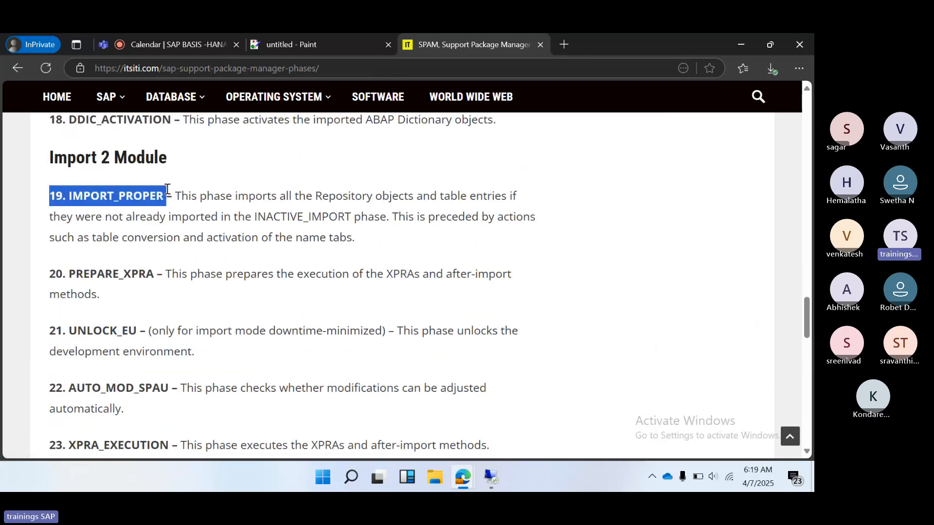
scroll(330, 310, up, 4)
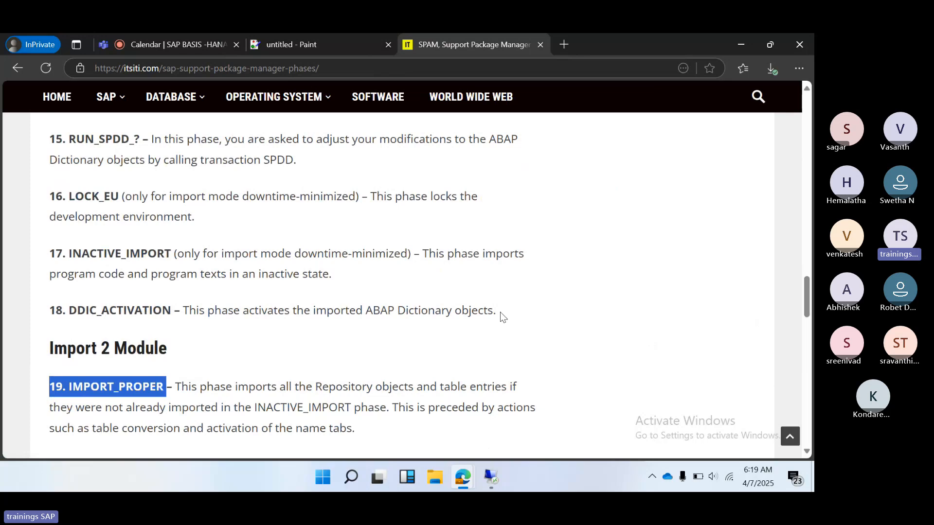
- Review the article's Import 1 and Import 2 Module phases, highlighting RUN_SPDD_? through DDIC_ACTIVATION and the IMPORT_PROPER phase name
drag(499, 311, 57, 138)
scroll(56, 137, up, 5)
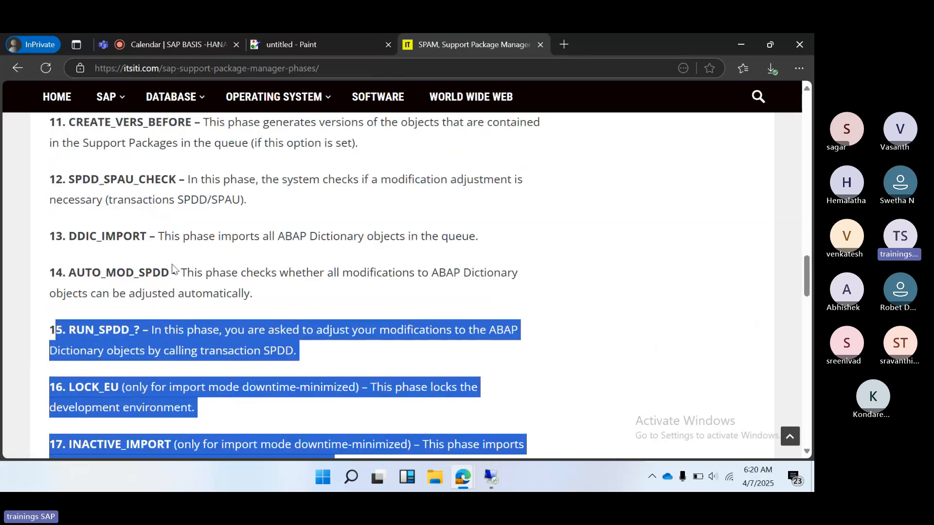
scroll(175, 266, up, 3)
scroll(179, 264, up, 4)
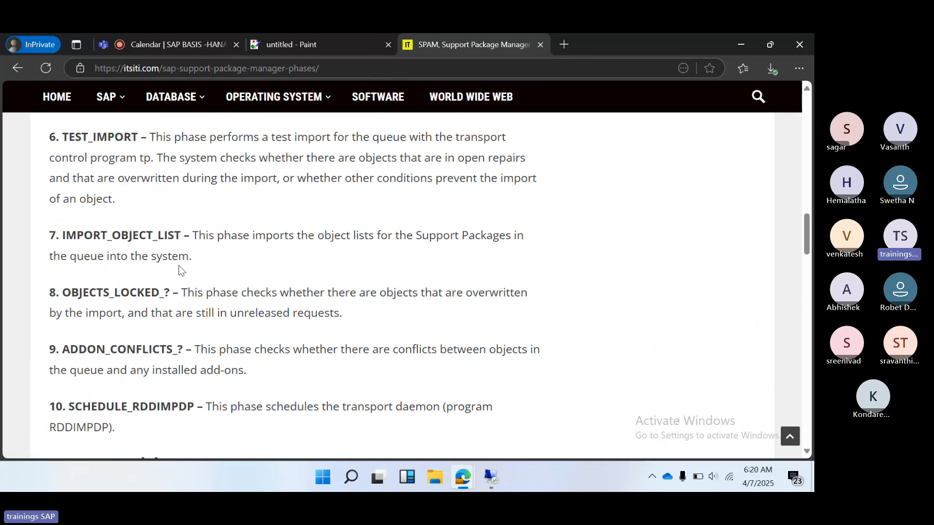
scroll(179, 265, down, 14)
scroll(179, 265, down, 1)
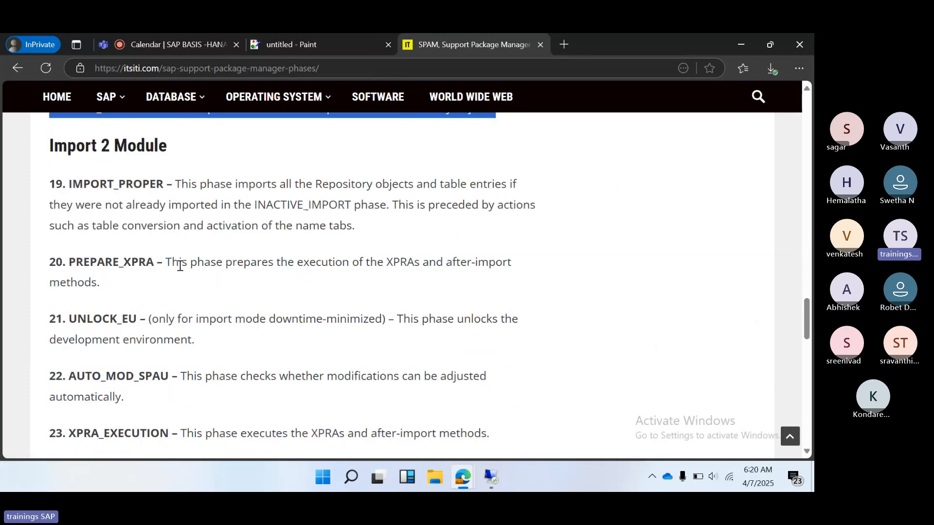
scroll(169, 271, up, 1)
drag(75, 192, 167, 200)
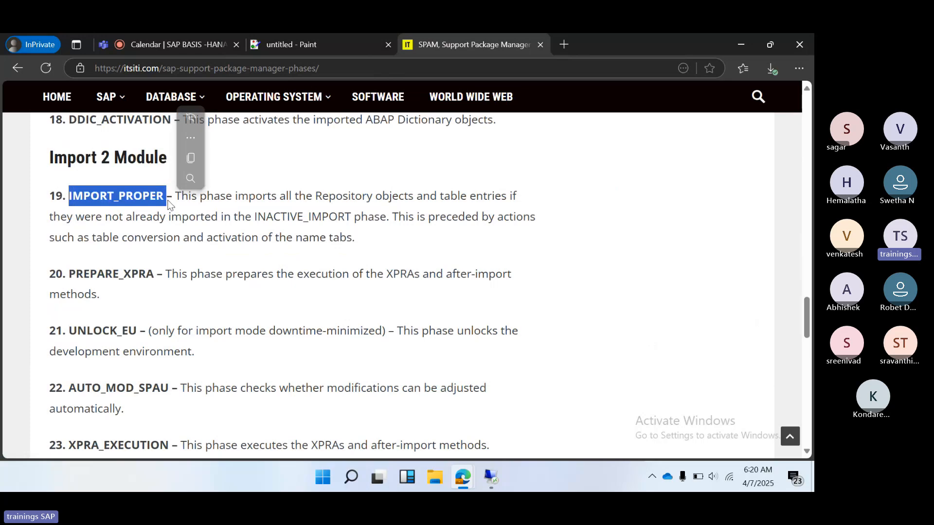
- Check the Teams meeting, return to the article, dismiss the ad, and highlight the full IMPORT_PROPER description
click(186, 43)
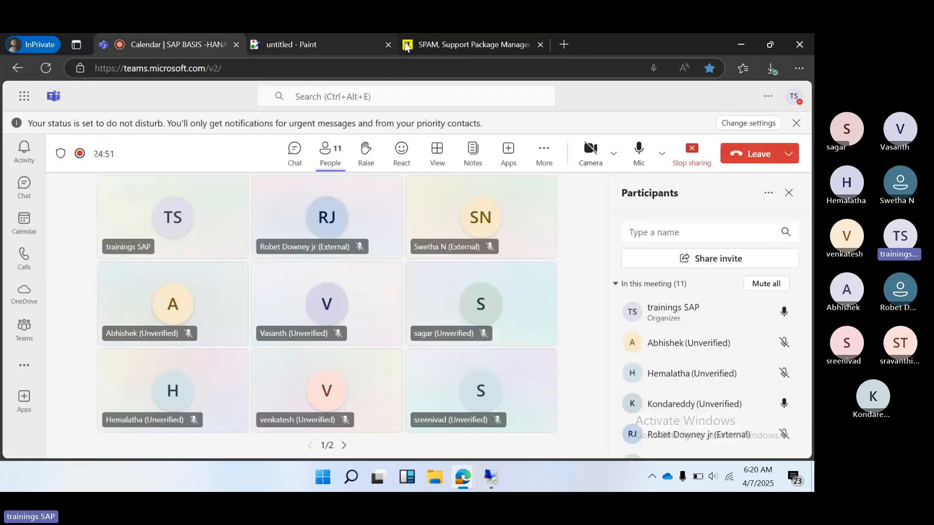
click(469, 44)
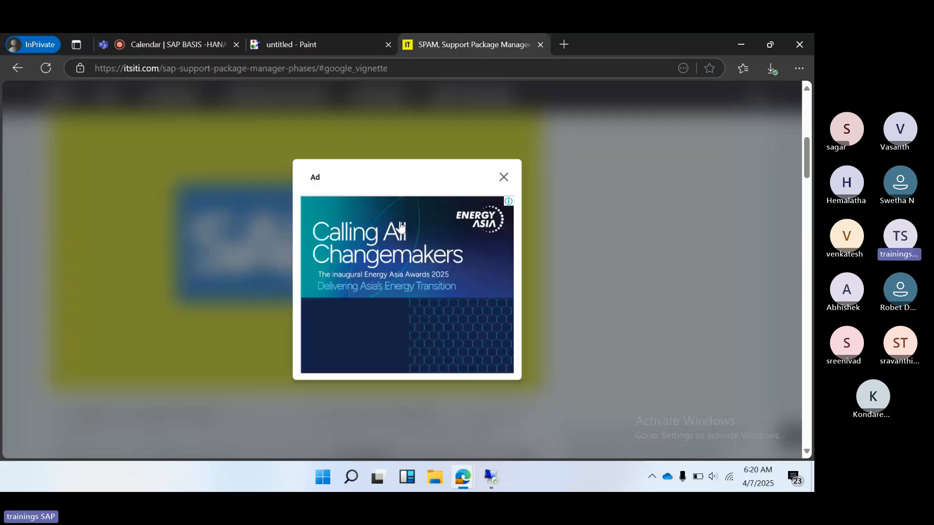
click(502, 178)
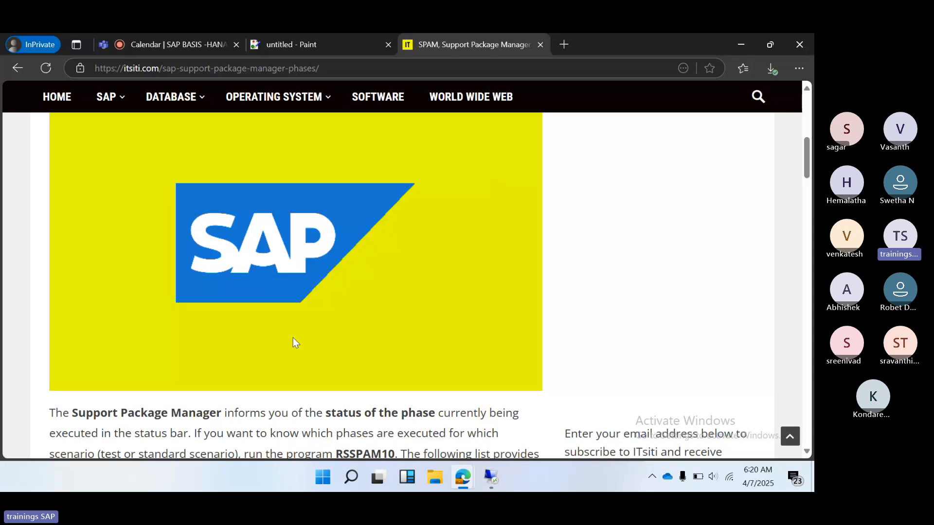
scroll(293, 338, down, 20)
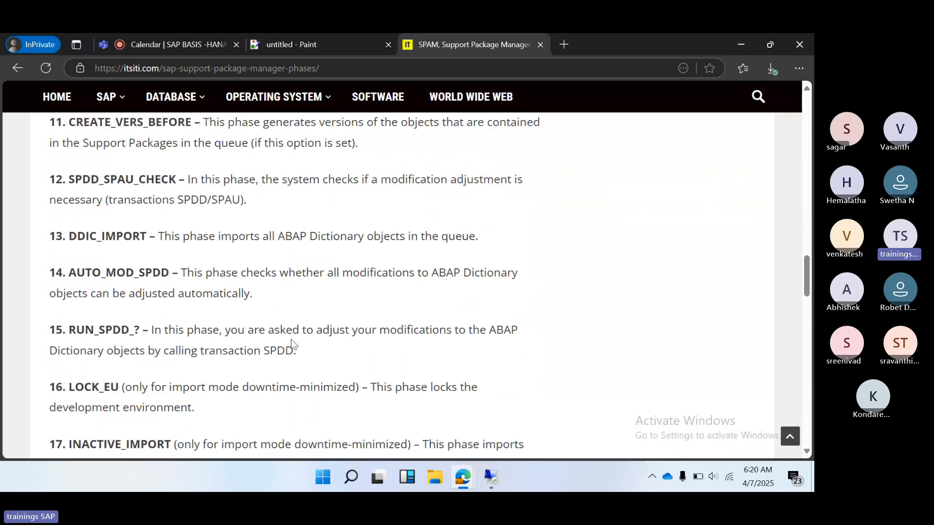
scroll(290, 340, down, 8)
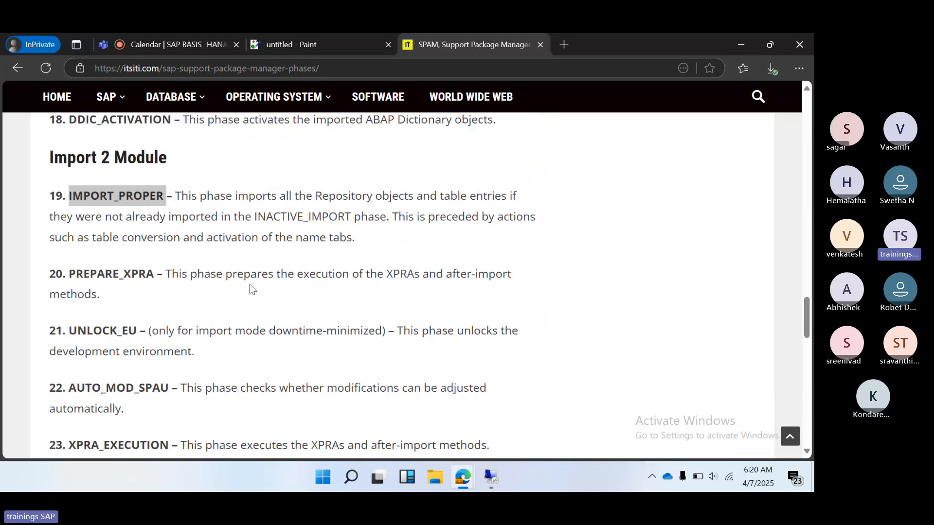
click(88, 196)
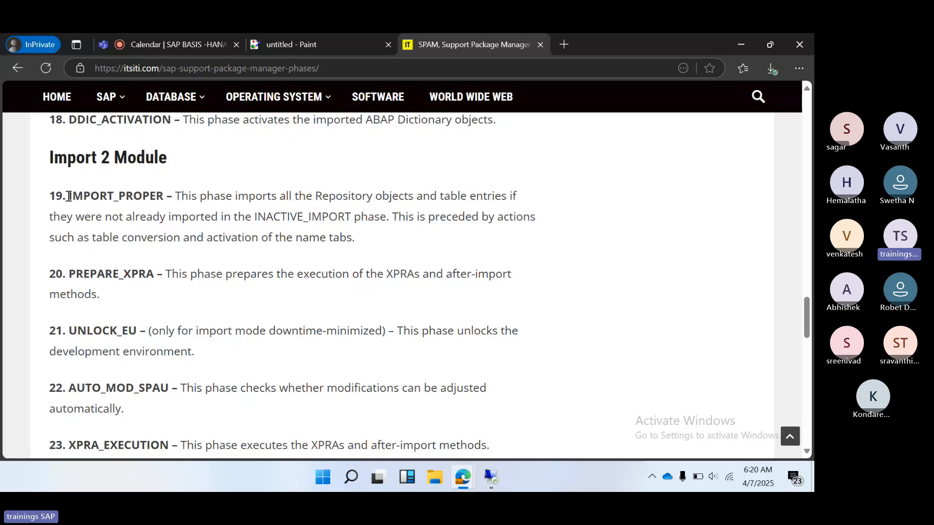
drag(70, 196, 168, 200)
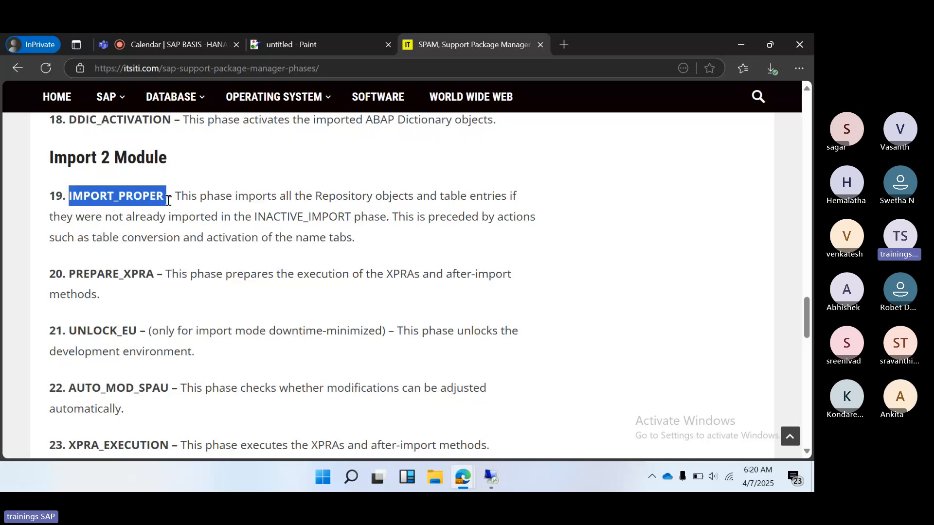
drag(168, 200, 390, 231)
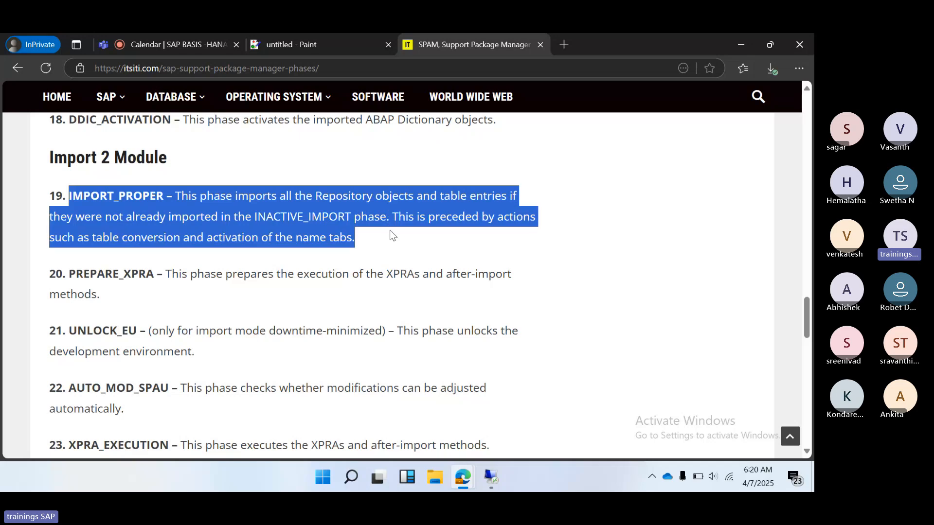
- Switch to the 49.206.199.235 remote session and confirm the user-defined stop before Import 1 so the import continues in the background
click(488, 479)
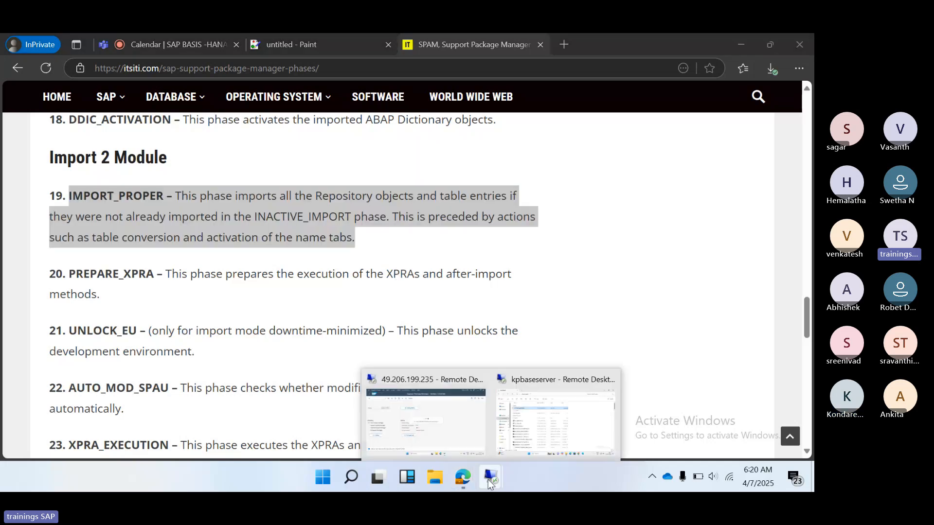
click(436, 418)
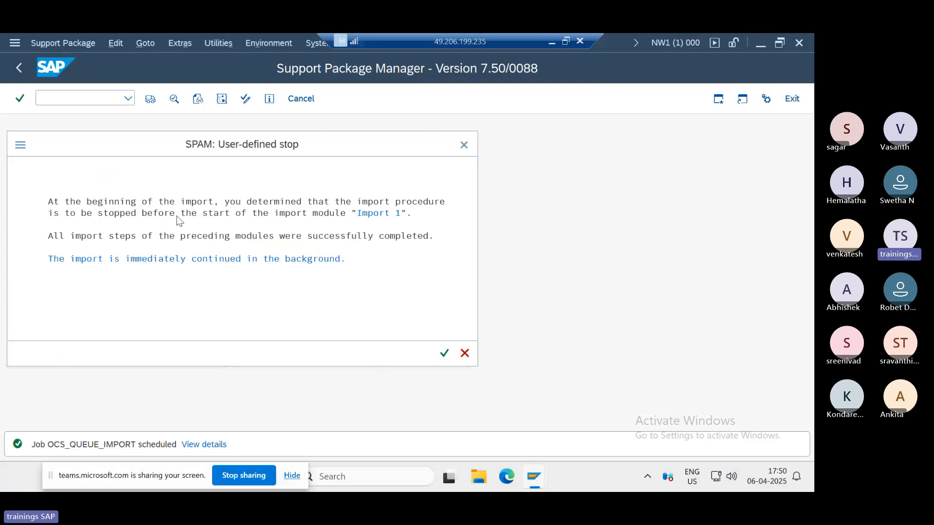
click(443, 354)
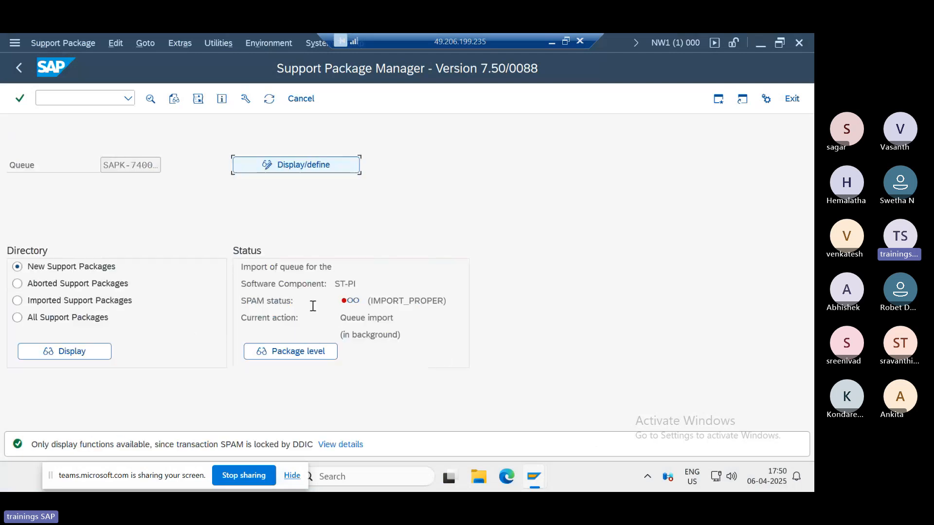
- Refresh the Support Package Manager status and highlight the phase shown as the SPAM status
drag(381, 301, 437, 302)
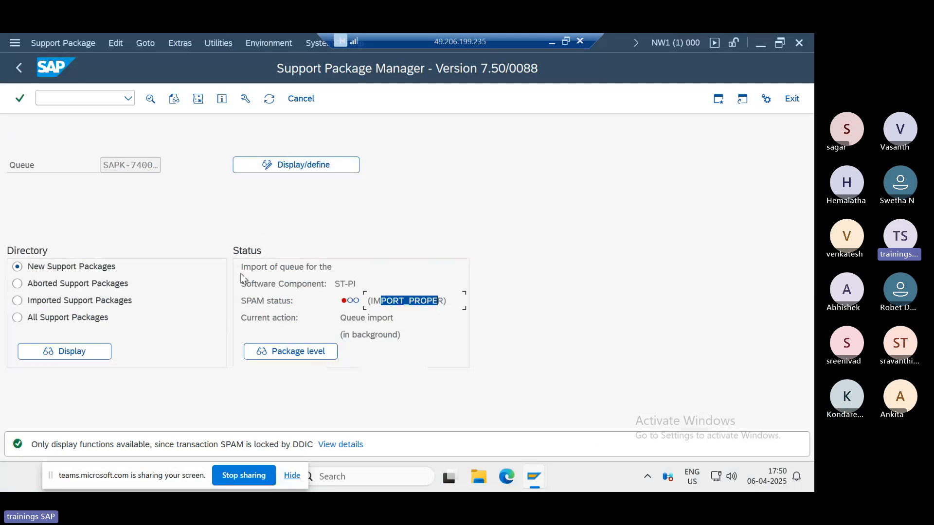
click(269, 99)
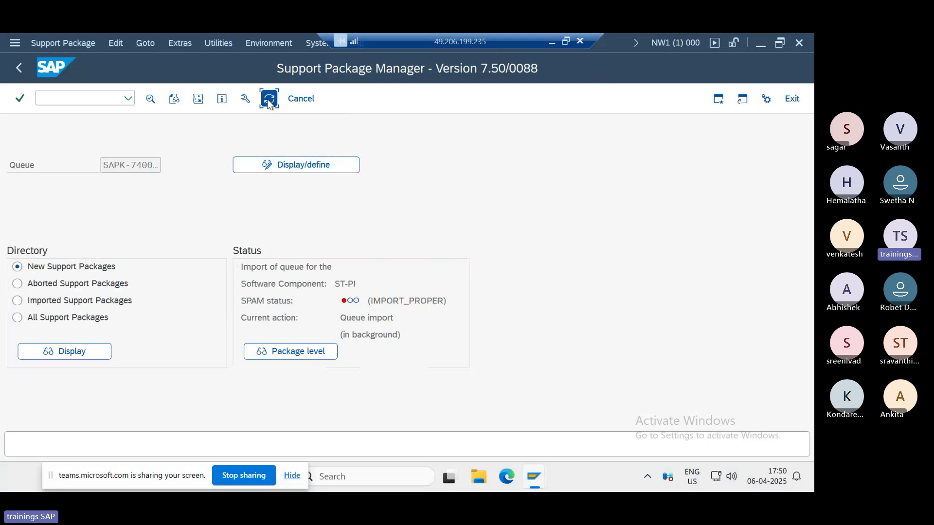
drag(374, 301, 415, 300)
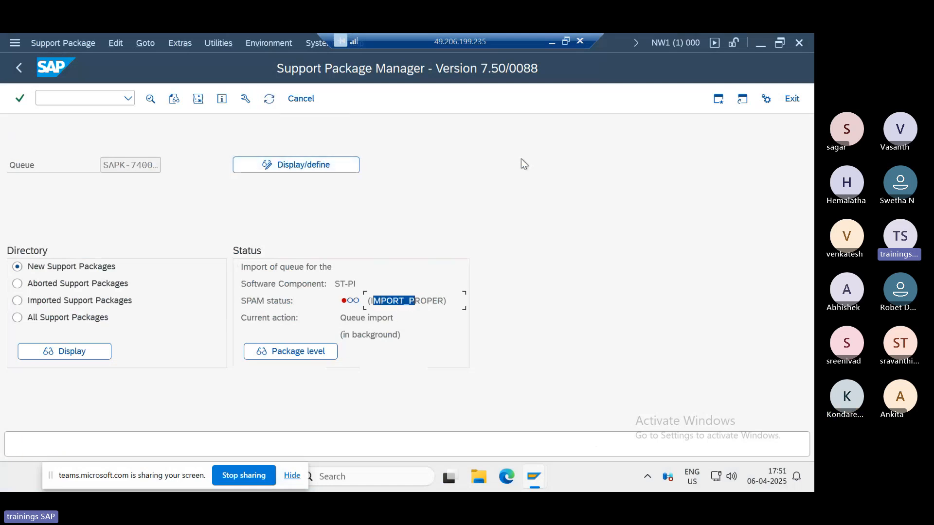
- Return to the phases article, highlight IMPORT_PROPER, and review the phases from the Clean Up Module back to the Preparation Module
click(551, 45)
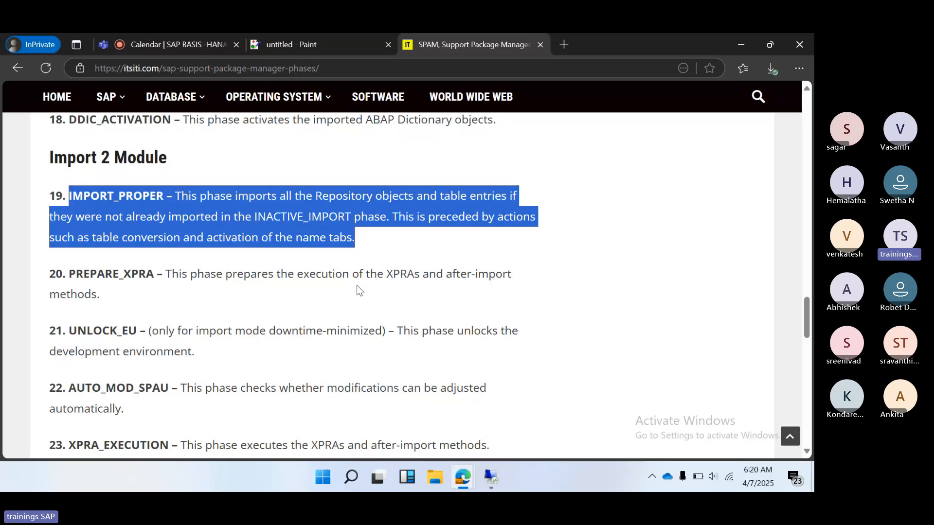
click(73, 194)
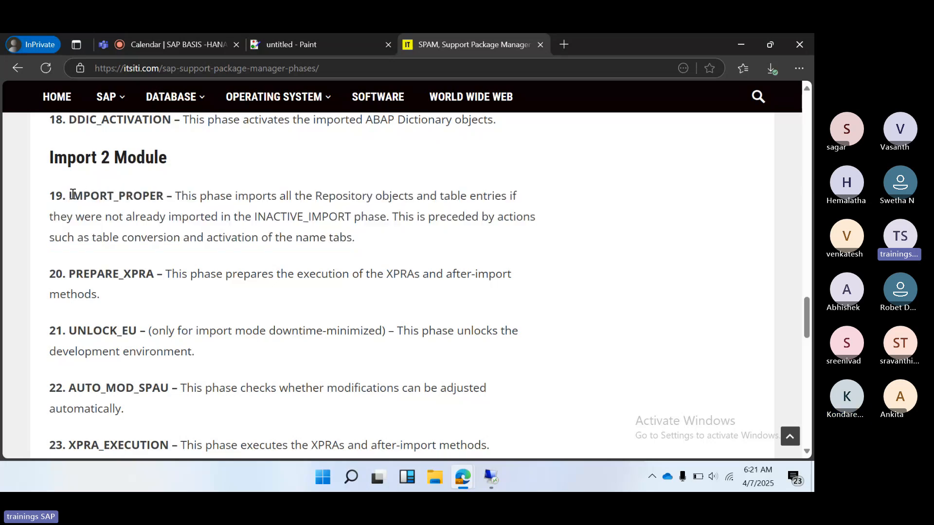
drag(72, 194, 162, 195)
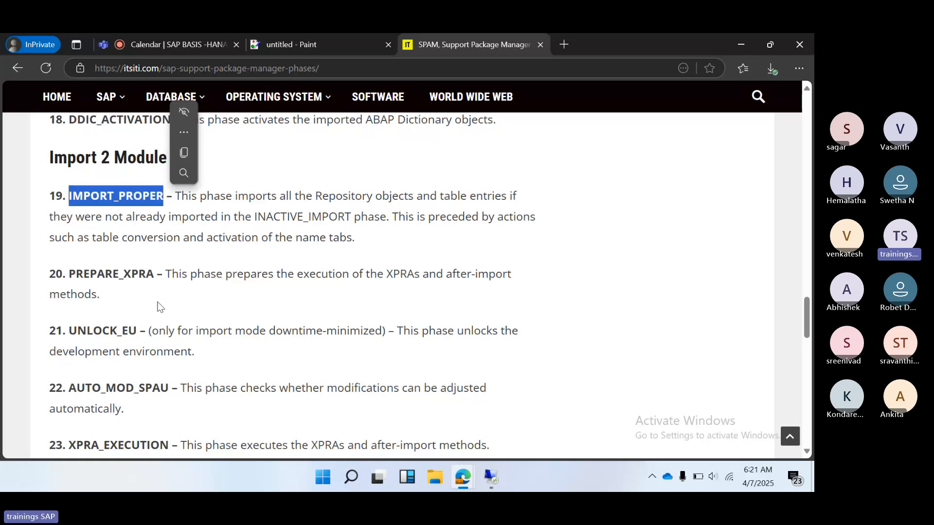
scroll(157, 311, down, 6)
scroll(157, 311, up, 10)
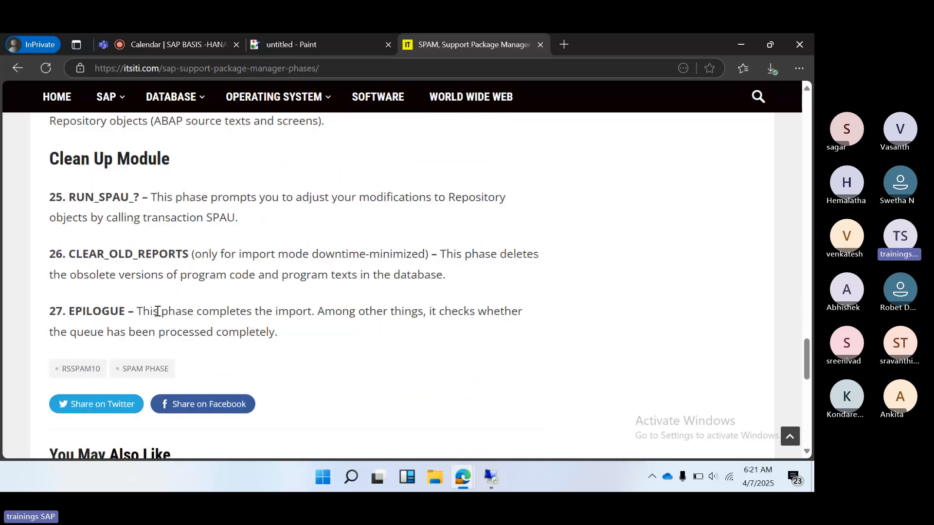
scroll(157, 312, up, 6)
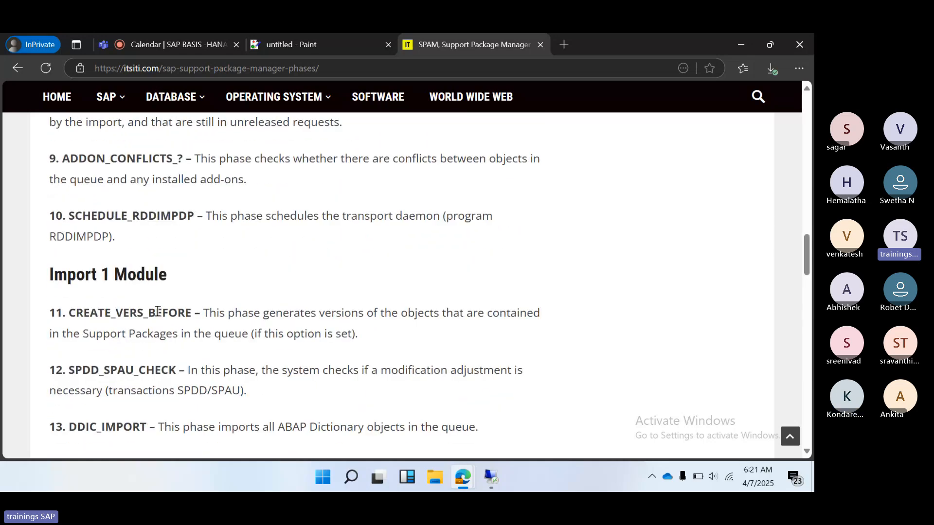
scroll(157, 311, up, 7)
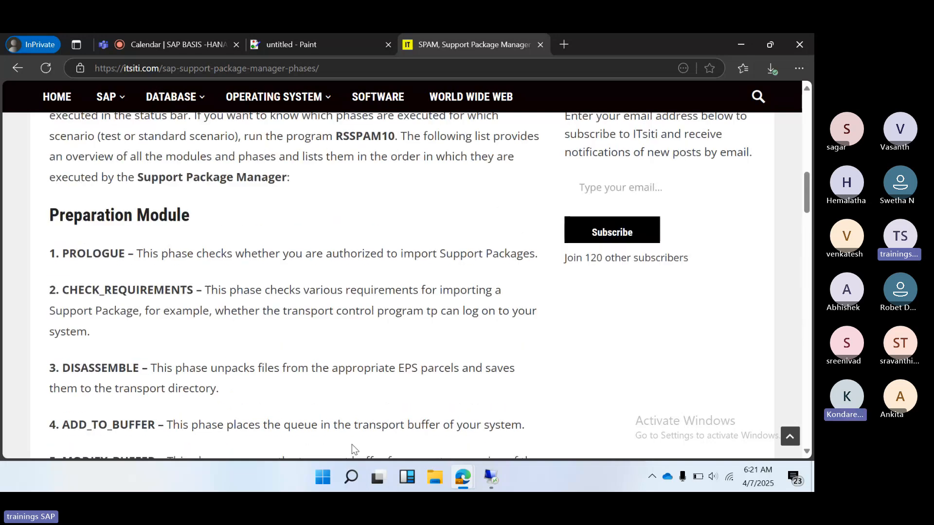
- Switch back to the NW1 remote session and refresh the queue import status repeatedly
click(491, 478)
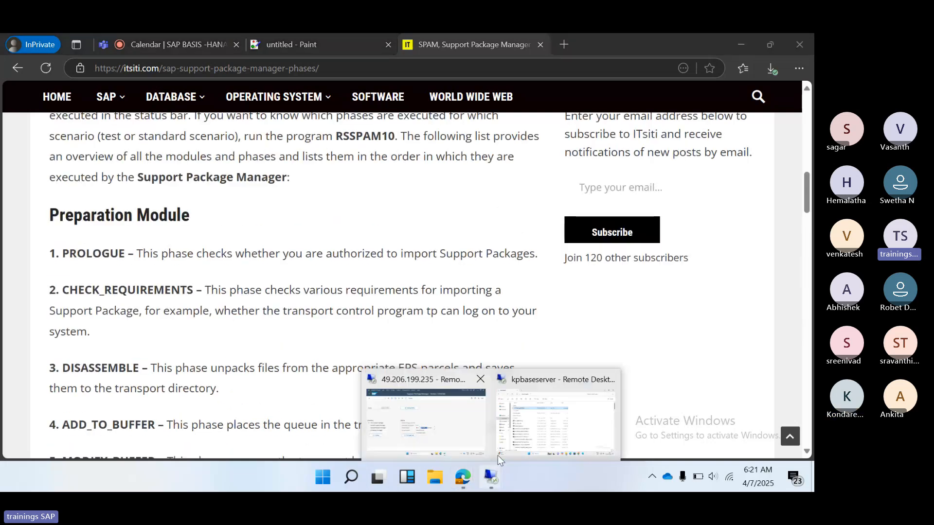
click(450, 419)
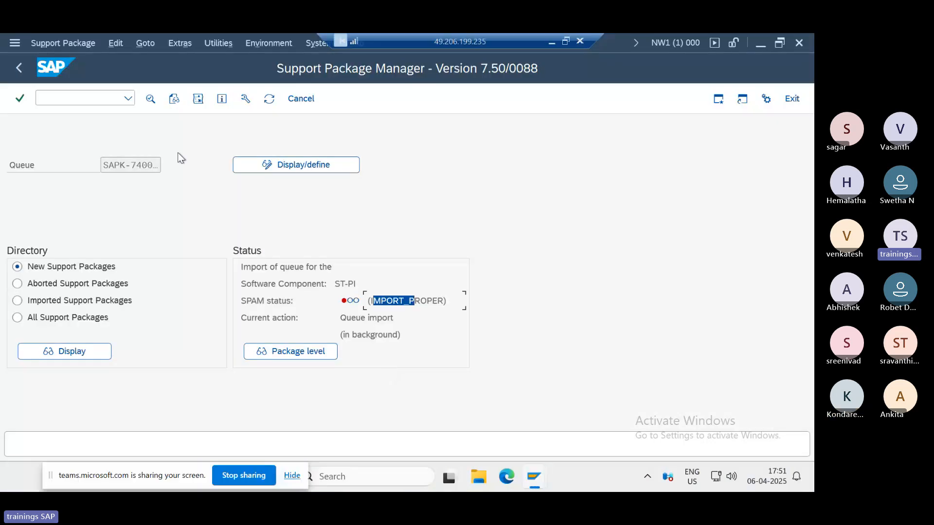
click(266, 99)
click(265, 100)
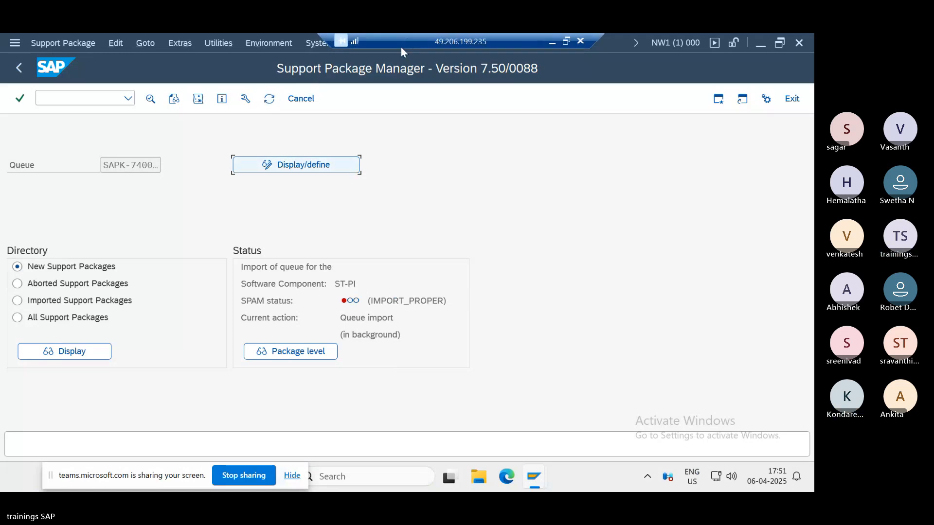
click(269, 99)
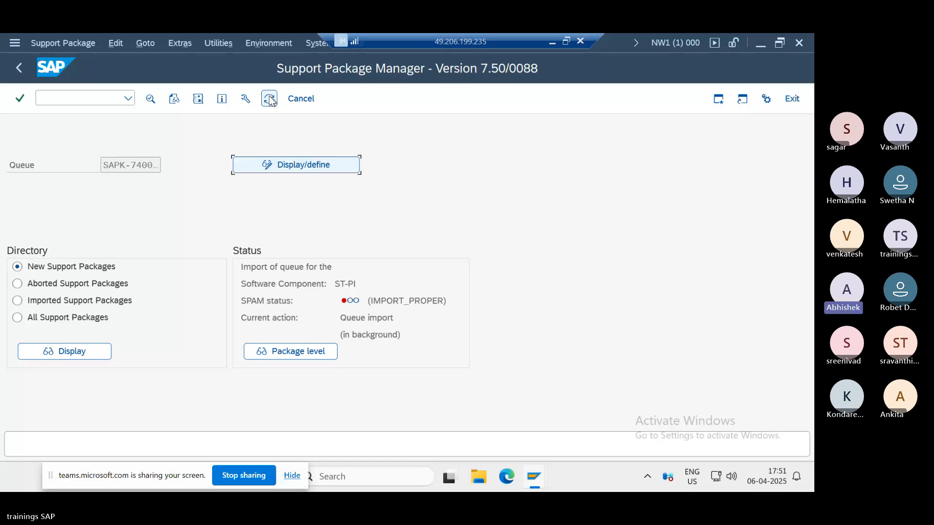
click(270, 99)
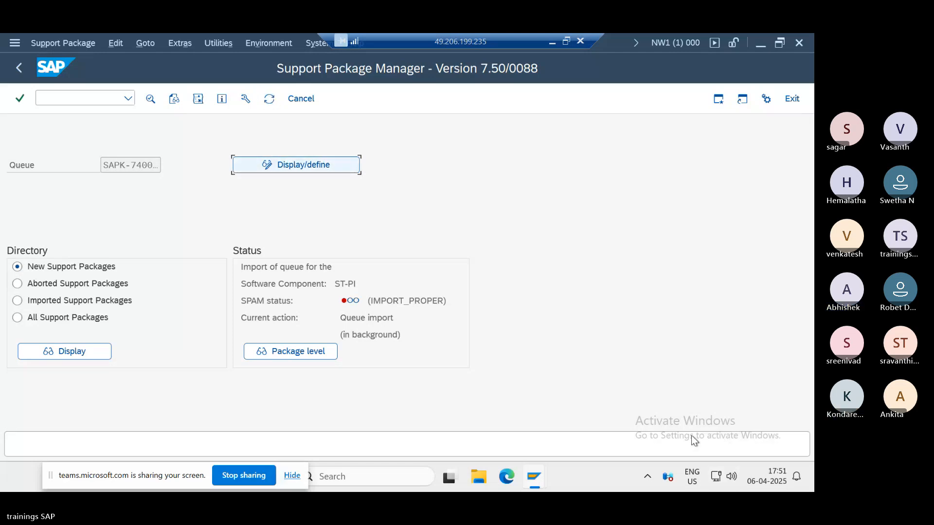
- Minimize the remote session and set the local computer's speaker volume to 100
click(549, 44)
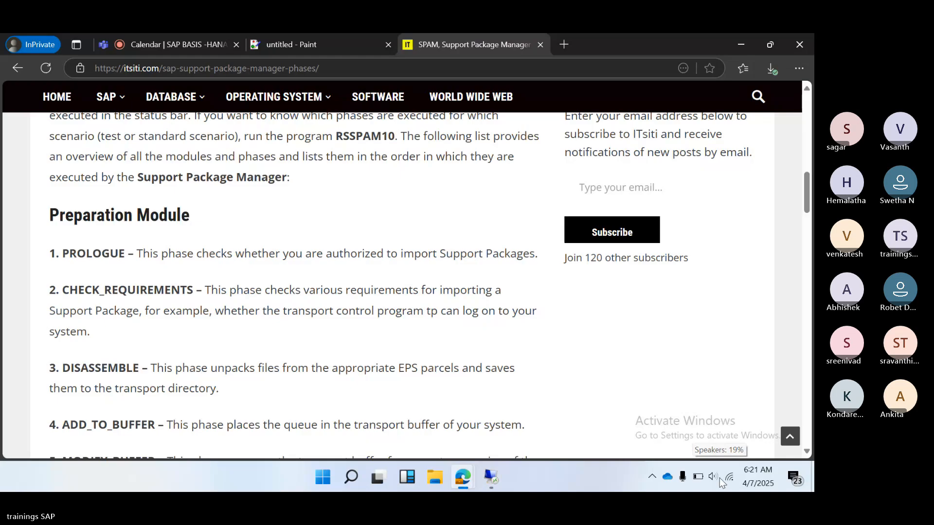
click(713, 478)
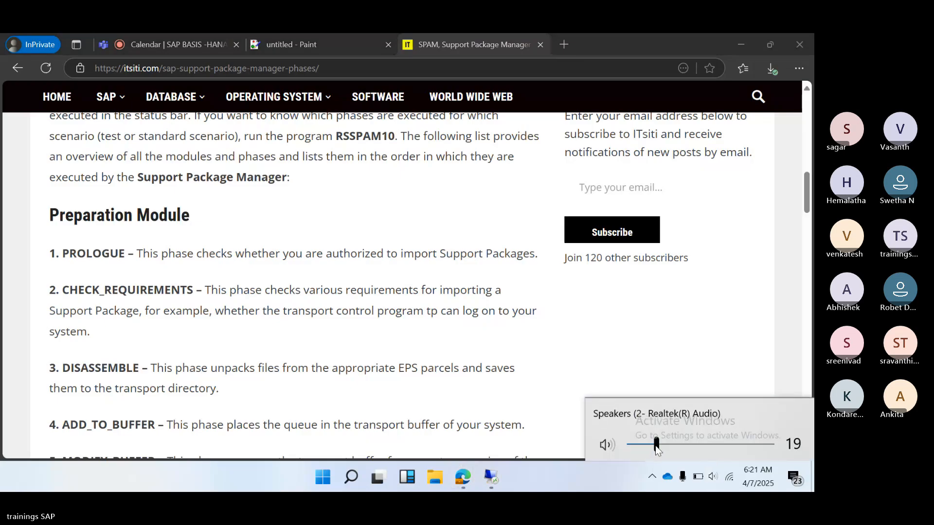
drag(657, 448, 783, 446)
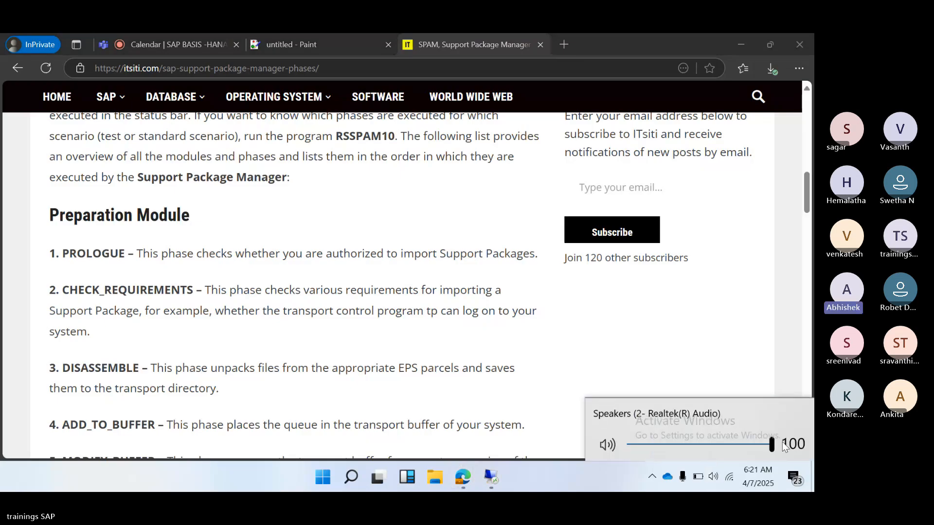
click(763, 339)
- Reopen the 49.206.199.235 remote session and refresh the ST-PI import status again
mouse_move(497, 476)
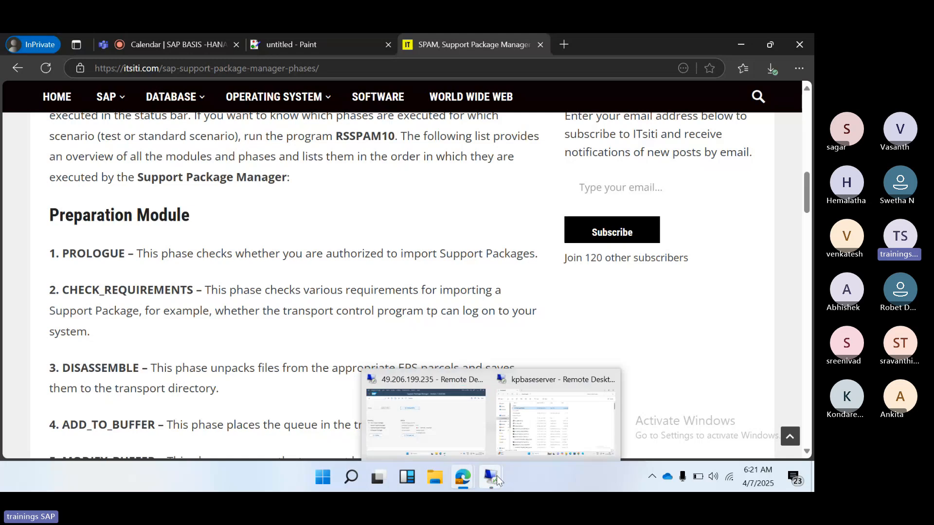
click(414, 407)
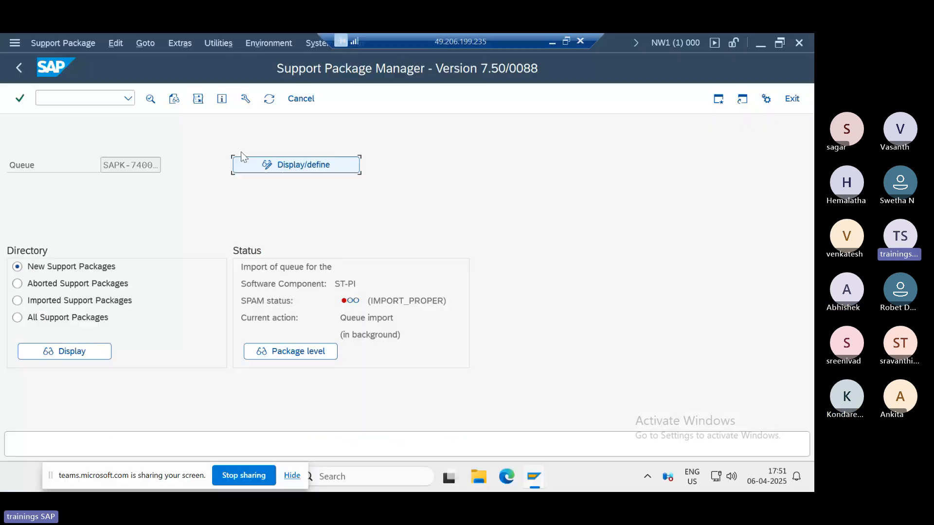
click(271, 101)
click(272, 101)
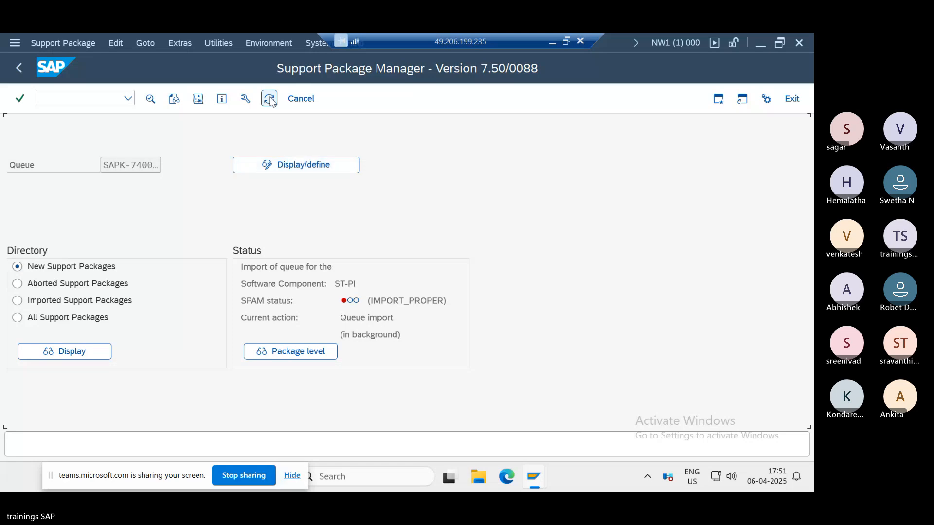
- Refresh the import status, run the job selection for OCS_QUEUE_IMPORT to check the background job, and return to the Support Package Manager
click(272, 101)
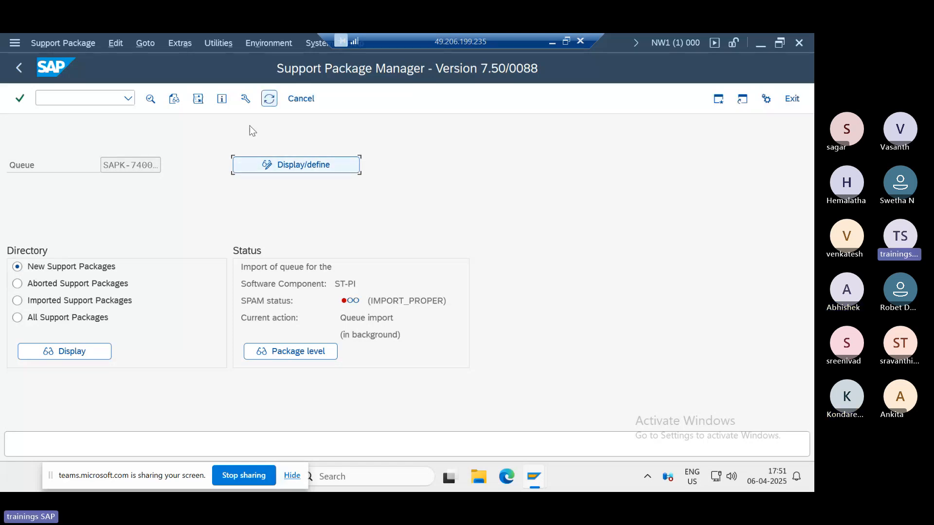
click(251, 101)
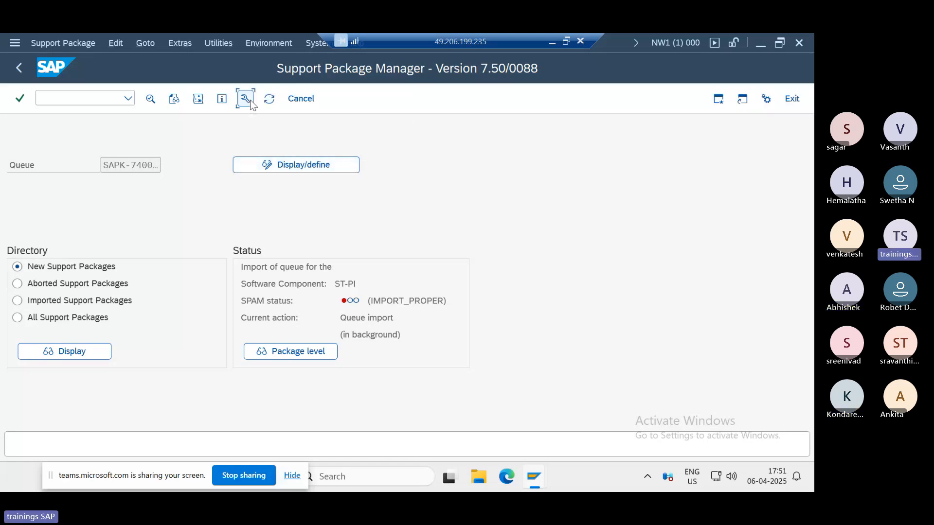
click(151, 131)
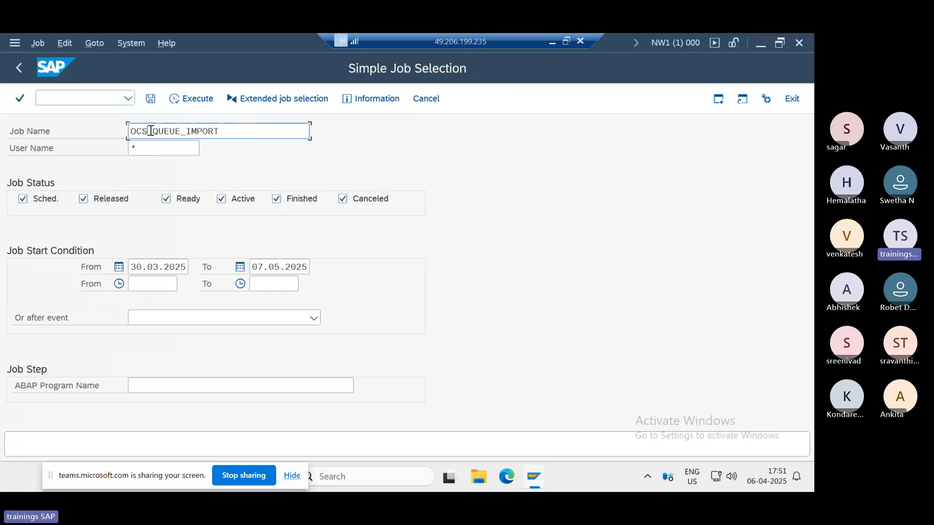
drag(150, 131, 209, 131)
click(194, 99)
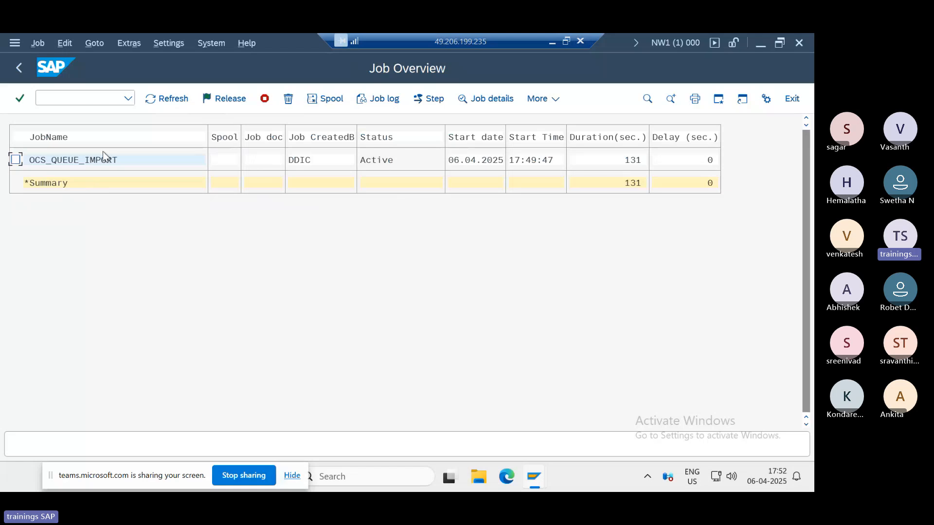
click(16, 68)
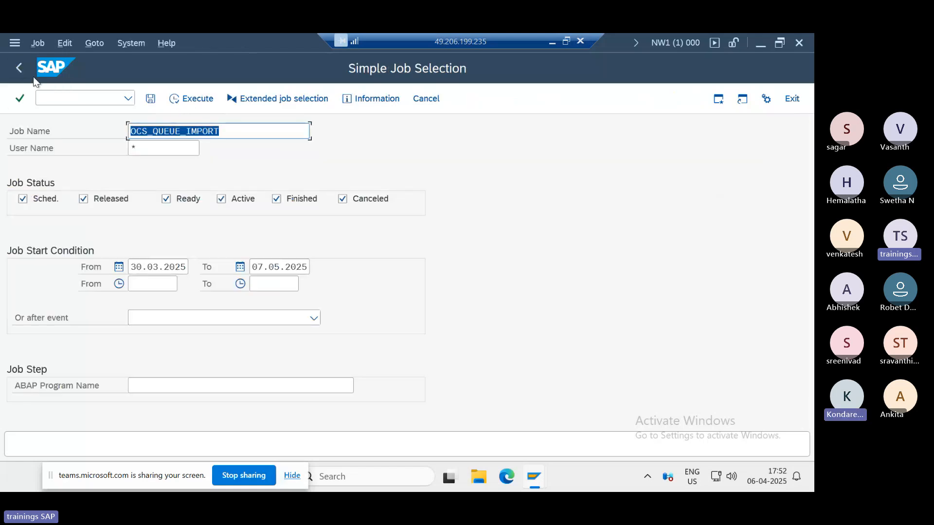
click(19, 69)
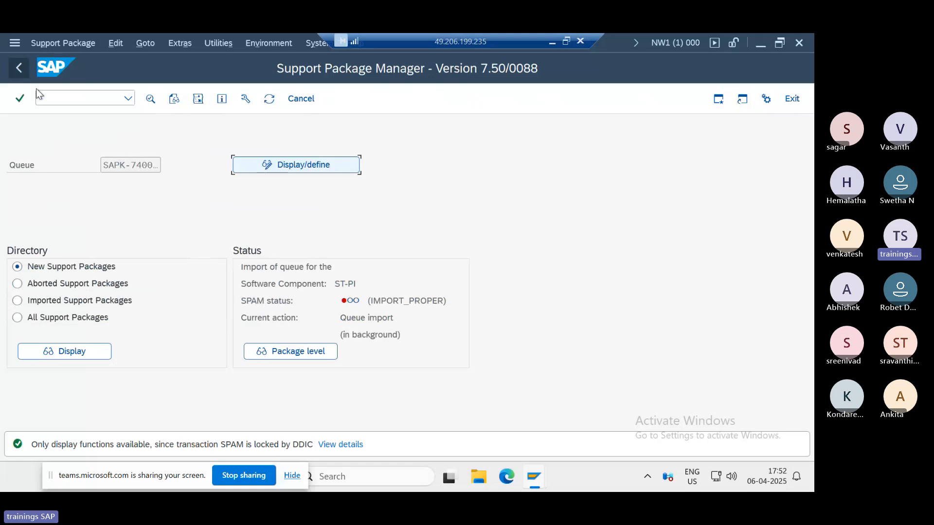
- Open the queue's action log, expand the background import entry, review its phases down to IMPORT_PROPER, and return to the Support Package Manager
click(201, 102)
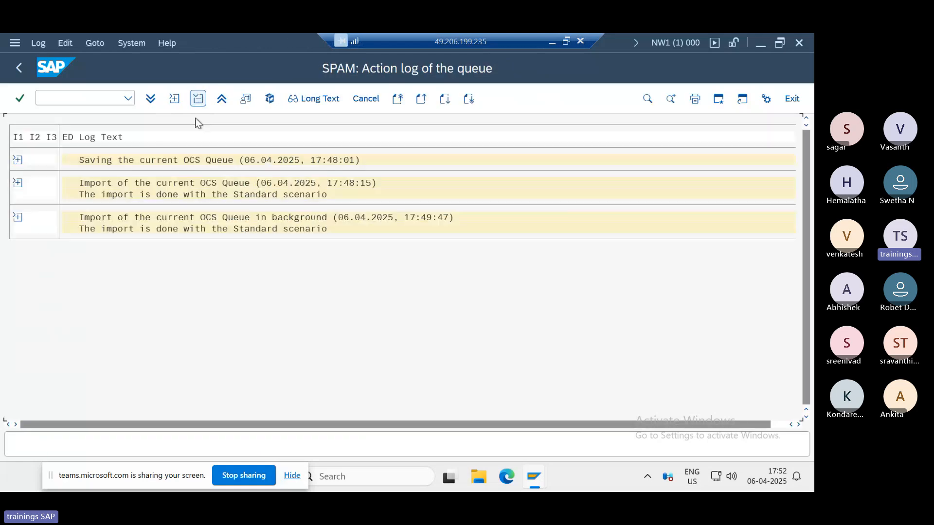
click(18, 218)
scroll(189, 329, down, 4)
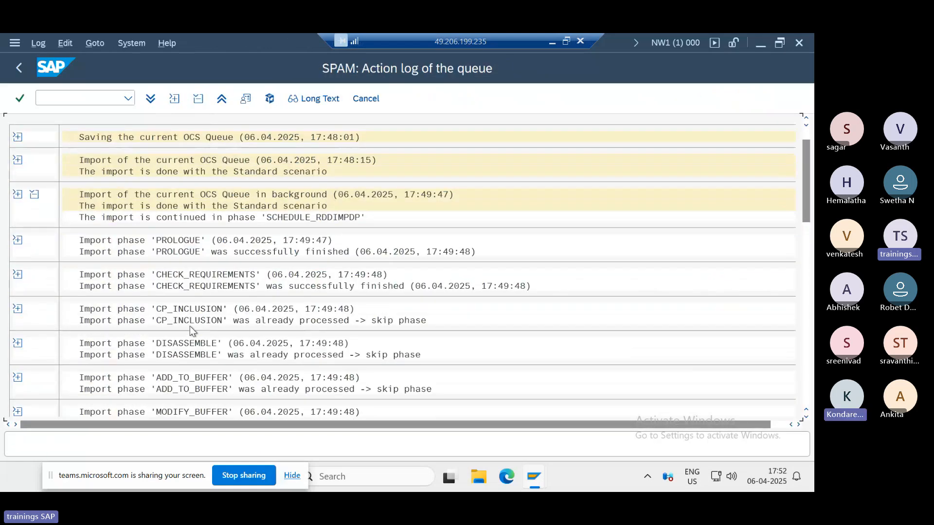
scroll(315, 291, down, 1)
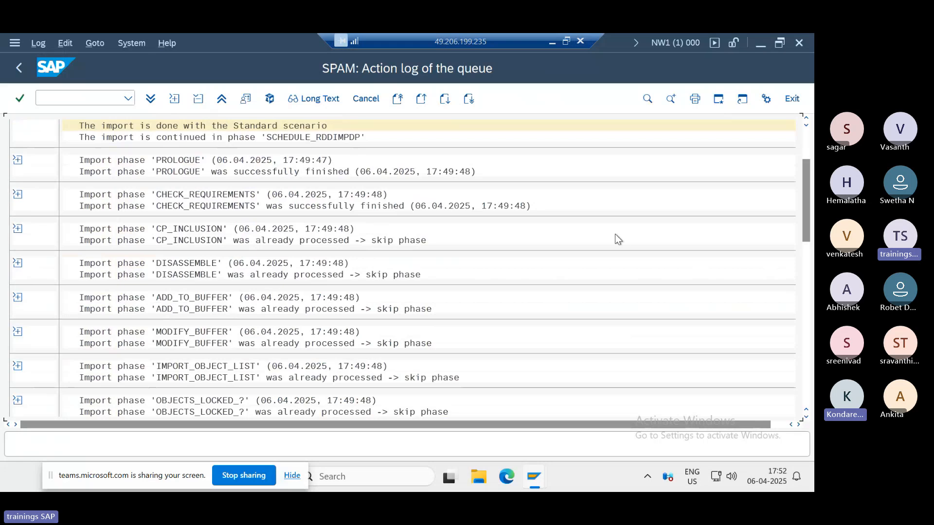
drag(803, 220, 803, 384)
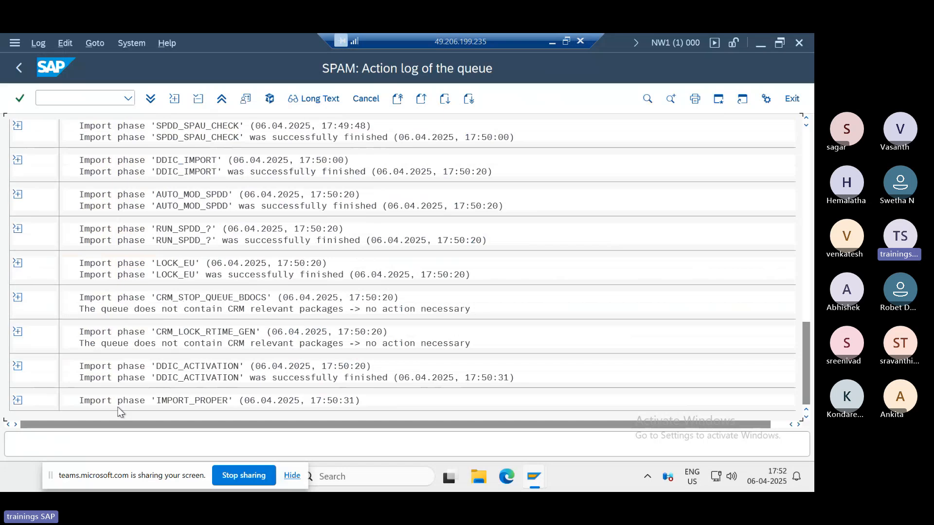
click(17, 400)
click(23, 69)
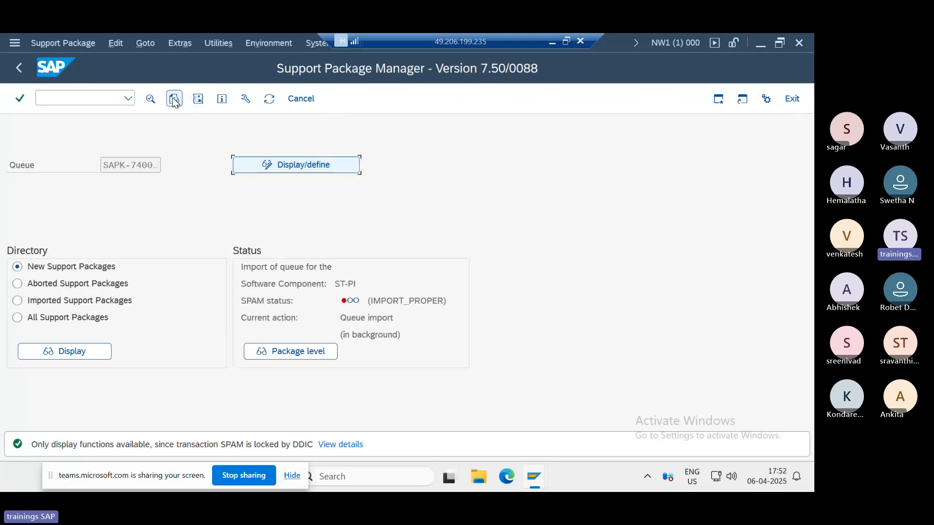
- View the transport logs for SAPK-74002INSTPI, return to the Support Package Manager, refresh the import status and highlight the phase name
click(174, 100)
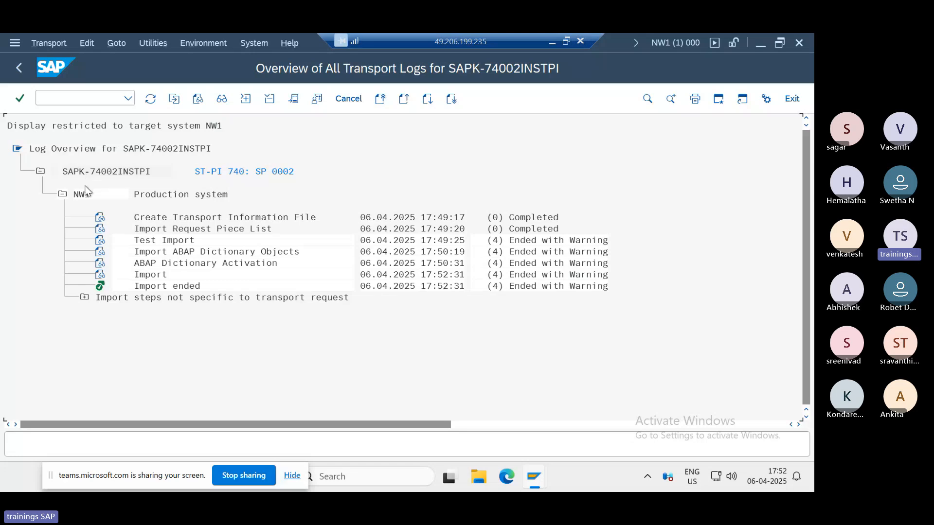
click(22, 69)
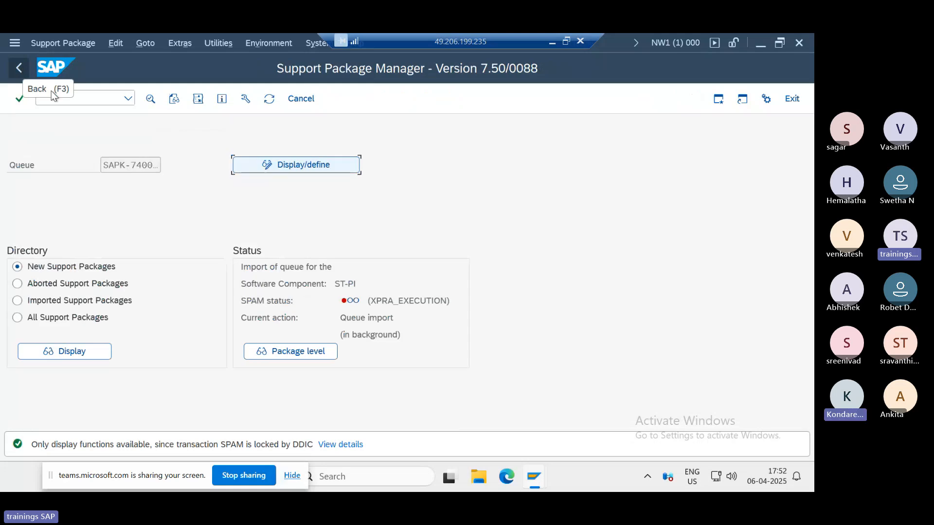
click(269, 99)
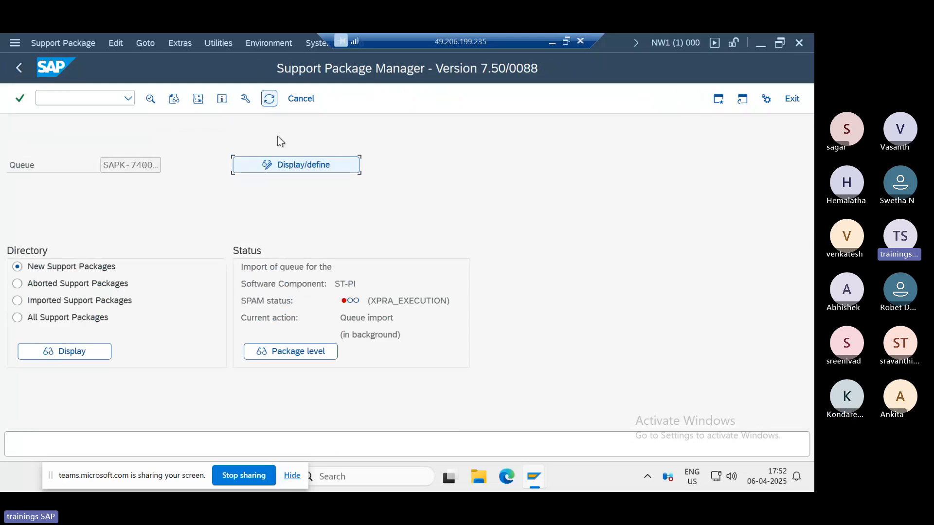
drag(376, 300, 404, 301)
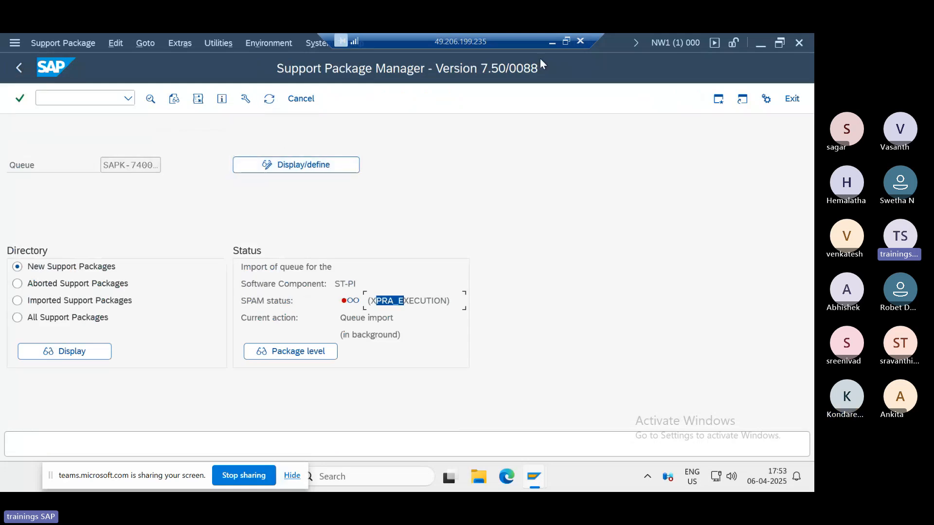
- Minimize the remote session, find and highlight XPRA_EXECUTION in the phases article, and return to the 49.206.199.235 session
click(552, 41)
scroll(211, 320, down, 1)
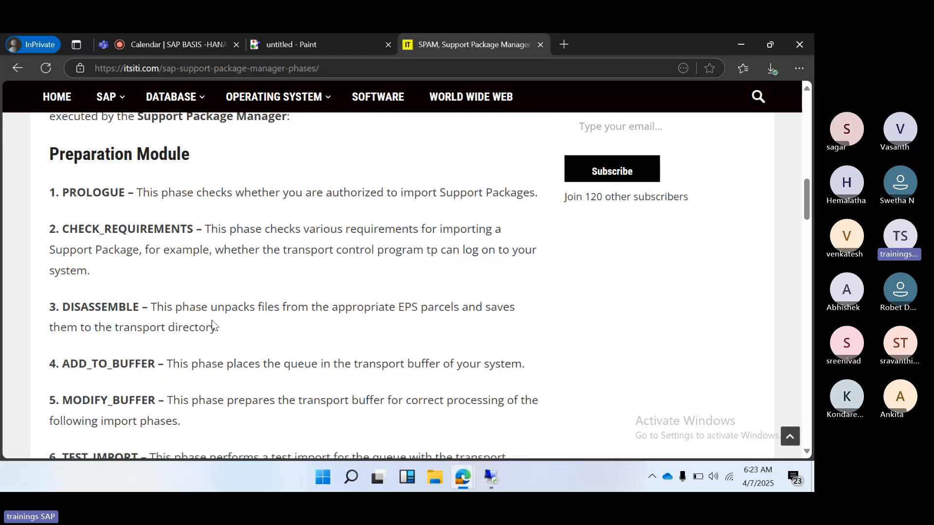
scroll(212, 320, down, 10)
scroll(235, 354, down, 13)
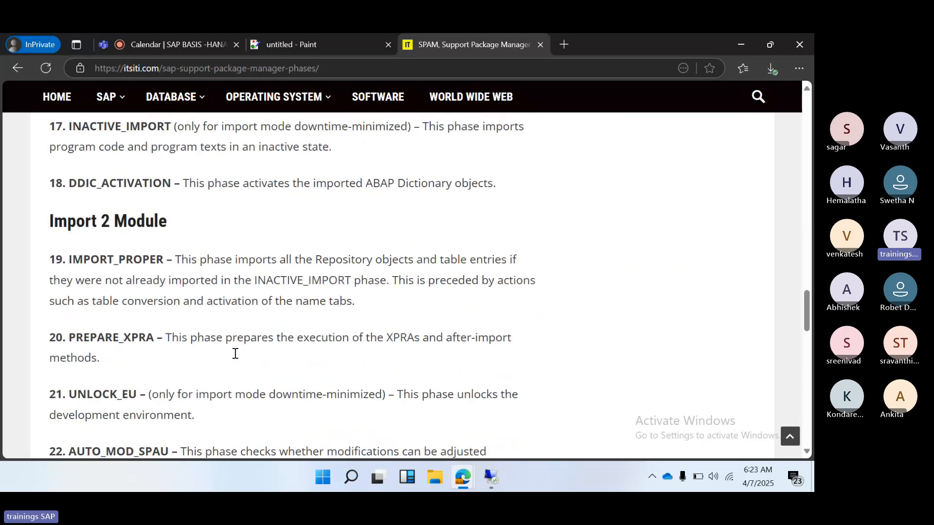
scroll(233, 352, down, 1)
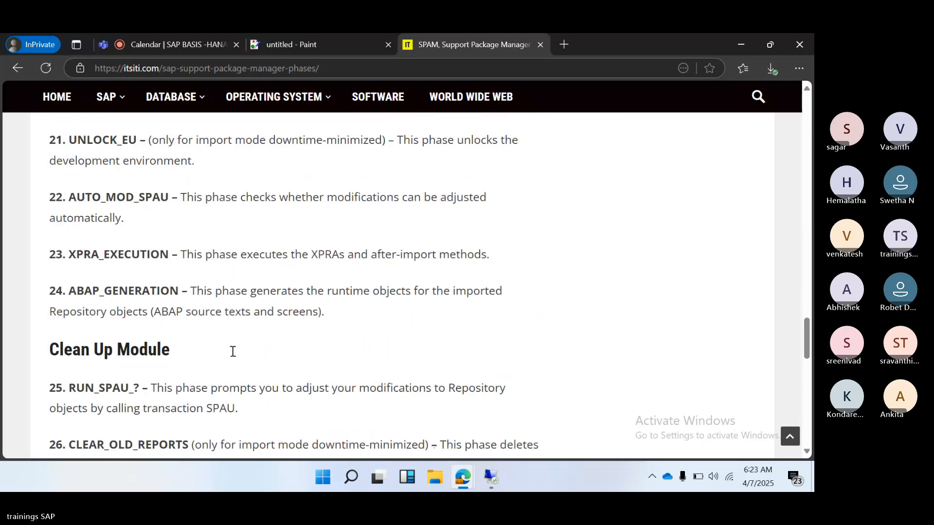
drag(76, 253, 151, 254)
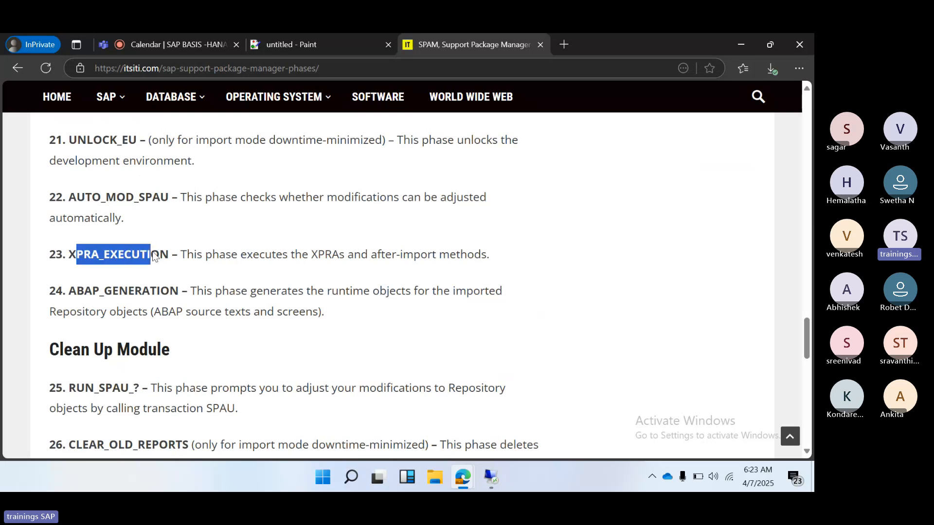
mouse_move(492, 486)
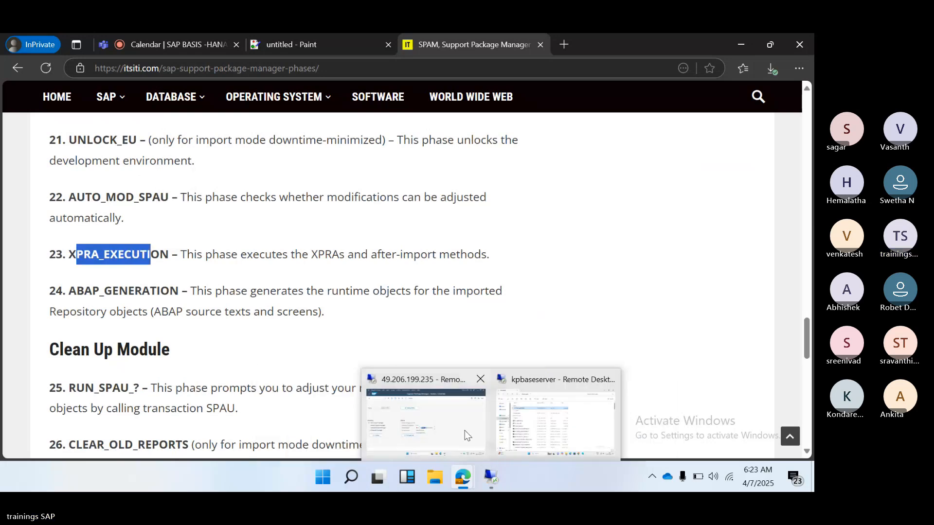
click(413, 416)
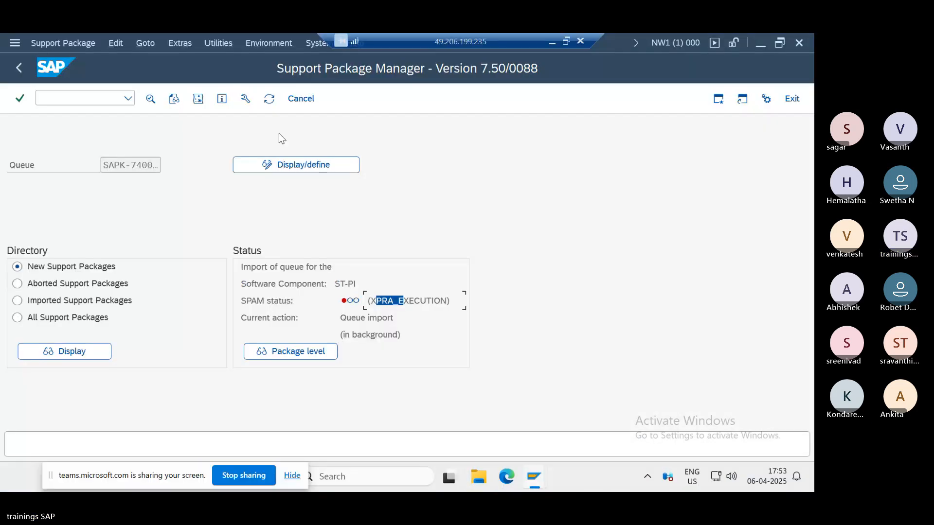
- Refresh the import status of the ST-PI queue and check the next action it requires
click(269, 99)
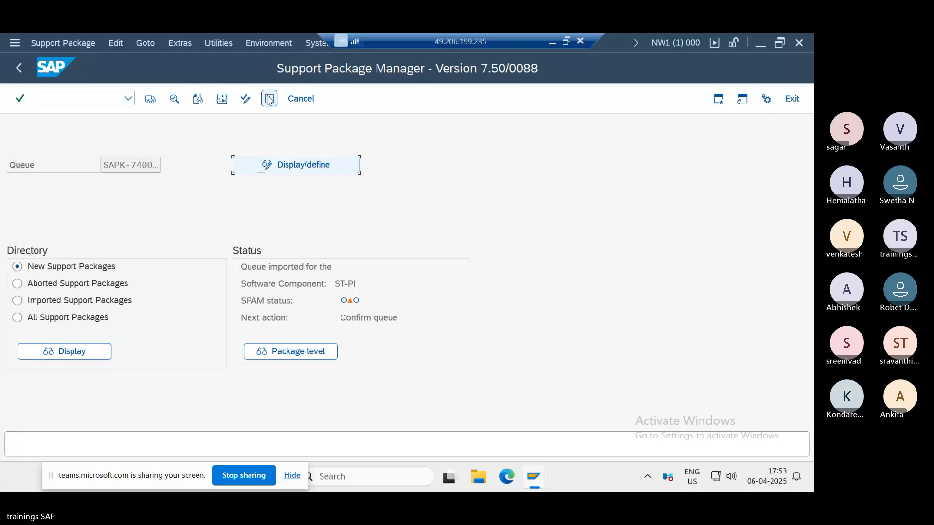
click(355, 320)
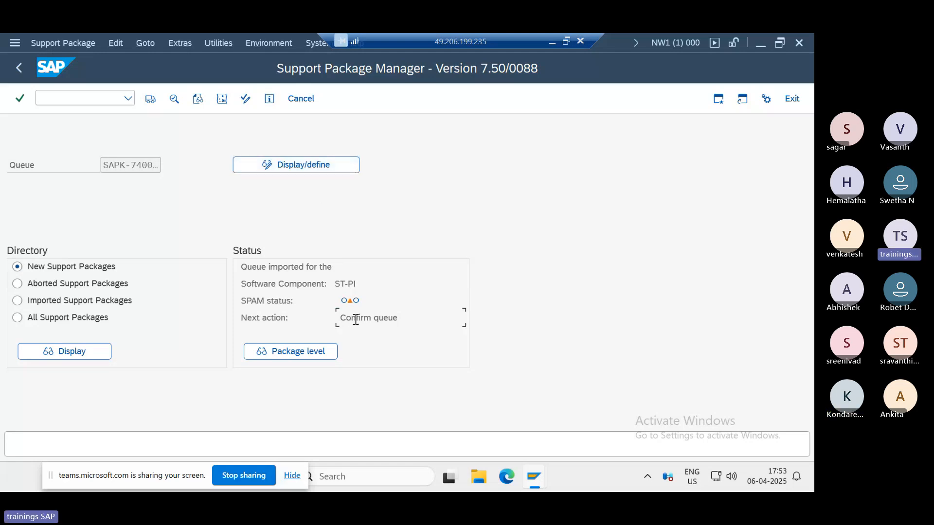
drag(352, 320, 383, 319)
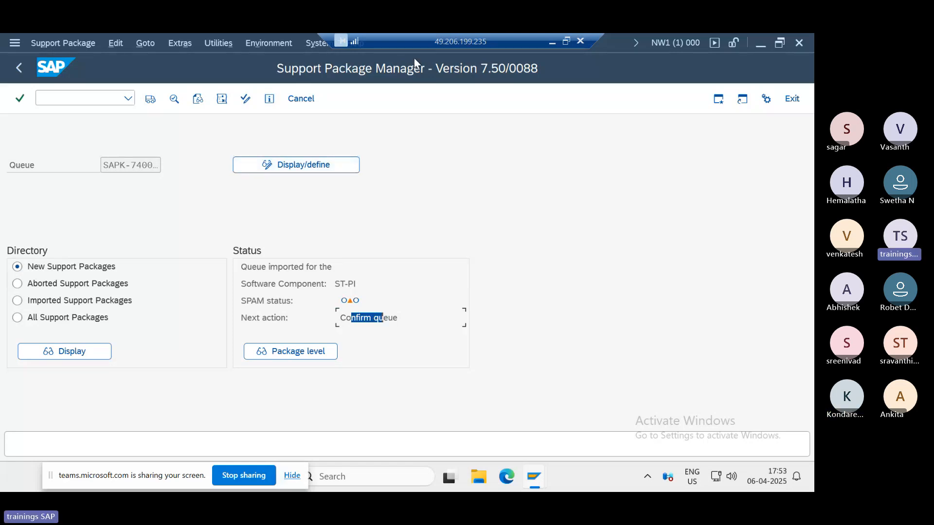
- Switch to the Paint notes and append the lines "4)Start import" and "5)Confirm queue" below "3)Define queue"
click(551, 42)
click(305, 54)
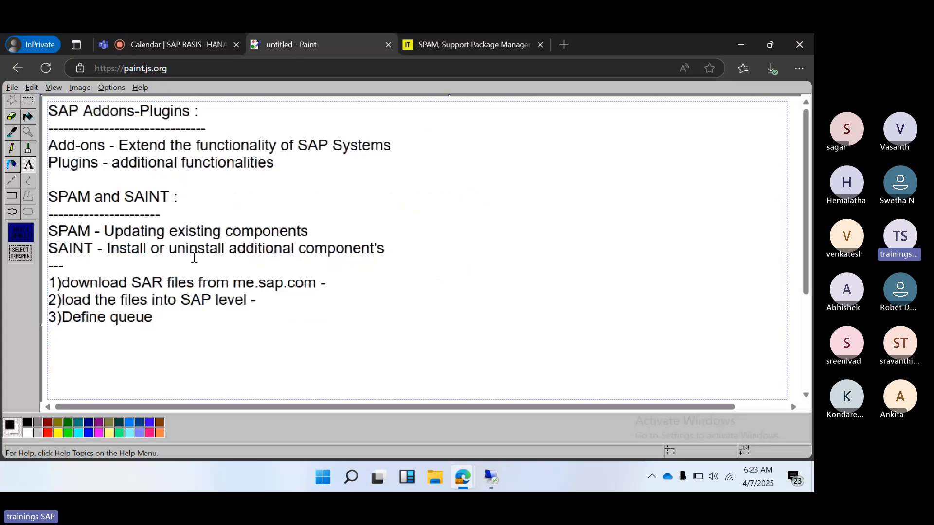
key(Return)
text(4)Start import)
key(Return)
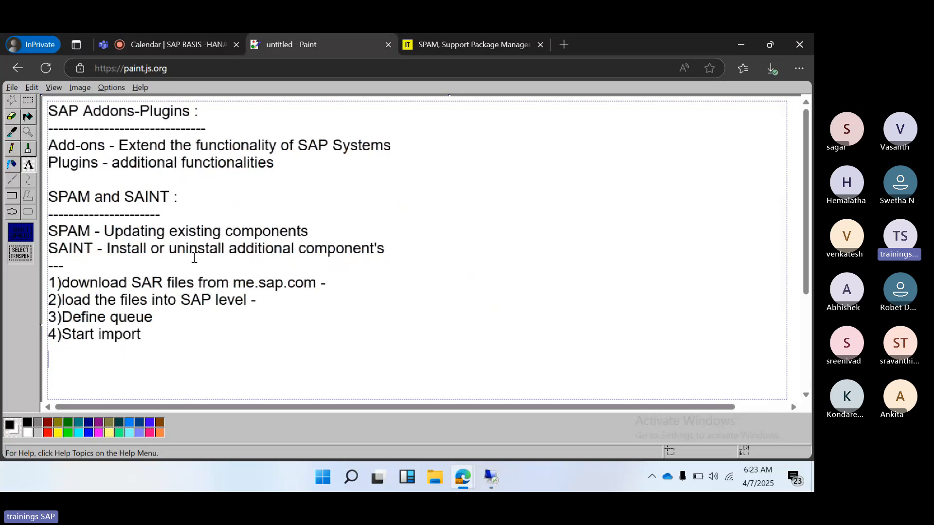
text(5)Confirm queue)
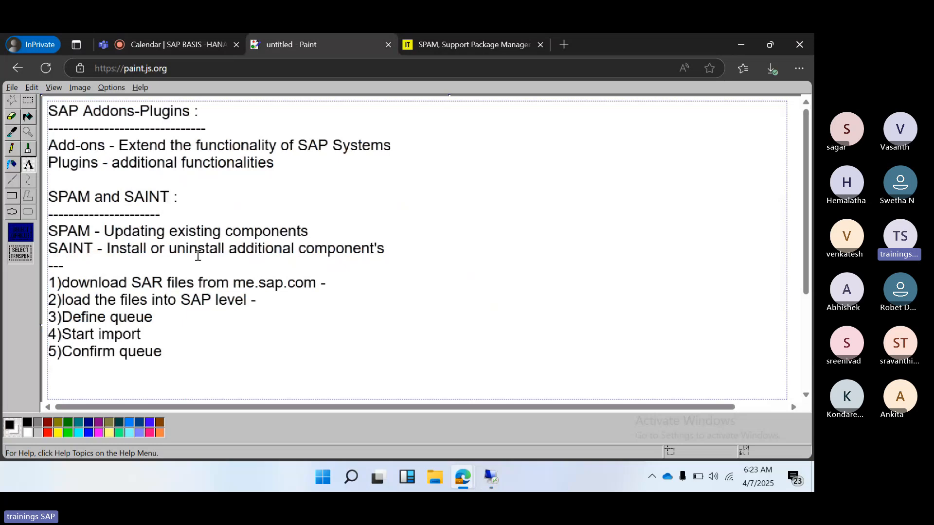
- Return to the SAP remote session, confirm the imported support package queue, and decline sending the runtime analysis
mouse_move(491, 477)
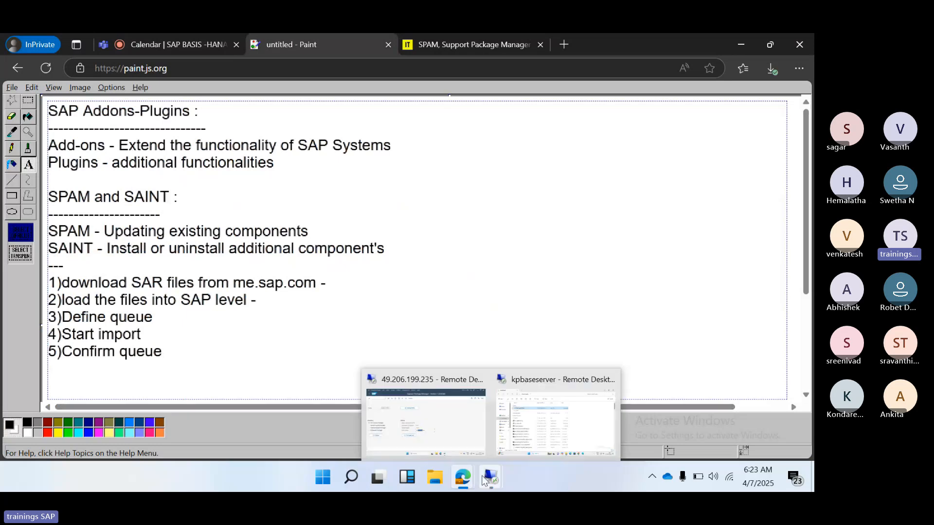
click(454, 410)
click(48, 42)
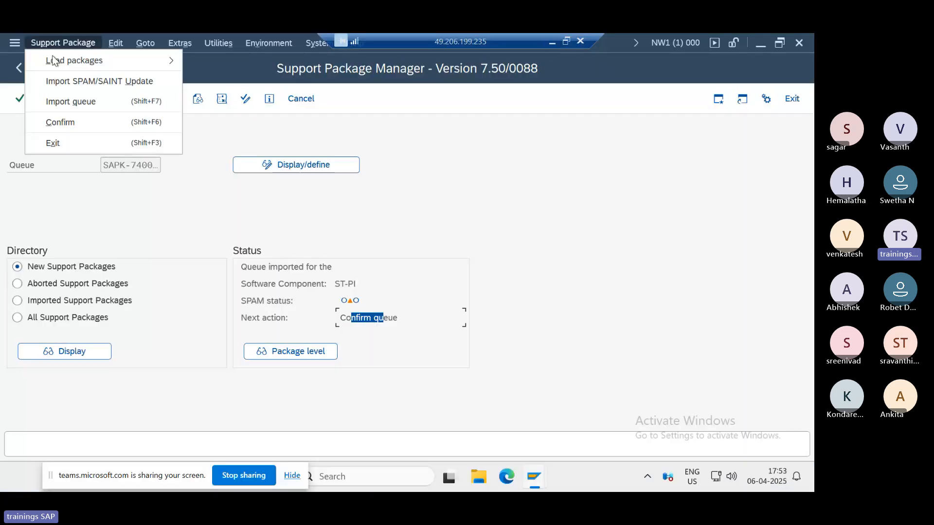
click(87, 122)
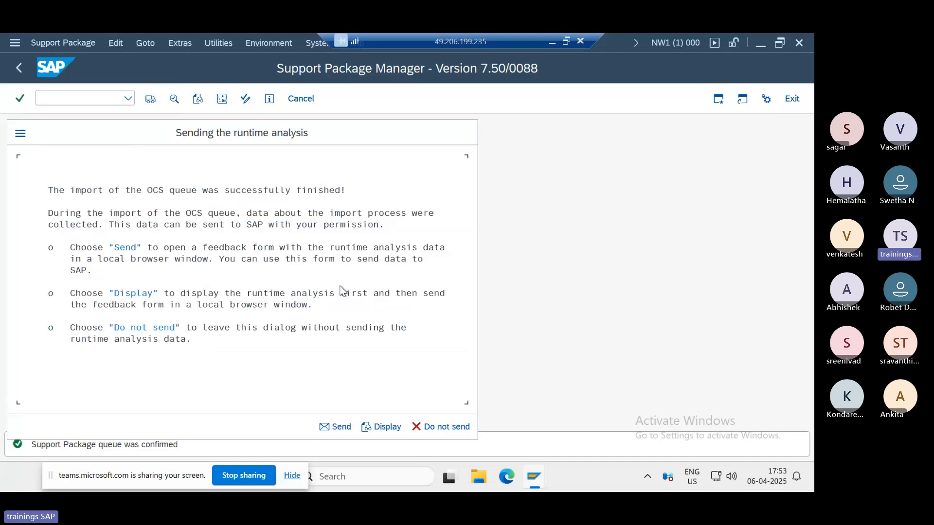
click(429, 432)
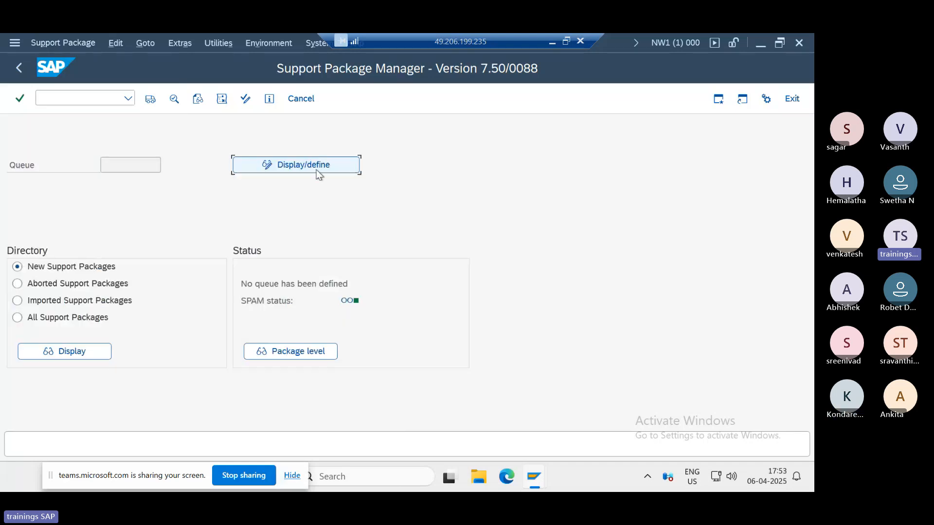
- Check the ST-PI support package level among the installed software components in the system status, and close the status windows
click(315, 42)
click(311, 285)
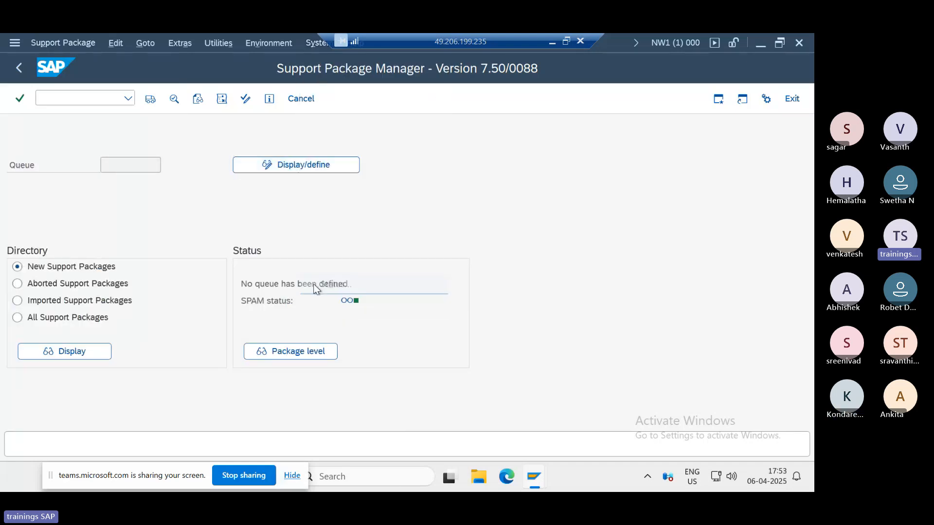
click(419, 257)
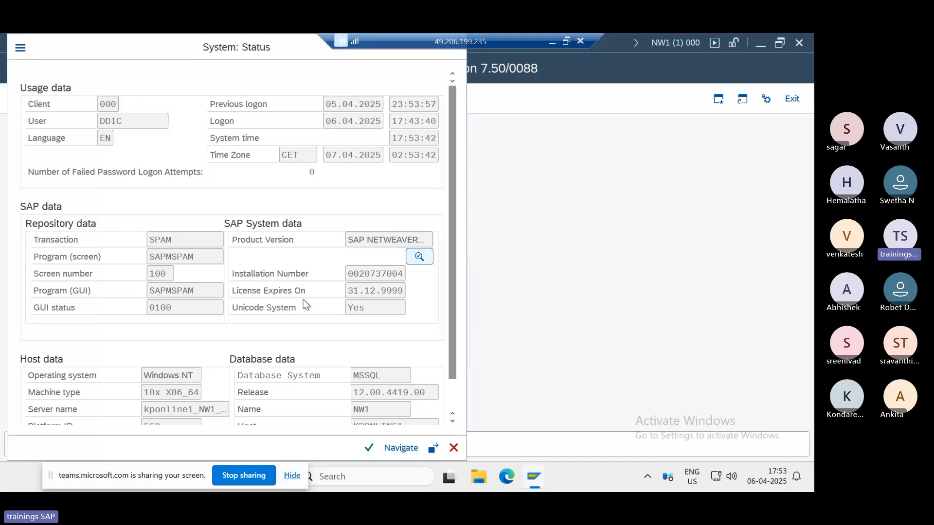
click(77, 369)
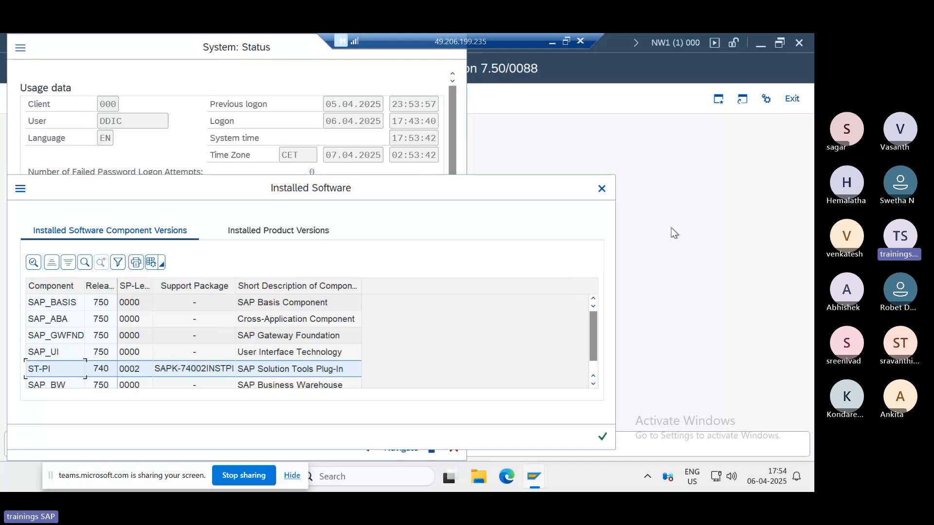
click(601, 189)
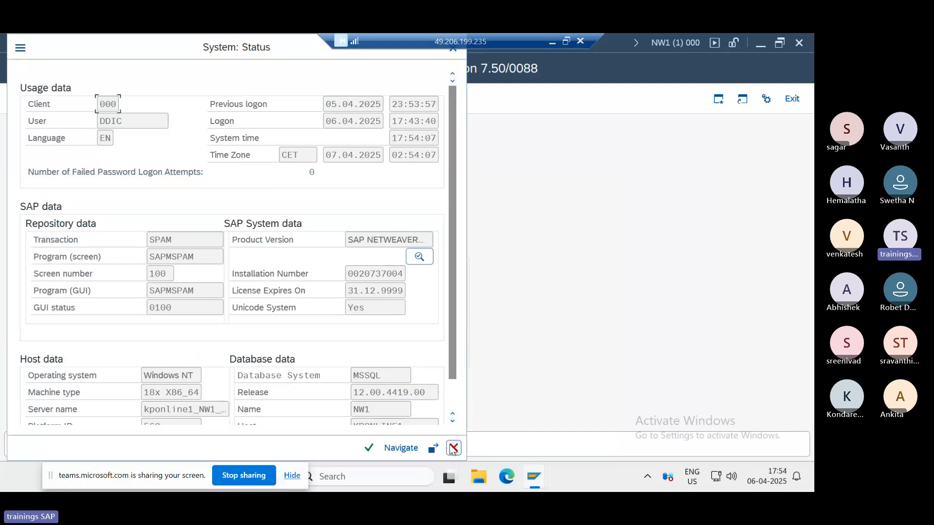
click(452, 449)
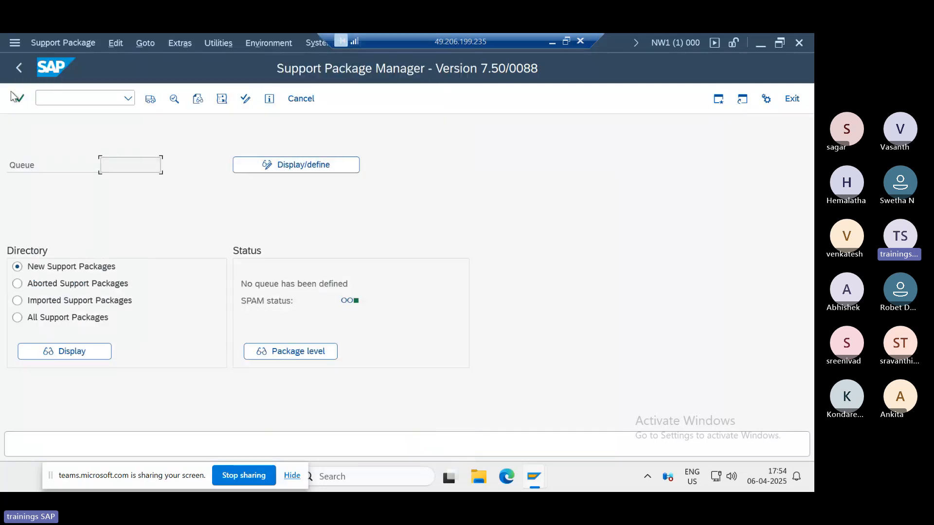
- Leave the Support Package Manager and open the Add-On Installation Tool with transaction saint
click(16, 68)
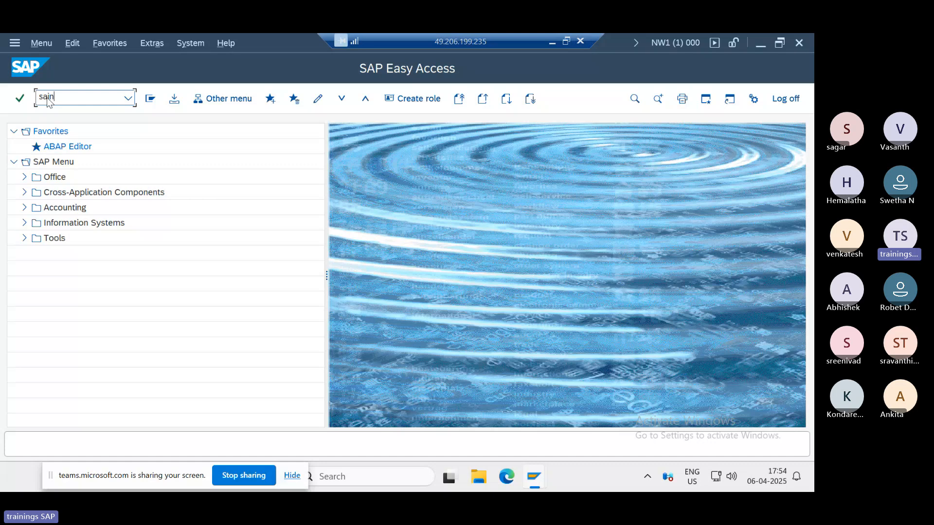
text(t)
key(Return)
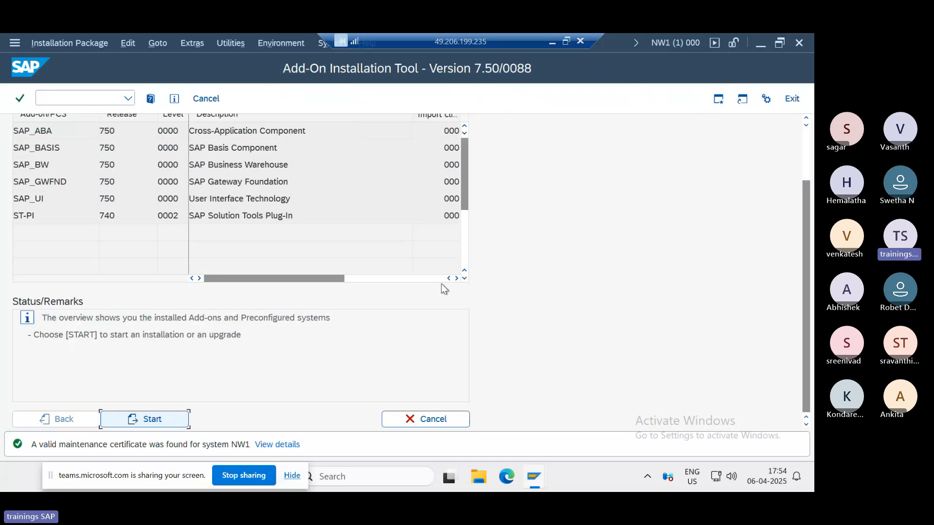
- Switch to the kpbaseserver remote desktop and bring up the start of the SAP for Me Software Center page in Chrome
click(547, 43)
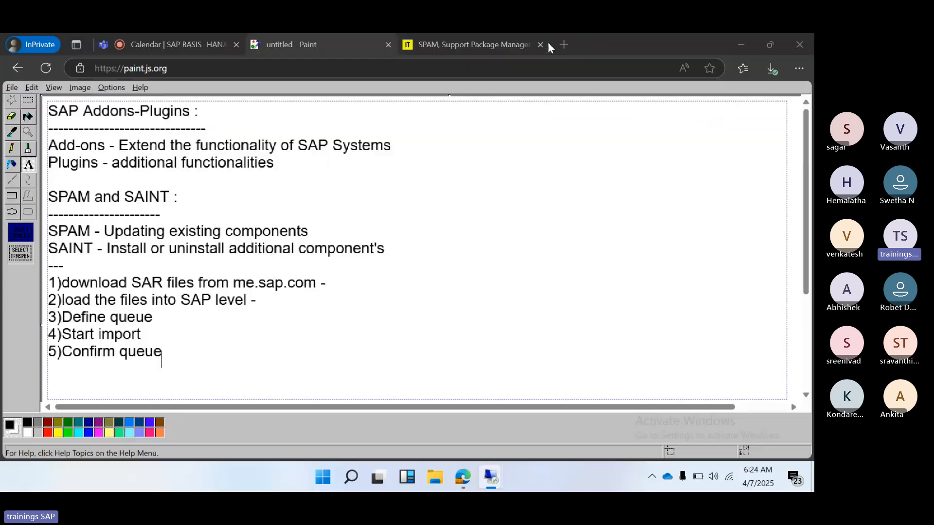
mouse_move(489, 477)
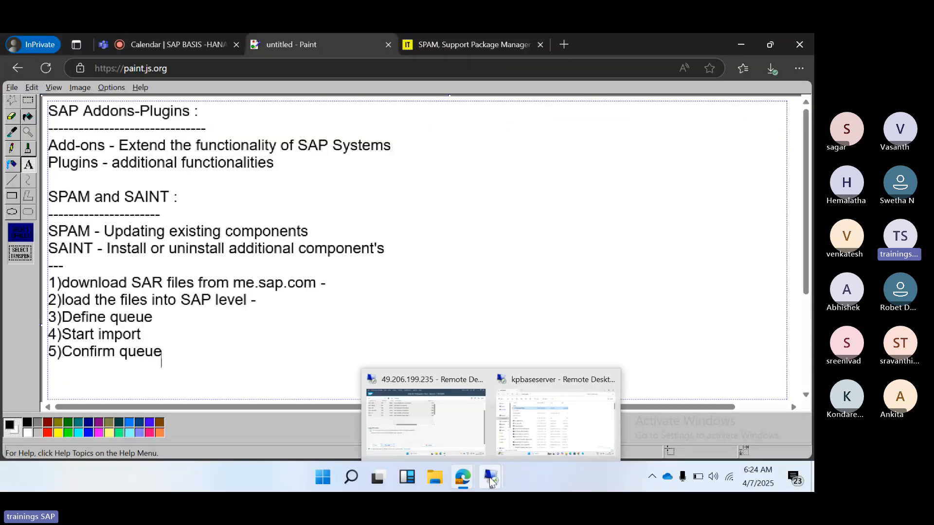
click(527, 425)
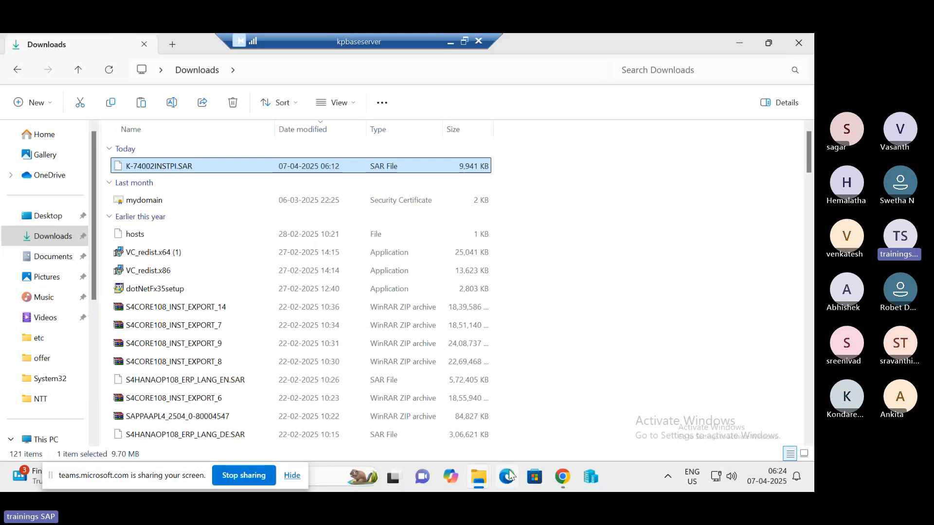
click(558, 478)
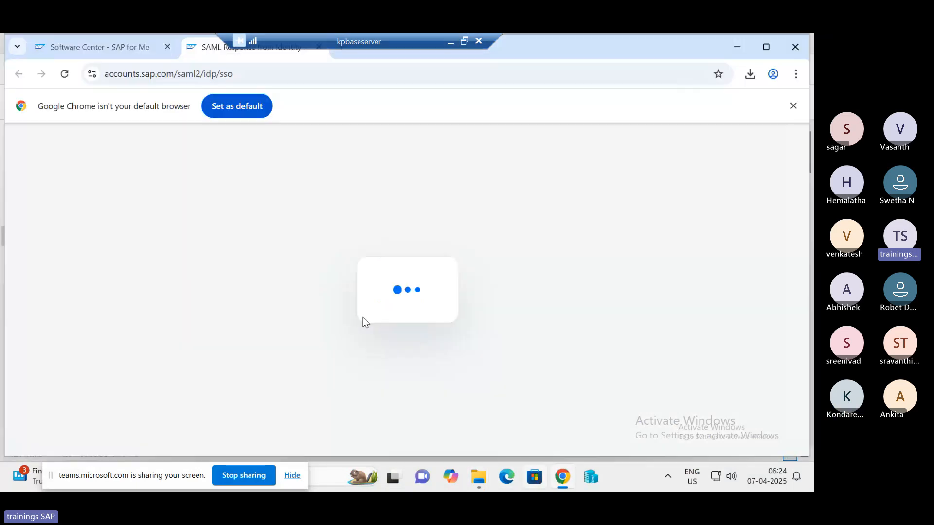
click(92, 47)
scroll(390, 278, up, 5)
scroll(390, 284, up, 20)
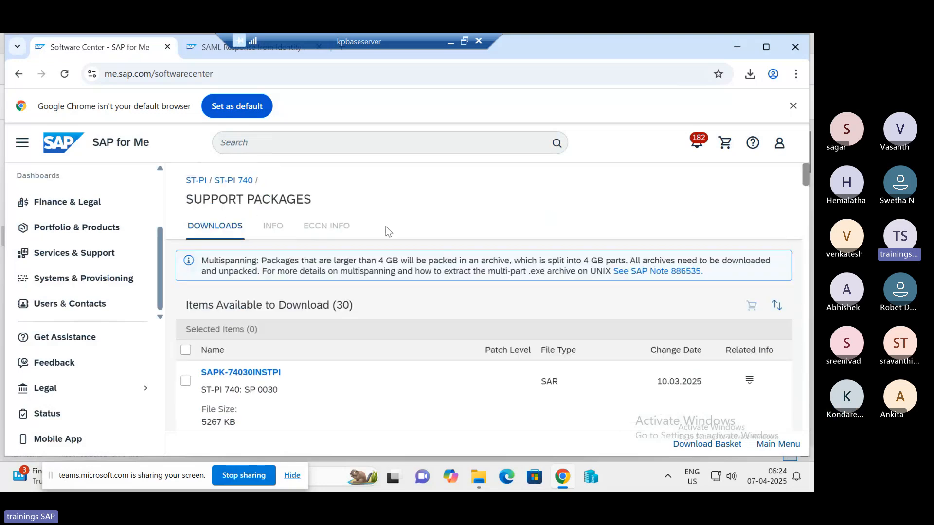
- Examine the available ST-PI and ST-A/PI release folders in the support package downloads, returning to the component list
click(187, 180)
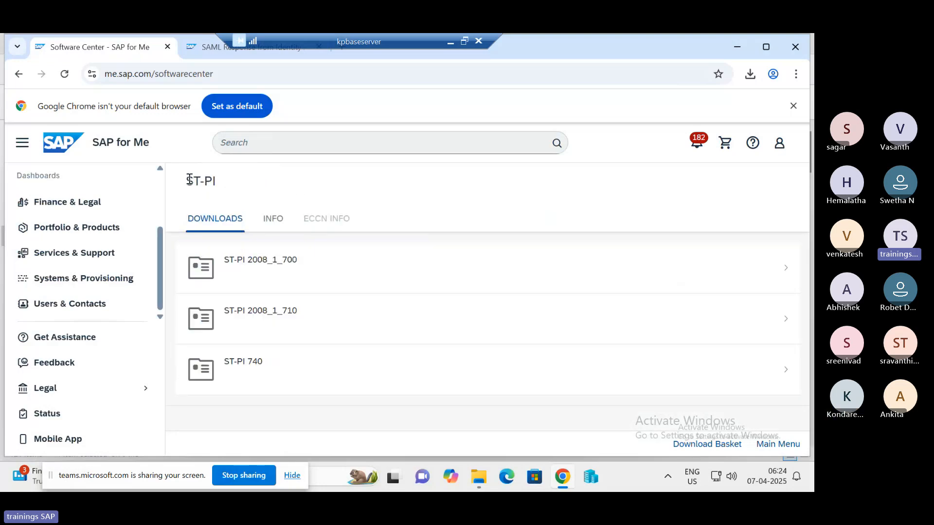
click(19, 74)
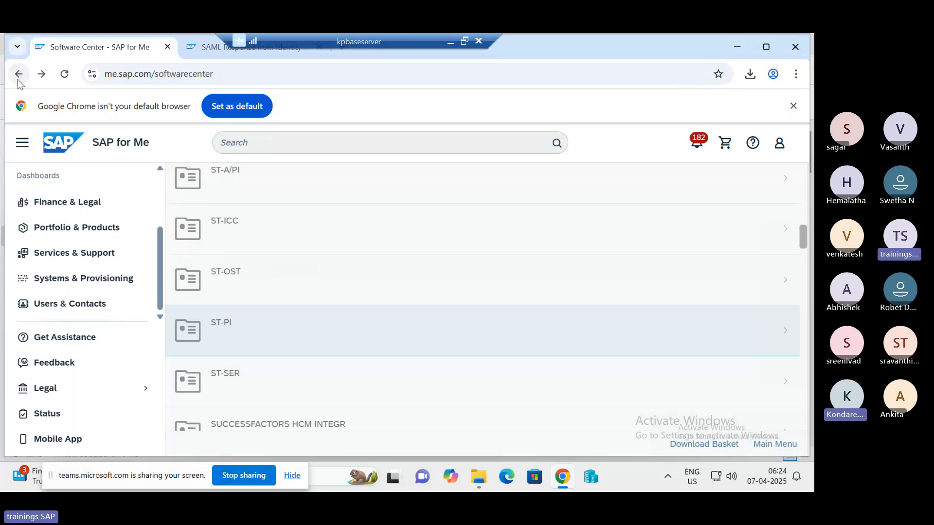
click(254, 194)
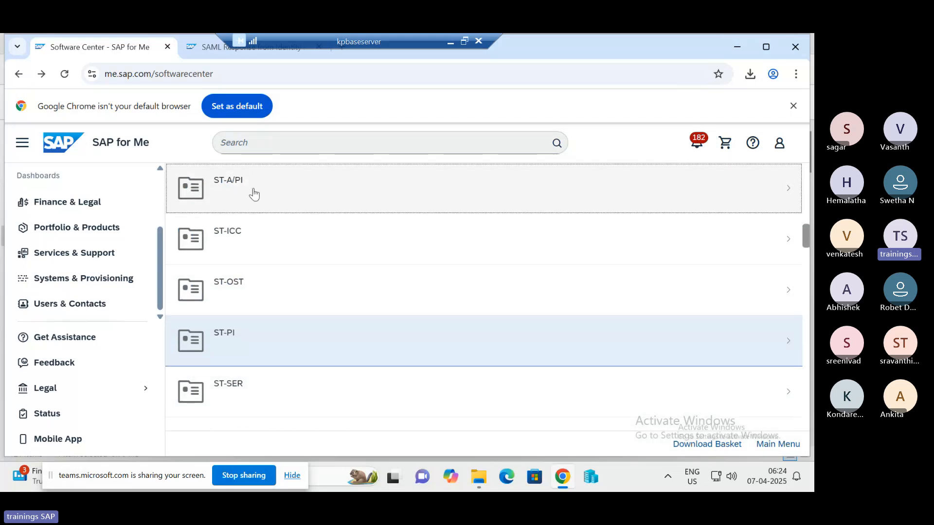
click(230, 180)
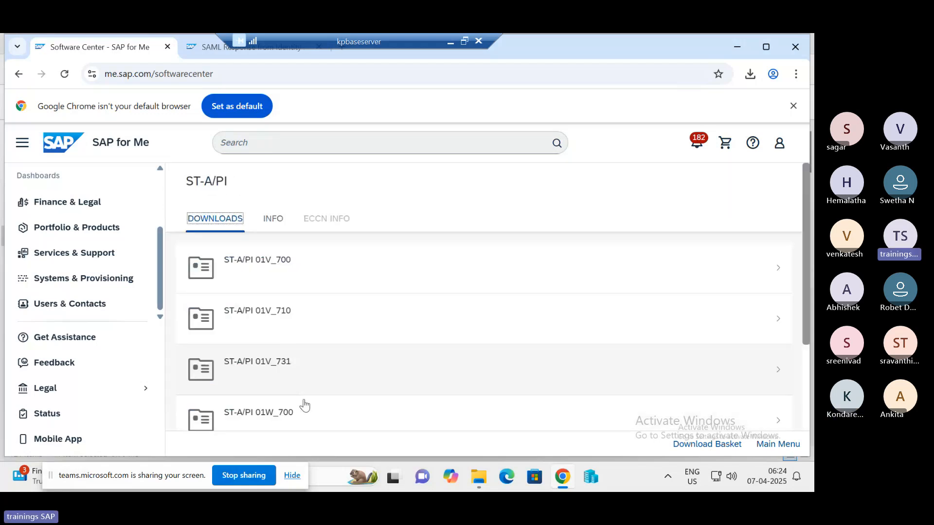
scroll(297, 401, down, 3)
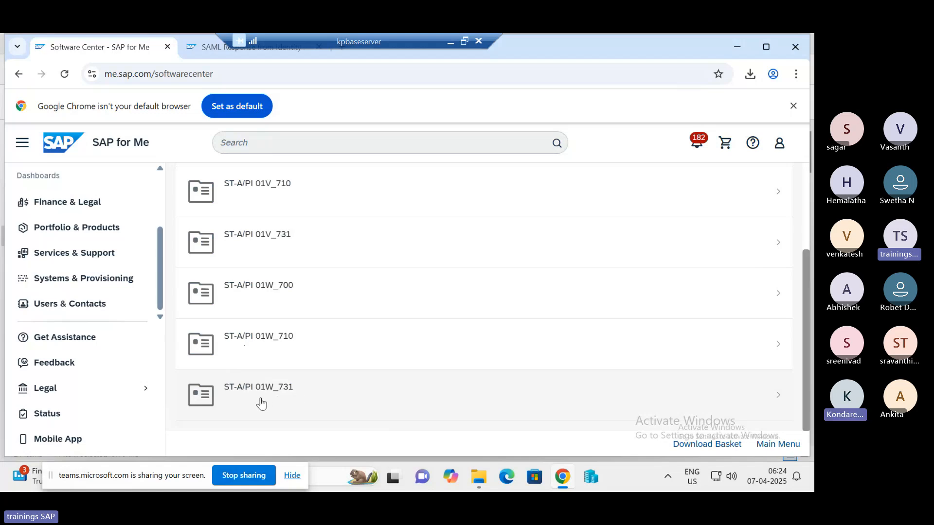
scroll(275, 364, up, 3)
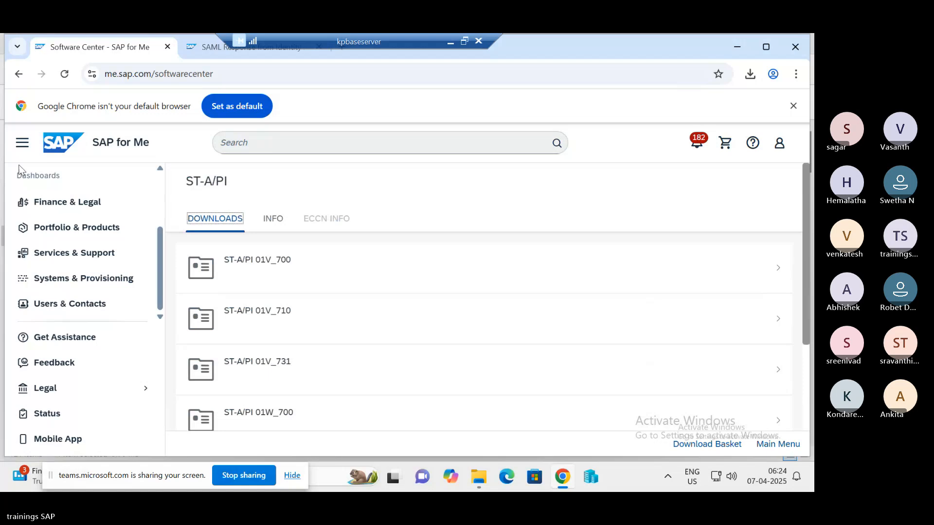
click(19, 74)
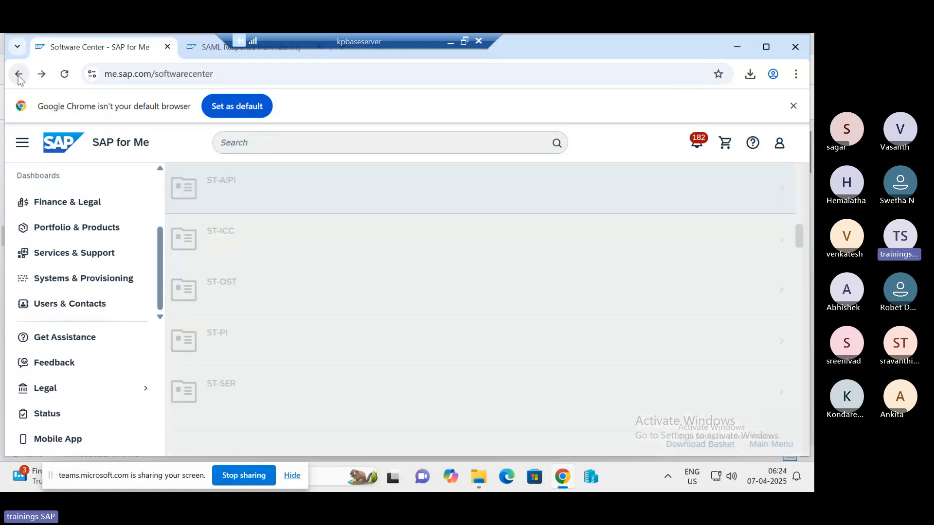
- Return to the Download Software start page and list the Installations & Upgrades products under letter S of the alphabetical index
scroll(283, 242, up, 15)
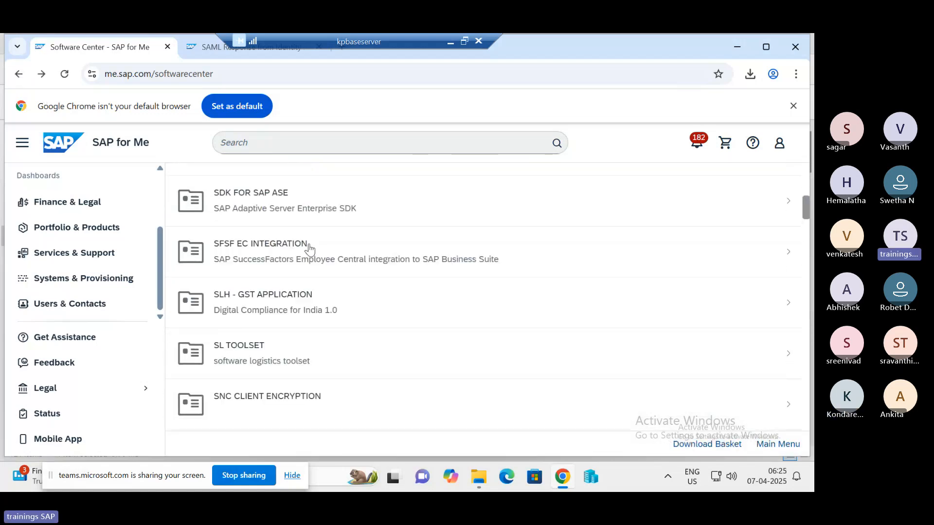
click(16, 75)
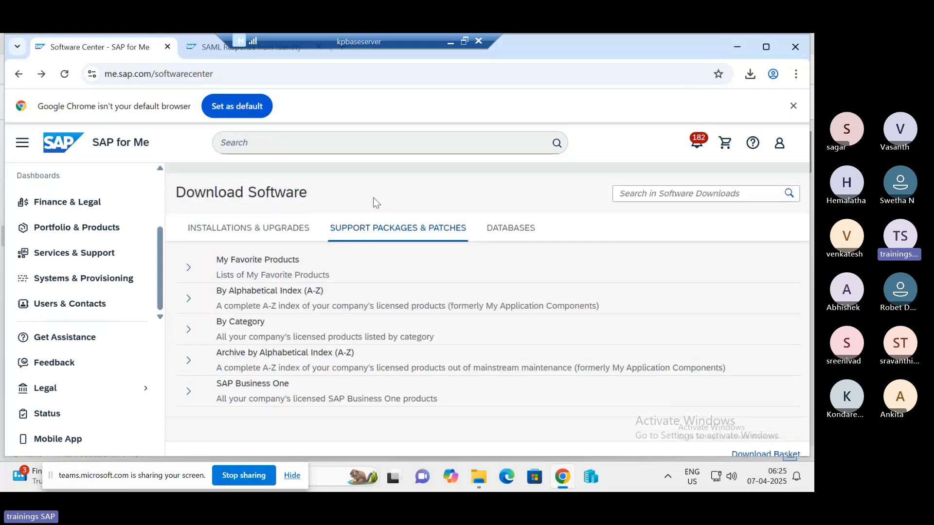
click(259, 229)
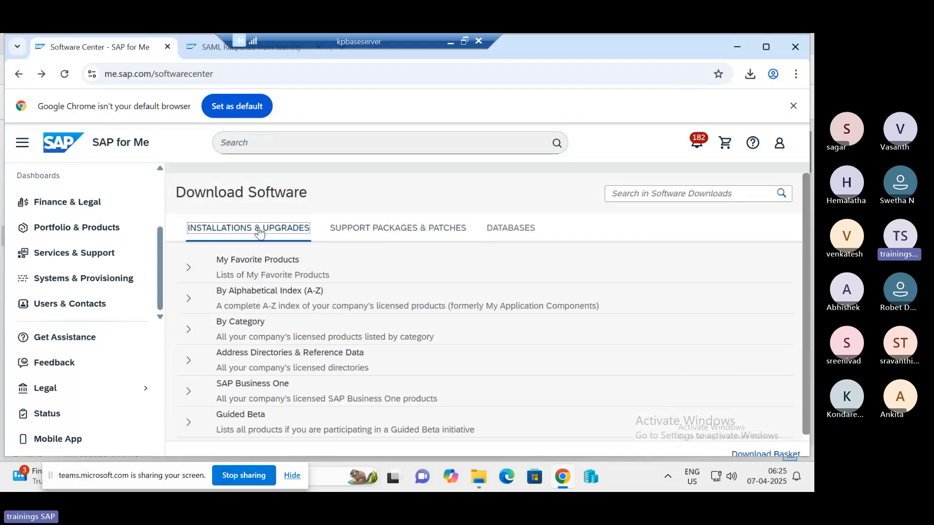
click(189, 298)
scroll(282, 358, down, 8)
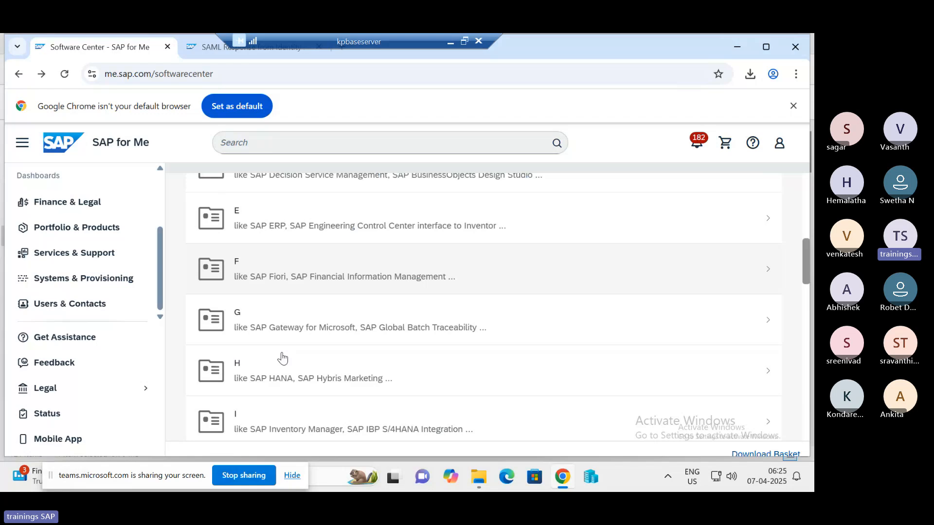
scroll(283, 358, down, 12)
scroll(282, 358, down, 7)
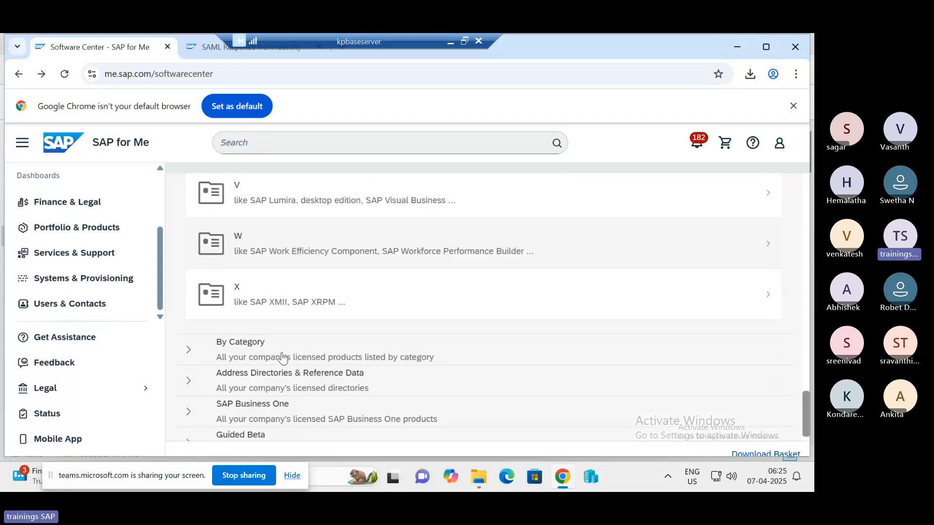
scroll(282, 358, up, 4)
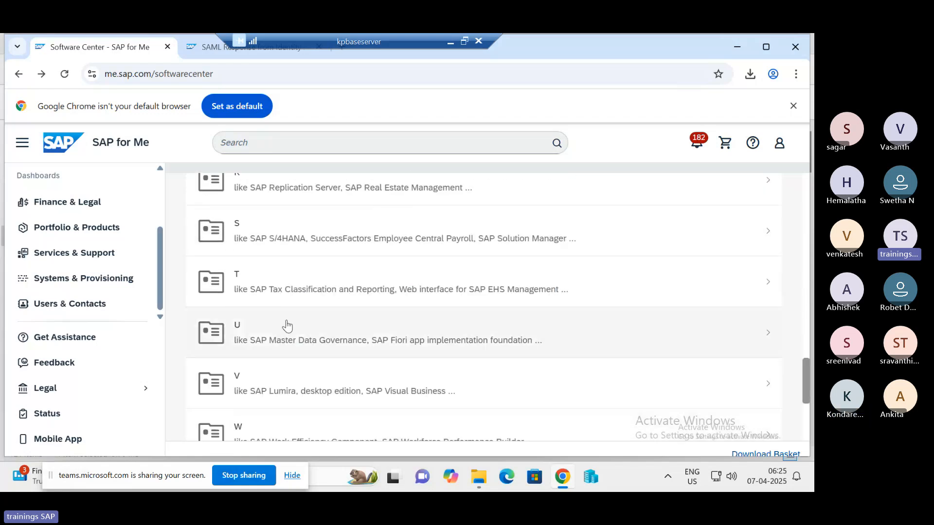
click(268, 232)
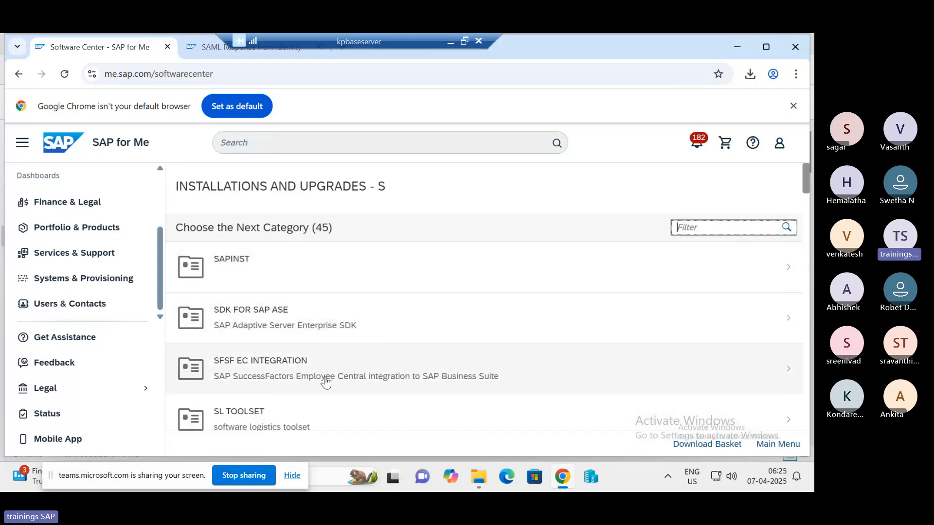
- Download the SAPKITABC7 installation archive for ST-A/PI 01W_731
scroll(324, 382, down, 5)
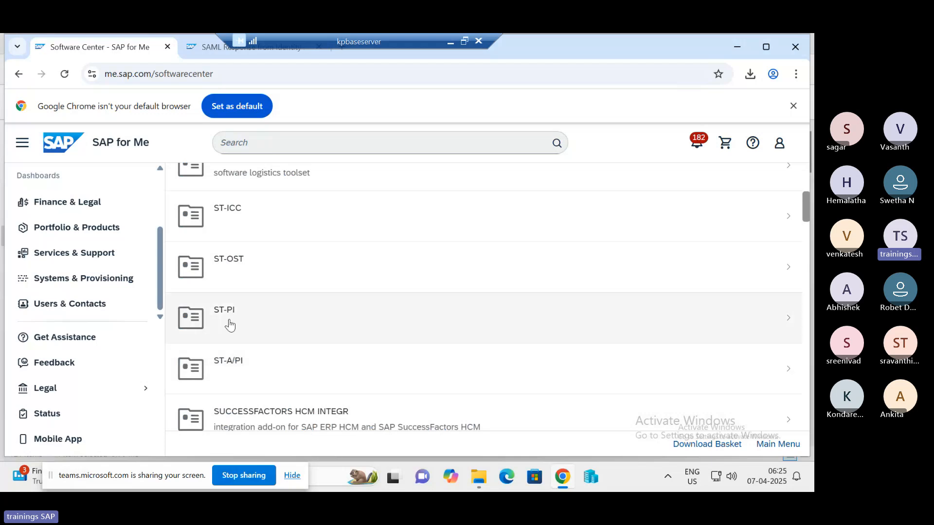
click(245, 369)
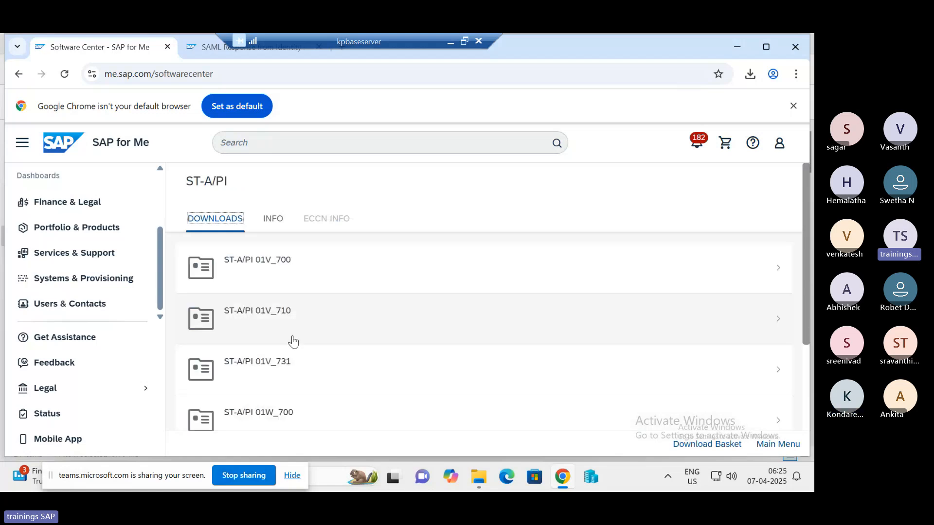
scroll(299, 379, down, 3)
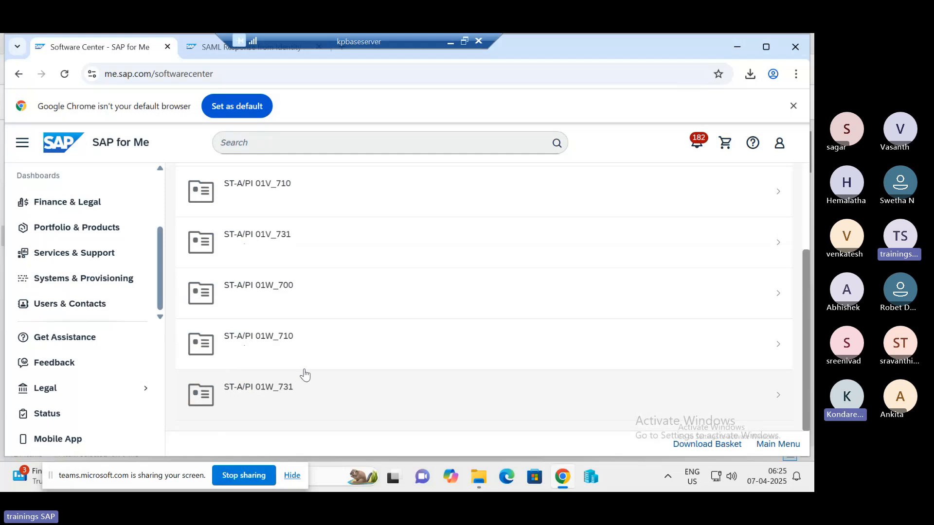
click(275, 399)
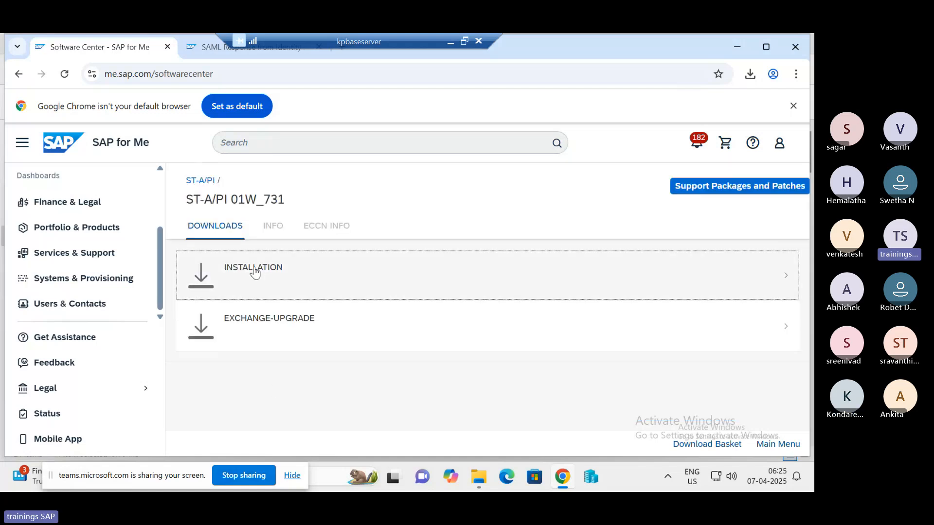
click(254, 269)
scroll(287, 357, down, 1)
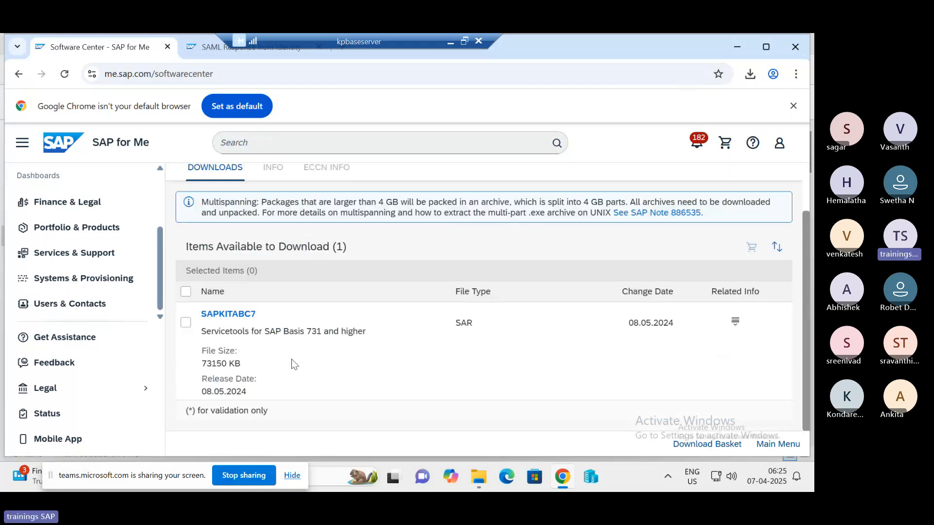
click(224, 314)
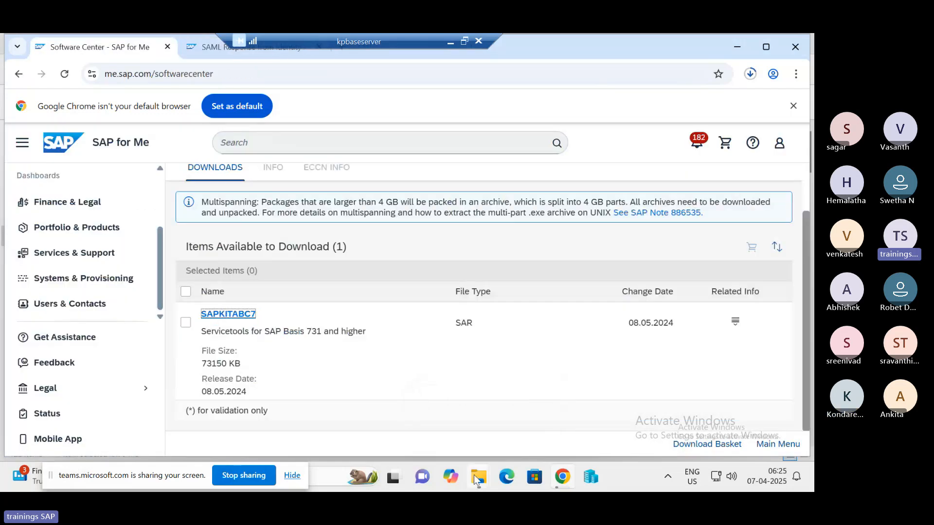
- Copy the downloaded KITABC7.SAR from Downloads into the saploc\trans\EPS\download folder on kponline1 using File Explorer
mouse_move(475, 466)
click(547, 414)
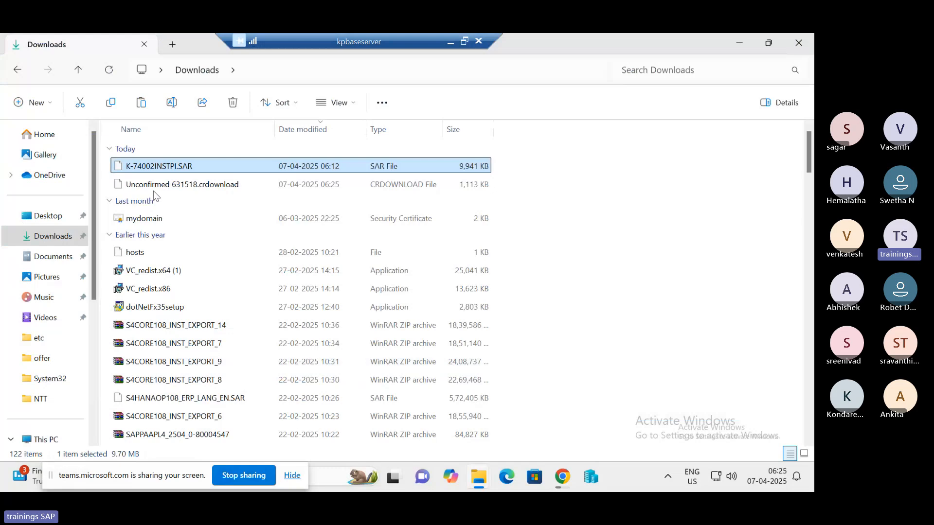
click(52, 237)
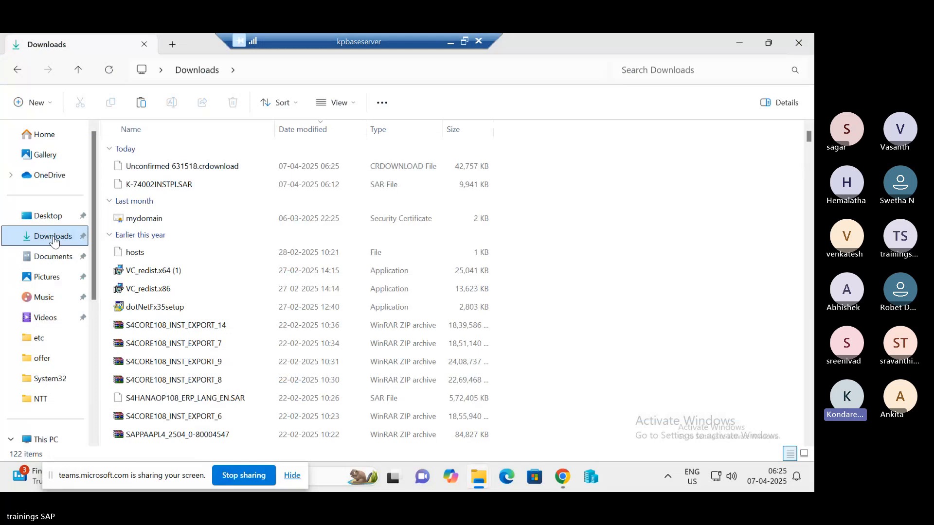
click(150, 165)
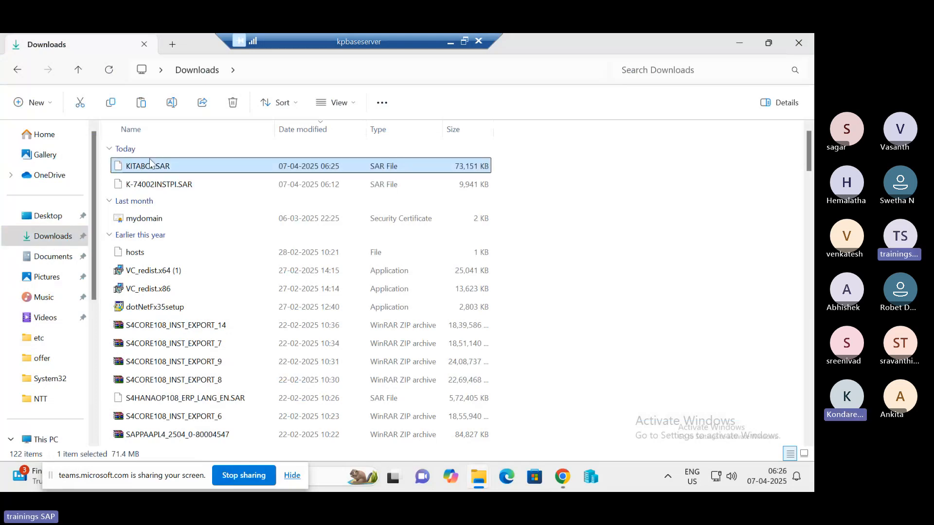
mouse_move(478, 477)
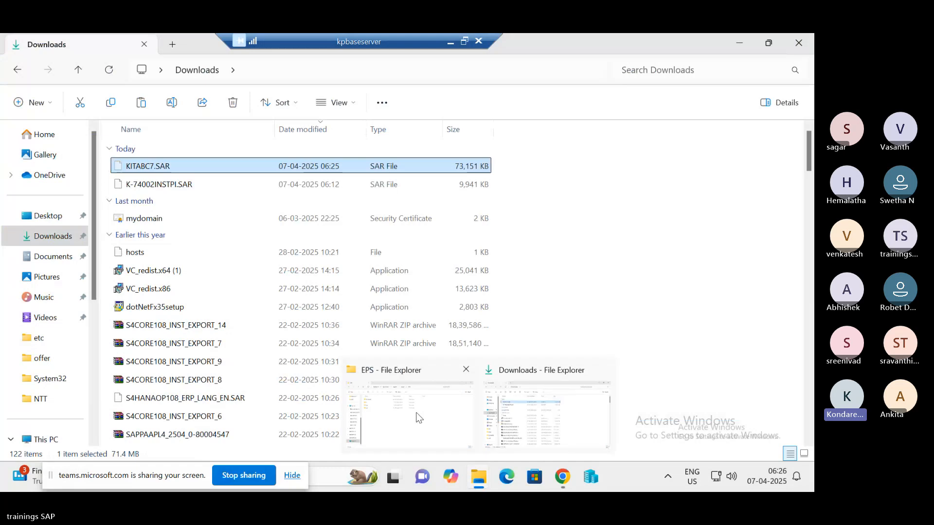
click(423, 414)
click(145, 151)
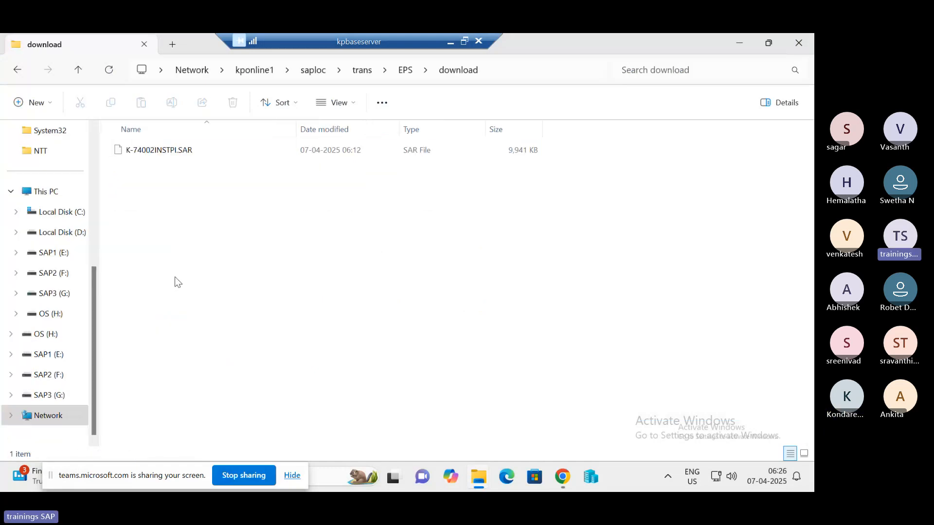
key(ctrl+v)
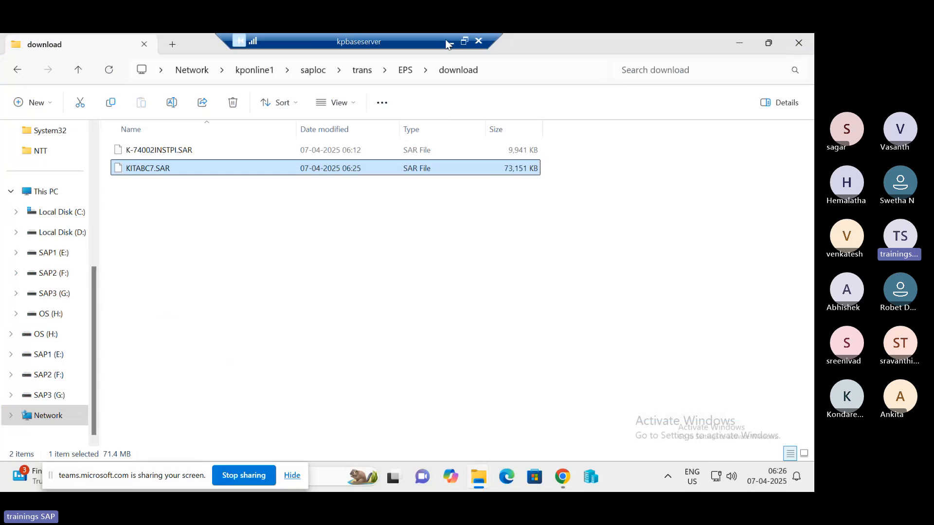
- Leave the kpbaseserver remote desktop and mute everyone in the Teams meeting
click(447, 44)
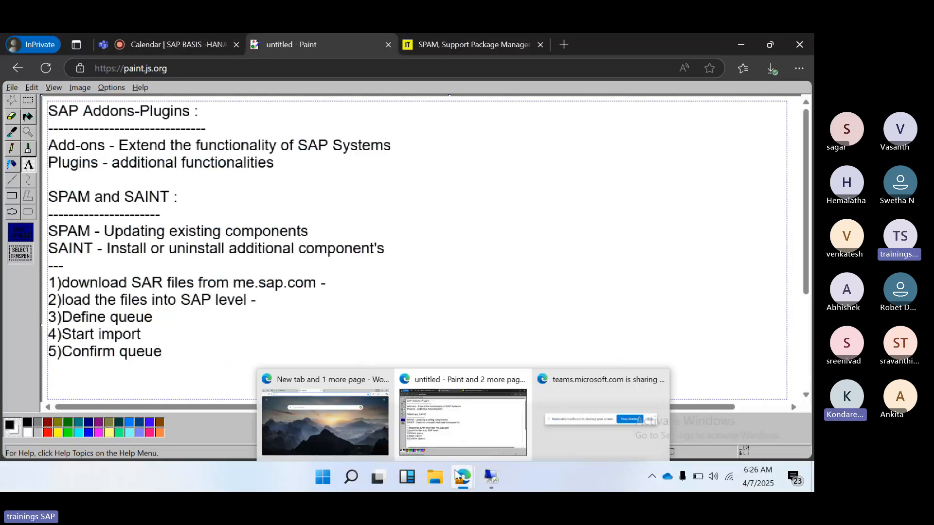
click(138, 41)
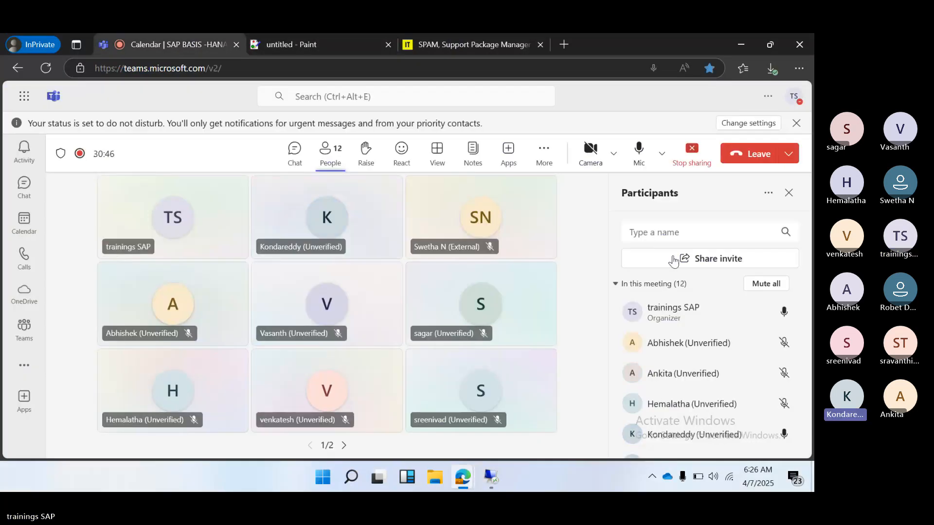
click(759, 284)
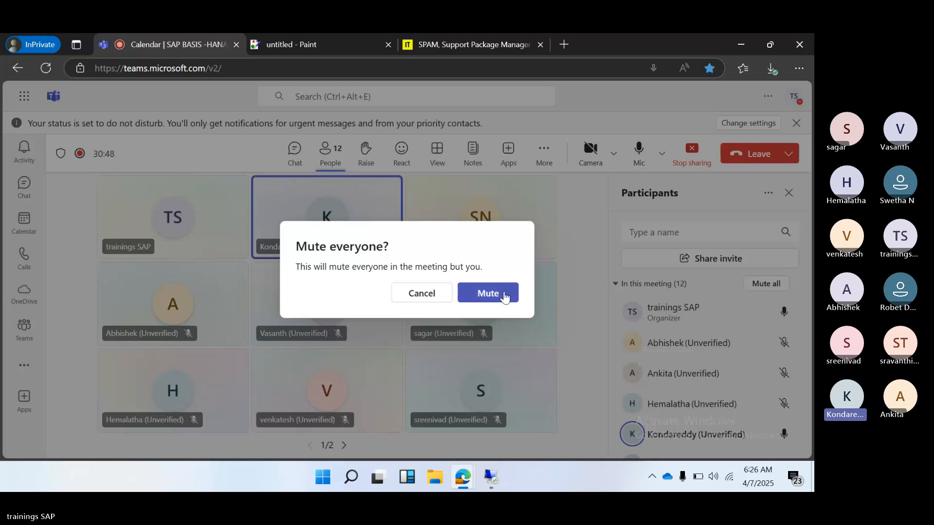
click(488, 293)
- Switch to the remote desktop running the Add-On Installation Tool, load the SAR archives from the application server, and return to the add-on overview
mouse_move(491, 479)
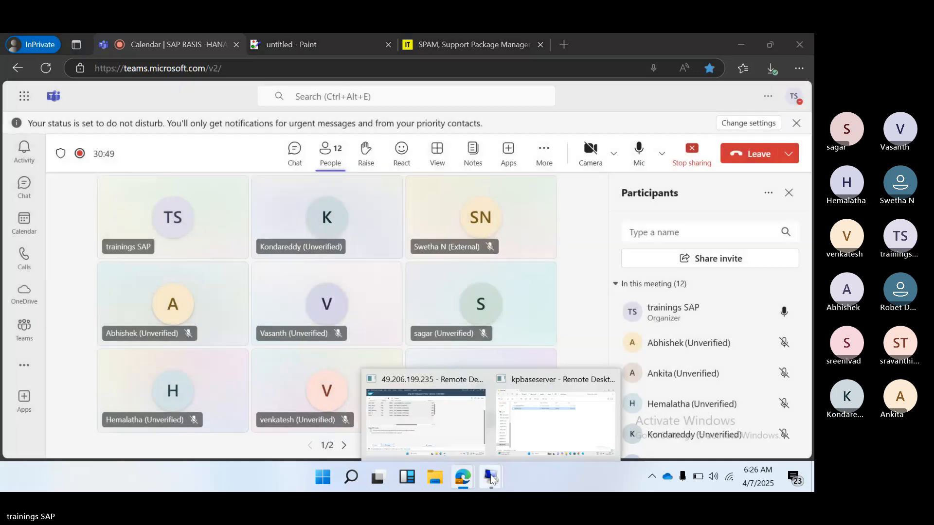
click(490, 451)
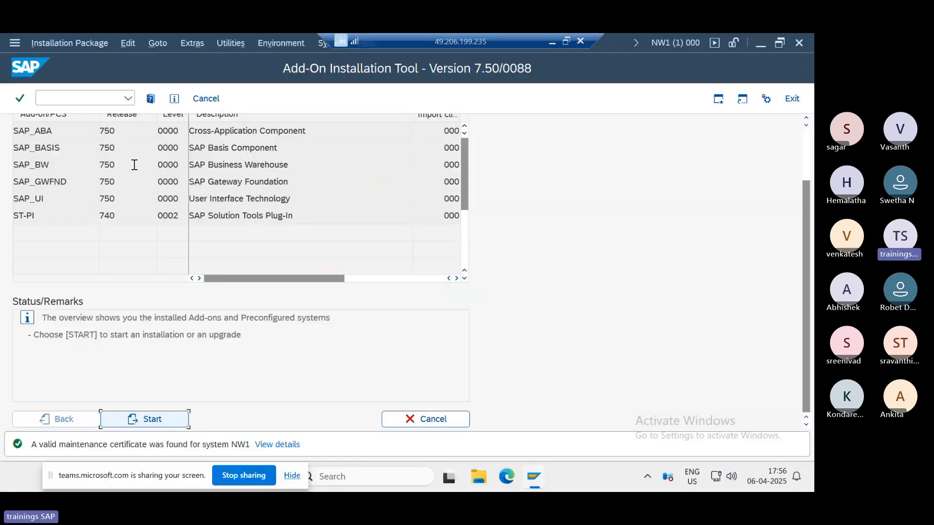
click(128, 98)
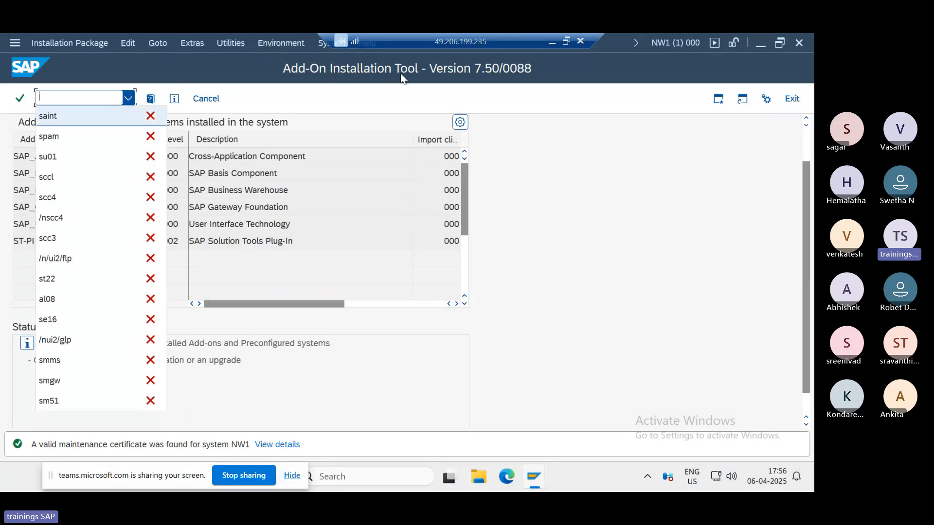
click(601, 122)
click(55, 44)
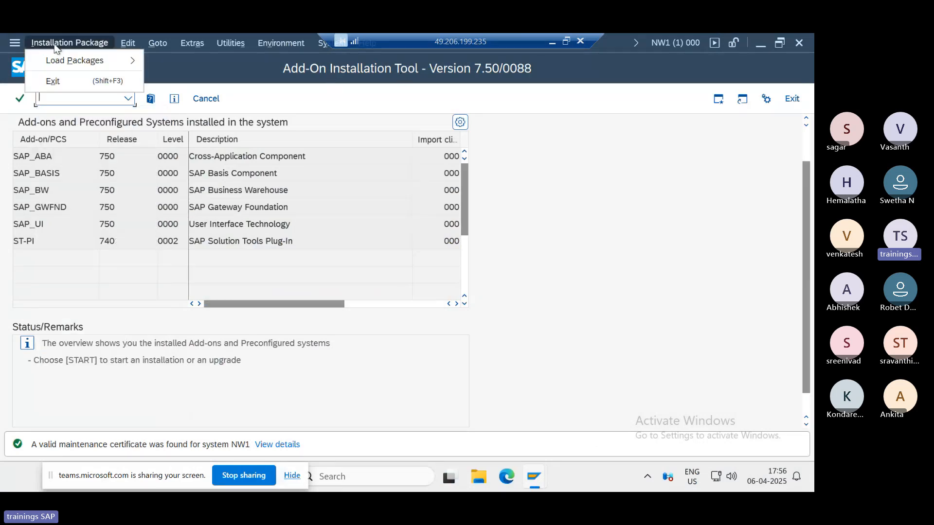
mouse_move(81, 59)
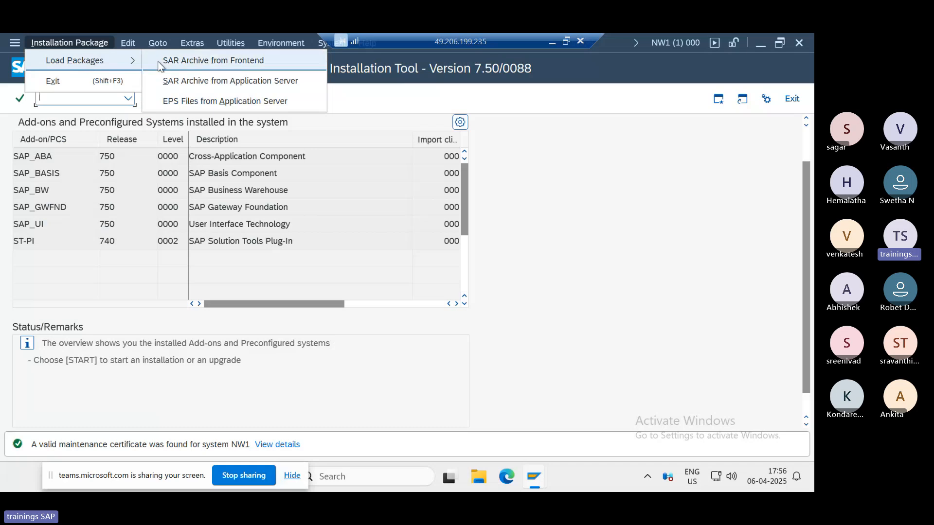
click(208, 82)
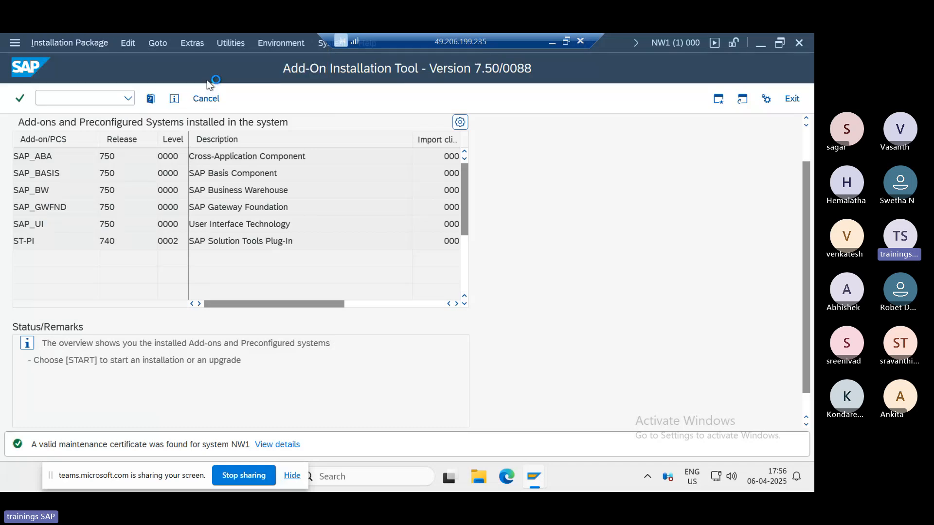
click(227, 397)
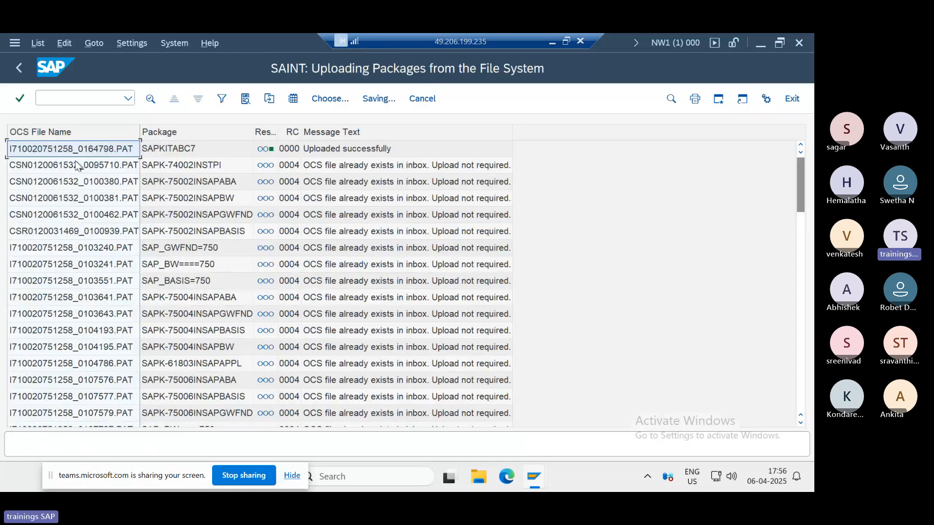
click(17, 68)
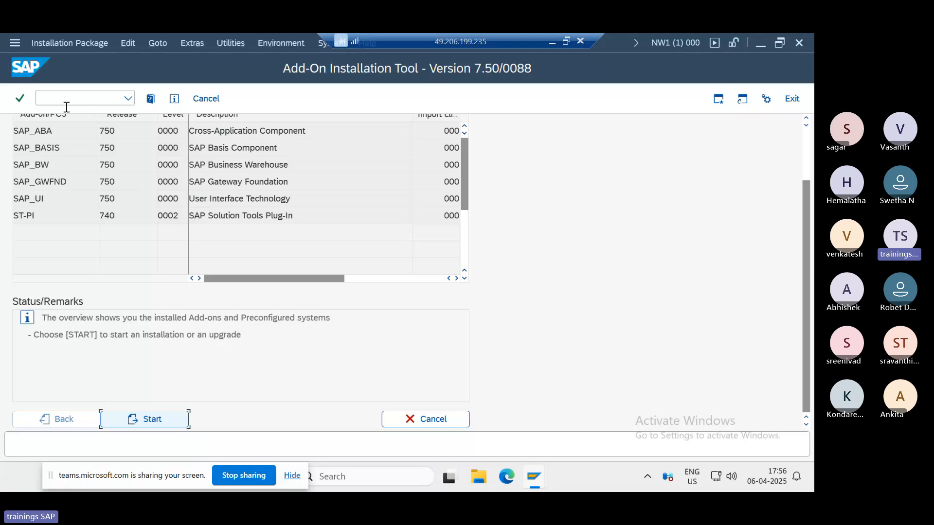
- Start a new add-on installation and select the ST-A/PI 01W_731 package among the installable add-ons
scroll(171, 301, up, 2)
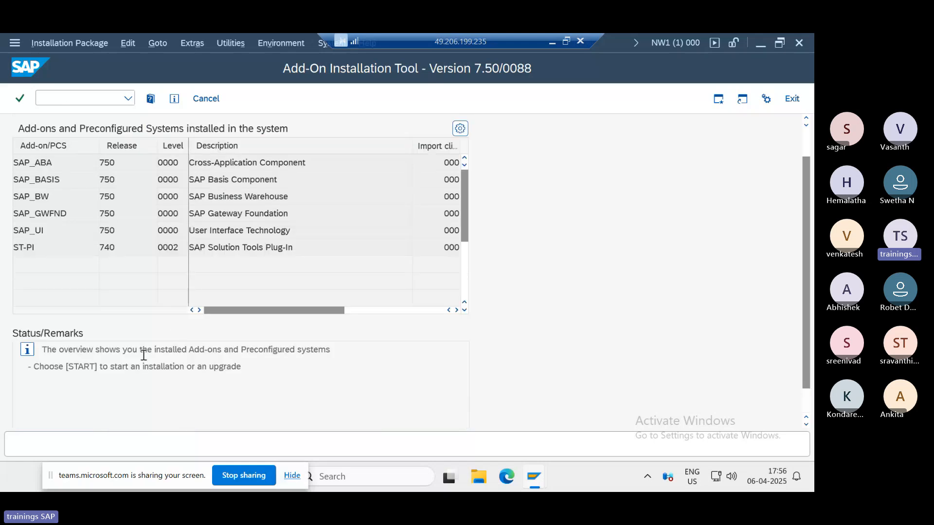
scroll(143, 380, down, 2)
click(153, 421)
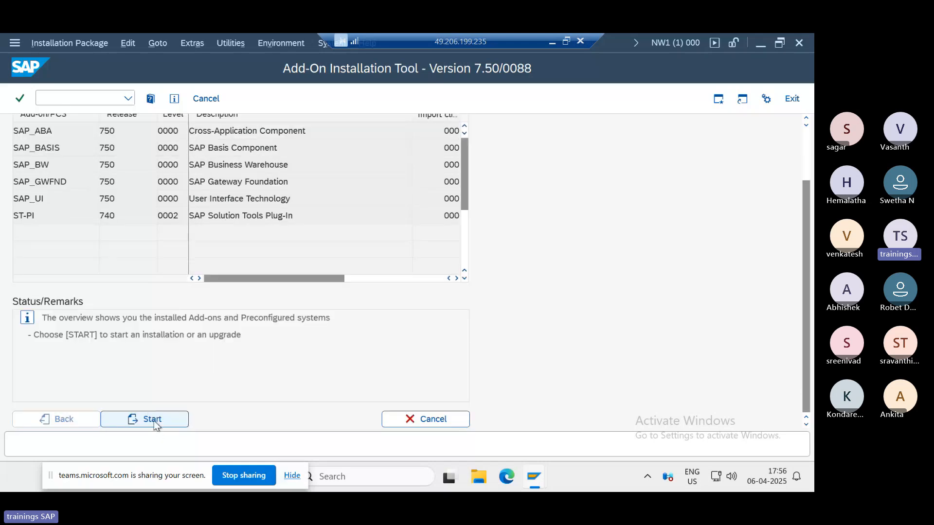
scroll(73, 262, up, 1)
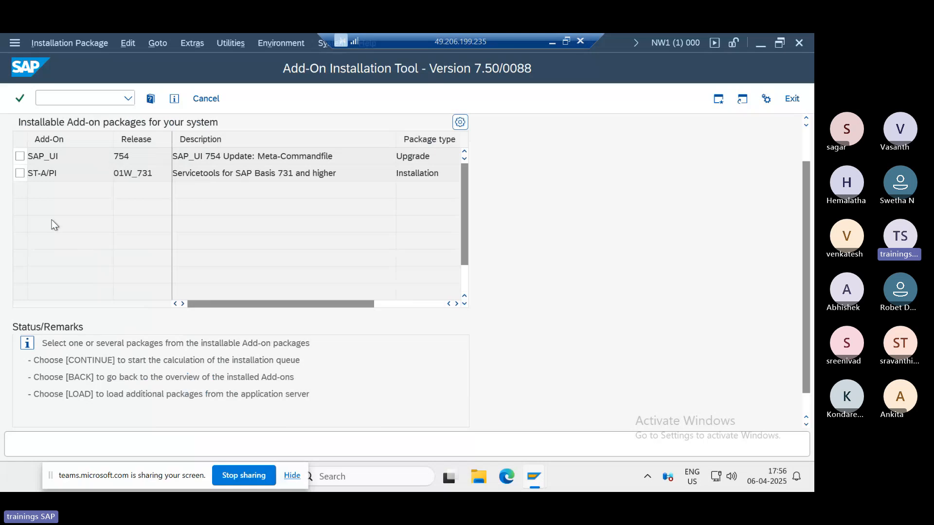
click(19, 172)
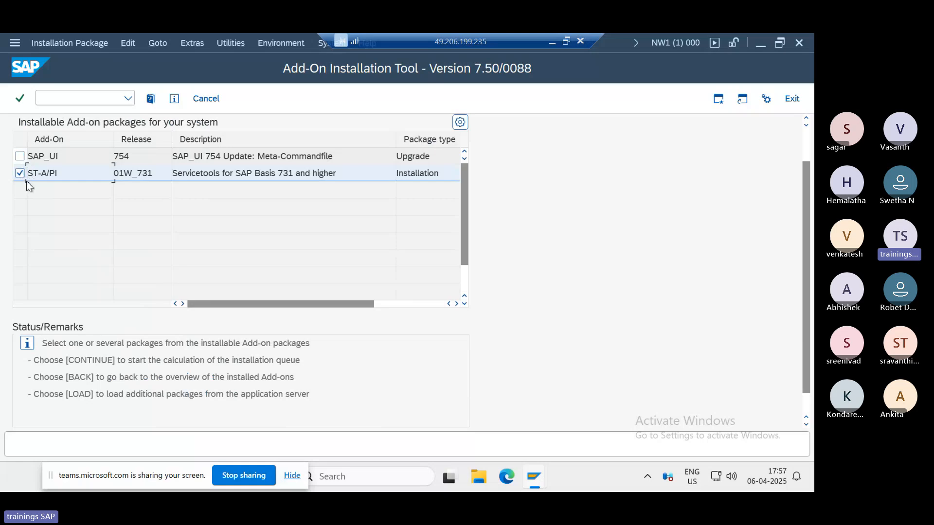
scroll(46, 229, down, 1)
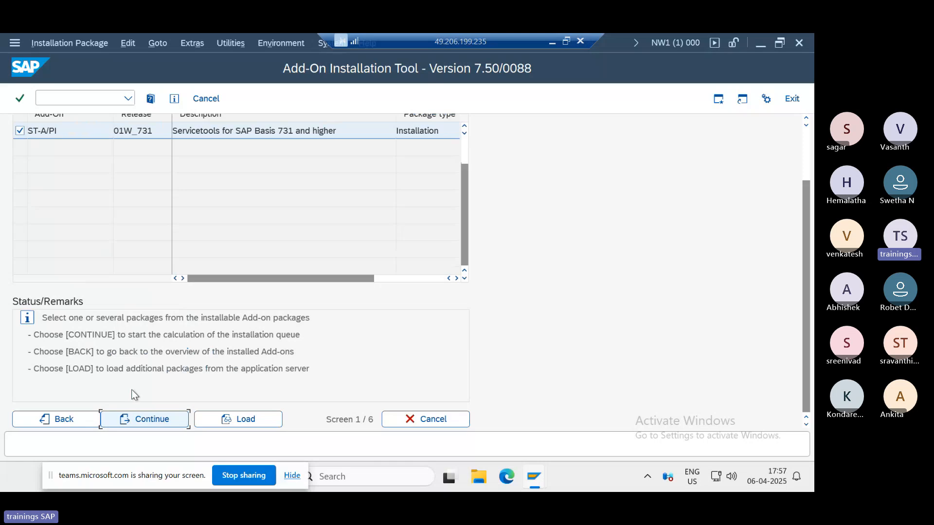
- Continue with the selected ST-A/PI 01W_731 package and leave all target support packages empty in the support package selection
click(141, 421)
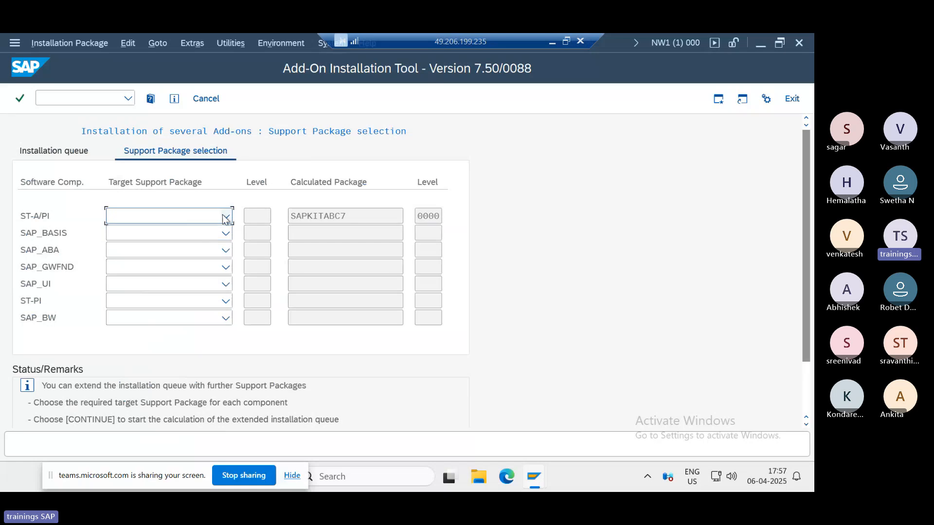
drag(311, 217, 347, 217)
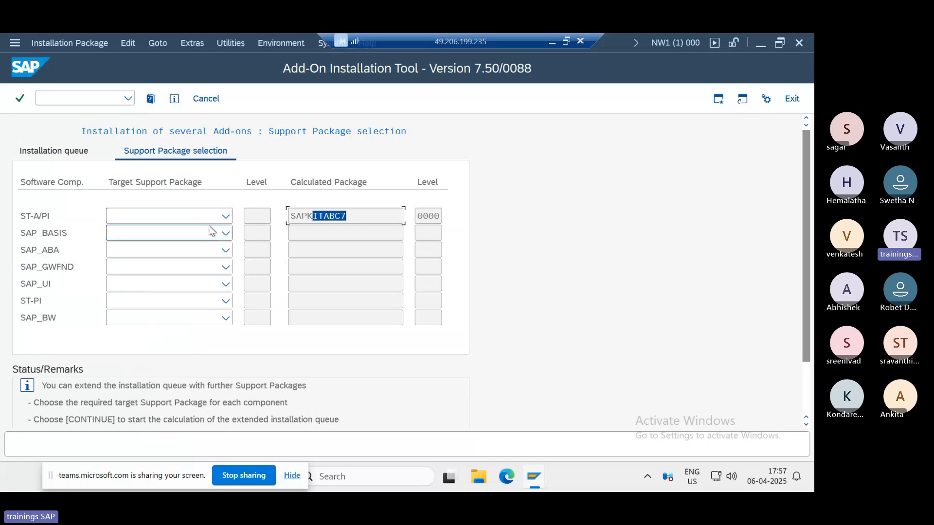
click(227, 218)
click(653, 264)
scroll(526, 336, down, 2)
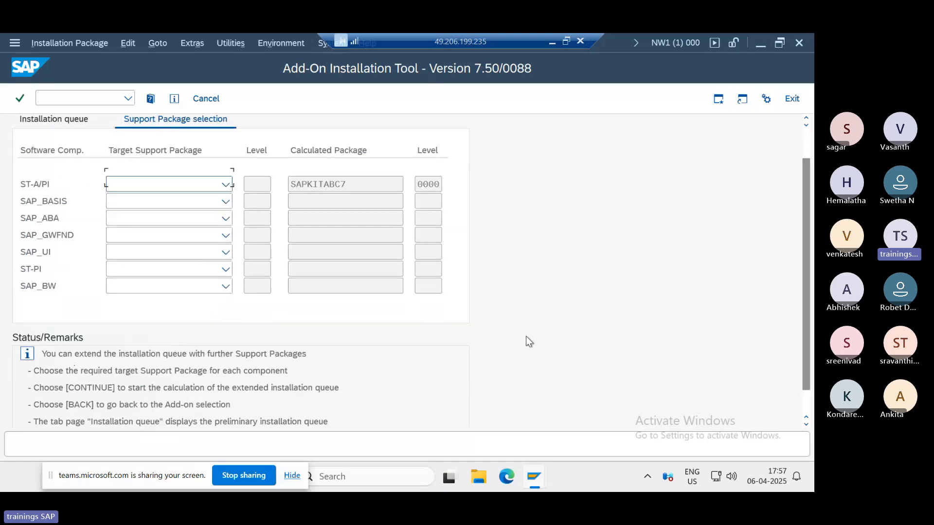
- Continue with the calculated queue without adding Modification Adjustment Transports, and confirm the important SAP Notes
click(164, 421)
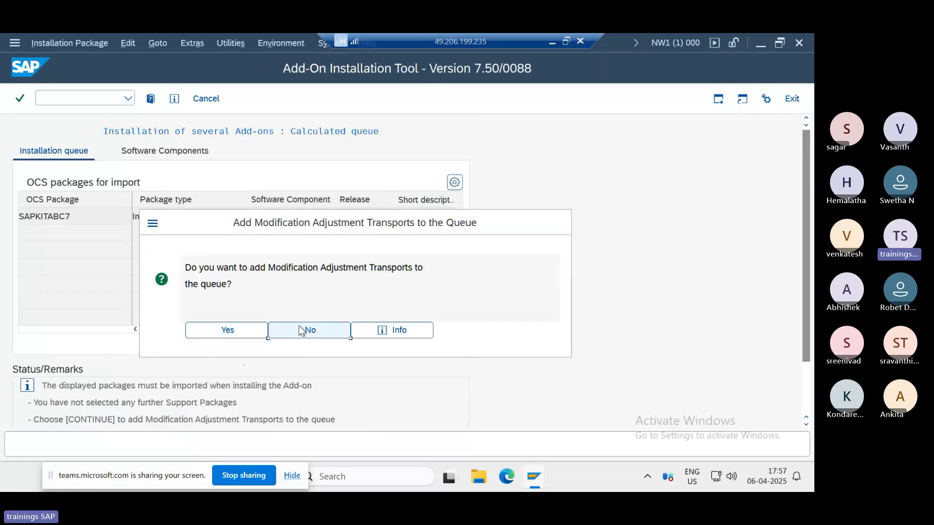
click(306, 329)
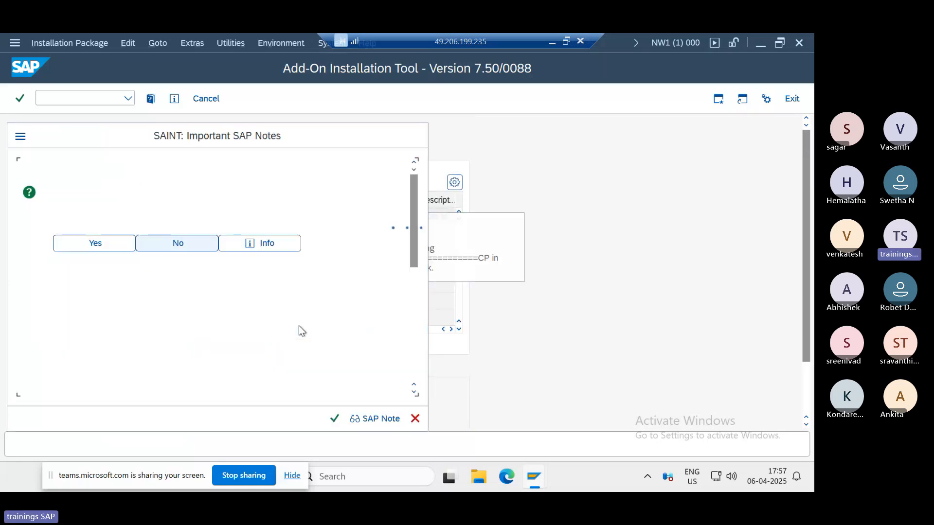
click(333, 419)
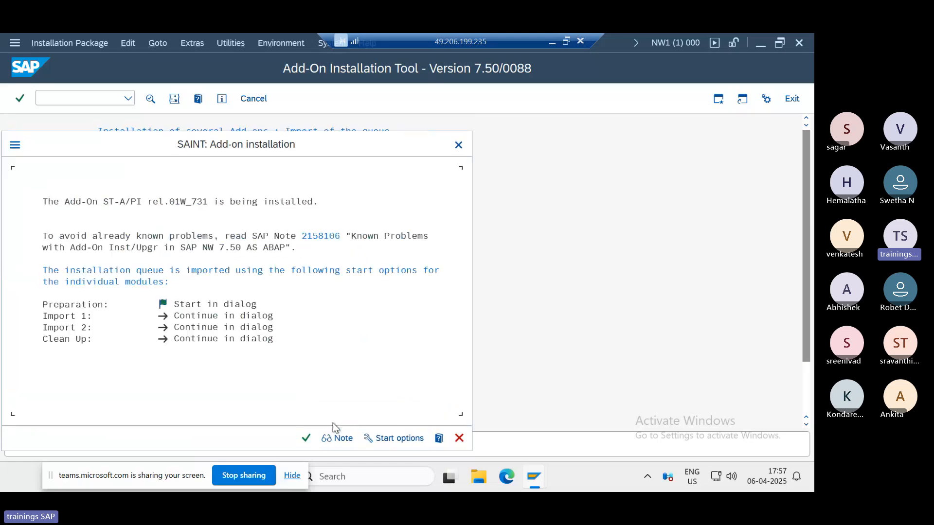
- Set the Import 1 start option to Continue in background immediately and start the add-on installation
click(380, 439)
click(138, 242)
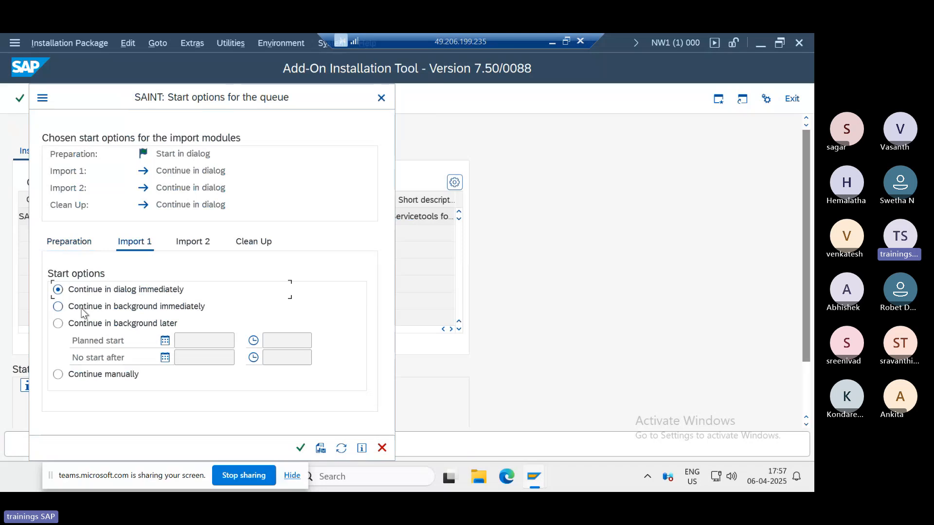
click(84, 310)
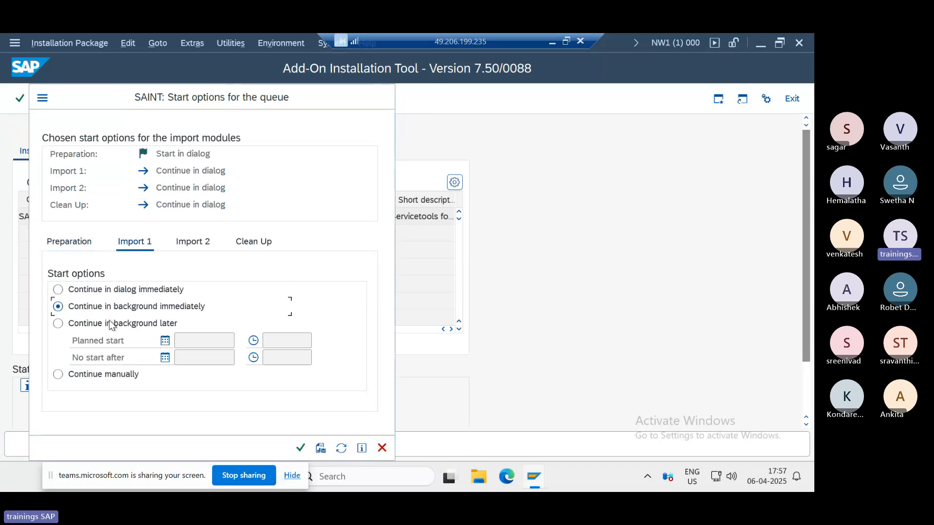
click(301, 449)
click(302, 439)
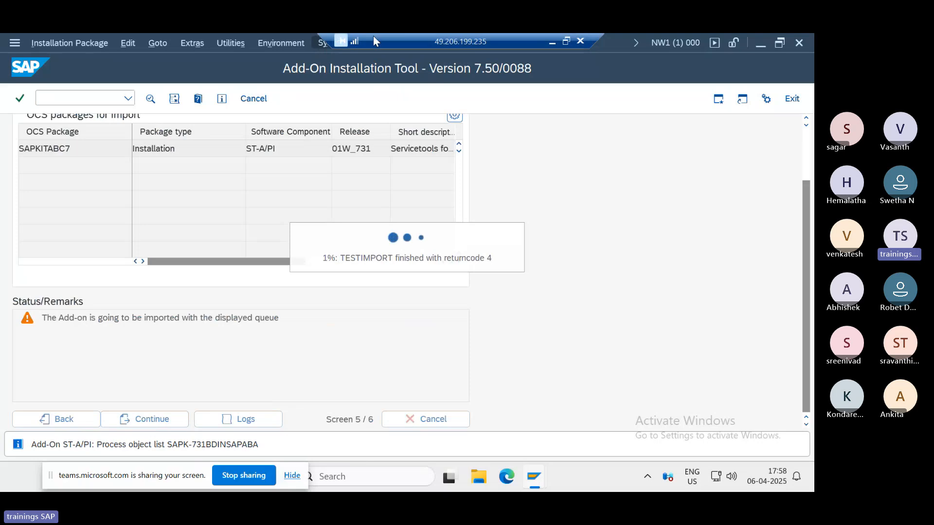
- Look at the SPAM and SAINT notes in the browser's Paint page, and return to the remote desktop running the Add-On Installation Tool
drag(372, 36, 470, 38)
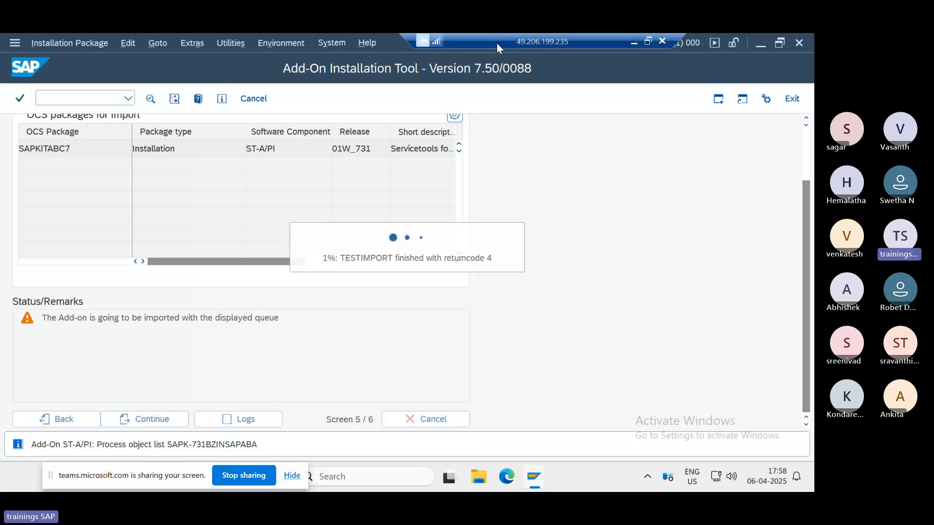
drag(497, 43, 393, 43)
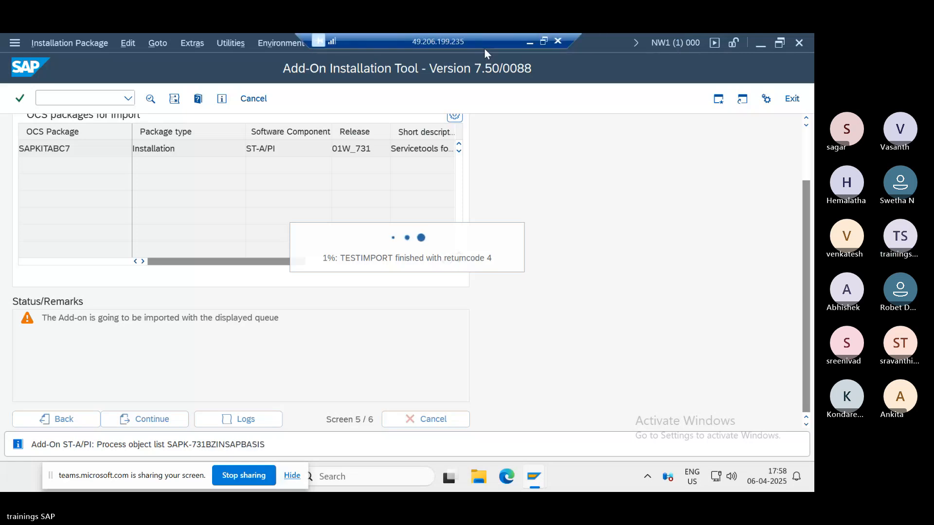
click(529, 43)
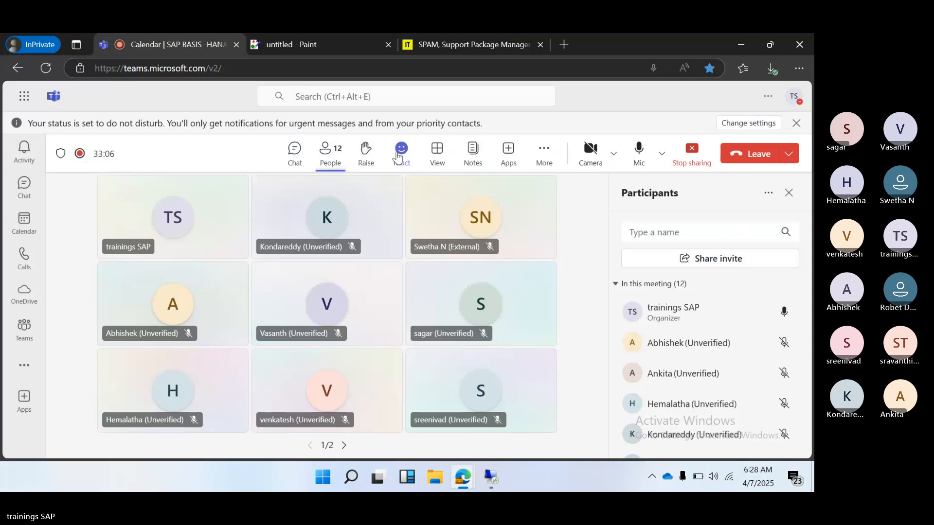
click(314, 35)
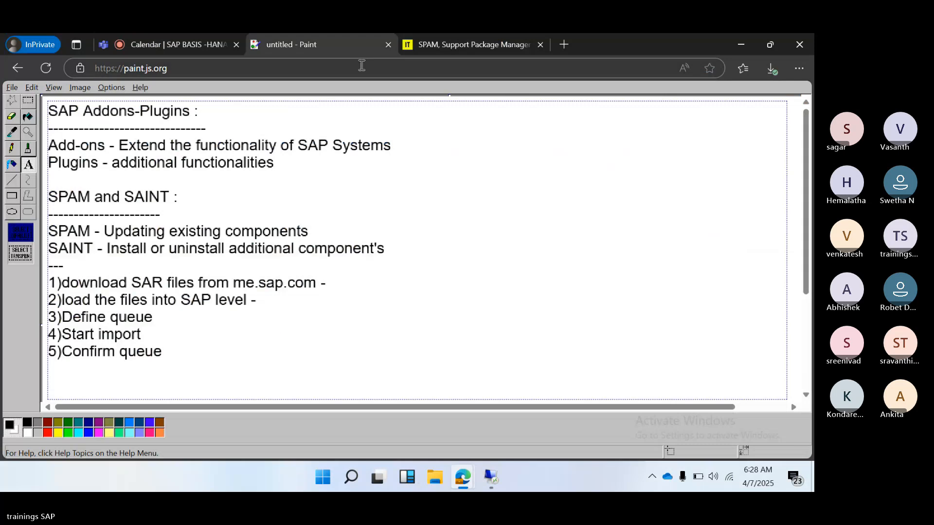
click(199, 40)
mouse_move(495, 475)
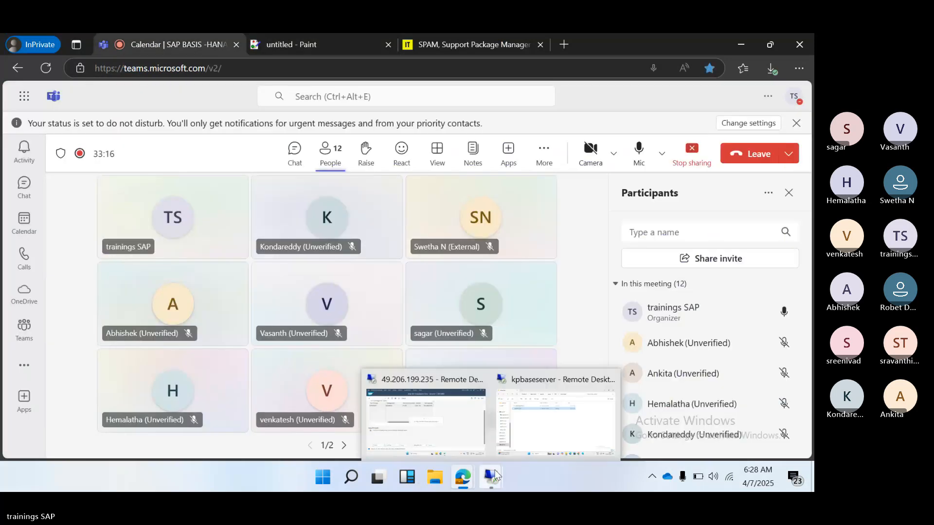
click(398, 401)
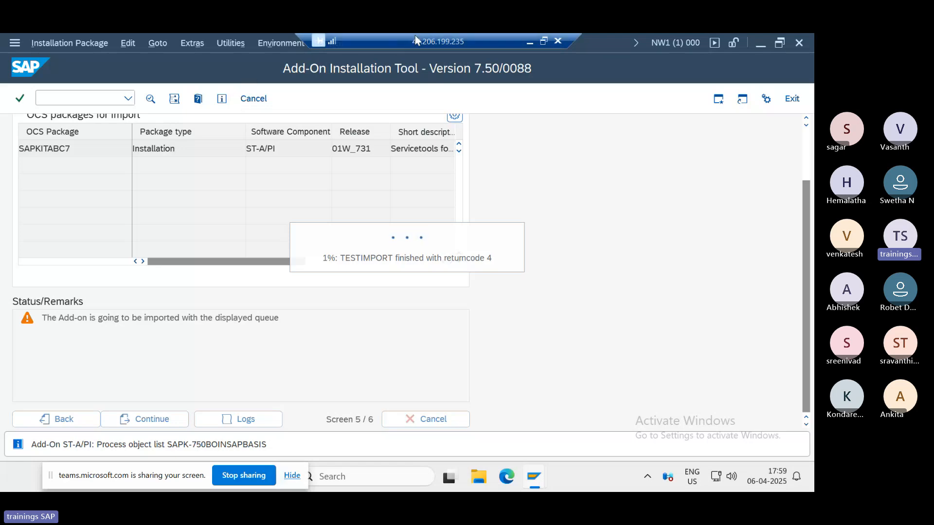
- Confirm the user-defined stop to continue the import in the background, and refresh the installation phase status
drag(421, 40, 477, 38)
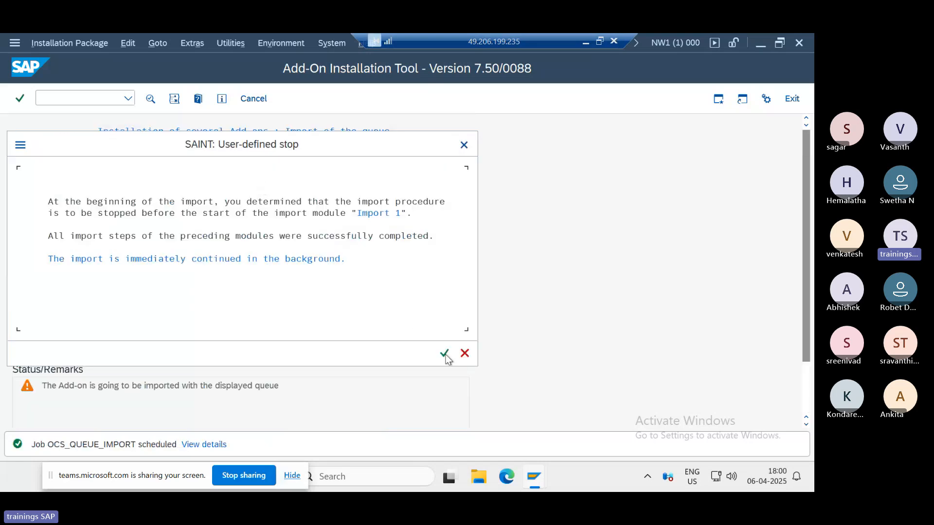
click(445, 355)
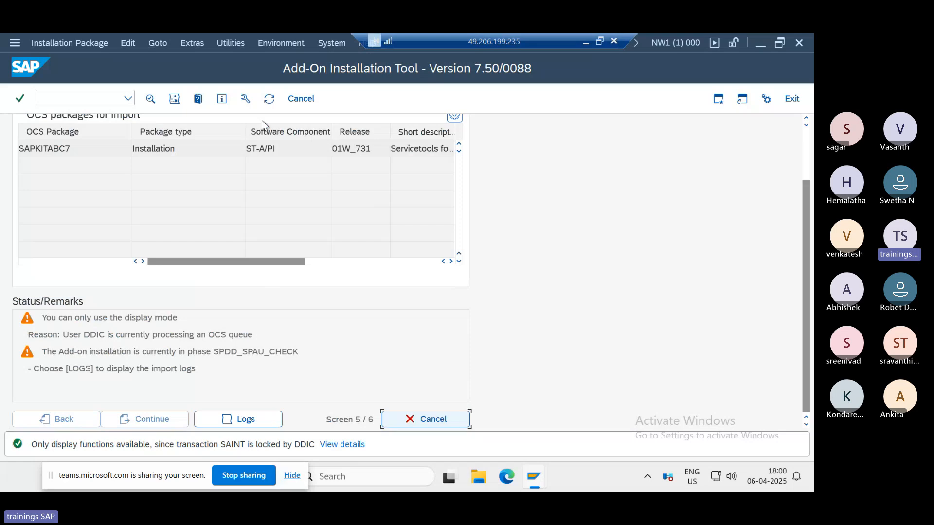
click(269, 98)
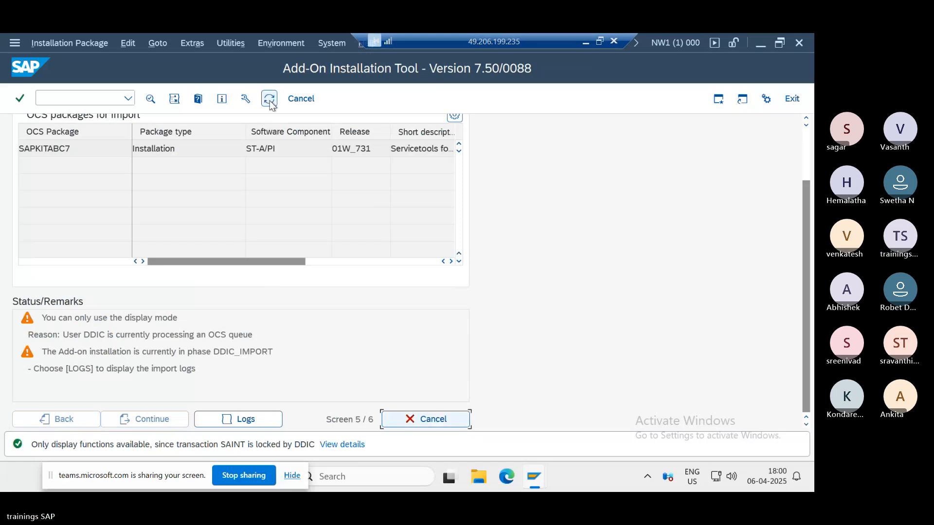
click(269, 99)
click(270, 101)
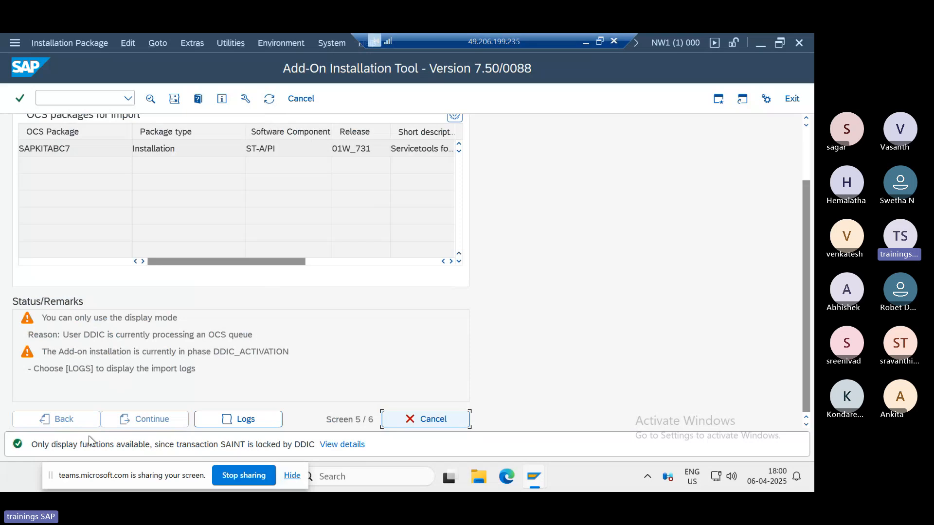
drag(161, 445, 360, 450)
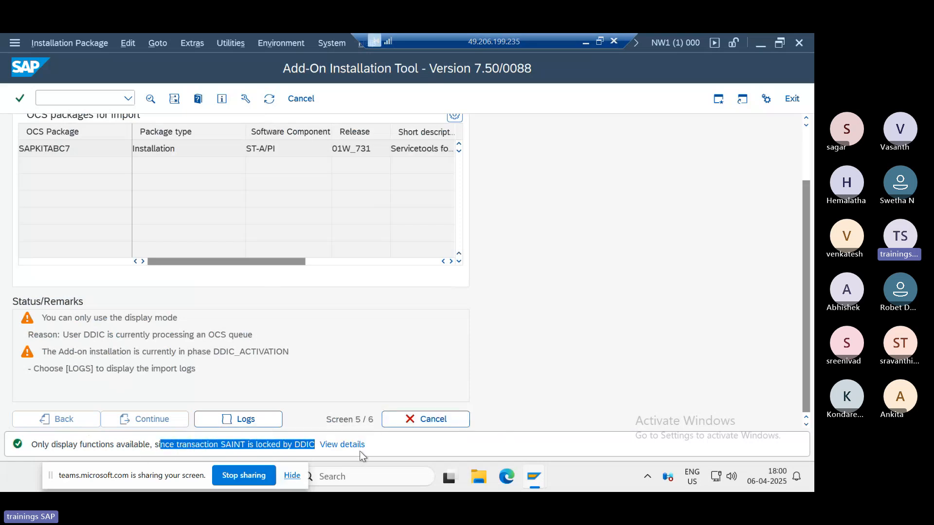
- Open the Support Package Manager with /nspam, check the OCS lock status and display the New Support Packages directory
click(84, 96)
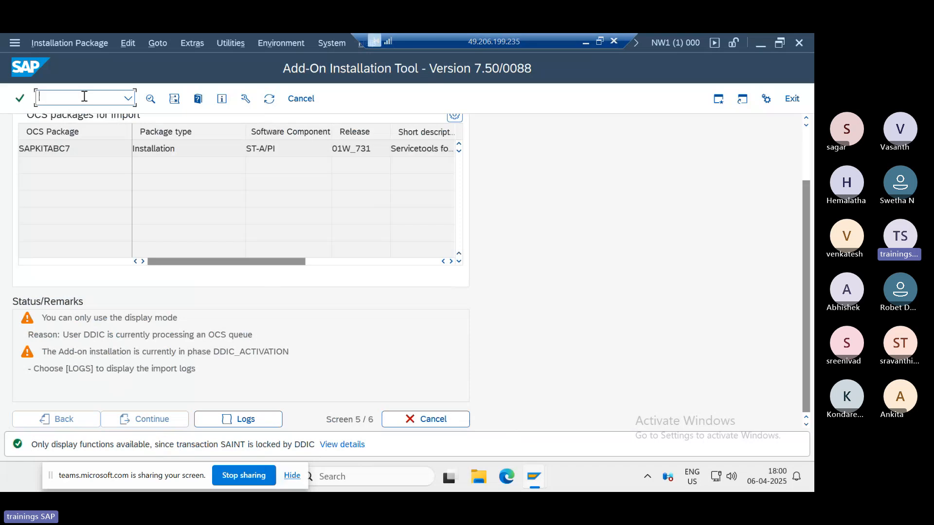
text(/nspam)
key(Return)
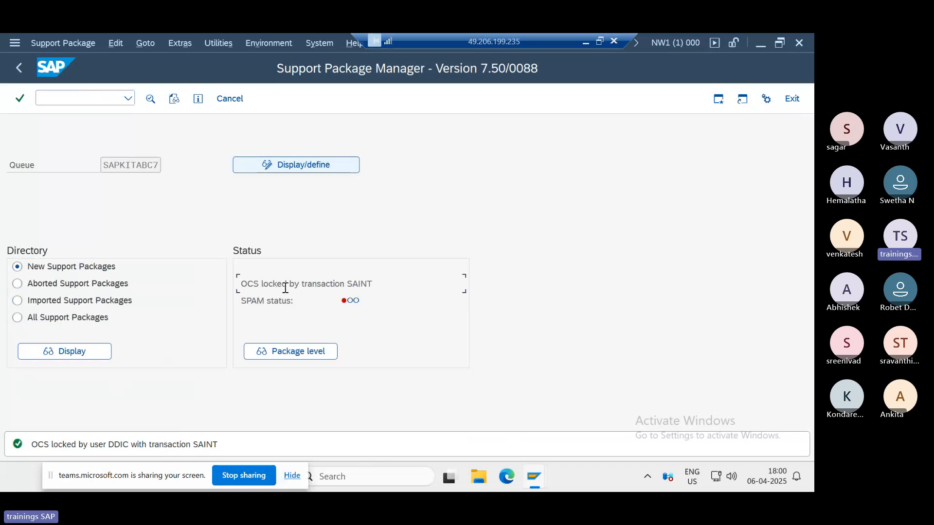
drag(286, 287, 379, 286)
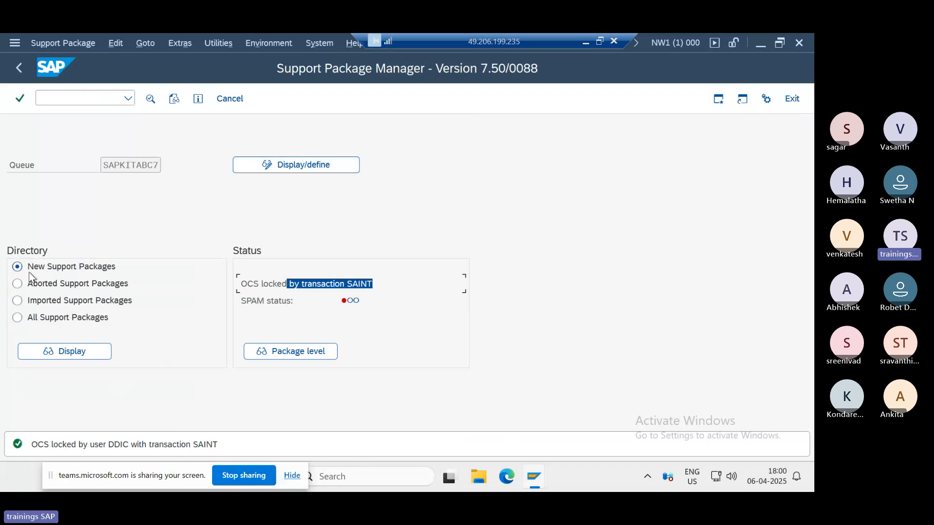
click(54, 351)
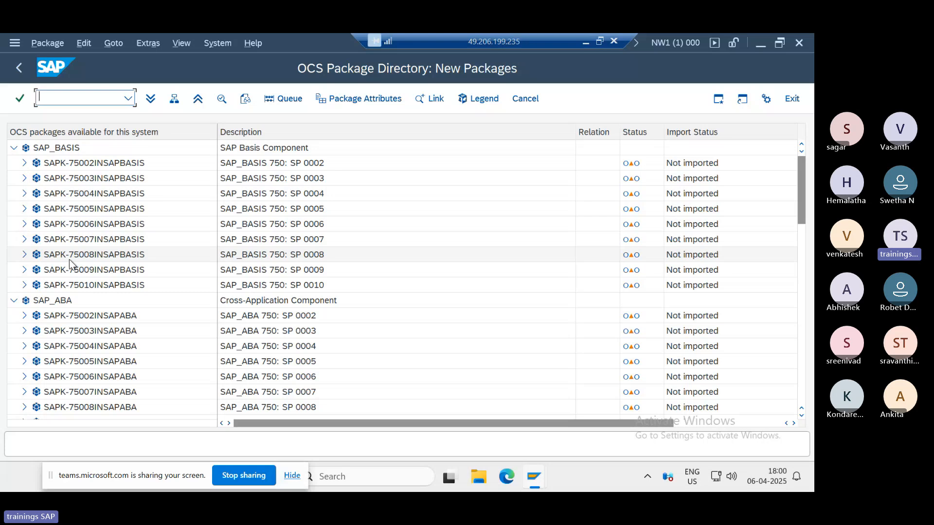
click(19, 68)
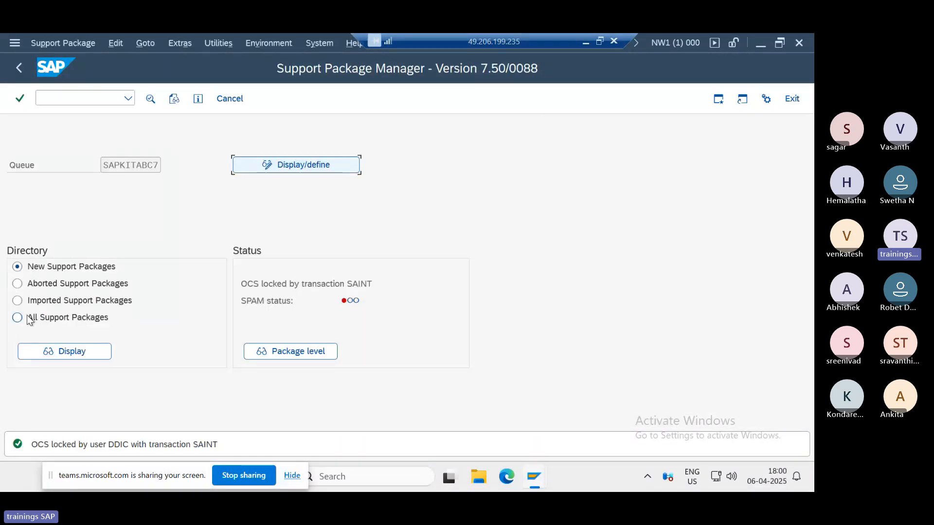
- Display the Imported Support Packages directory and collapse the SAP_BASIS, SAP_ABA, SAP_GWFND and SAP_UI components to view the rest
click(17, 300)
click(55, 351)
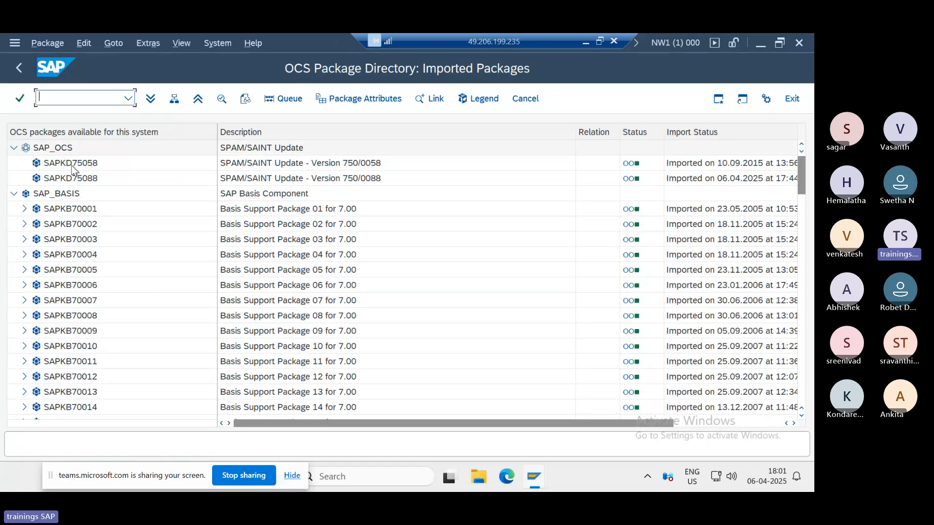
click(14, 194)
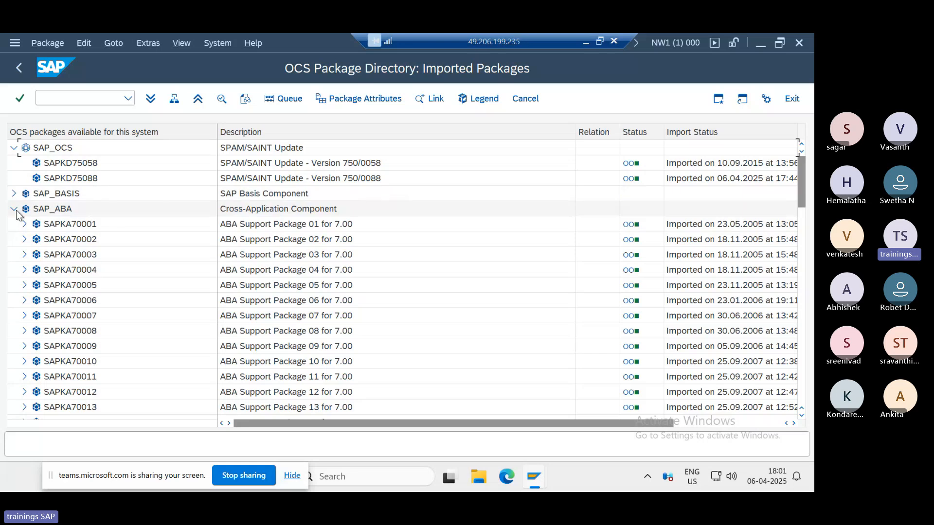
click(14, 208)
click(14, 223)
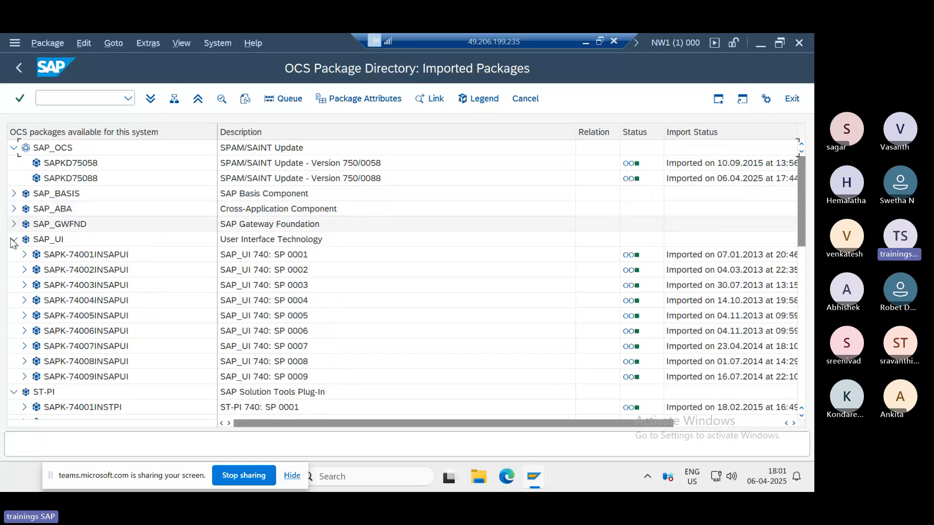
click(13, 239)
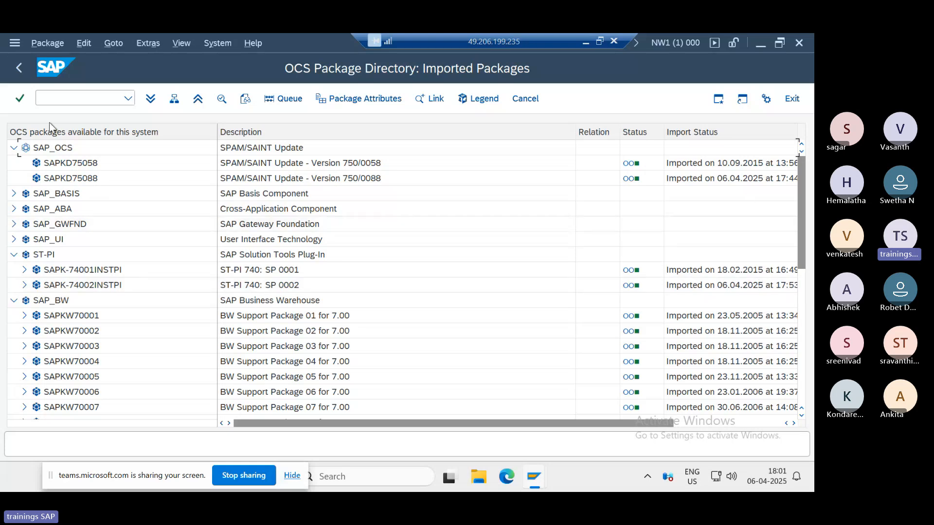
click(15, 68)
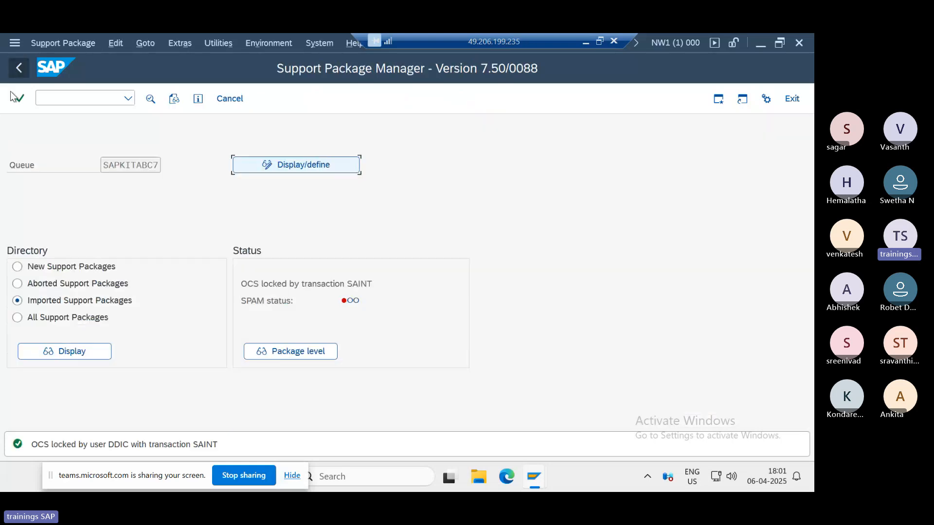
- Display the Aborted Support Packages directory, recheck the OCS lock status, and return to SAP Easy Access
click(37, 284)
click(42, 352)
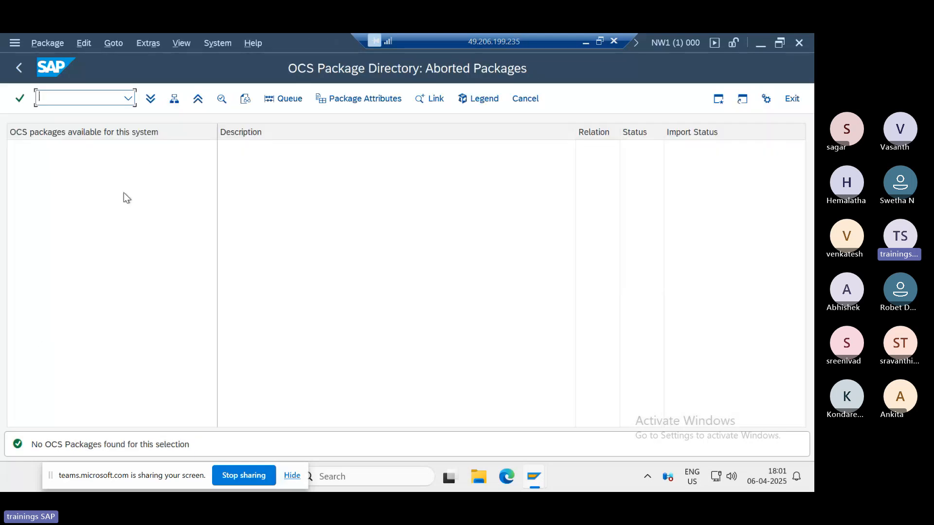
click(19, 72)
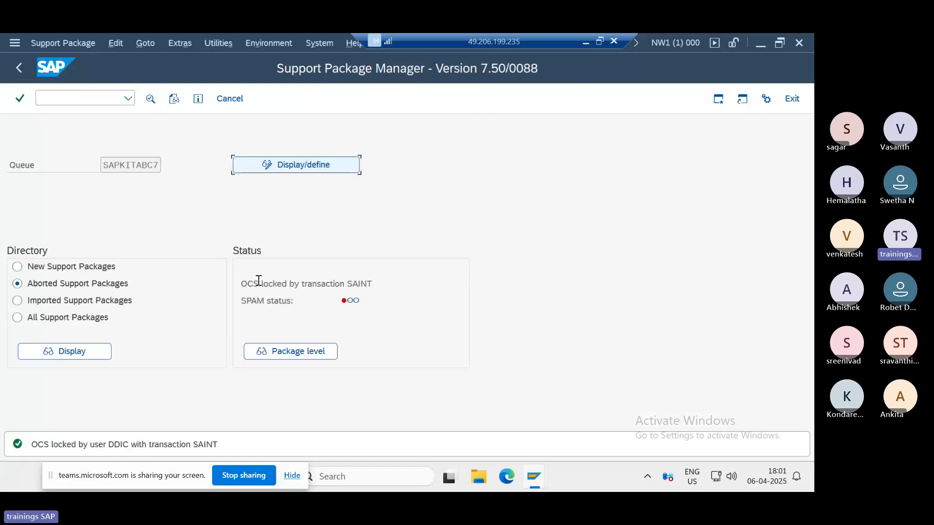
drag(287, 284, 345, 284)
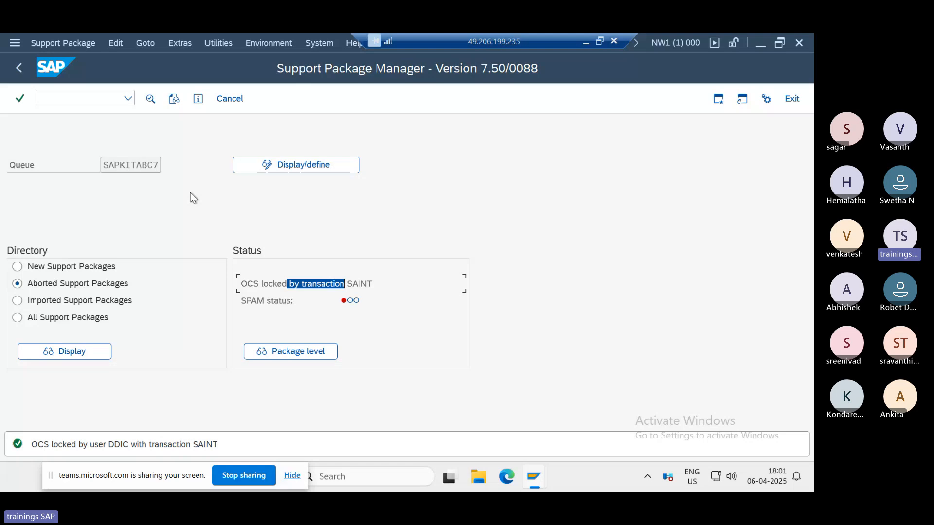
click(15, 71)
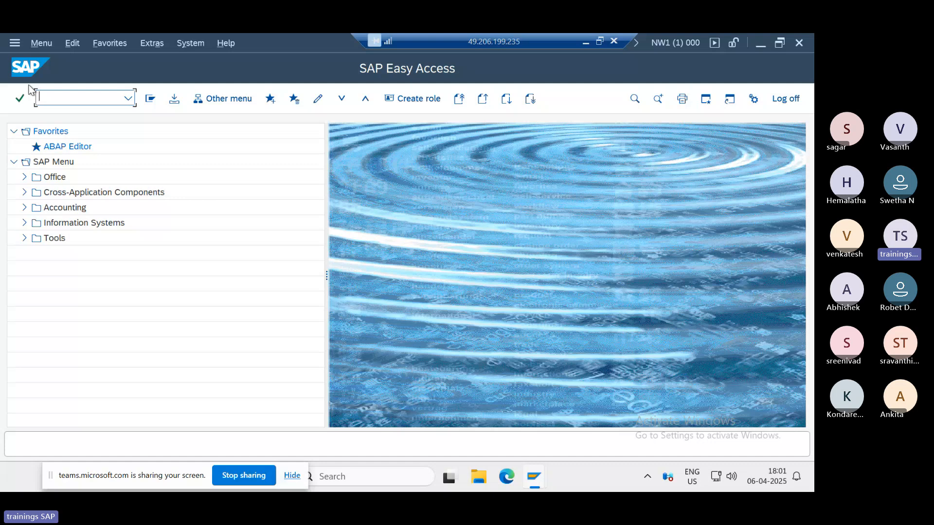
mouse_move(534, 477)
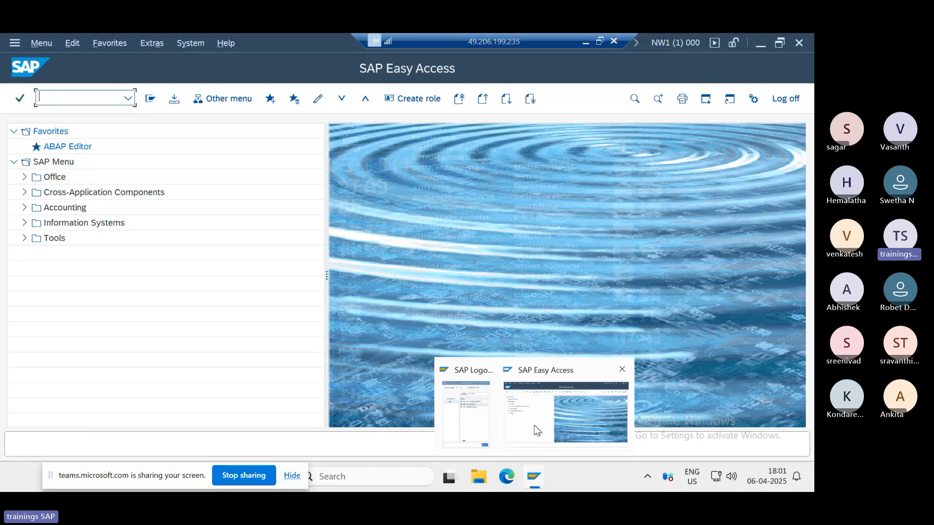
- Switch back to the Add-On Installation Tool window and refresh the import phase status of the ST-A/PI installation
click(534, 425)
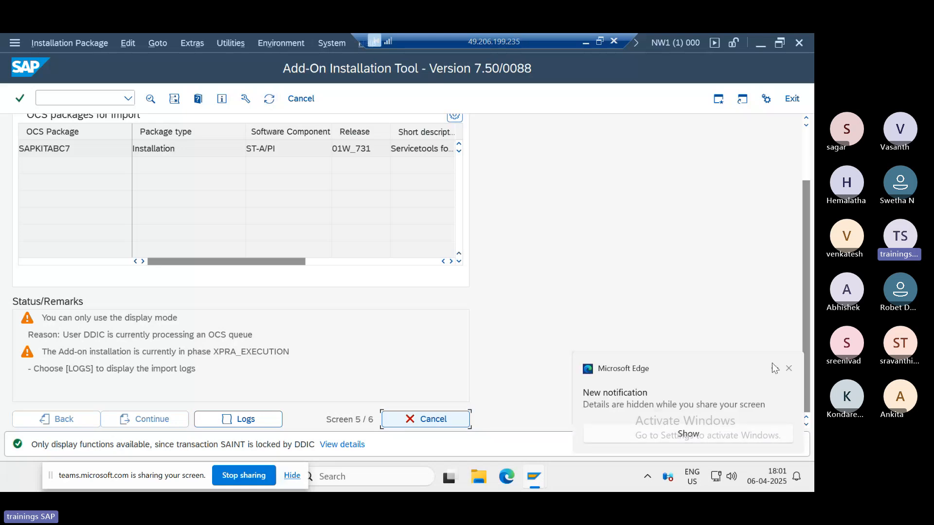
click(788, 369)
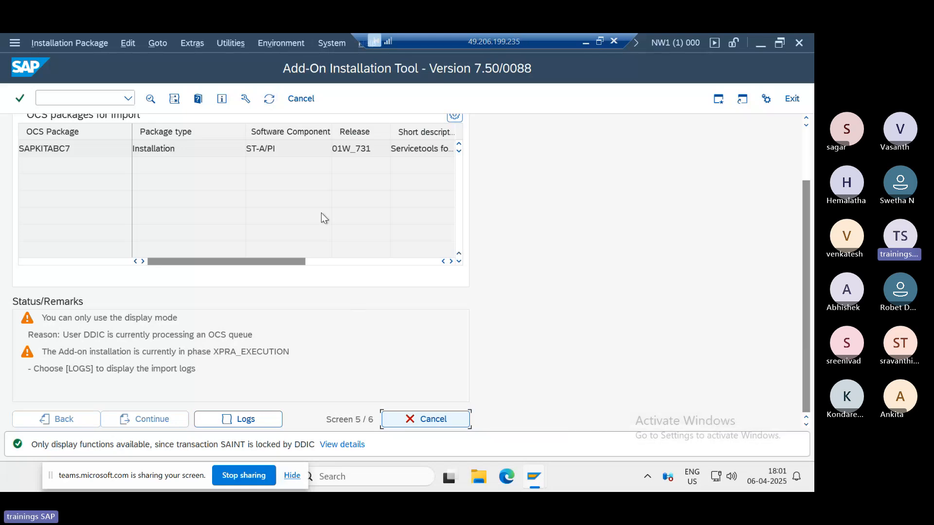
click(269, 99)
click(218, 350)
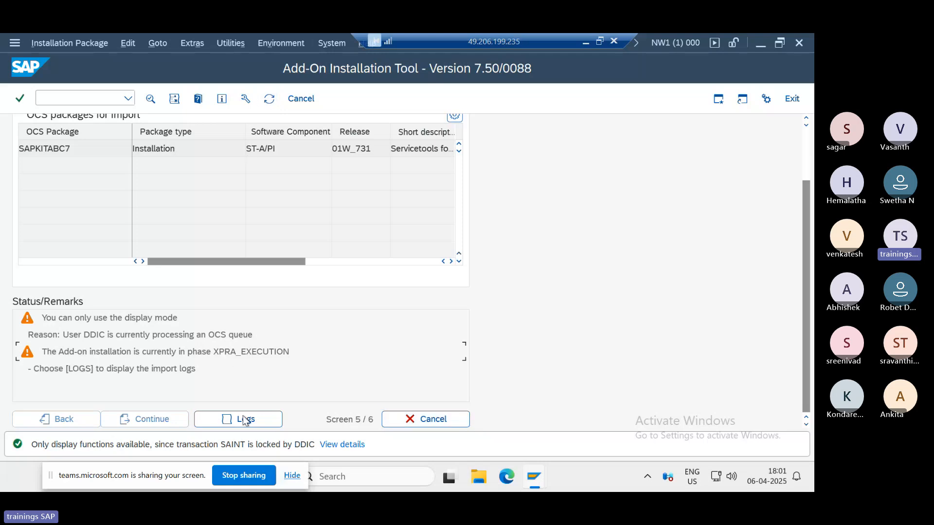
click(269, 101)
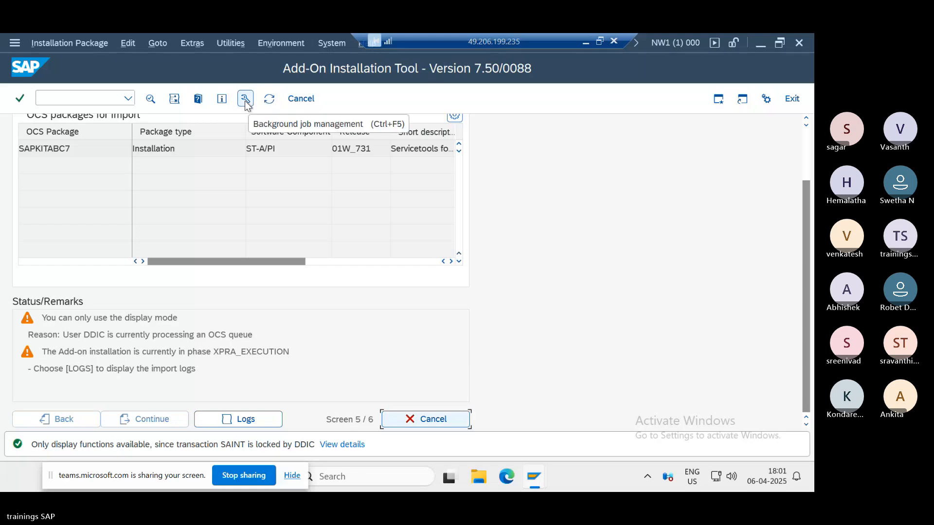
- Display the OCS_QUEUE_IMPORT background jobs through background job management, and return to the Add-On Installation Tool
click(245, 101)
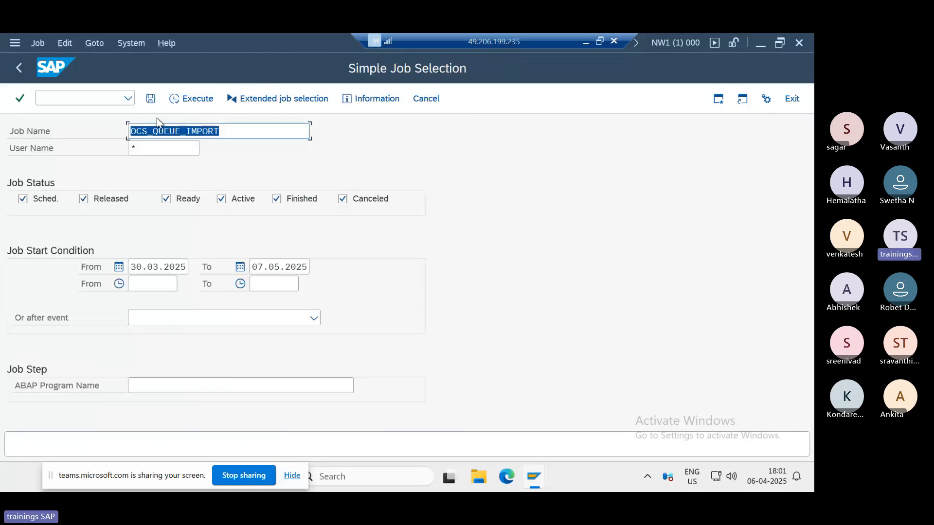
click(180, 100)
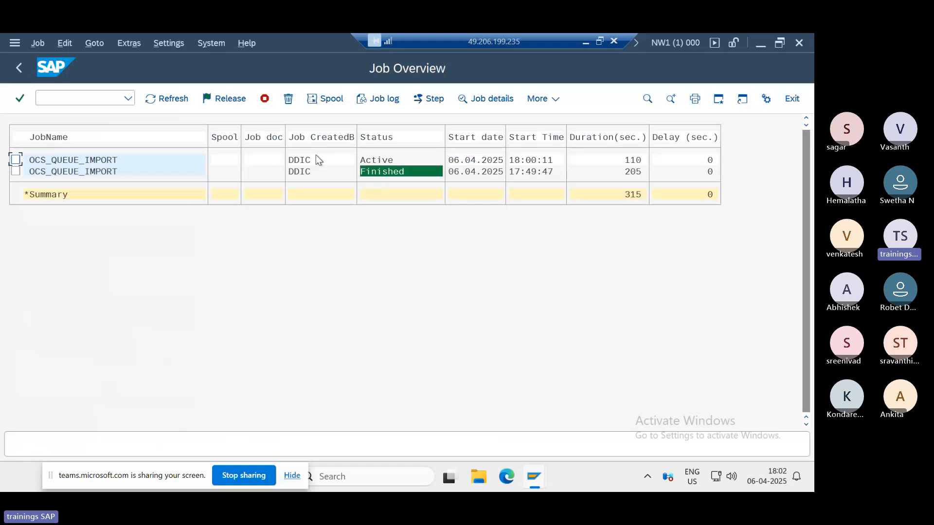
click(17, 70)
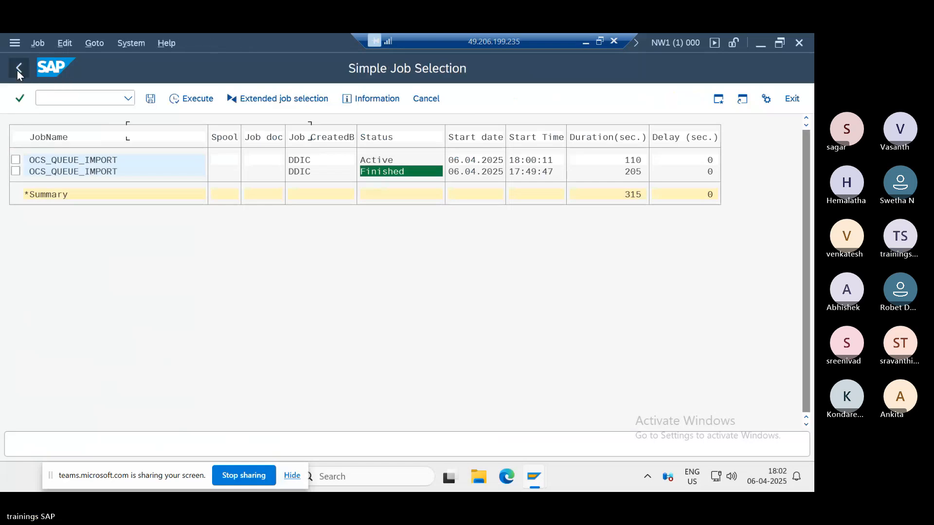
click(23, 69)
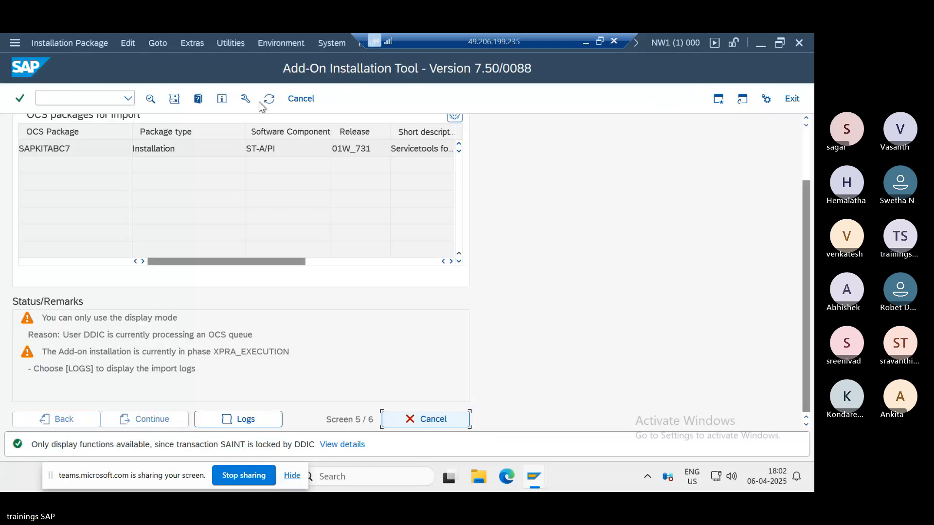
- Refresh the import status, finish the ST-A/PI installation, and decline to send the runtime analysis data
click(268, 100)
click(268, 100)
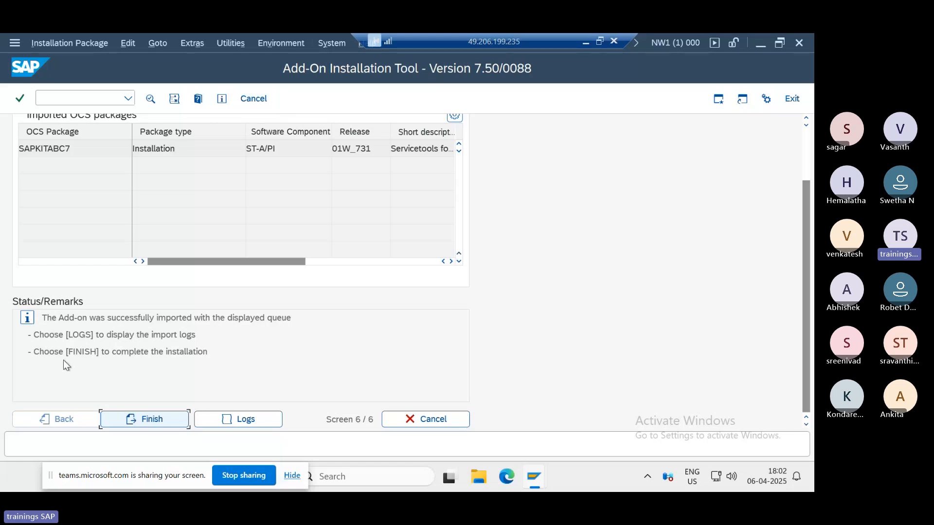
click(150, 418)
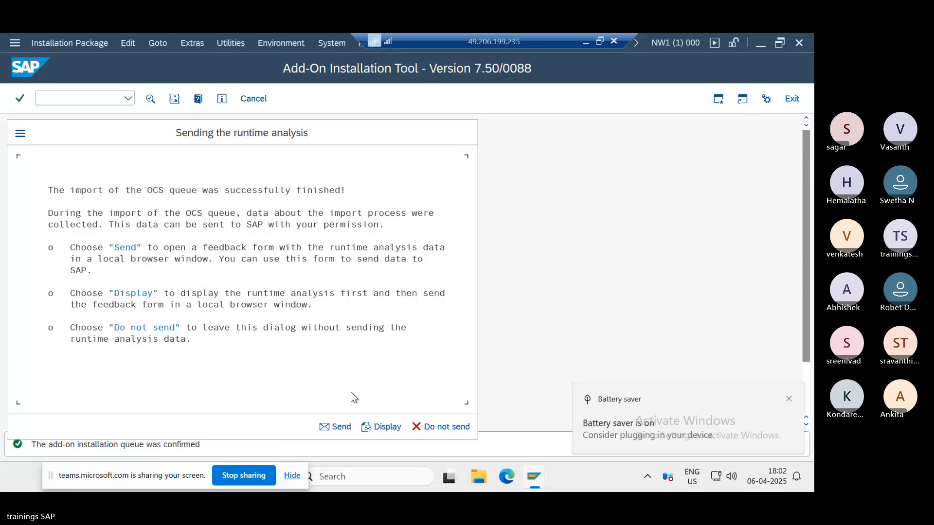
click(432, 427)
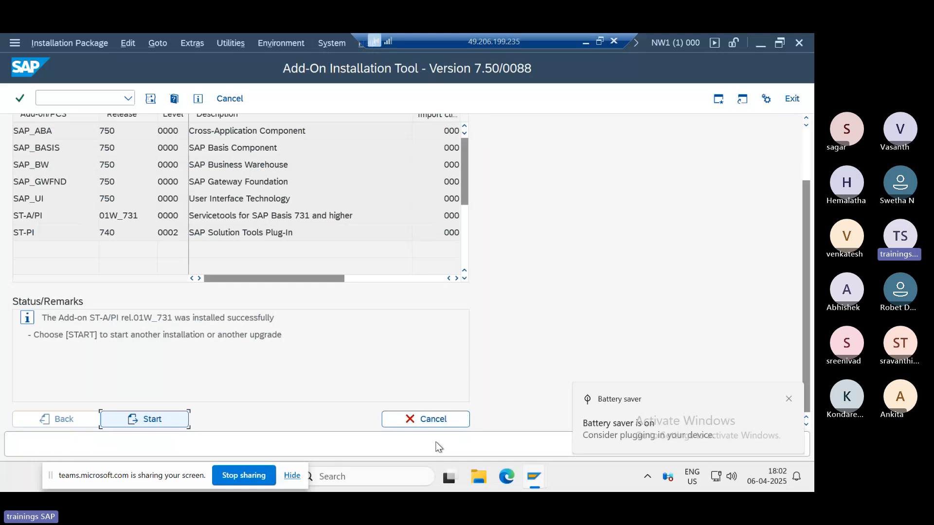
click(789, 399)
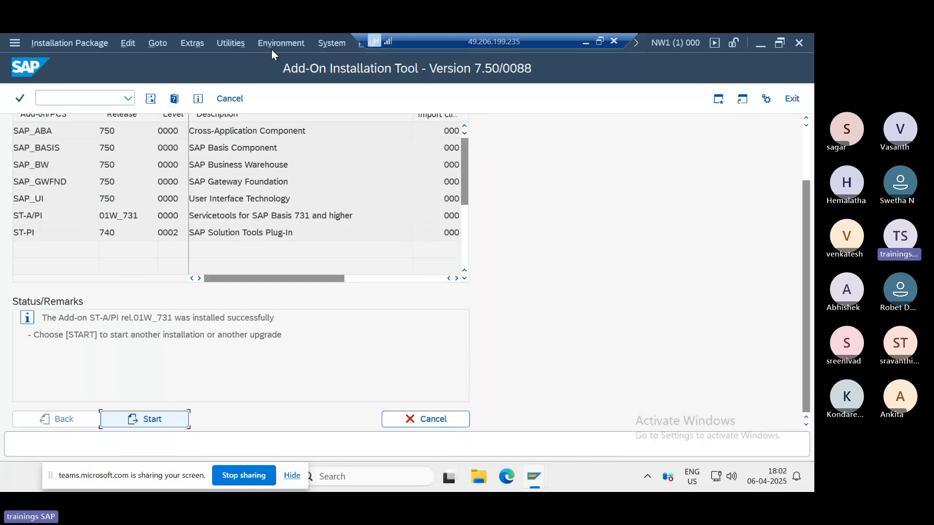
- Check the ST-A/PI and ST-PI entries among the installed software component versions in System Status, and close the status dialogs
click(340, 45)
click(438, 286)
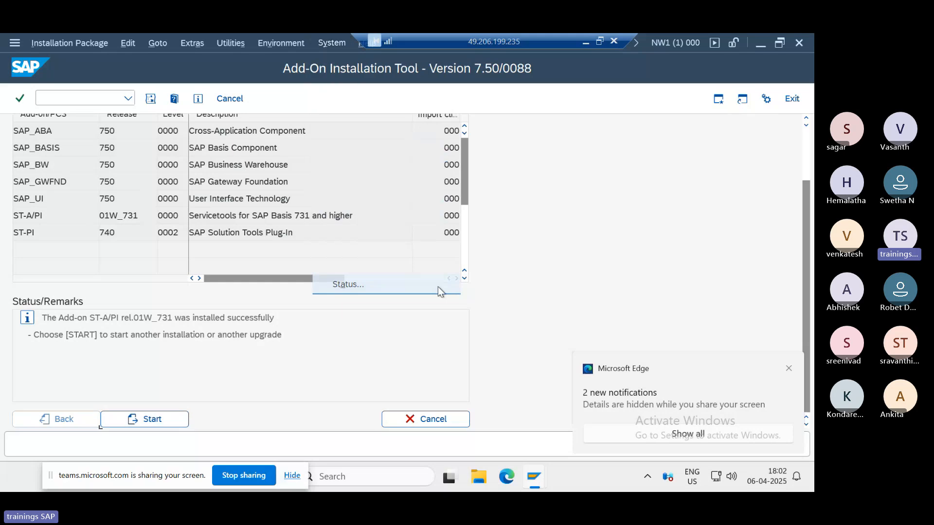
click(787, 369)
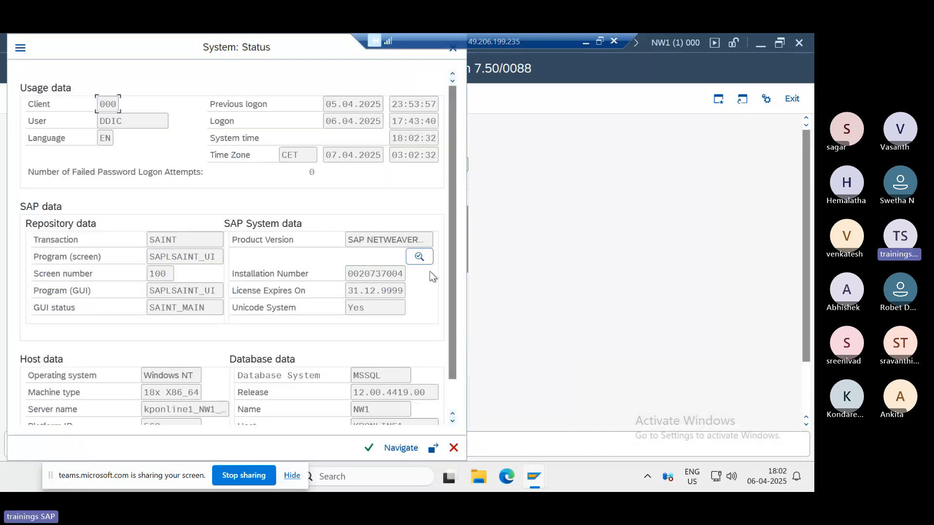
click(420, 258)
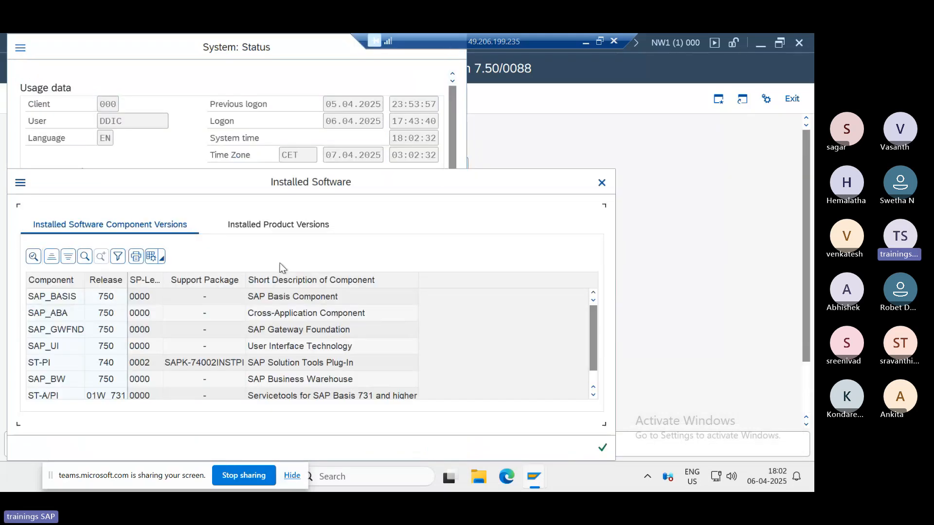
click(44, 389)
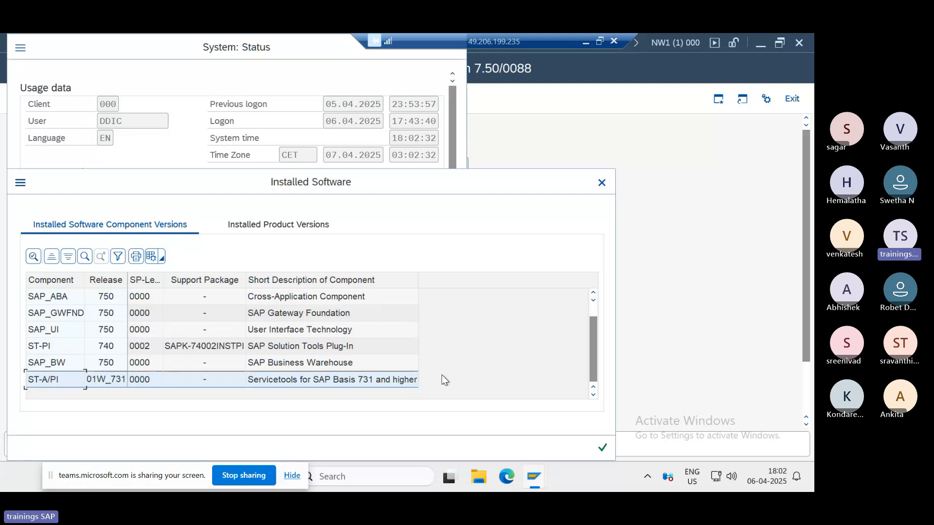
click(49, 347)
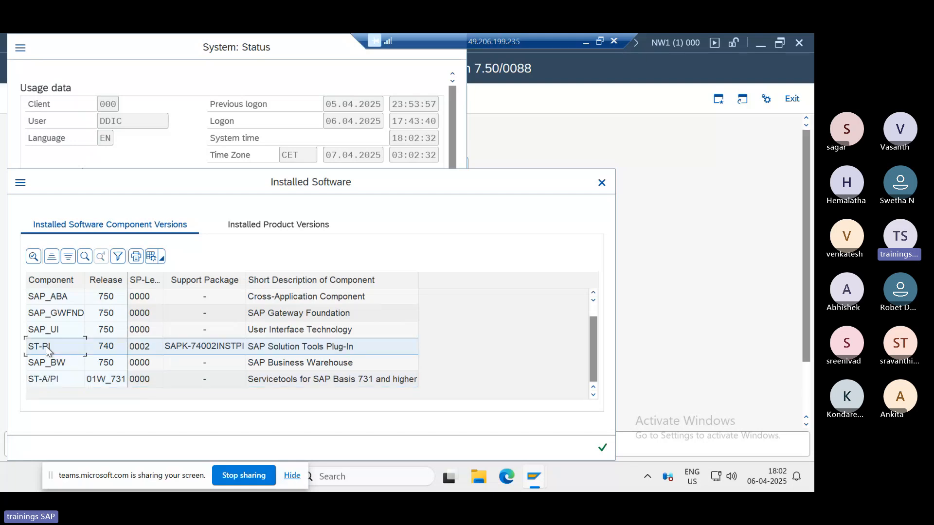
click(43, 381)
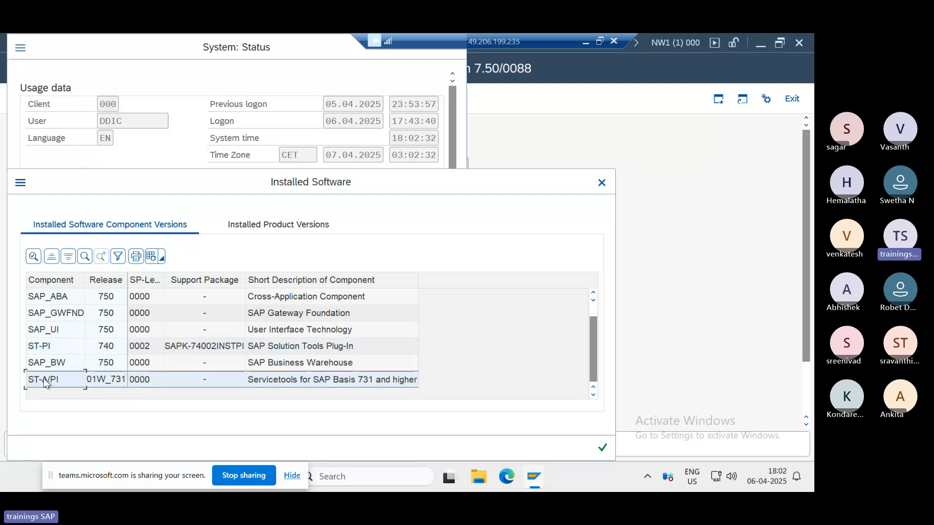
click(602, 182)
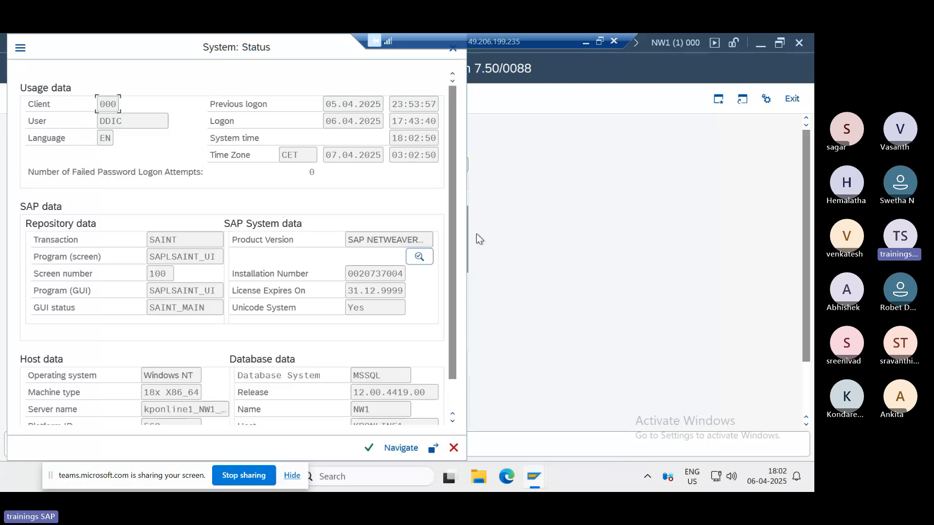
click(454, 448)
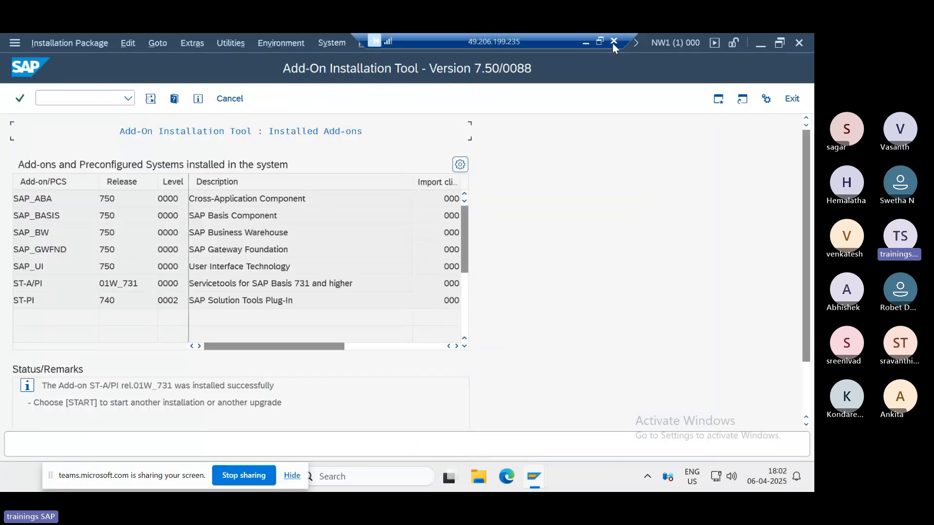
- Switch to the kpbaseserver remote session and locate the ST-PI 740 support package SAR files in its Downloads folder
click(585, 42)
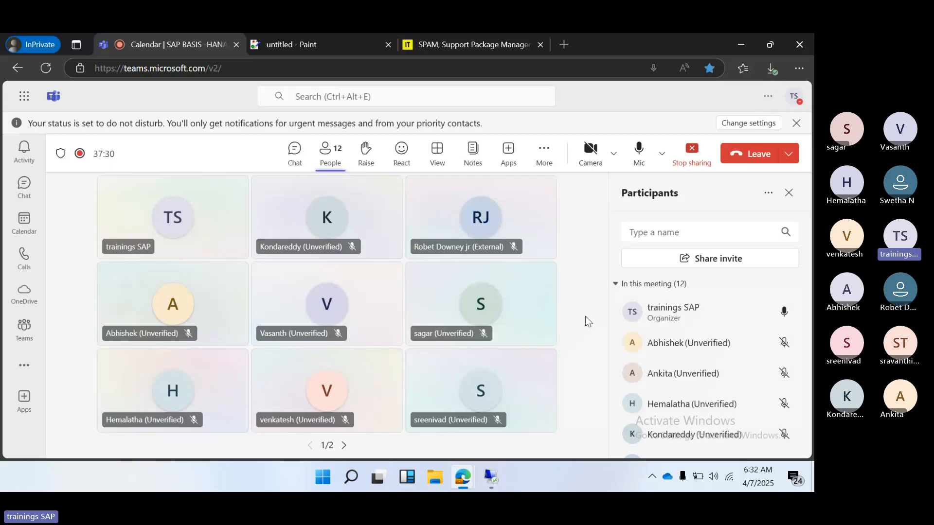
mouse_move(491, 479)
click(559, 418)
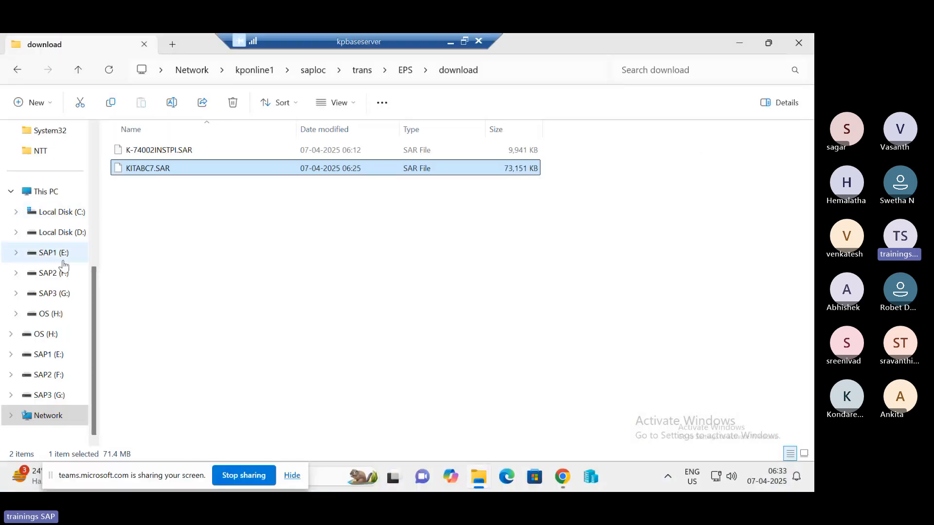
mouse_move(478, 480)
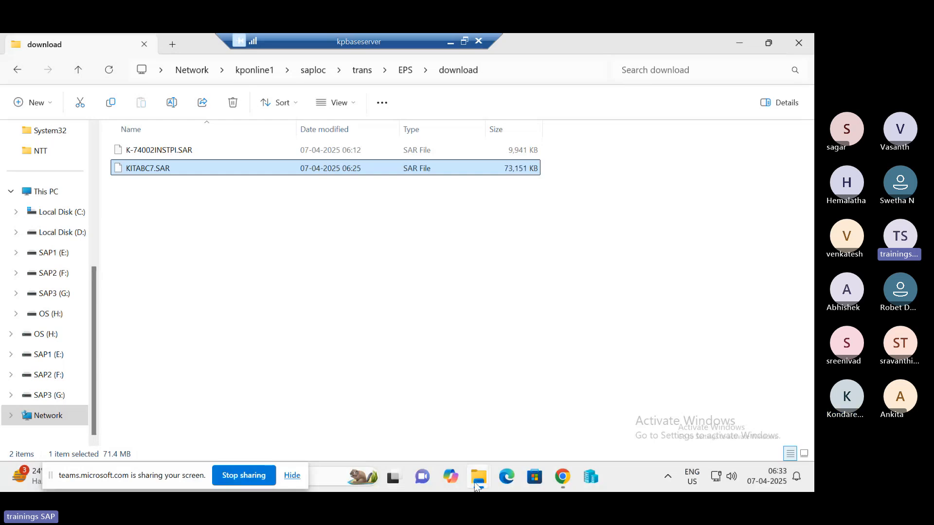
click(547, 414)
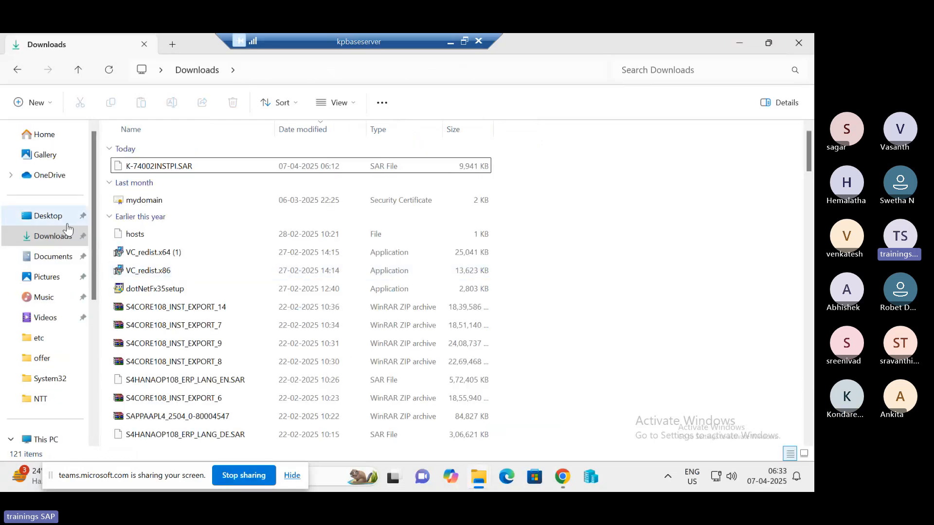
scroll(185, 291, down, 5)
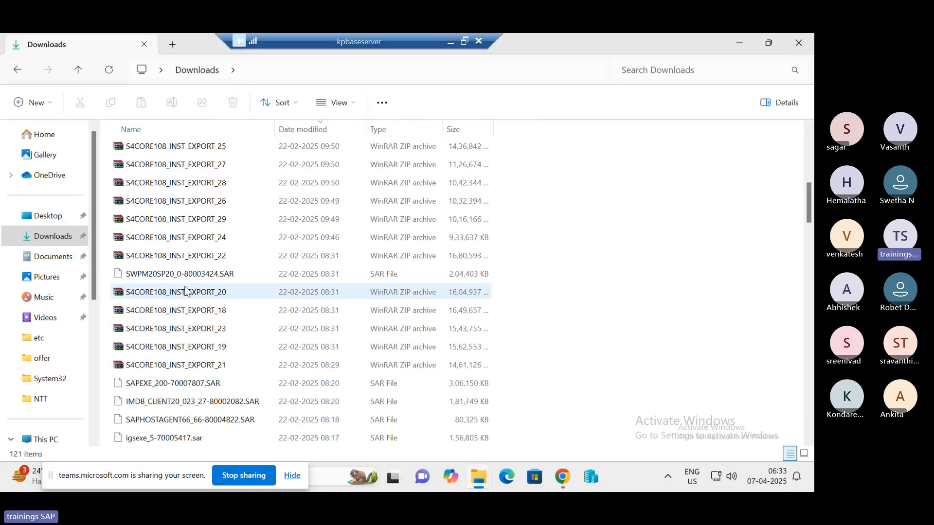
scroll(185, 291, down, 4)
scroll(185, 291, down, 8)
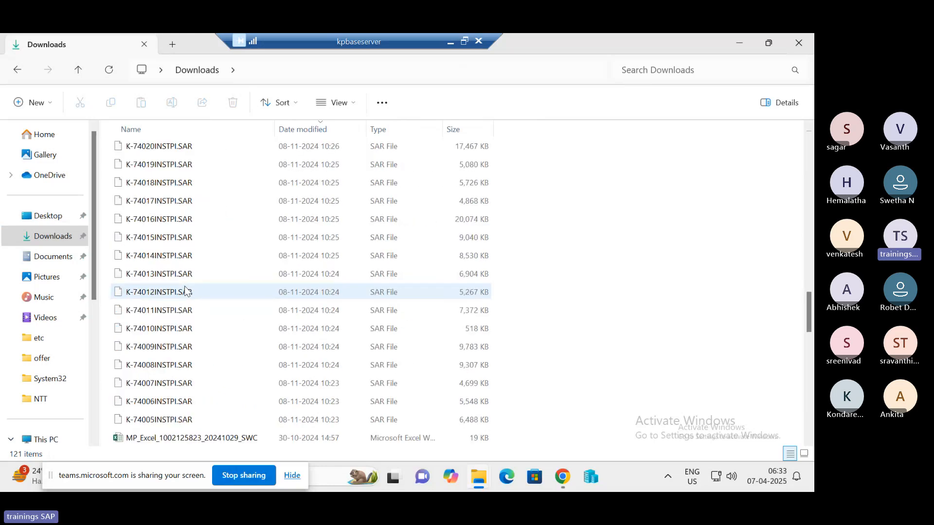
scroll(185, 291, down, 2)
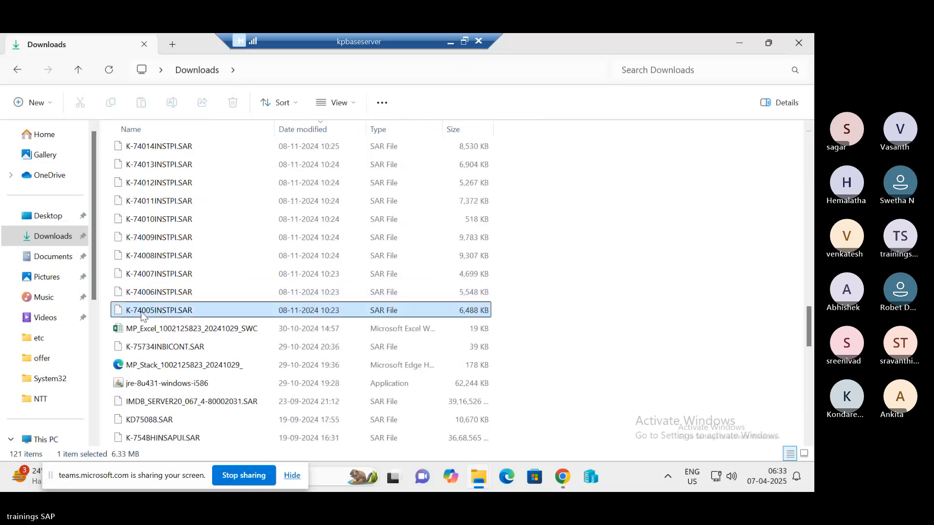
- Select and copy the support package files K-74005INSTPI.SAR through K-74028INSTPI.SAR in Downloads
click(143, 312)
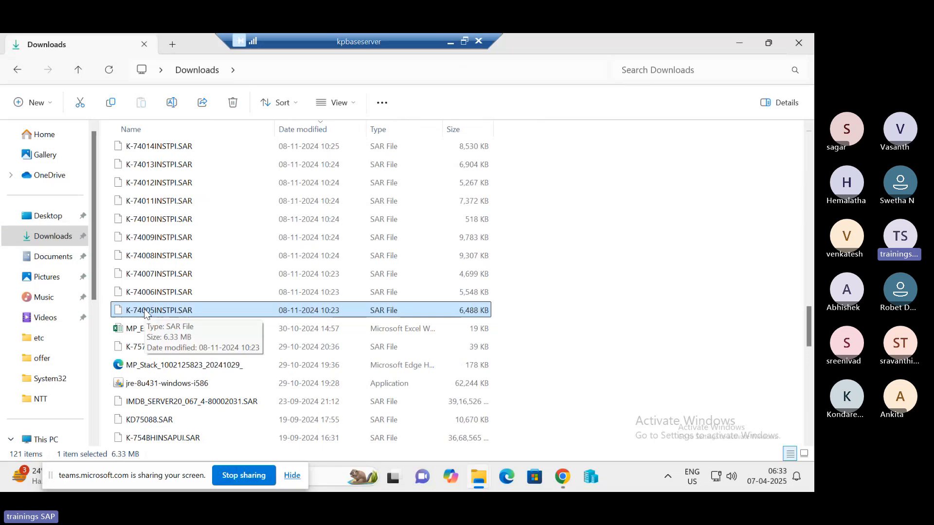
key(shift+Up)
key(shift+Up)
key(shift+Up)
key(shift+Up)
key(shift+Up)
key(shift+Up)
key(shift+Up)
key(shift+Up)
key(shift+Up)
key(shift+Up)
key(shift+Up)
key(shift+Up)
key(shift+Up)
key(shift+Up)
key(shift+Up)
key(shift+Up)
key(shift+Up)
key(shift+Up)
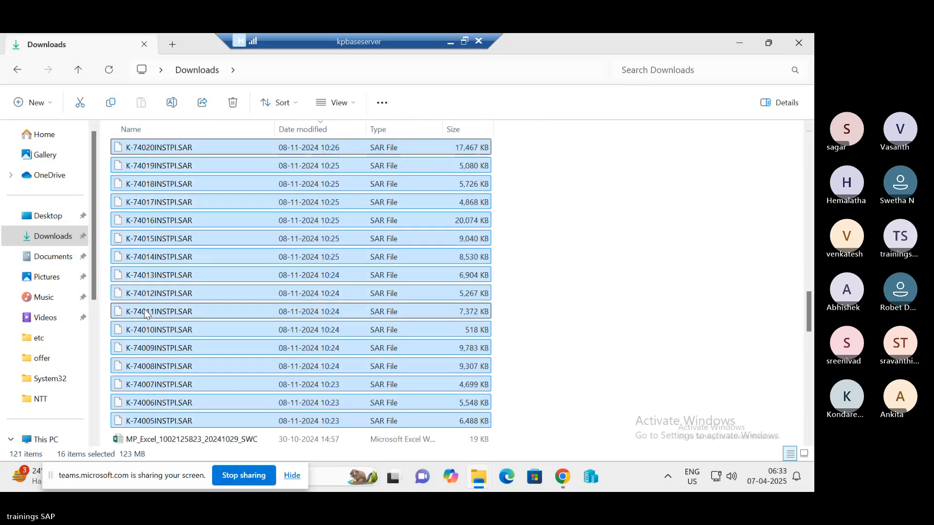
key(shift+Up)
key(shift+Up)
key(shift+Up)
key(shift+Up)
key(shift+Up)
key(shift+Up)
key(shift+Up)
key(shift+Up)
key(shift+Up)
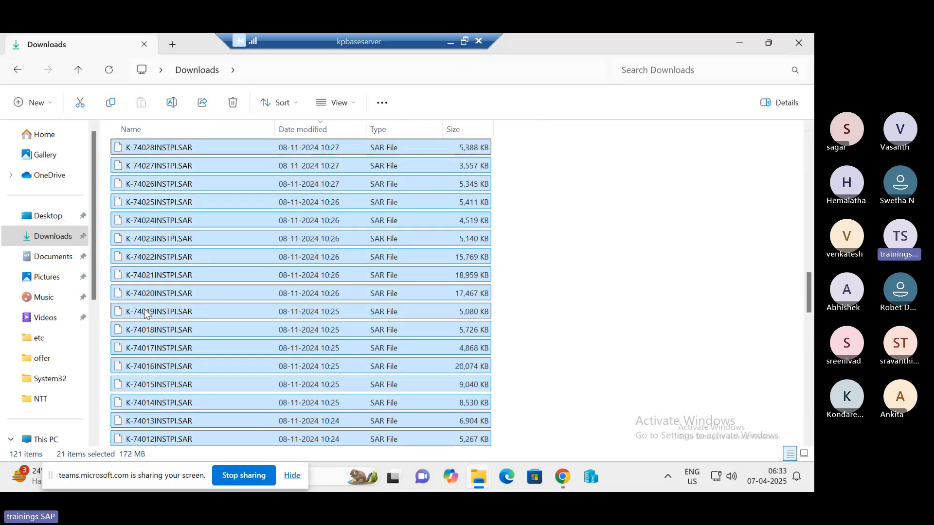
key(shift+Down)
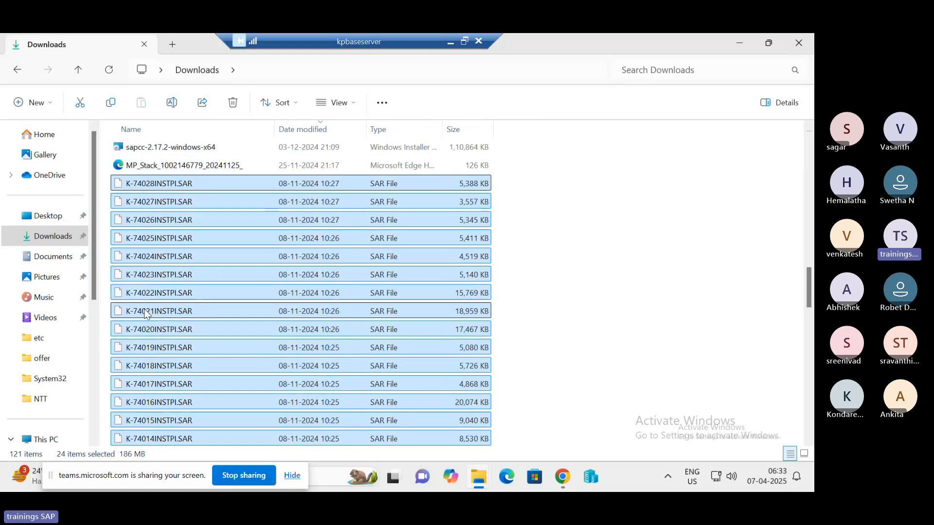
- Paste the copied ST-PI support package files into the saploc\trans\EPS\download folder on kponline1
mouse_move(479, 477)
click(364, 395)
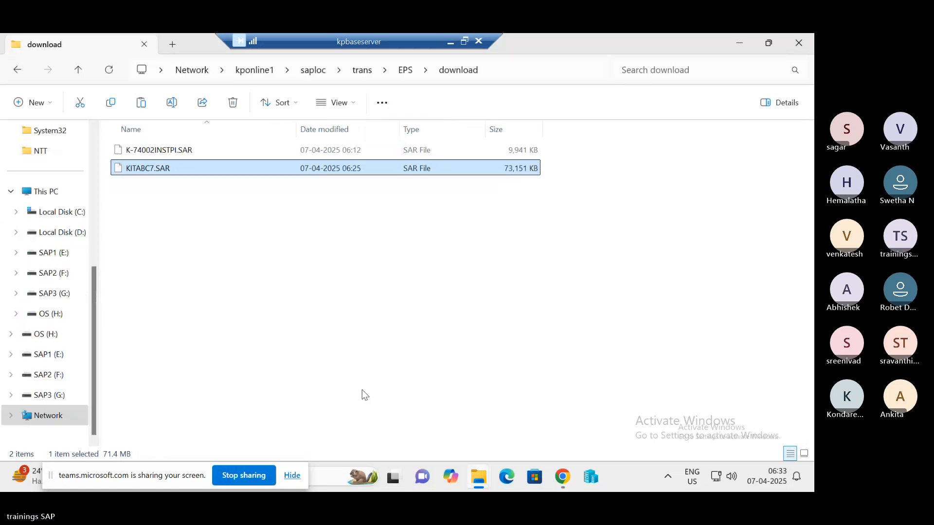
click(200, 278)
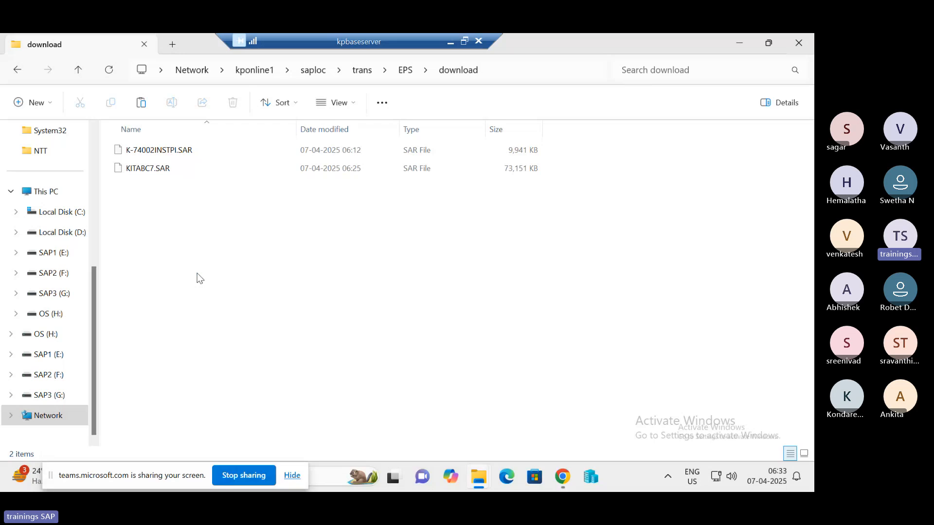
key(ctrl+v)
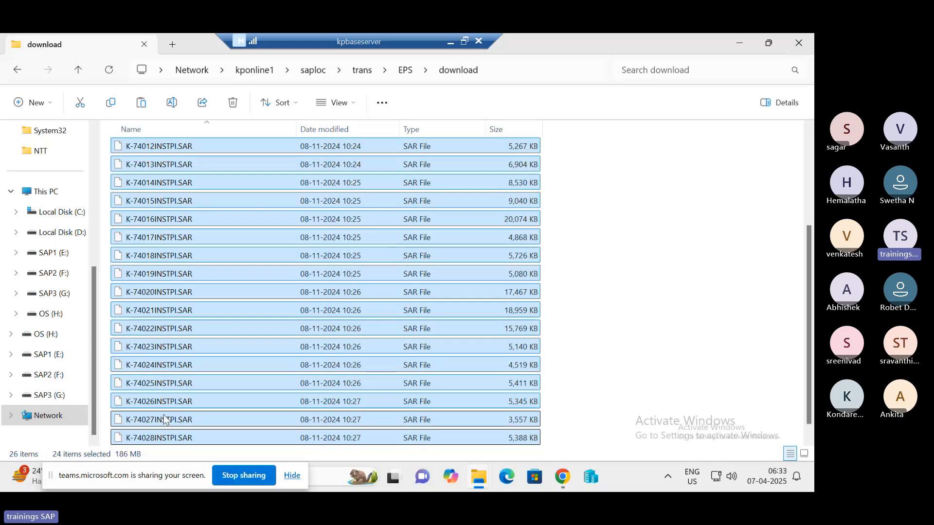
scroll(197, 382, up, 2)
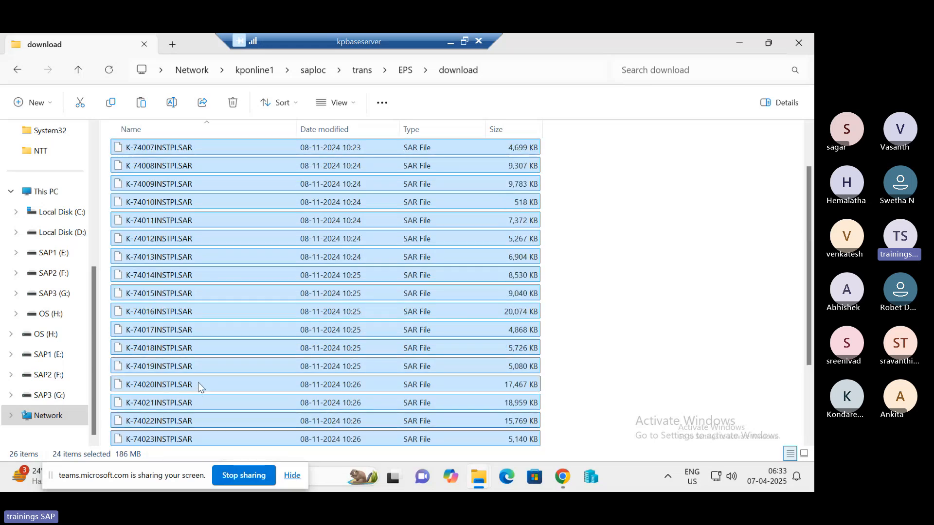
- Switch to the SAP for Me Software Center in Chrome and open the ST-PI 740 support packages download list
scroll(197, 382, up, 2)
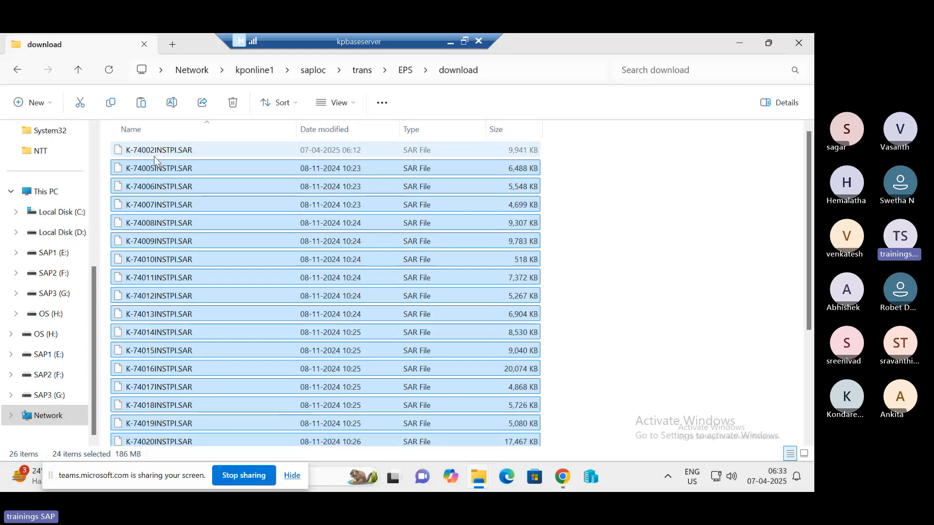
click(560, 482)
scroll(385, 265, up, 1)
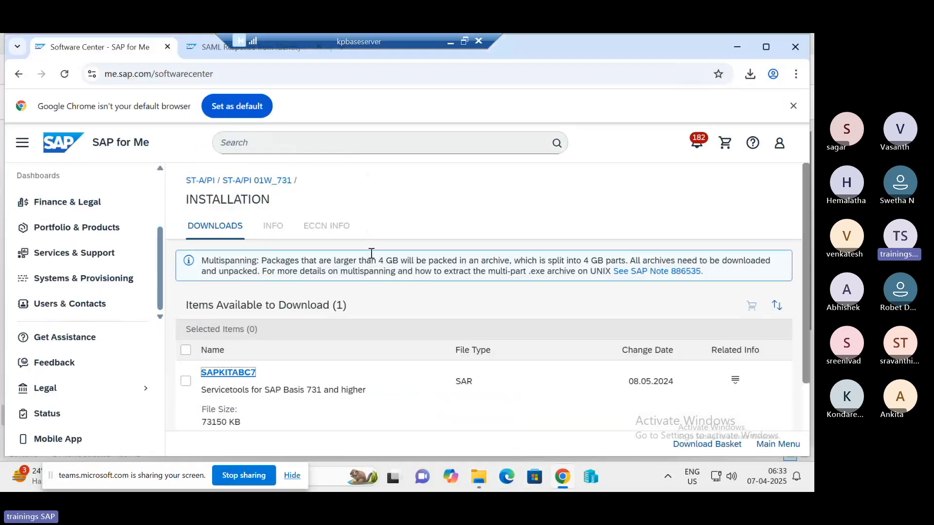
click(18, 74)
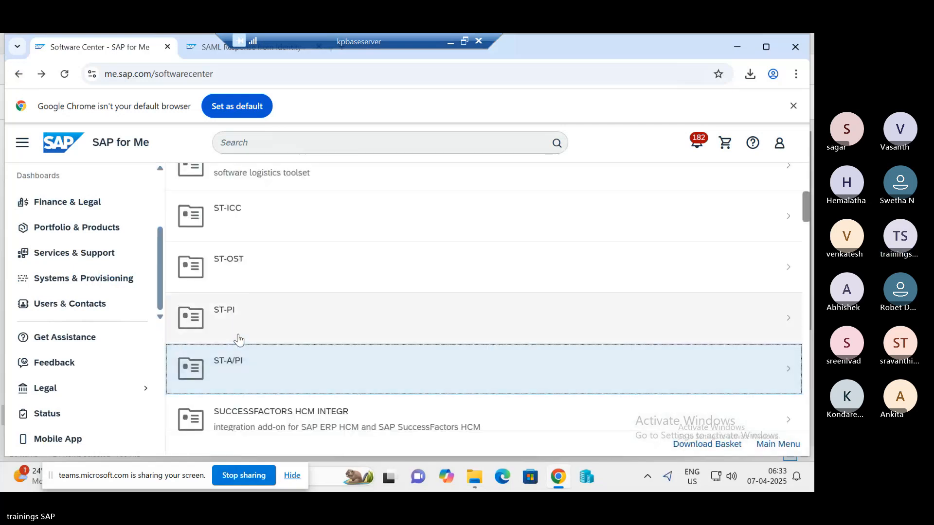
click(239, 333)
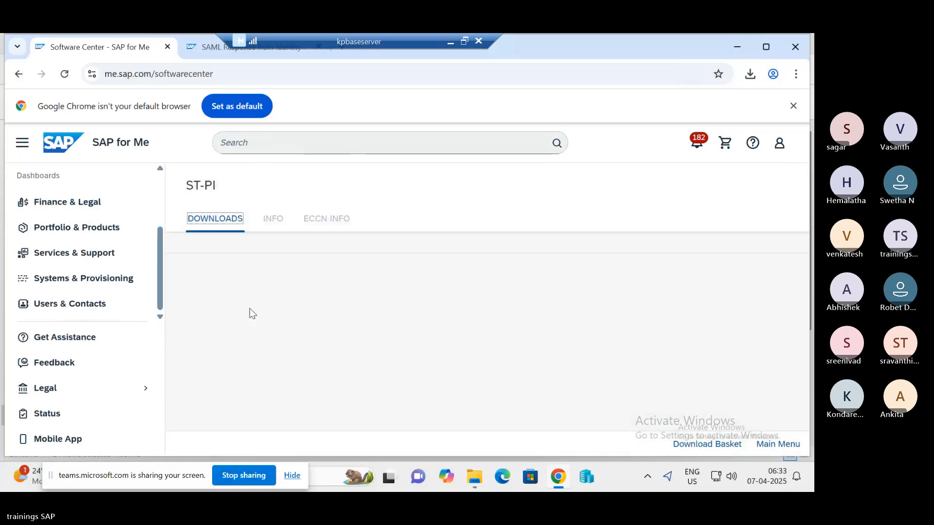
click(253, 366)
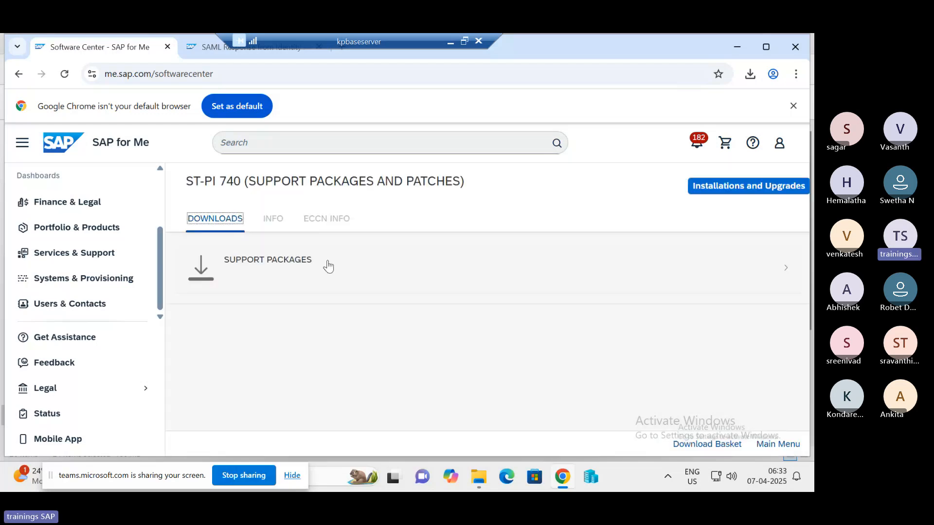
click(328, 267)
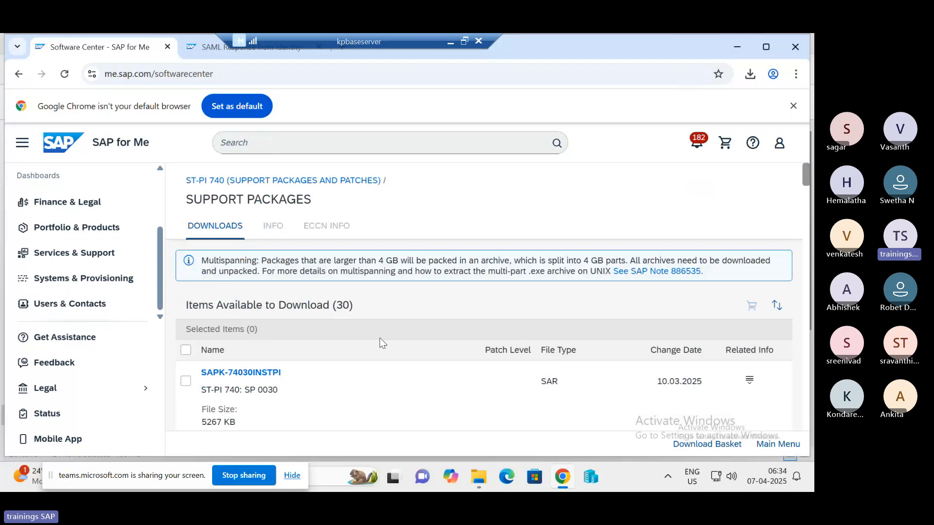
- Download the ST-PI 740 support packages SAPK-74003INSTPI and SAPK-74004INSTPI
scroll(380, 338, down, 20)
scroll(384, 375, down, 10)
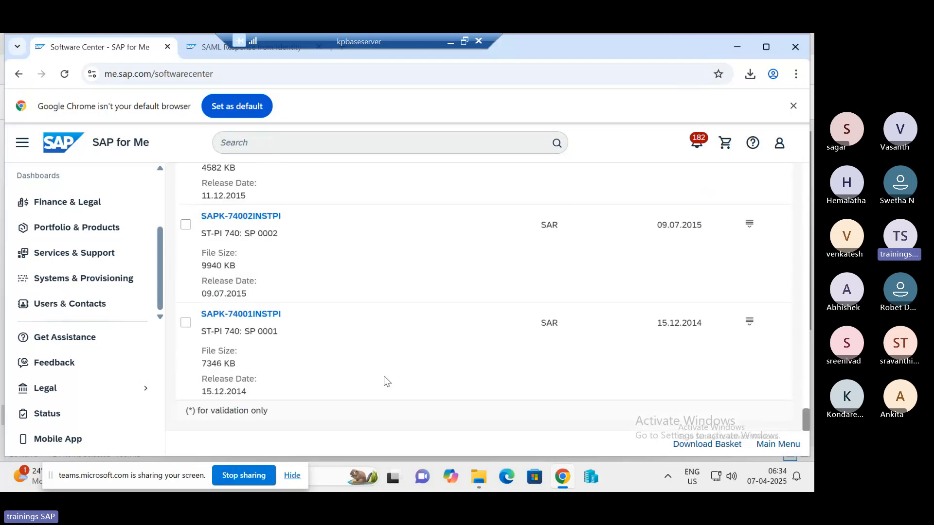
scroll(367, 358, up, 4)
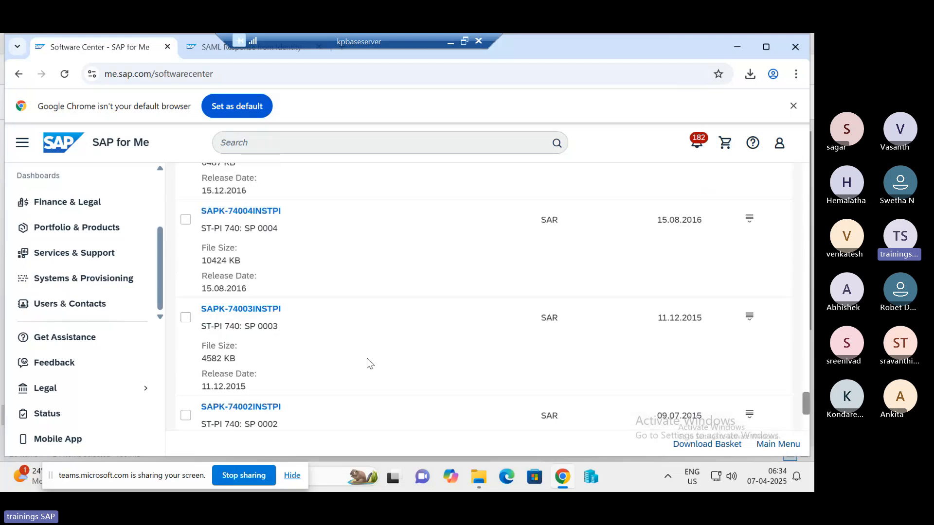
click(240, 310)
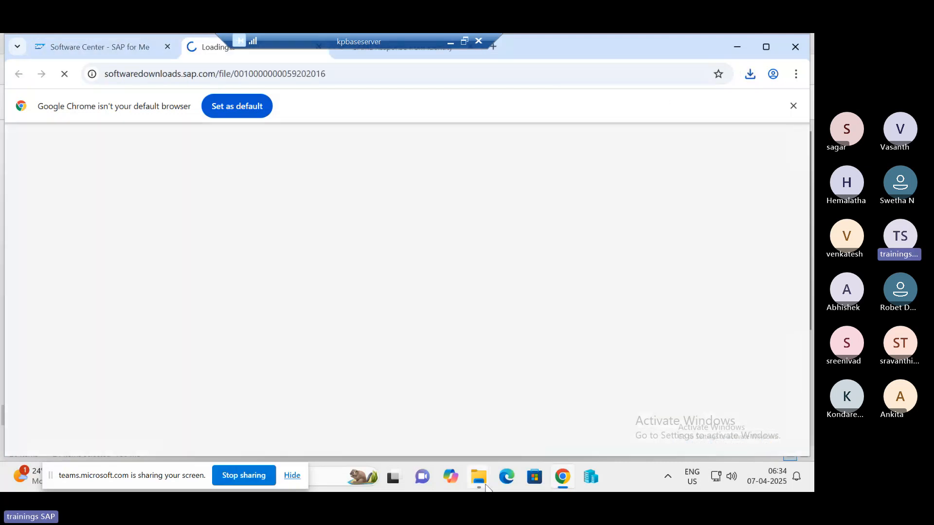
- Select and copy K-74003INSTPI.SAR and K-74004INSTPI.SAR in the local Downloads folder
mouse_move(482, 482)
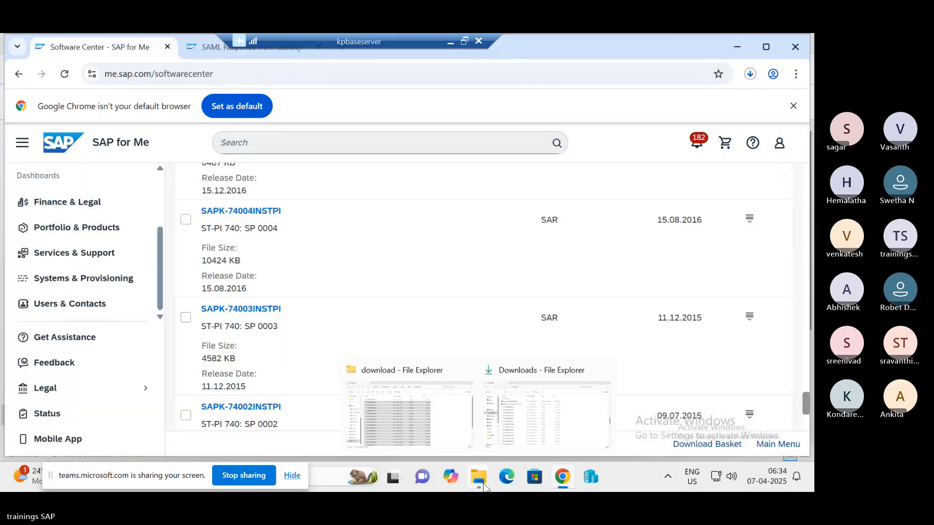
click(489, 401)
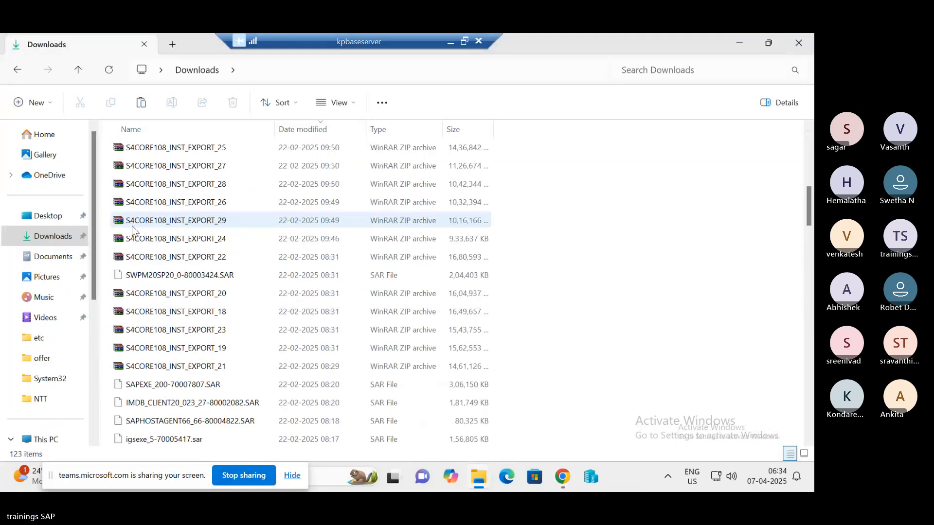
scroll(132, 226, up, 10)
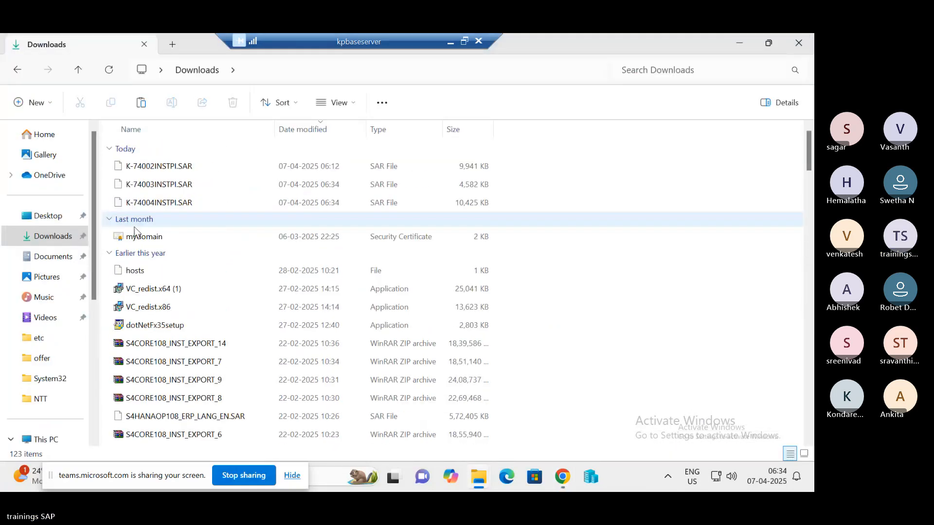
click(153, 189)
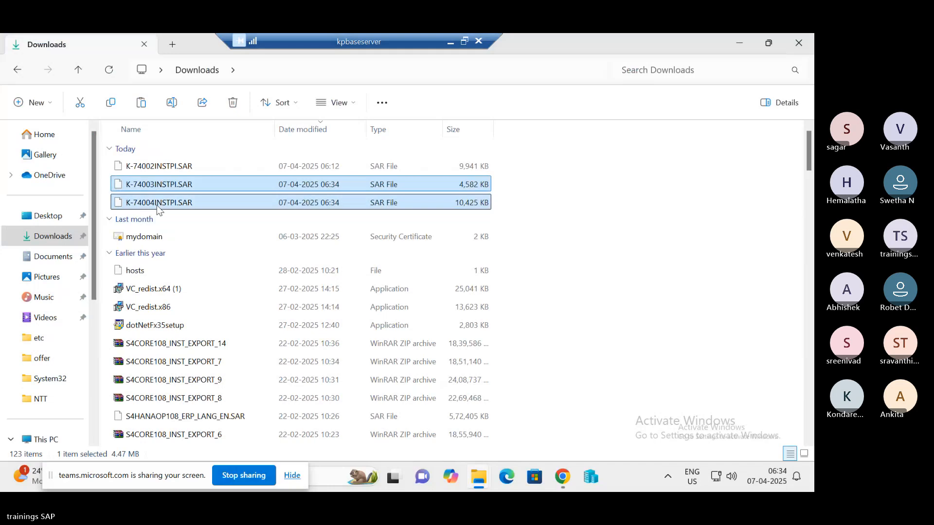
shift+click(157, 204)
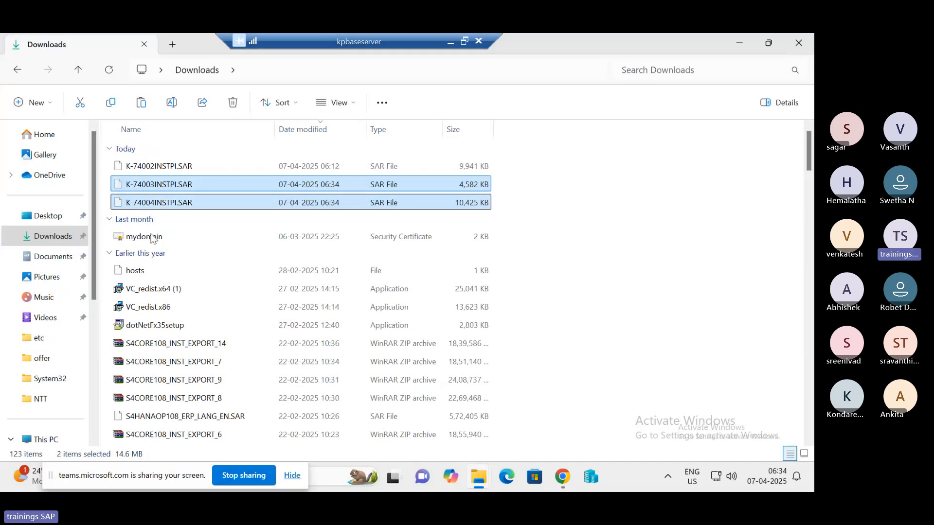
- Paste the two copied support package files into the saploc\trans\EPS\download folder on kponline1
mouse_move(472, 483)
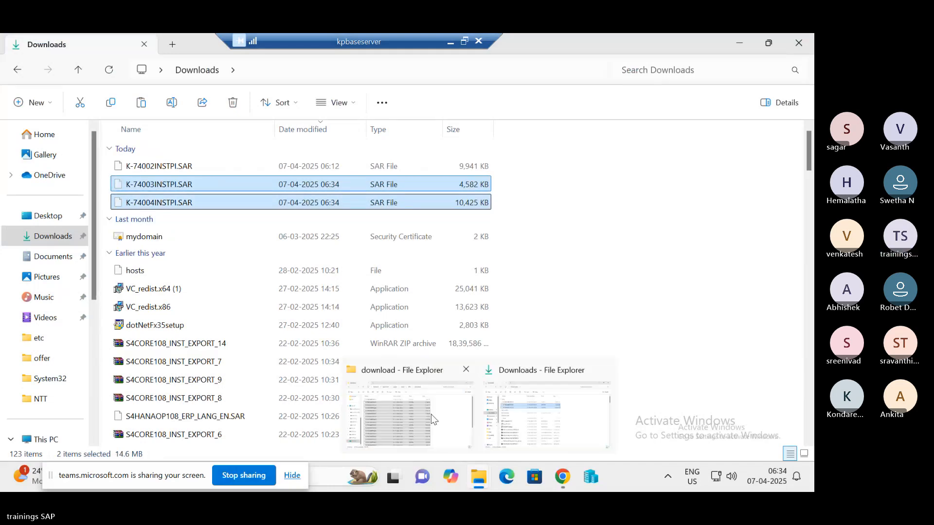
click(411, 386)
click(643, 287)
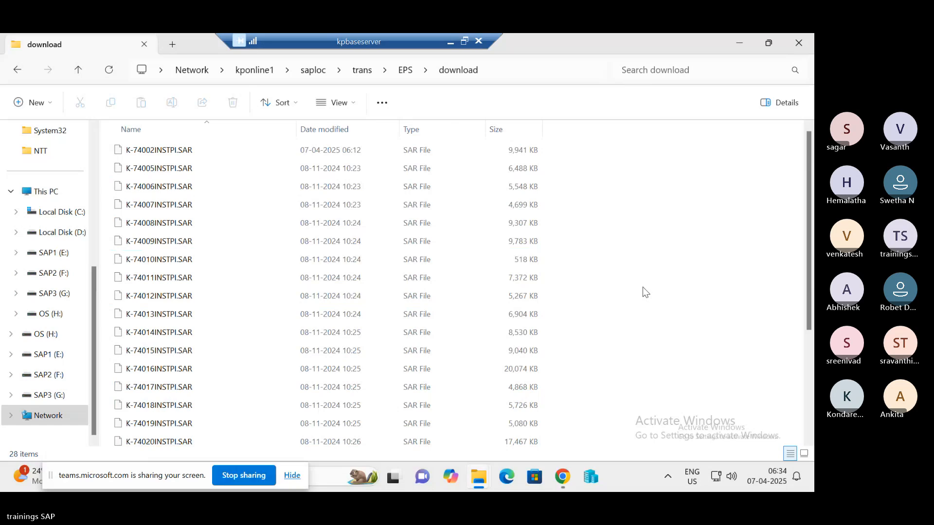
key(ctrl+v)
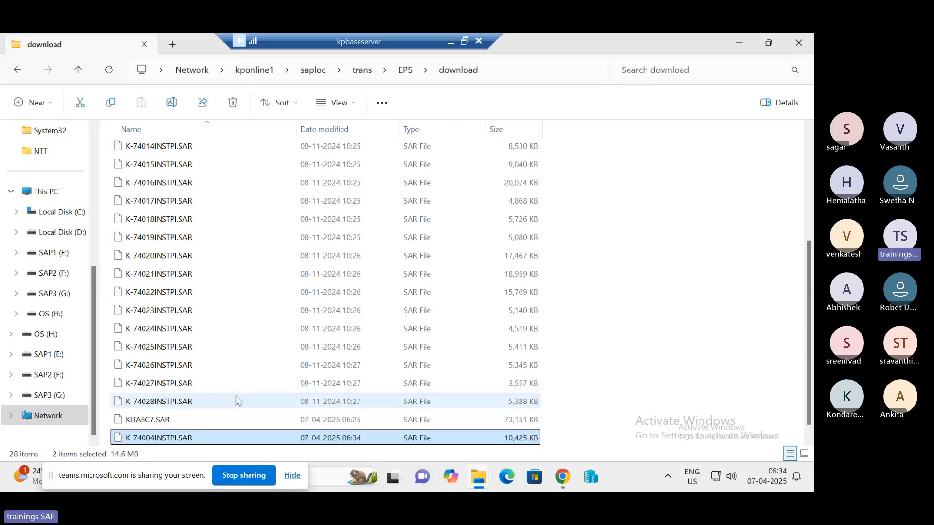
- Review the ST-PI SAR files in the EPS download folder for a complete sequence up to K-74028INSTPI.SAR
scroll(236, 395, down, 1)
scroll(224, 380, up, 5)
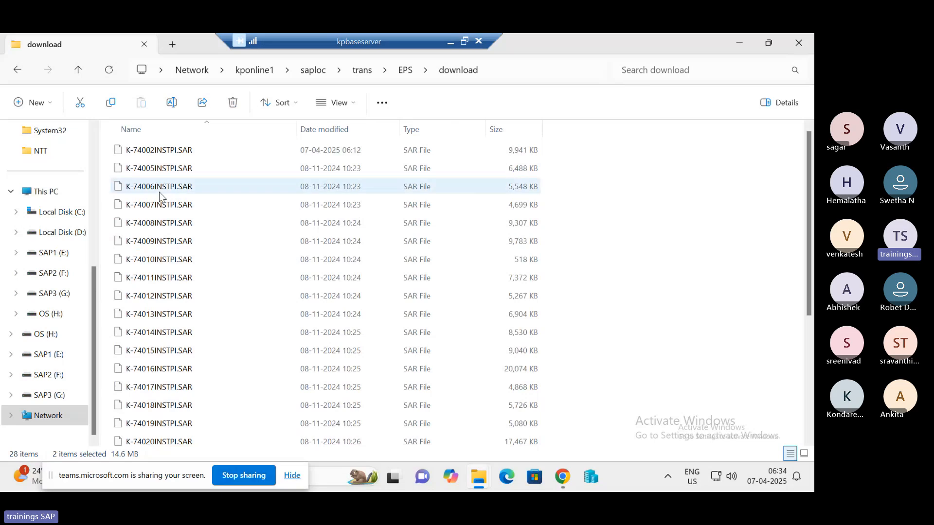
scroll(190, 341, down, 3)
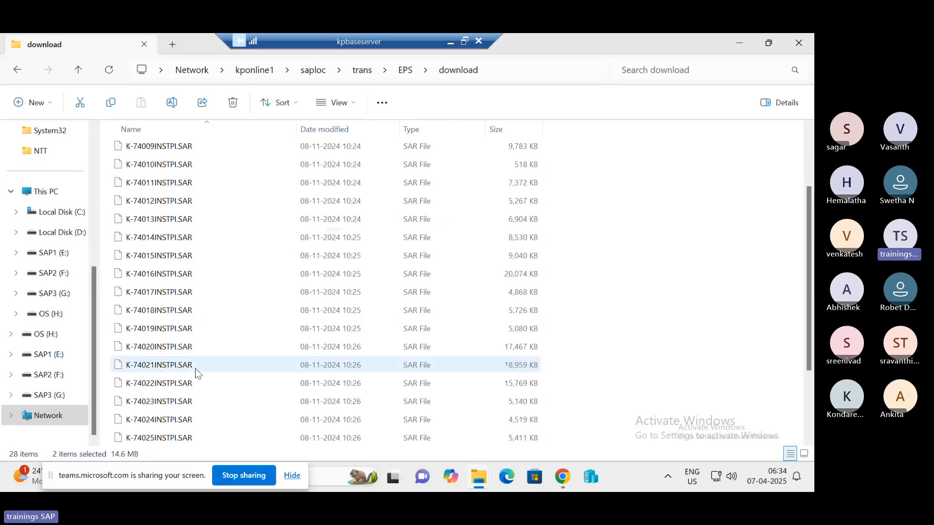
scroll(196, 372, down, 2)
click(180, 385)
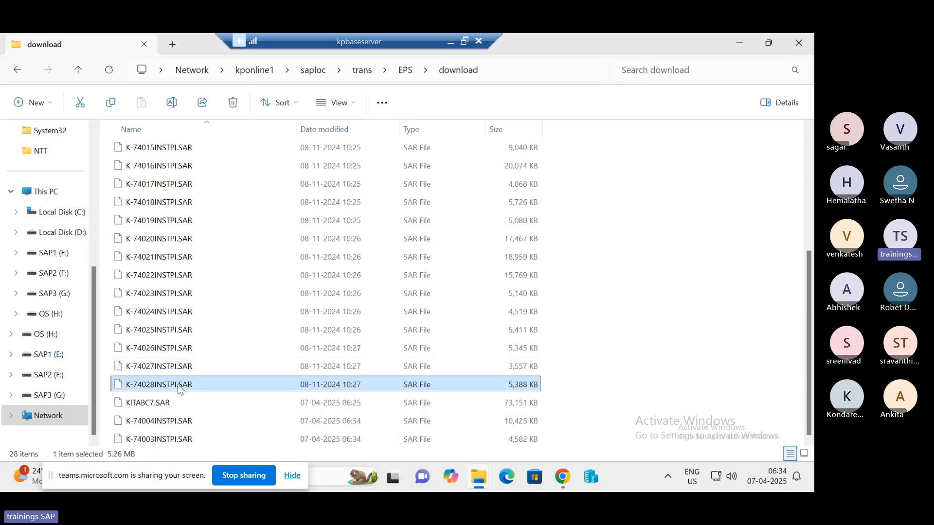
- Switch to the SAP server's remote session and start the Support Package Manager with /nspam
click(450, 41)
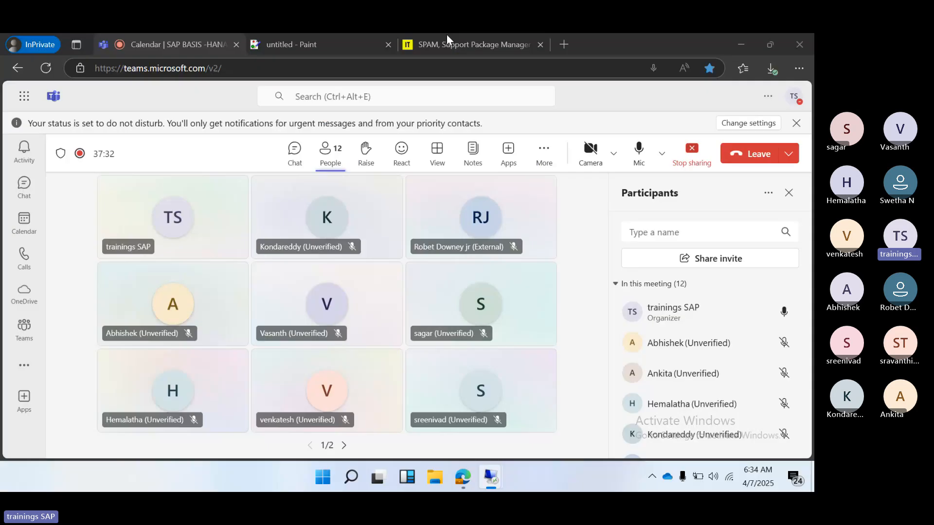
mouse_move(491, 476)
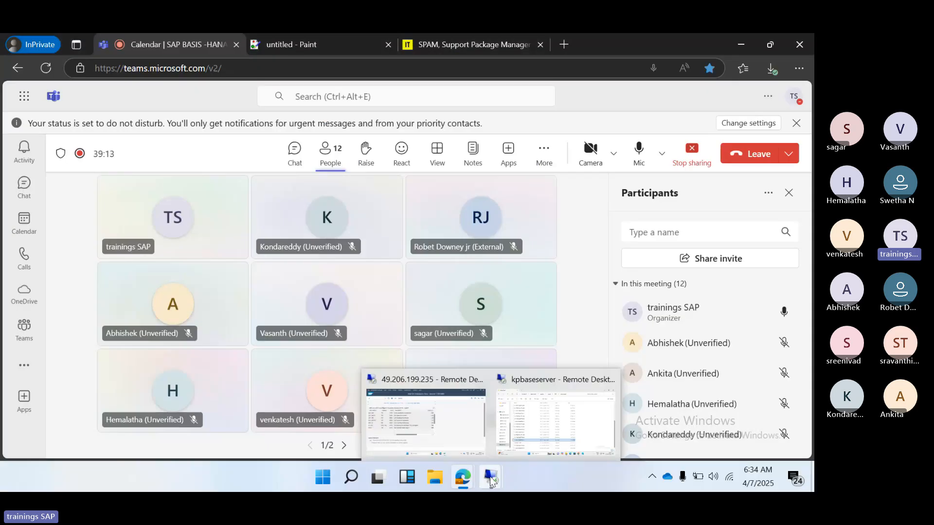
click(472, 441)
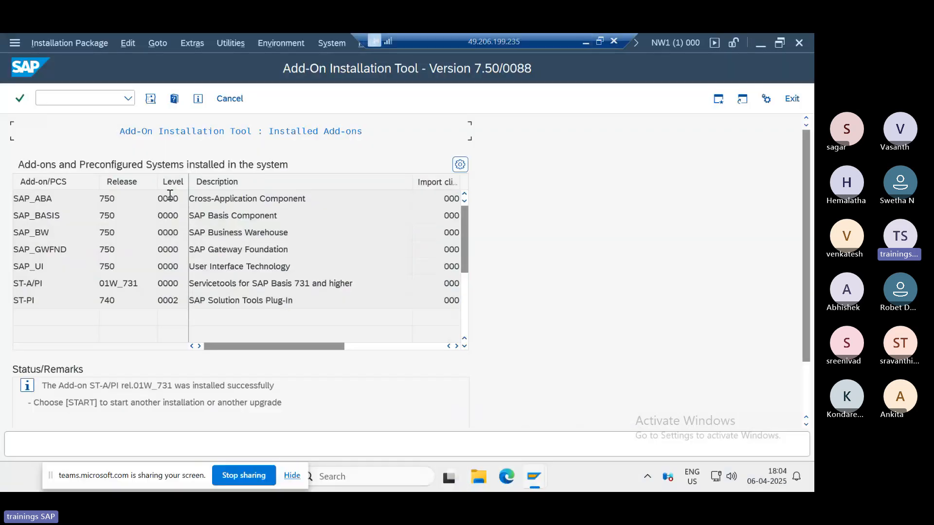
scroll(644, 267, down, 2)
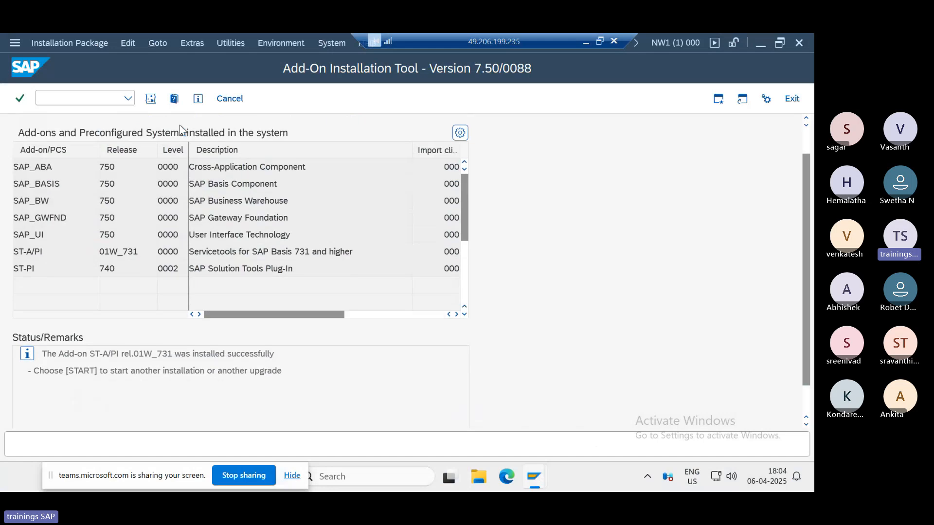
click(53, 94)
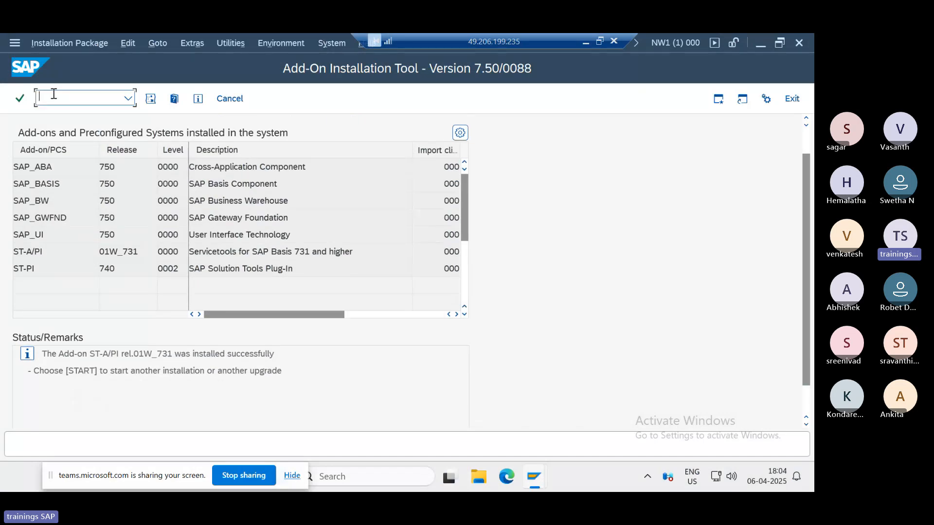
text(/nspam)
key(Return)
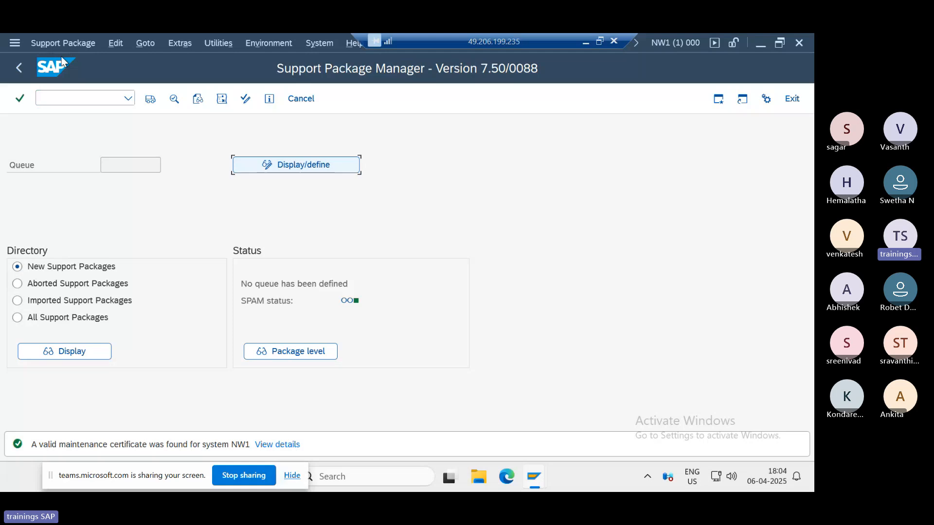
- Load the support package SAR archives from the application server
click(63, 43)
mouse_move(80, 59)
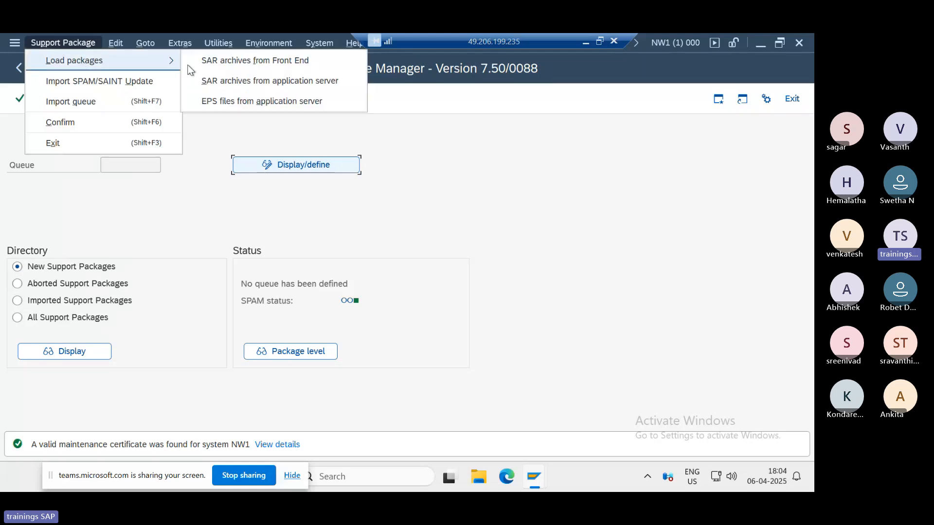
click(248, 86)
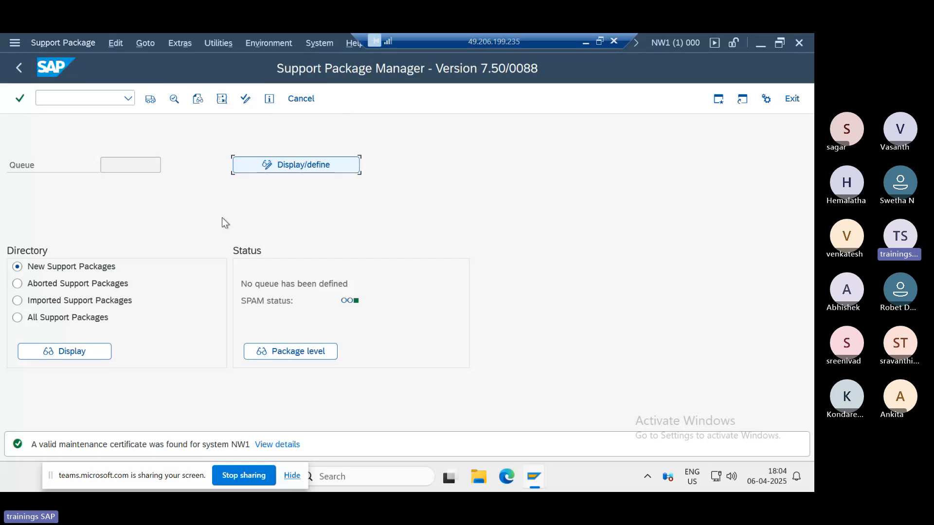
- Try to define an import queue for the ST-PI component, and close the dialogs
click(256, 168)
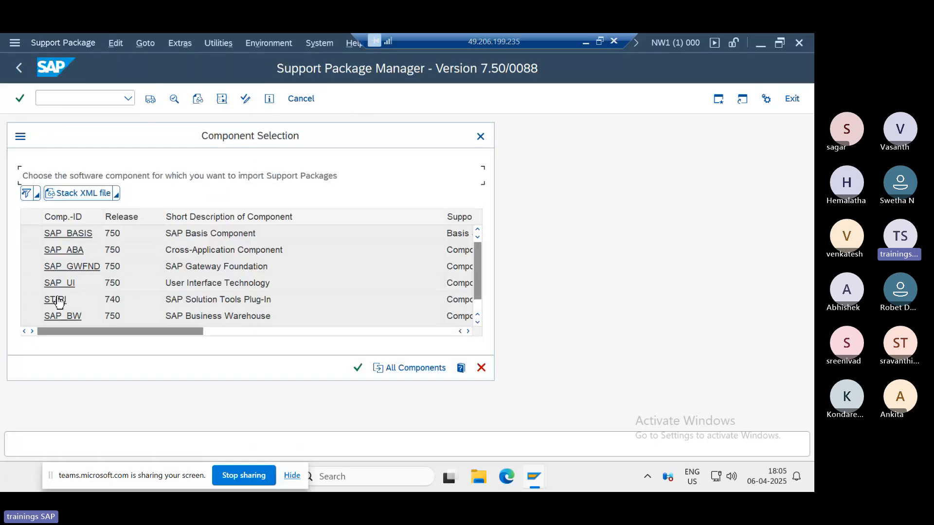
click(57, 299)
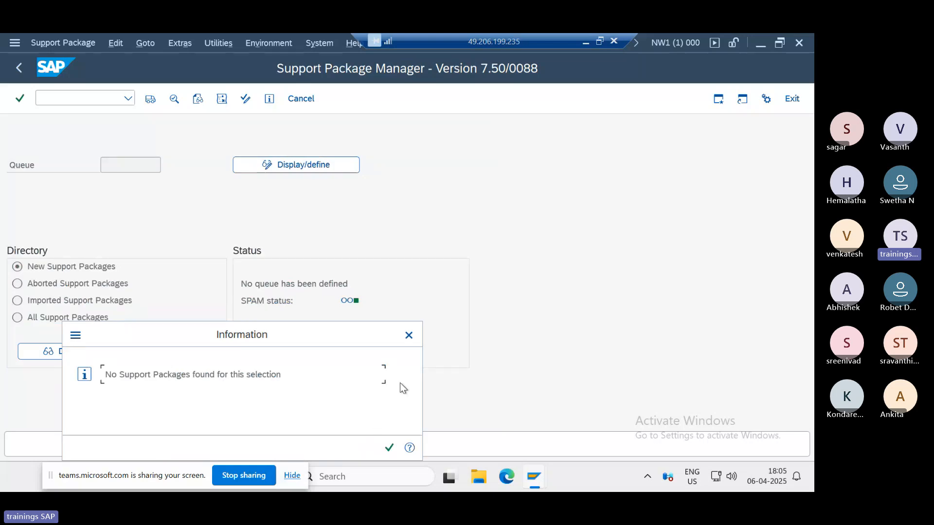
click(410, 339)
click(482, 140)
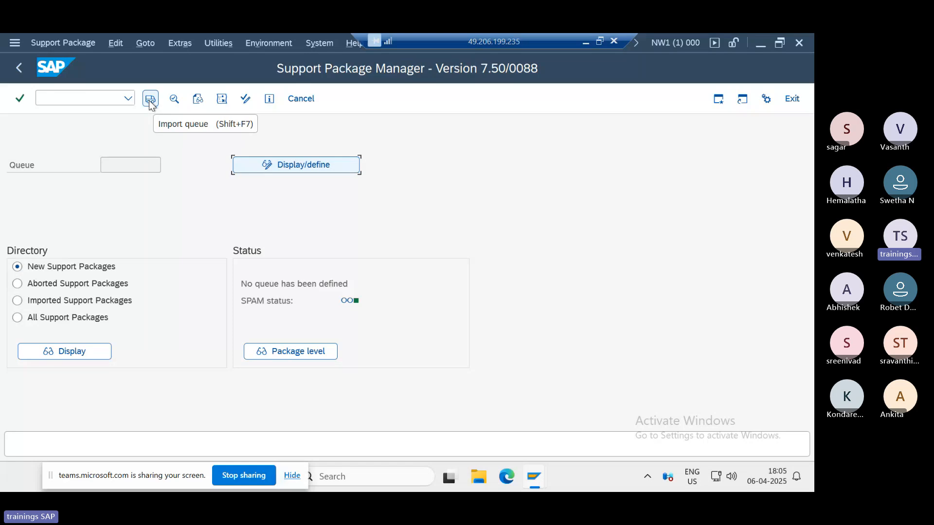
- Leave the Support Package Manager, log off from the NW1 system, and minimize the remote session
click(19, 71)
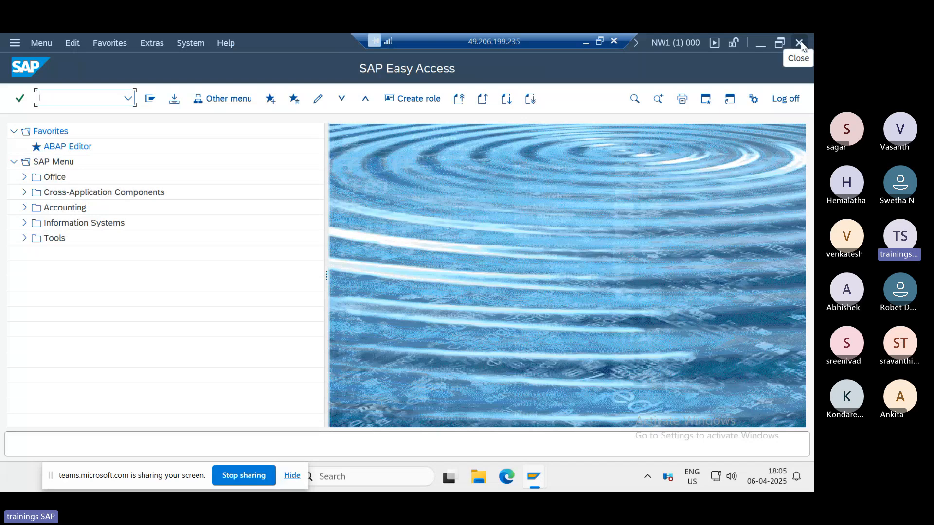
click(798, 44)
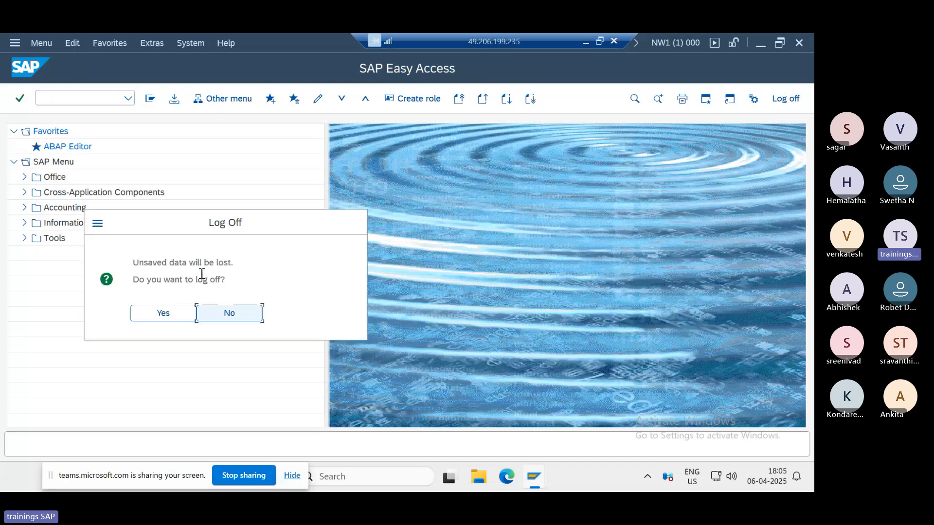
click(163, 313)
click(269, 77)
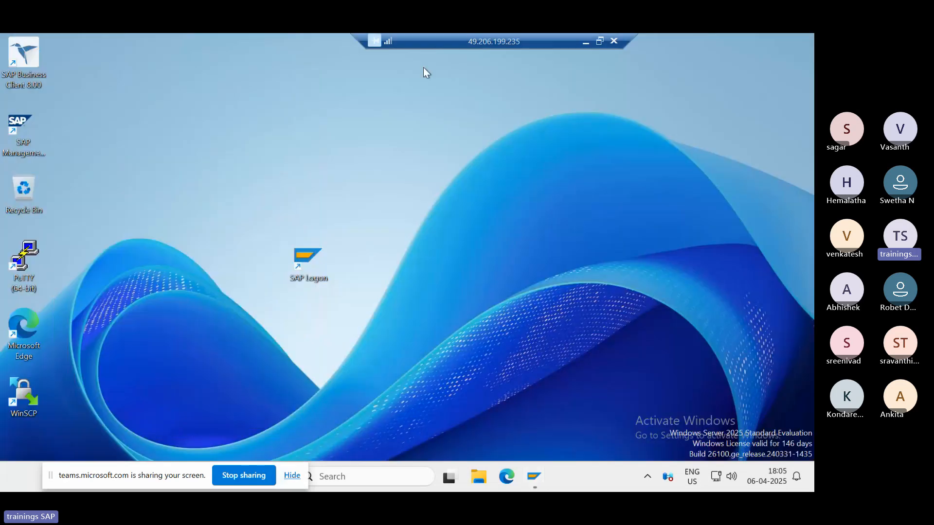
click(585, 41)
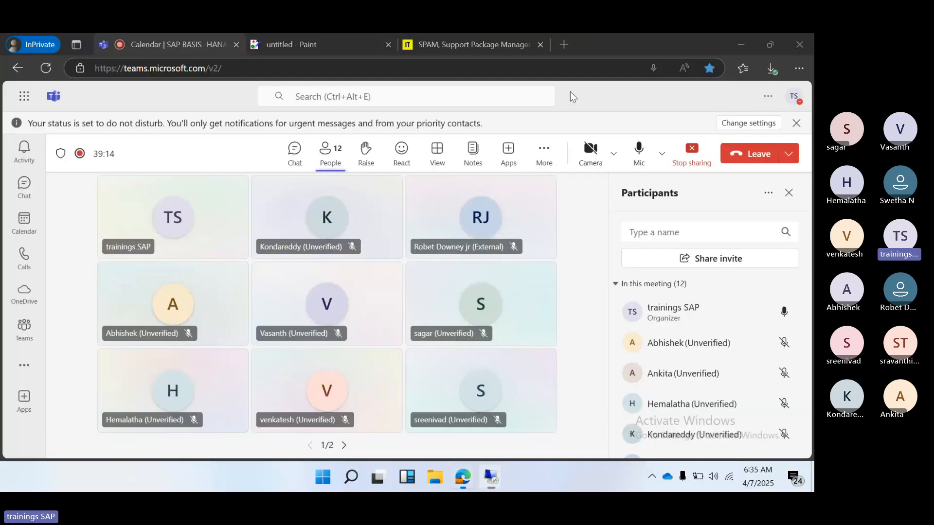
- Switch to the Paint page and start a new blank picture, discarding the unsaved SPAM and SAINT notes
click(305, 45)
drag(81, 112, 159, 116)
click(24, 325)
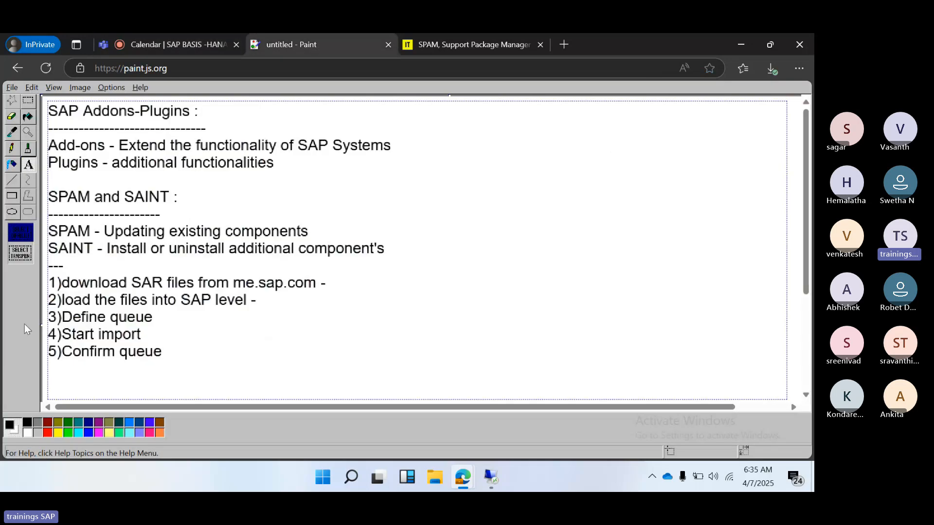
click(44, 396)
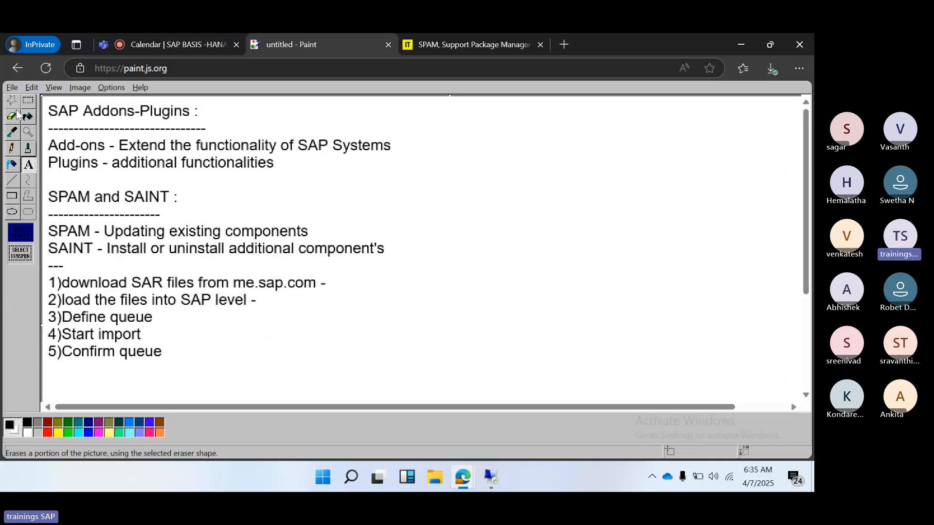
click(15, 89)
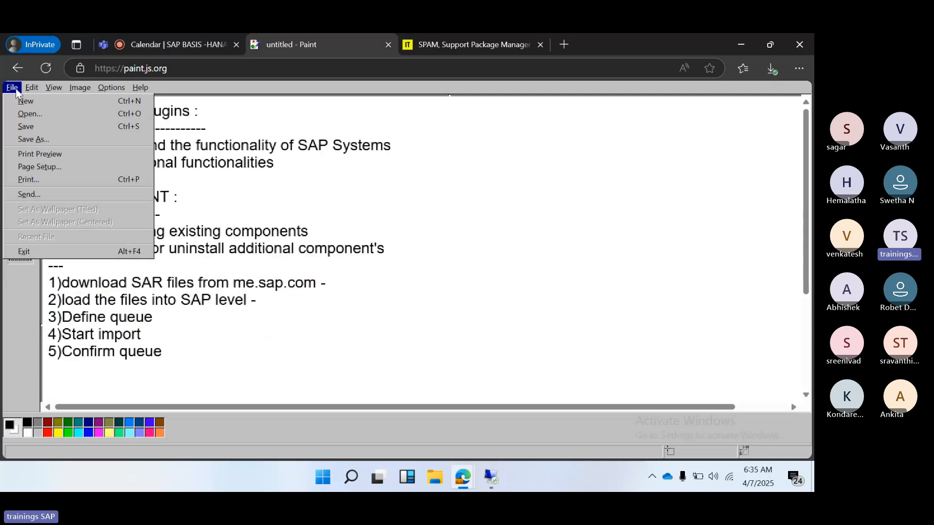
click(25, 101)
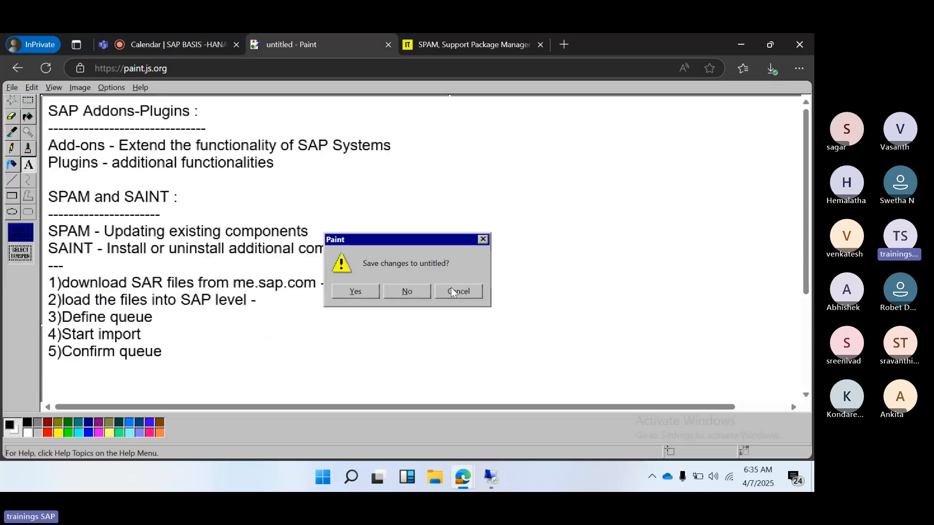
click(404, 291)
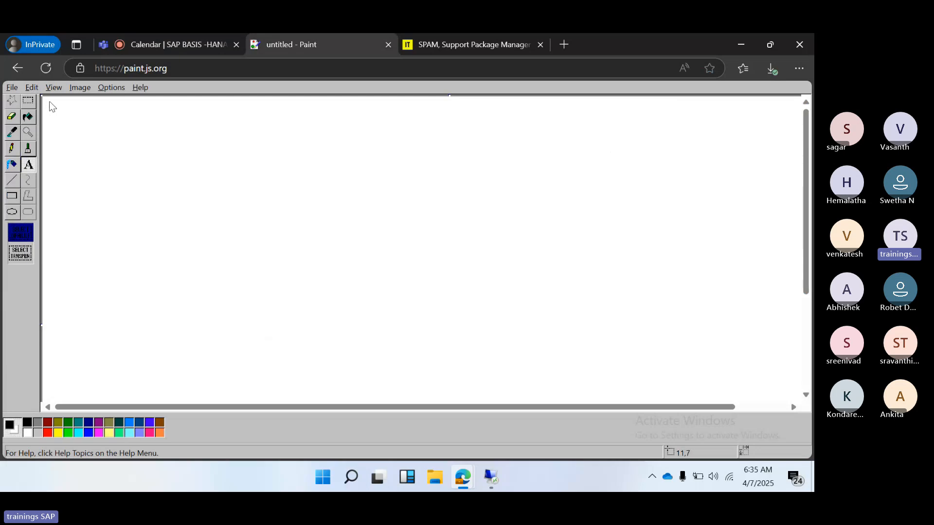
- Create a text box spanning most of the visible canvas and write the heading "SUM -TOOL" in it
drag(49, 102, 793, 405)
text(S)
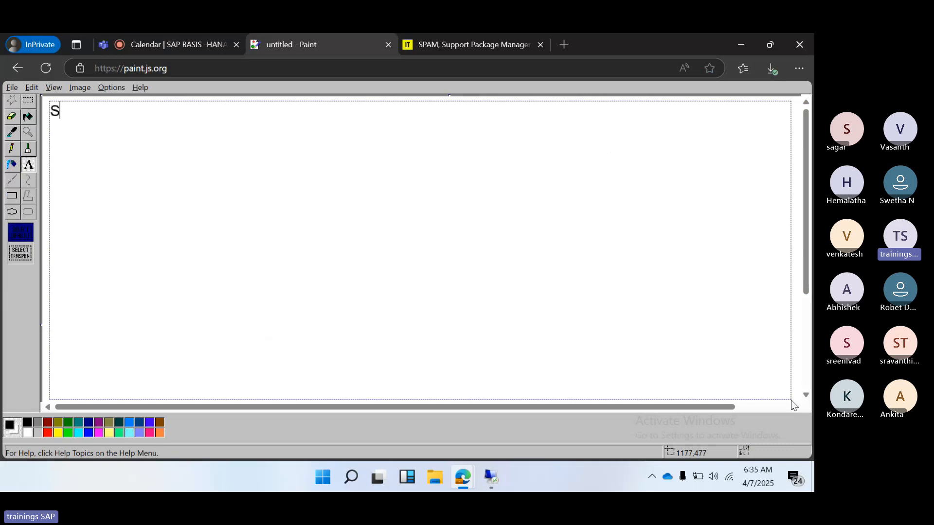
text(UM TOOL)
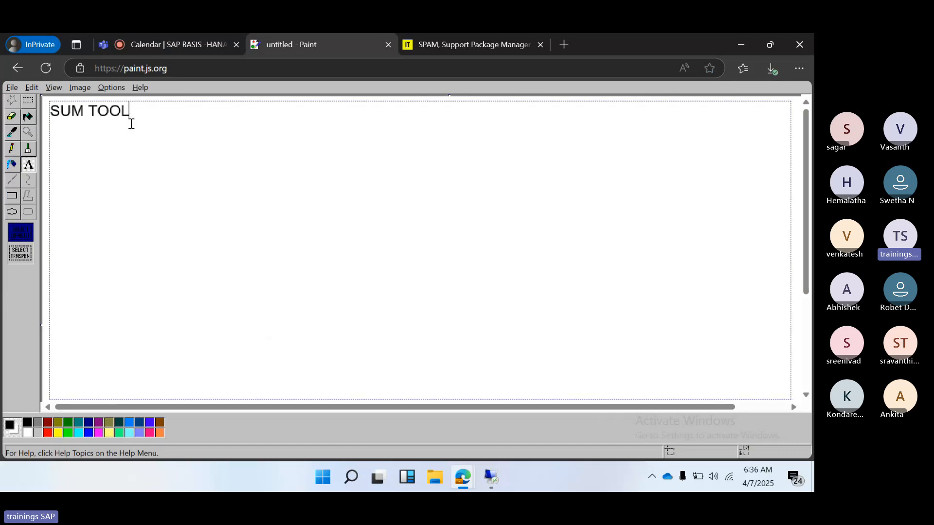
drag(129, 114, 51, 105)
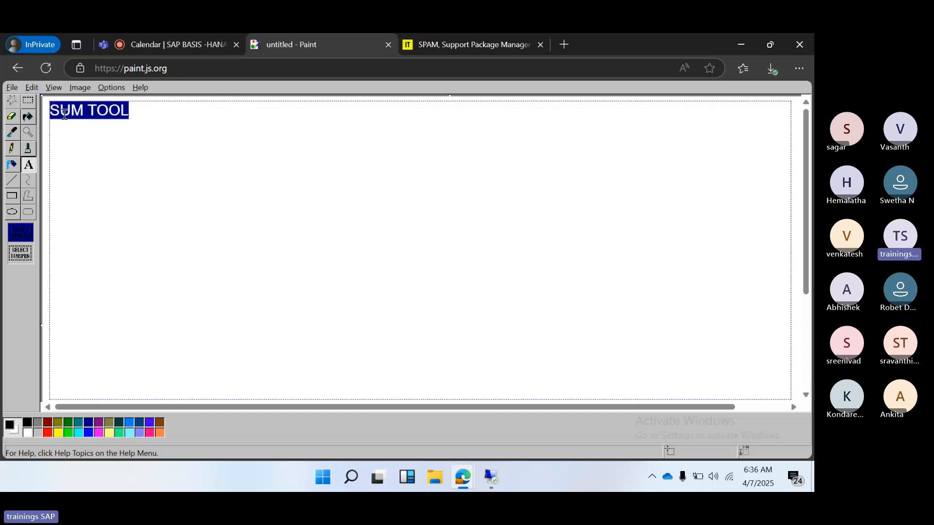
click(83, 110)
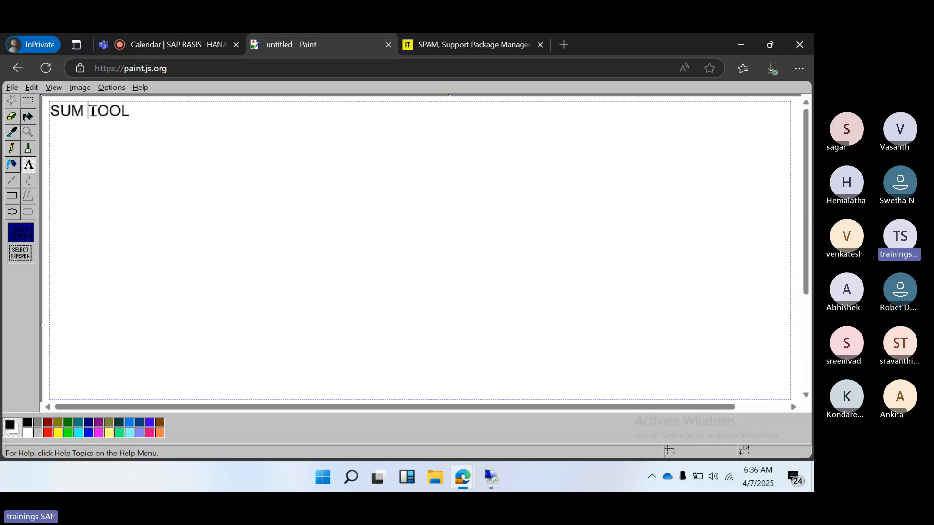
text(-)
click(144, 114)
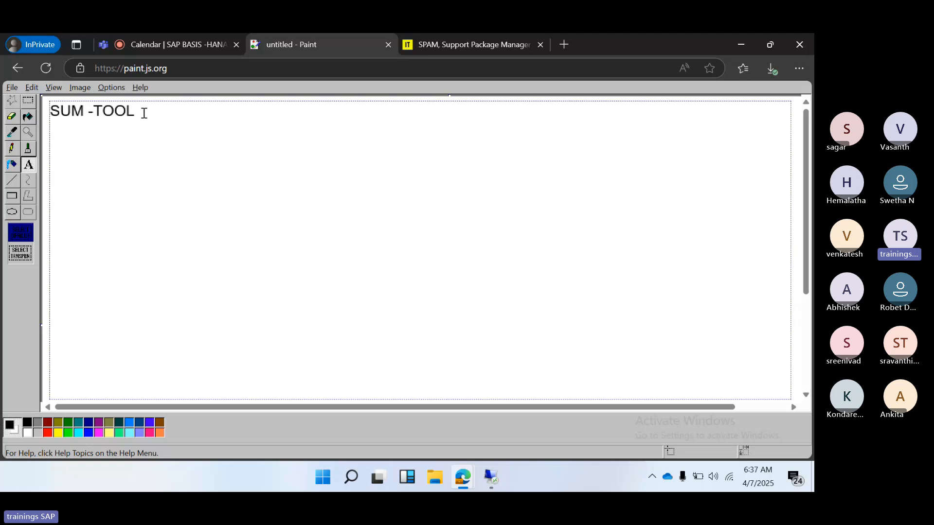
- Add the lines "SUM 1.0/SUM 1.1" and "SUM 2.0" below the heading, separated by blank lines
key(Return)
text(SUM 1.0/SUM 1.1)
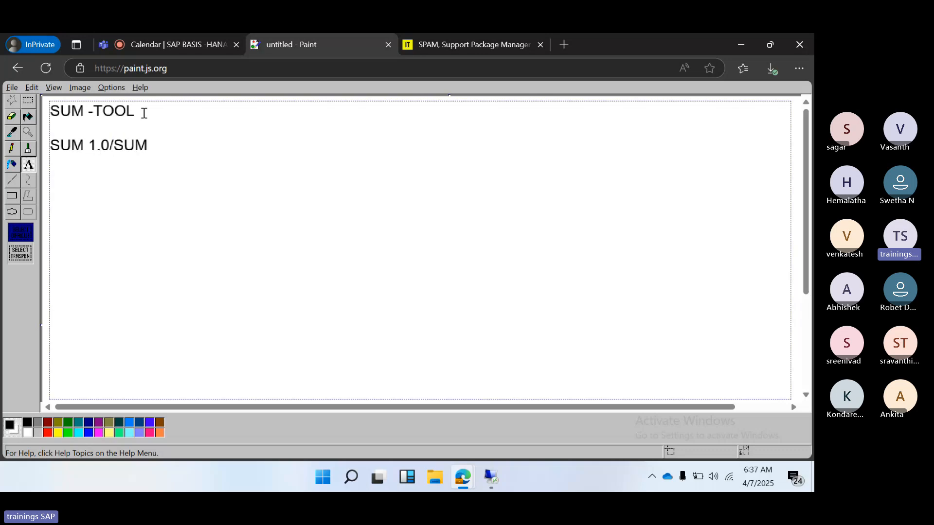
key(Return)
text(SUM 2.0)
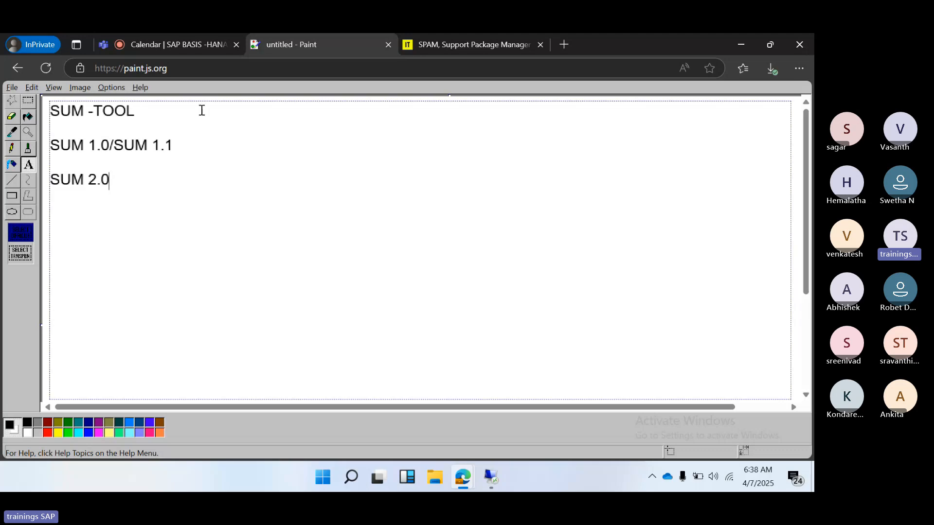
- Add "- SAP BASIS 7.40 or lower" to the SUM 1.0/SUM 1.1 line and a dash after SUM 2.0
click(193, 139)
text(-)
click(188, 177)
click(203, 147)
text(SAP BAS)
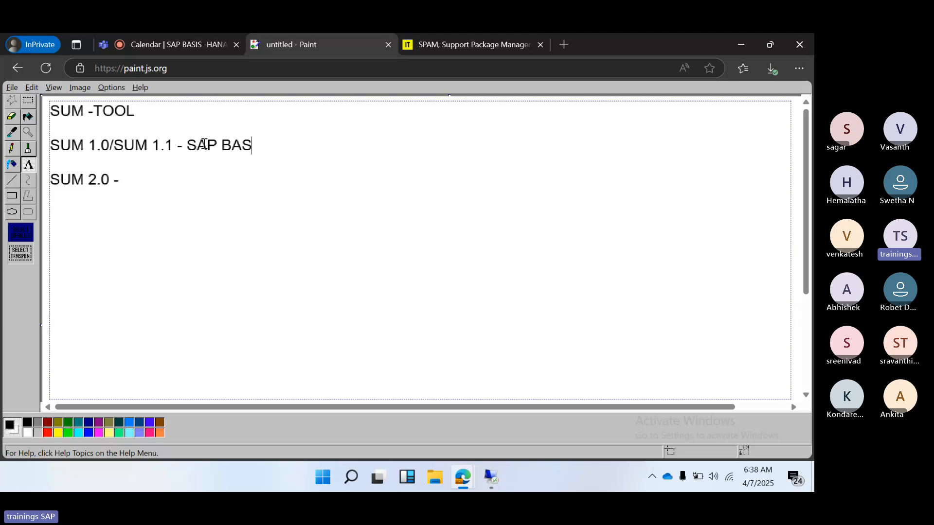
text(IS 7.40 or lower)
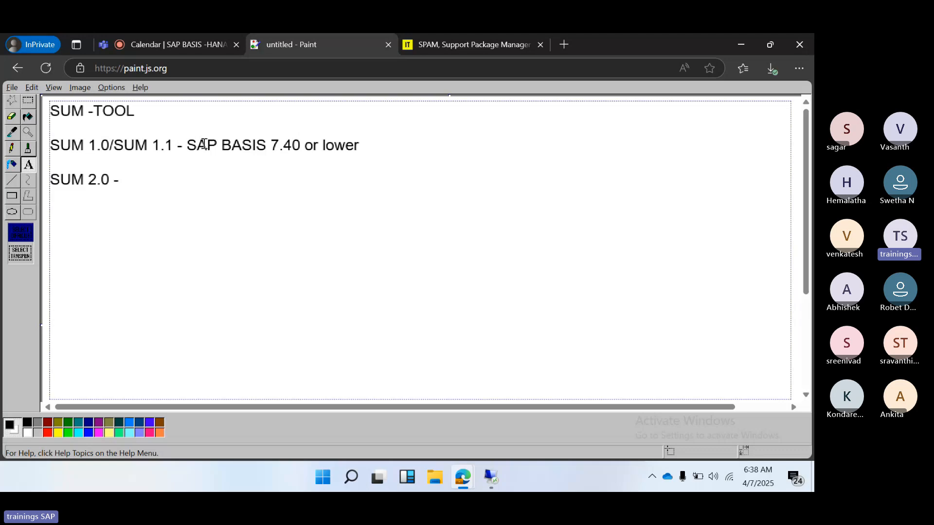
- Complete the SUM 2.0 line with "BASIS 7.50 and higher"
click(147, 176)
text(A)
key(BackSpace)
text(BASIS 7.50)
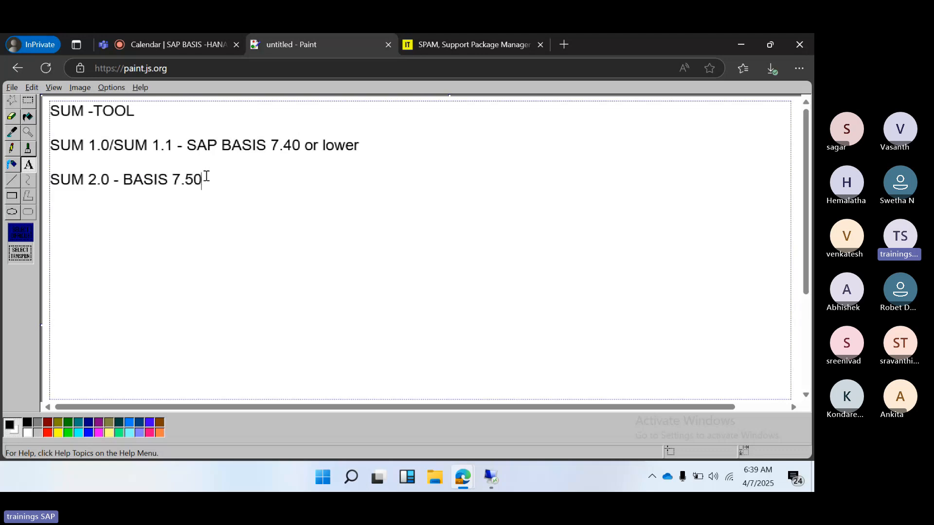
text( and higher)
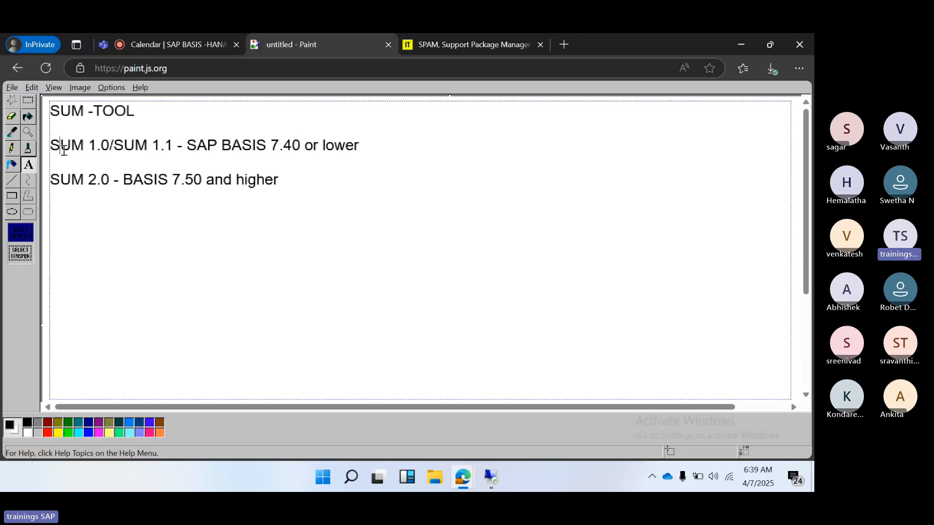
- Highlight the SUM 1.0/SUM 1.1 and SUM 2.0 lines to compare the BASIS releases they cover
drag(59, 146, 366, 147)
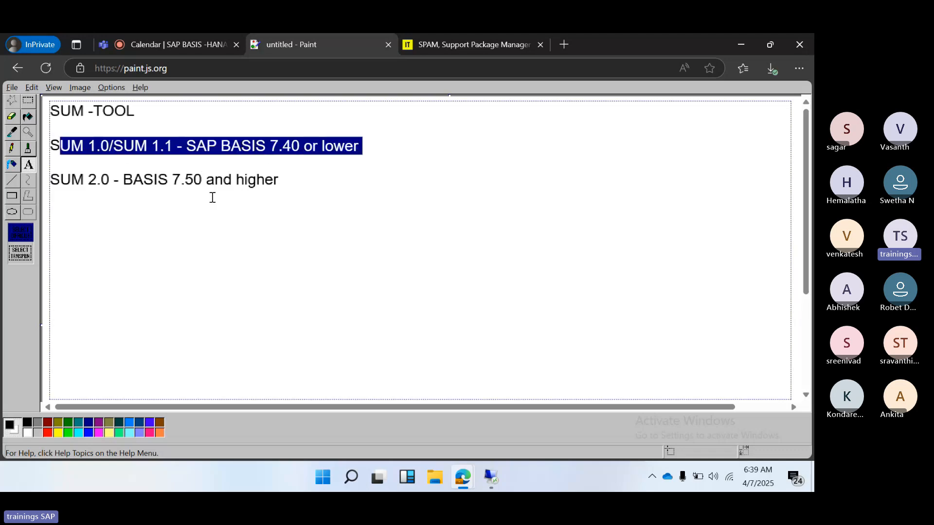
click(81, 185)
drag(81, 186, 297, 179)
click(297, 179)
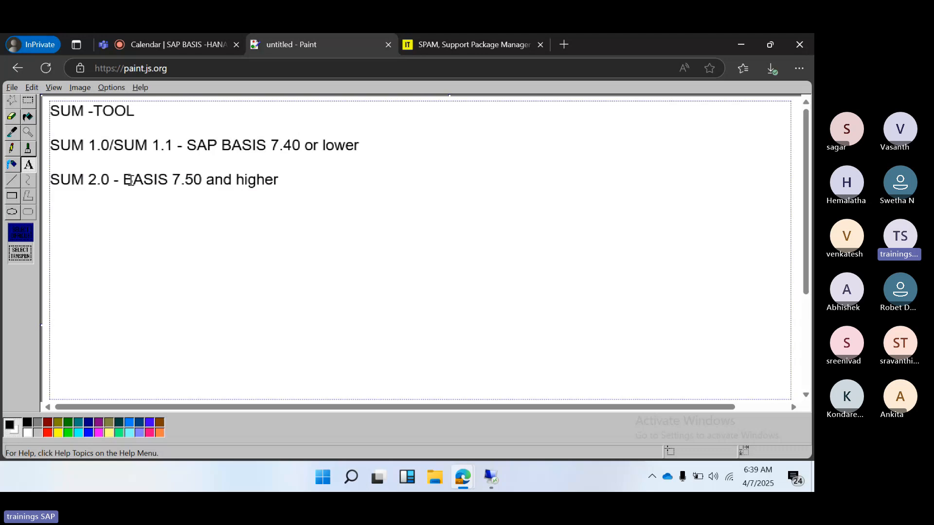
drag(123, 180, 279, 186)
drag(69, 181, 274, 181)
click(106, 144)
drag(106, 145, 369, 144)
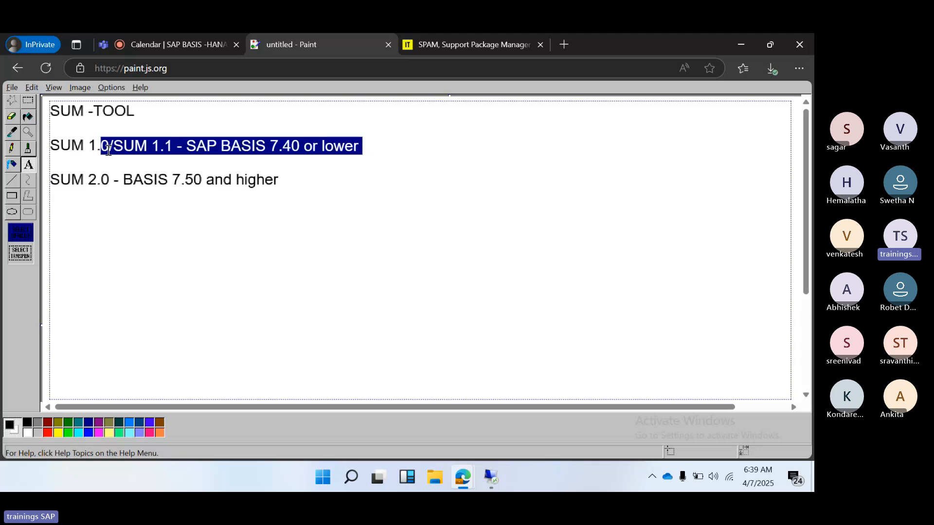
- Add a dashed separator below the SUM 2.0 line and start a numbered list with "1)Release upgrade"
click(301, 184)
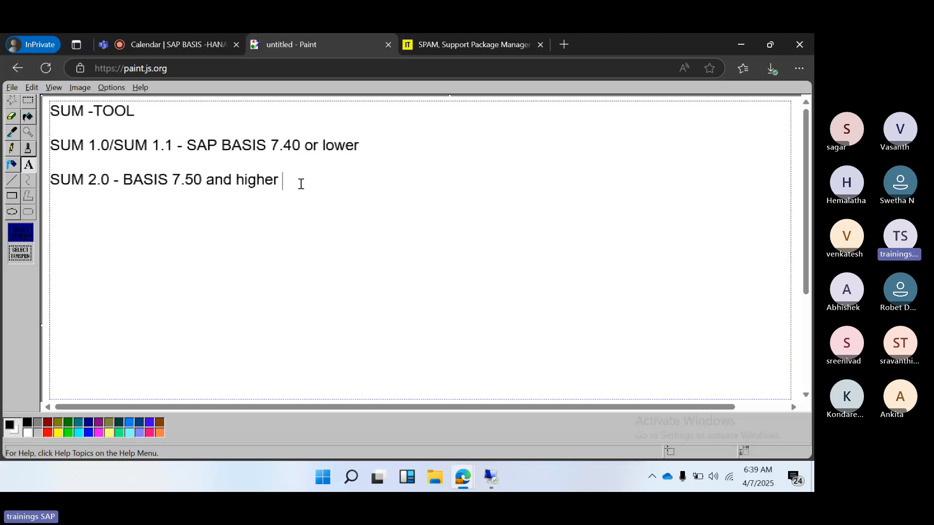
key(Return)
text(-------)
key(Return)
text(1)Rele)
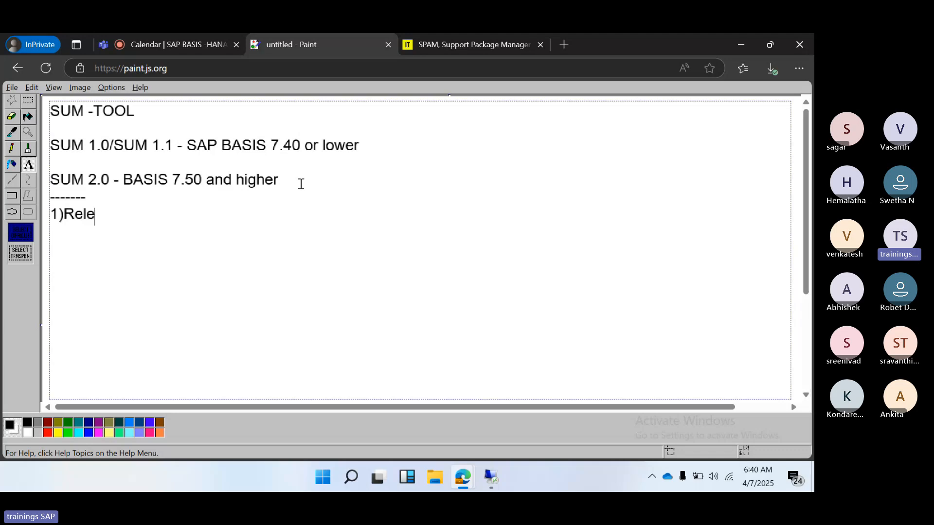
text(ase upgrade)
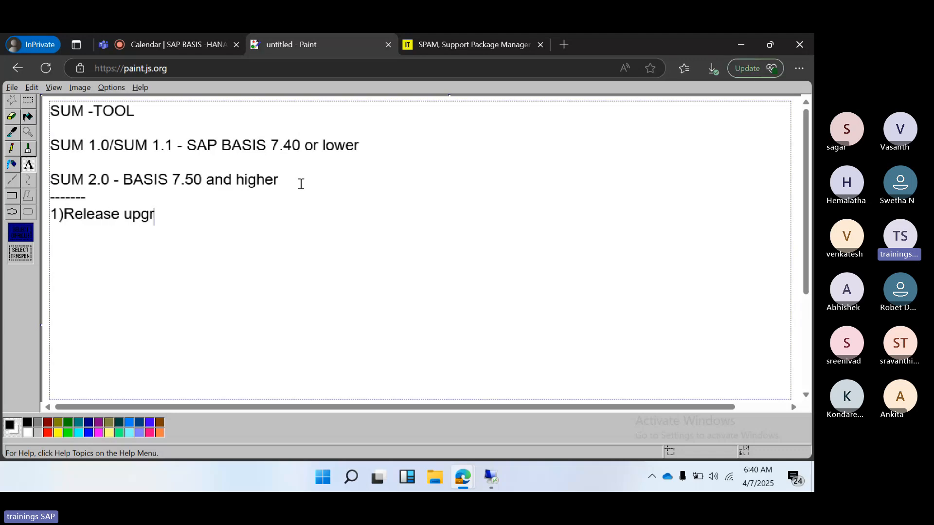
- Add the second list item "2)SYstem Upgrade", correcting the misspelled word Upgrade
key(Return)
text(2)SY)
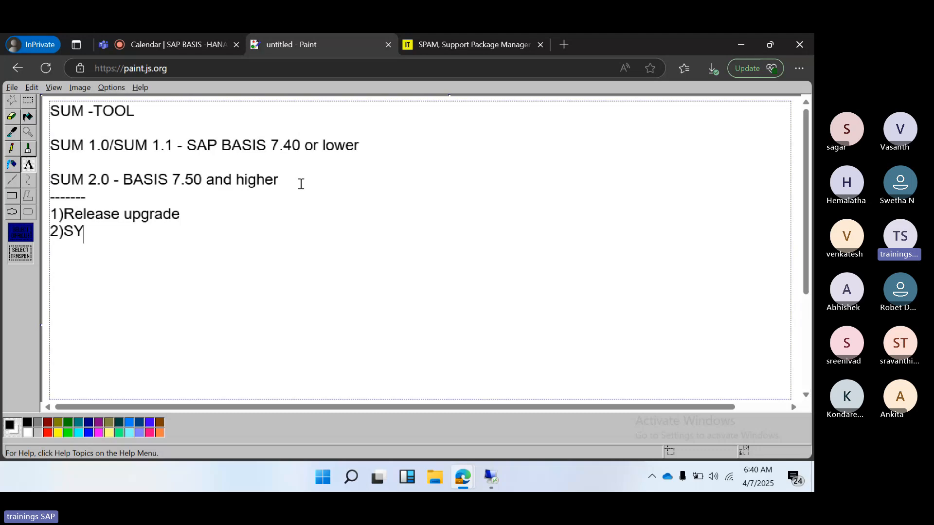
text(stem Uogra)
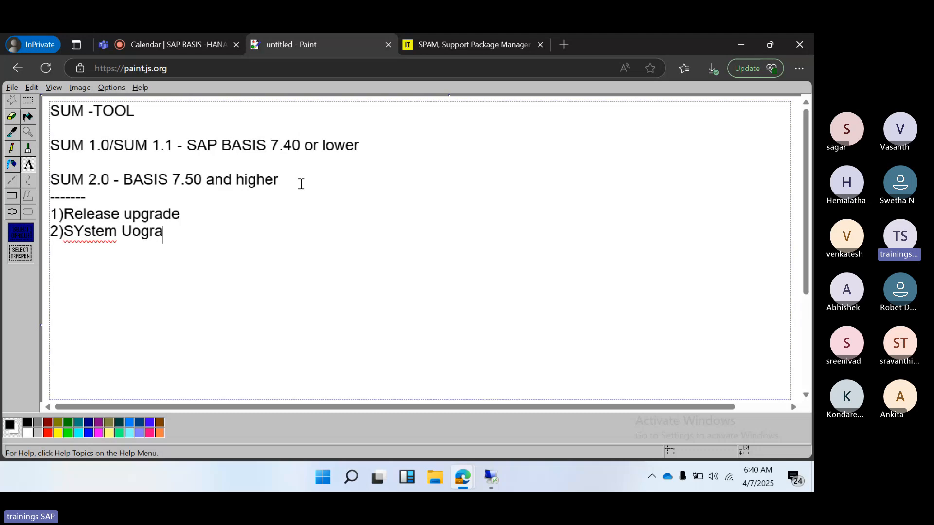
text(d)
key(BackSpace)
key(BackSpace)
key(BackSpace)
key(BackSpace)
key(BackSpace)
text(pu)
key(BackSpace)
text(gr)
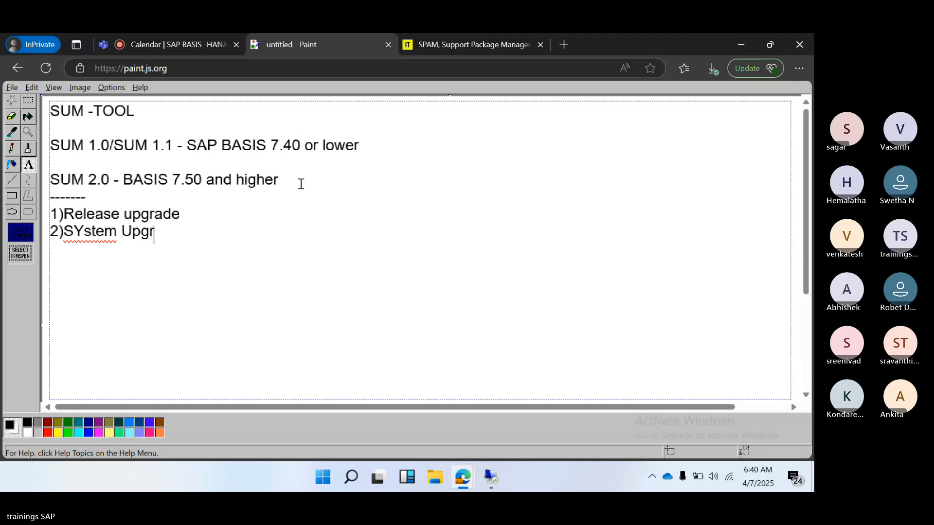
text(ade)
- Add the list items "3)SP/SPS/Patching" and "4)JAVA patching"
key(Return)
text(3))
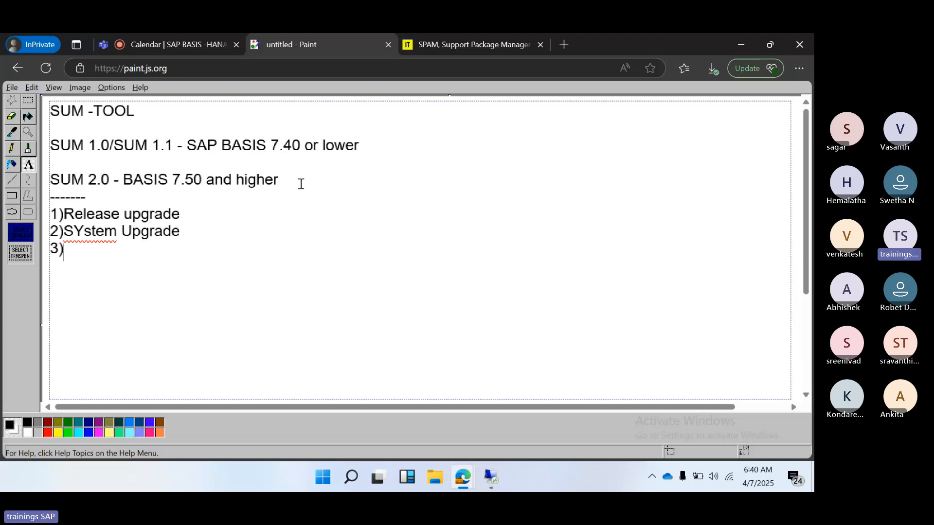
text(SP/SPS)
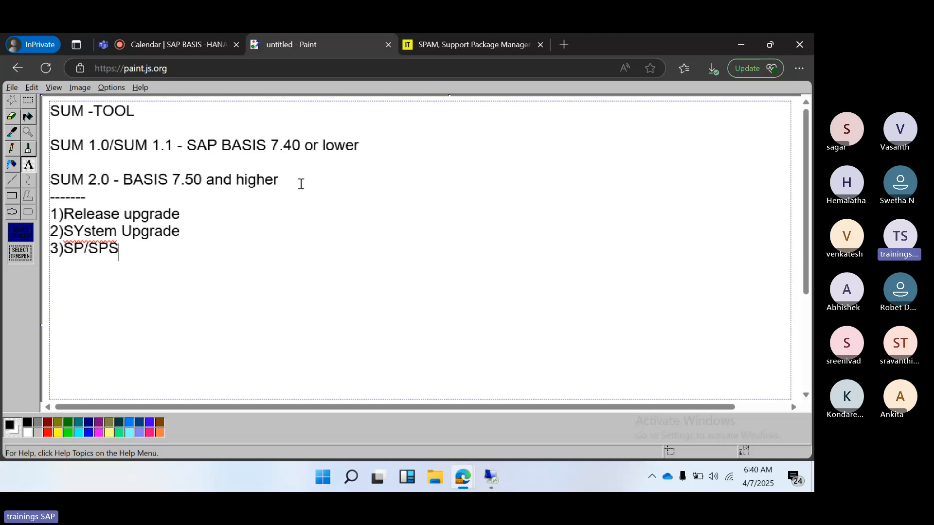
text(/Patching)
key(Return)
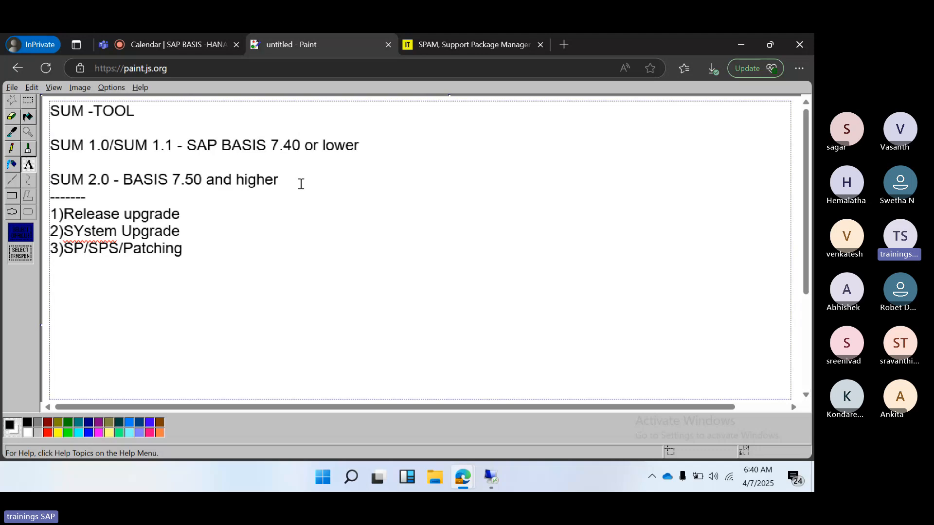
text(4)JAVA patching)
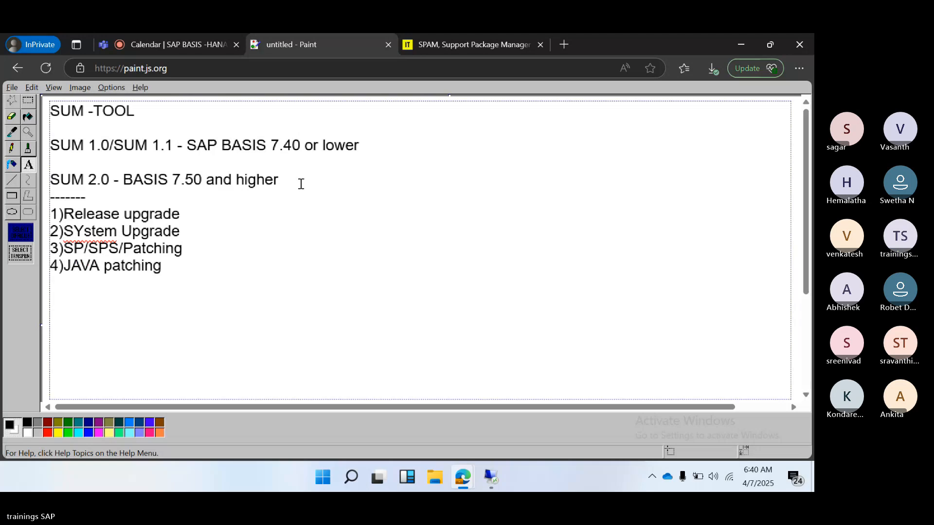
- Add the list items "5)corrections" and "6)migration of DB to HANA DB"
key(Return)
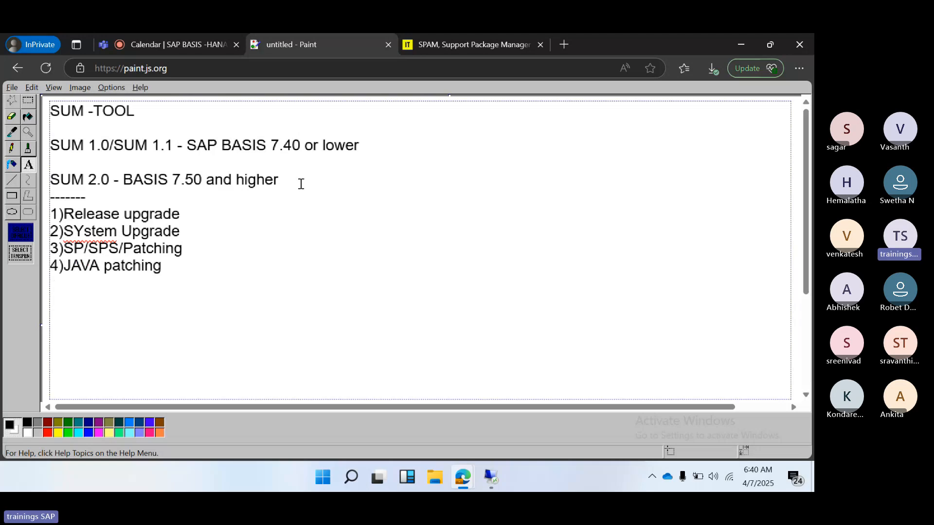
text(5)corrections)
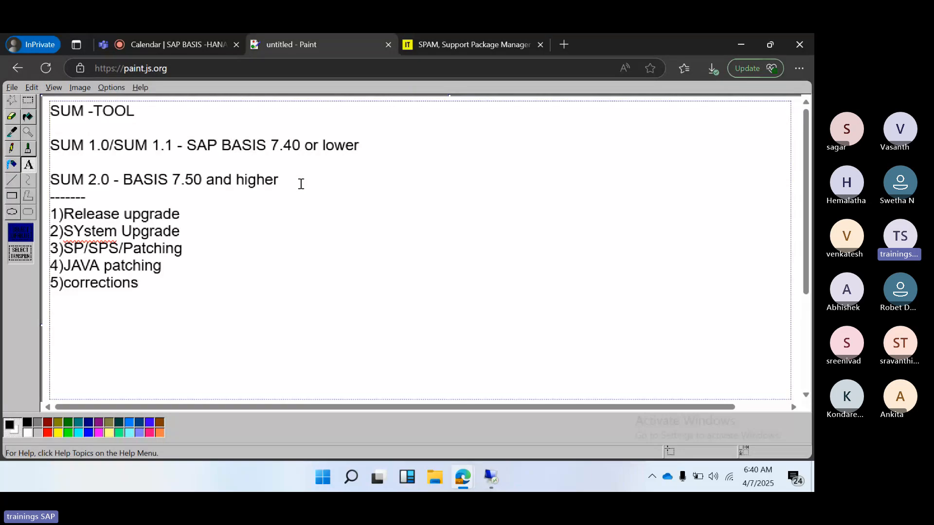
key(Return)
text(6)migration o)
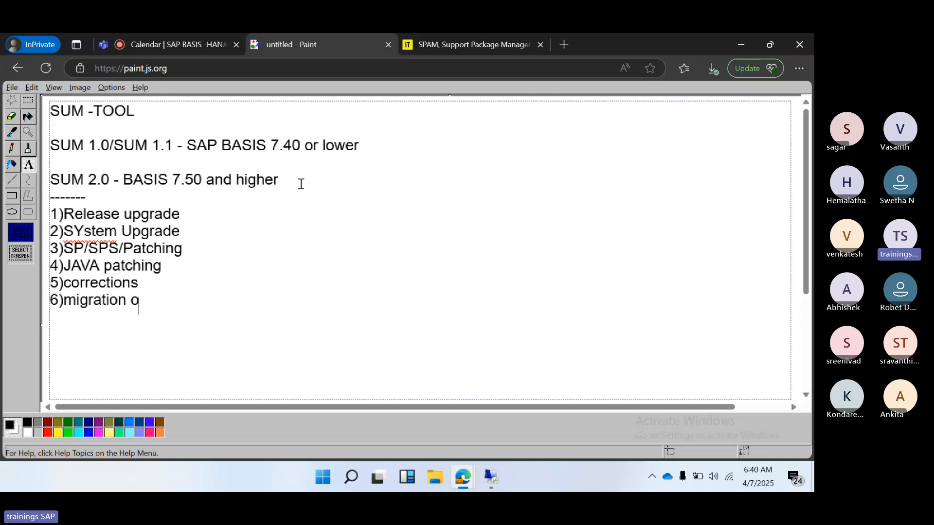
text(f DB to H)
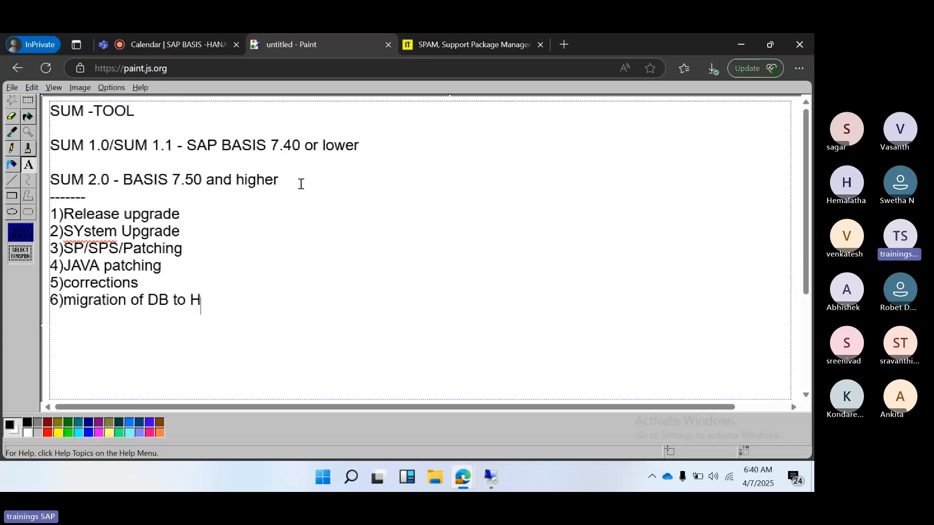
text(ANA DB)
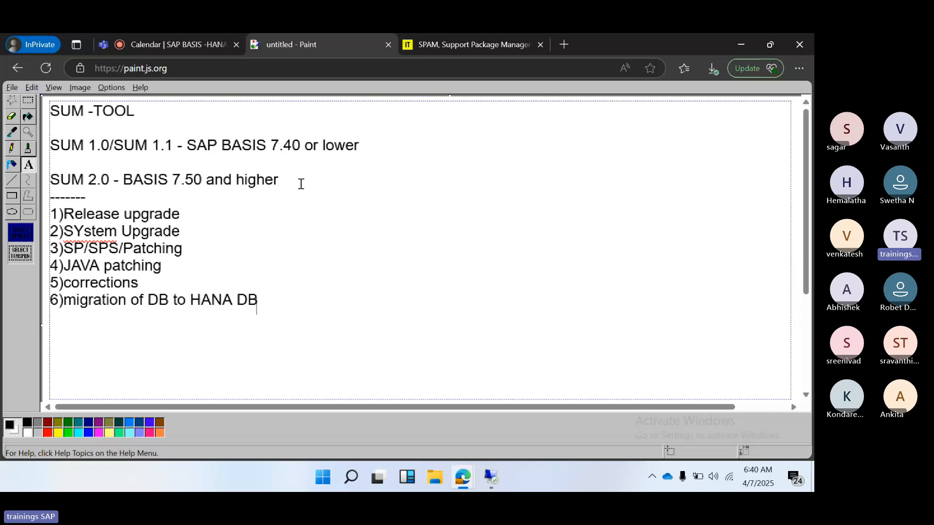
- Add the list item "7)SYstem conversions" and finish the text block of SUM notes
key(Return)
text(7)SYstem c)
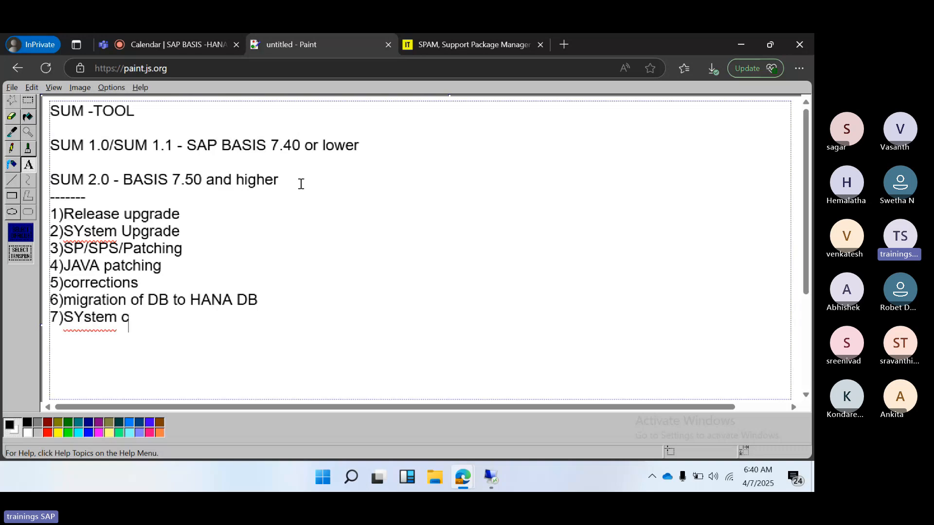
text(onversions)
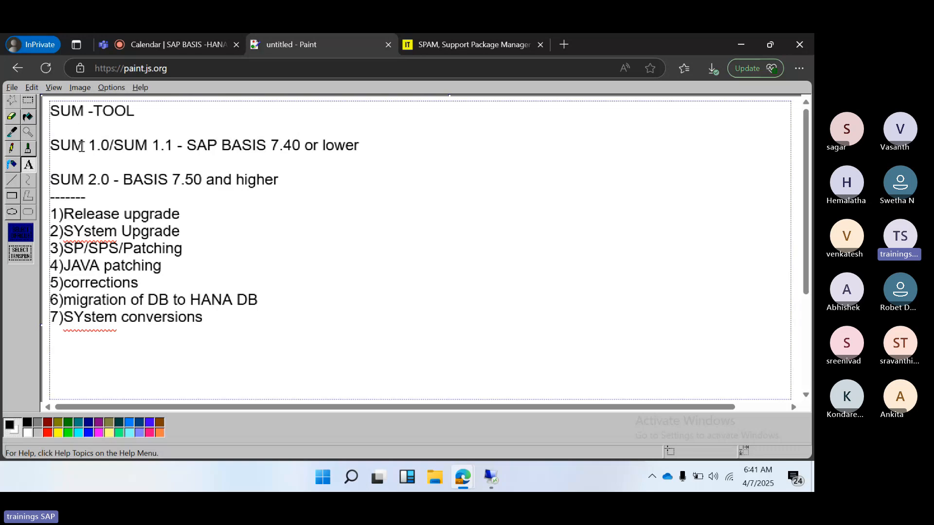
drag(82, 147, 123, 181)
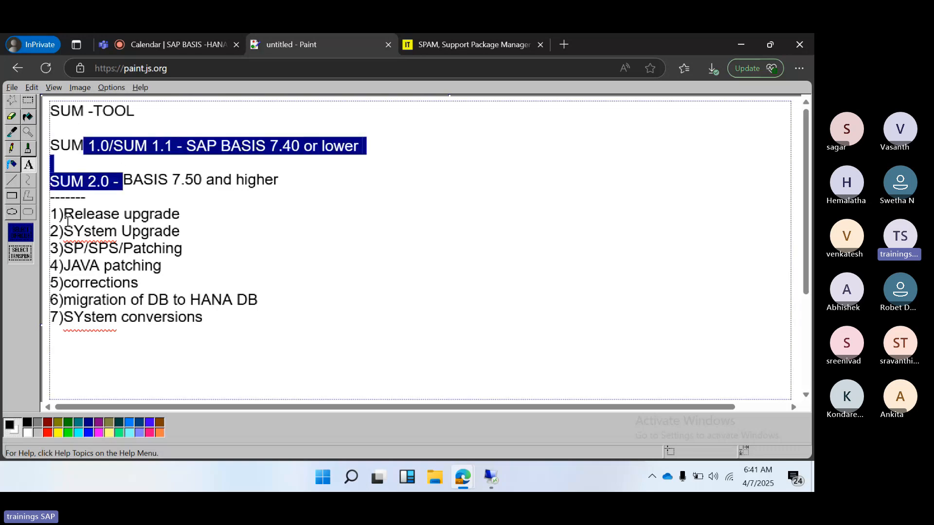
drag(52, 202, 215, 333)
click(149, 330)
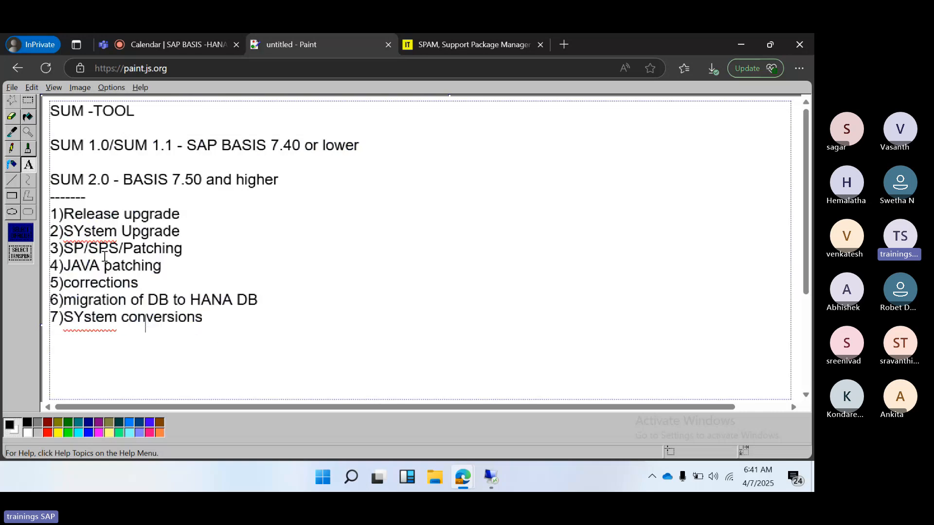
click(43, 315)
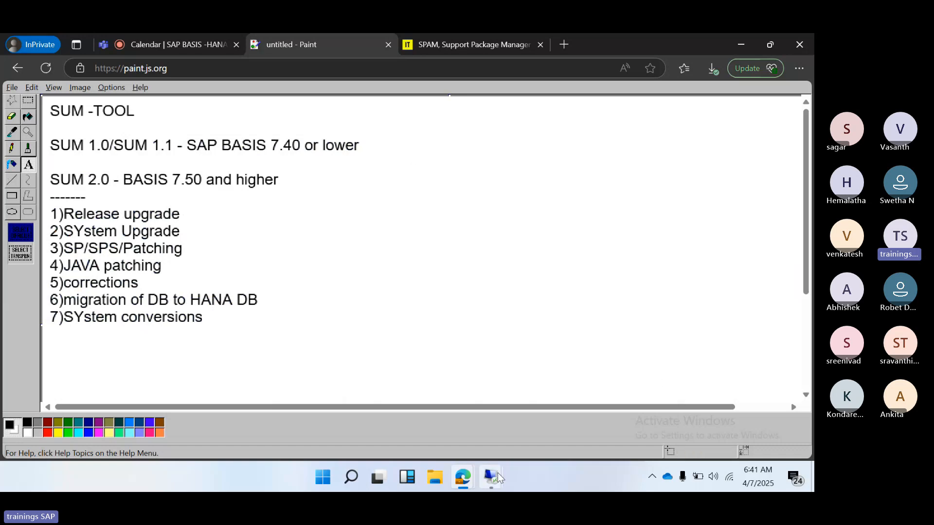
- Switch to the remote desktop session, select SAP ECC DEVELOPMENT among the SAP Logon connections, and return to the notes
mouse_move(497, 473)
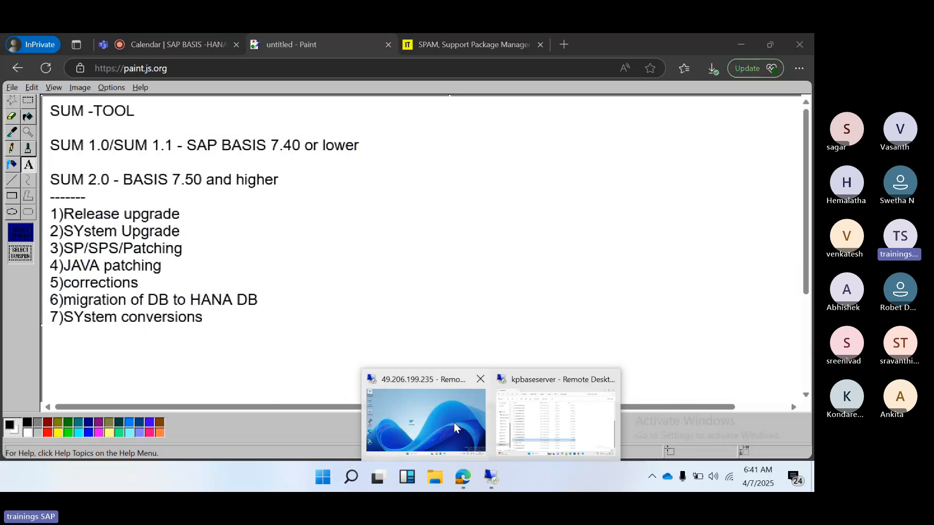
click(427, 405)
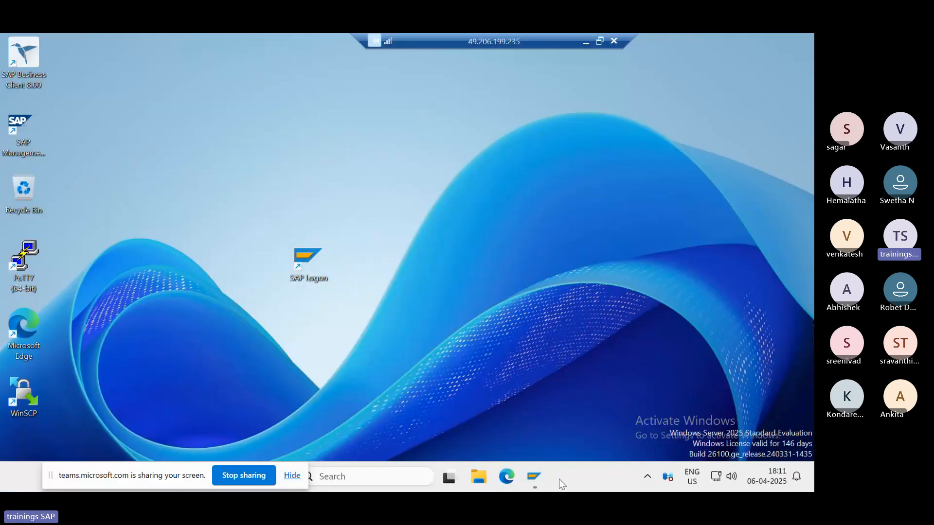
mouse_move(535, 471)
click(538, 427)
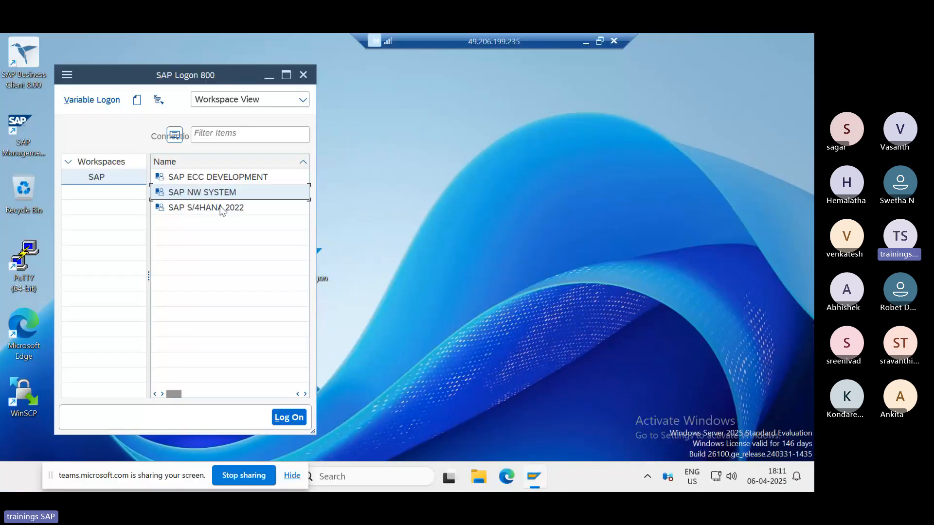
click(194, 179)
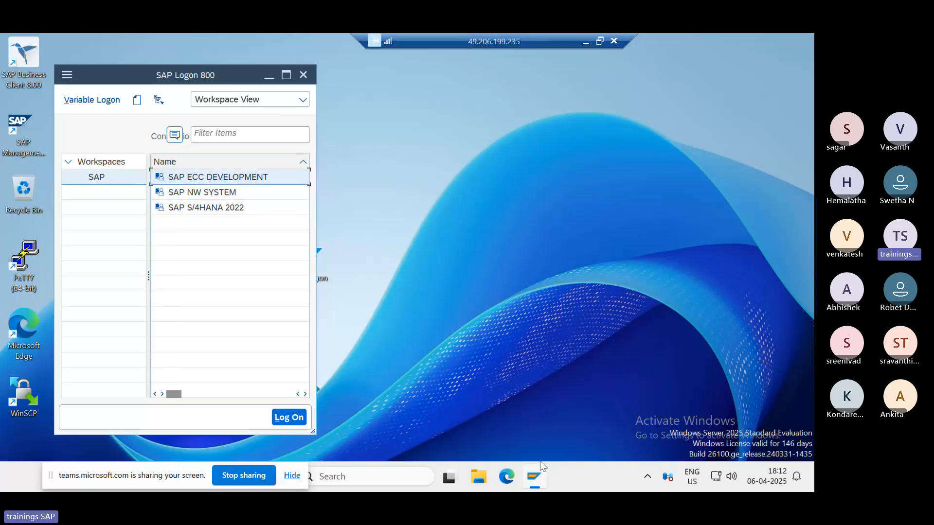
click(583, 43)
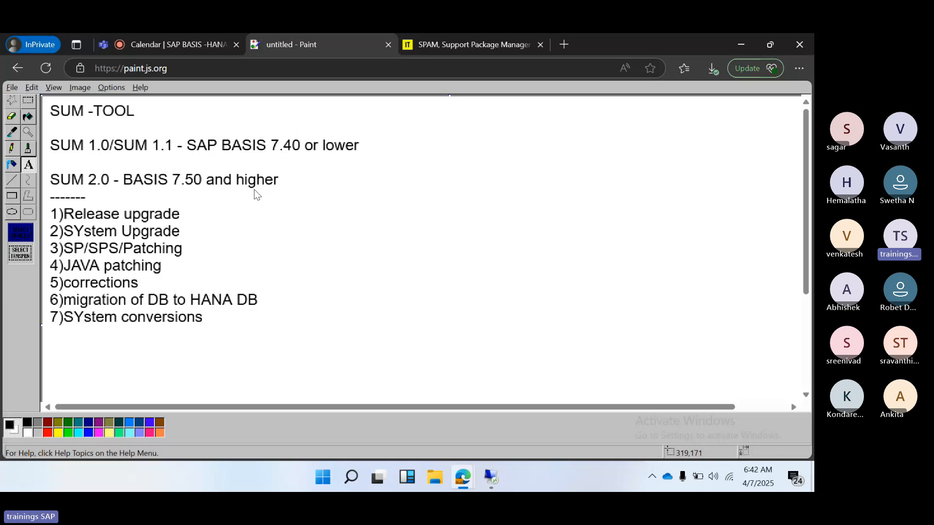
- Create a large text box in the empty area beside the SUM notes and head it "Pre-STEPS"
drag(412, 116, 452, 267)
click(371, 238)
drag(364, 101, 784, 390)
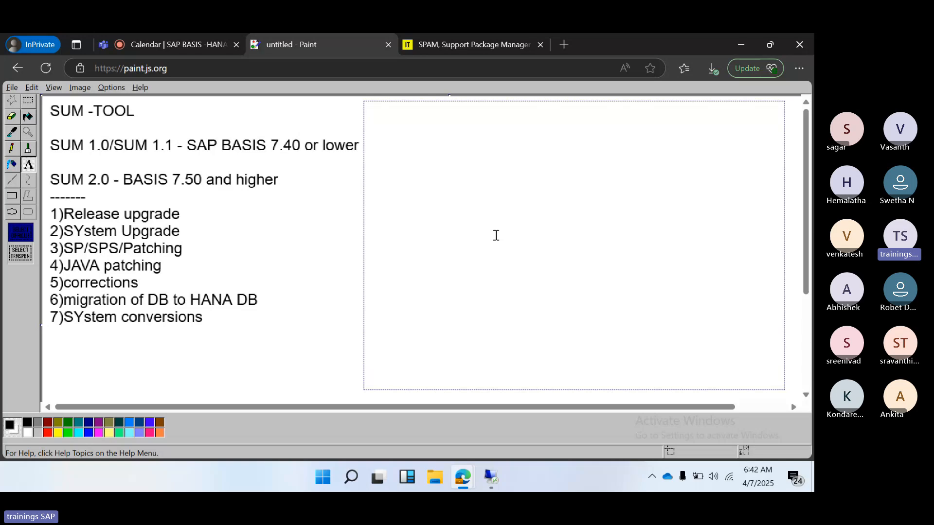
text(1)
key(BackSpace)
text(Pre-STEPS)
key(Return)
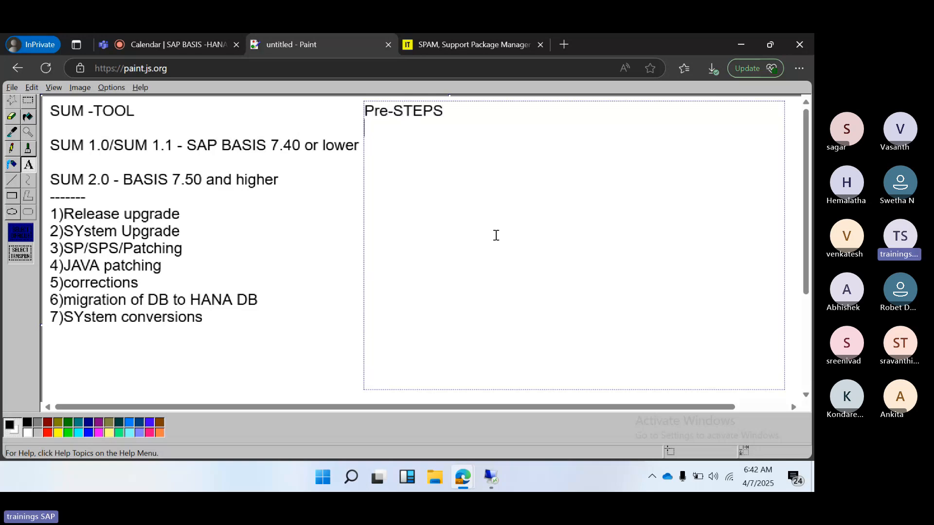
- Below a blank line, add the pre-steps "1)Calculate the stack.xml file" and "2)Download all patches"
text(1)Calculate the )
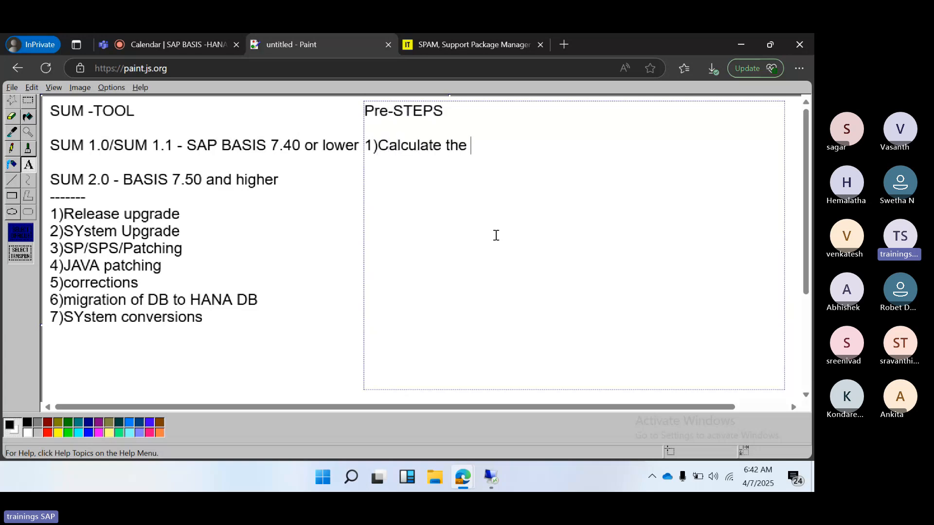
text(stack.xml file)
key(Return)
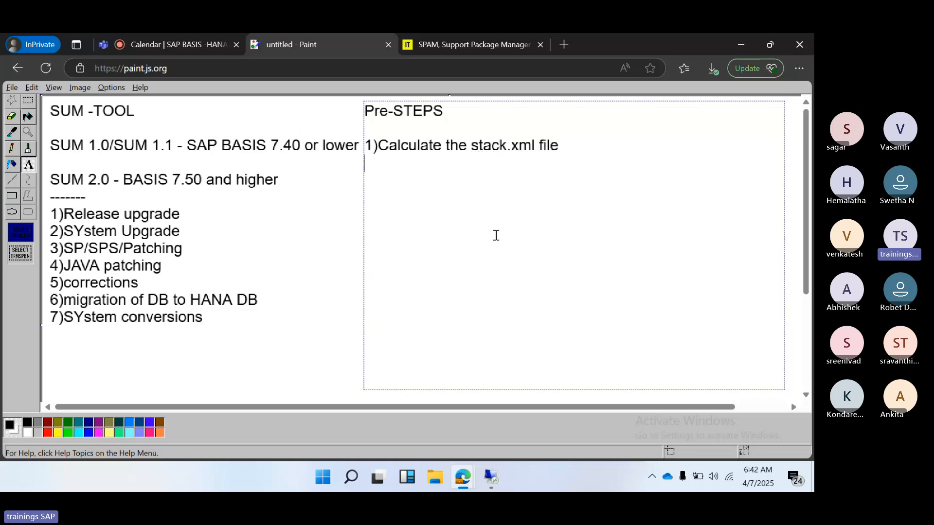
text(2))
text(Download all pa)
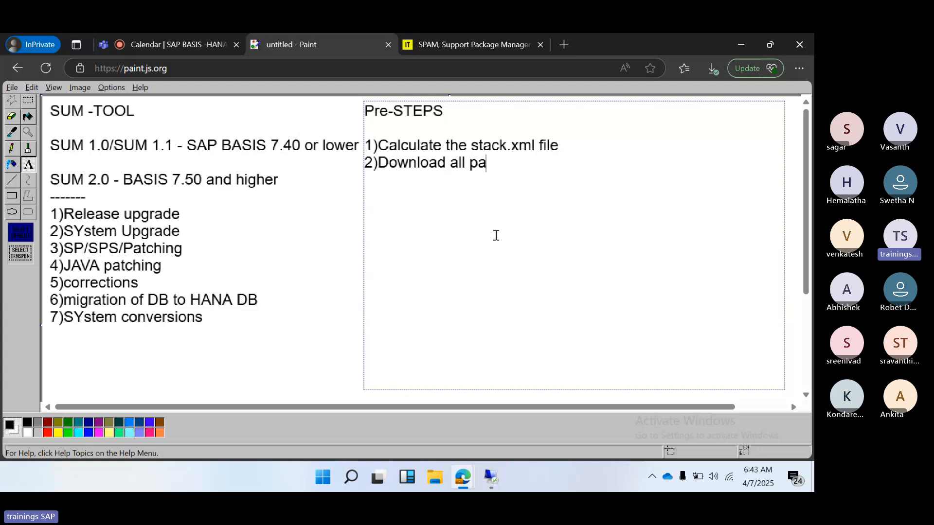
text(tches)
key(Return)
- Add the pre-step "3)move to app server including SUM tool as well"
text(3)move o)
key(BackSpace)
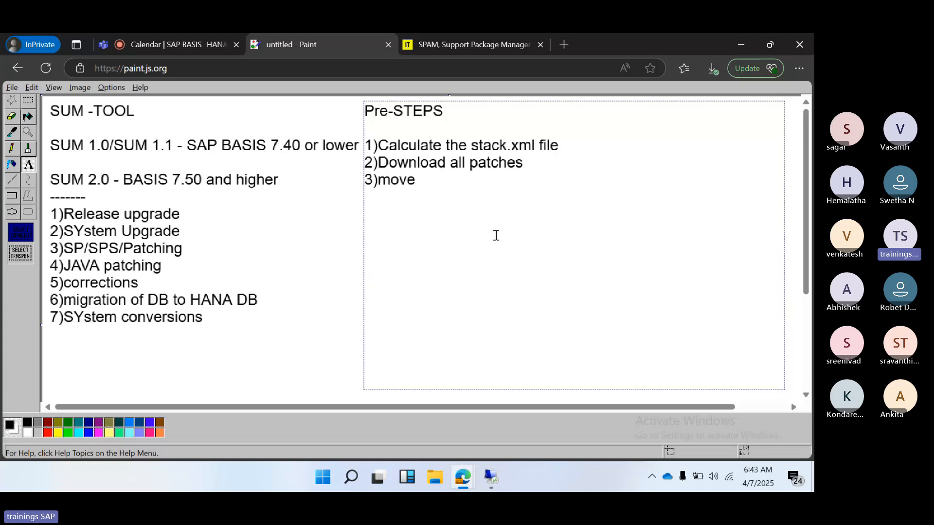
text(to app serv)
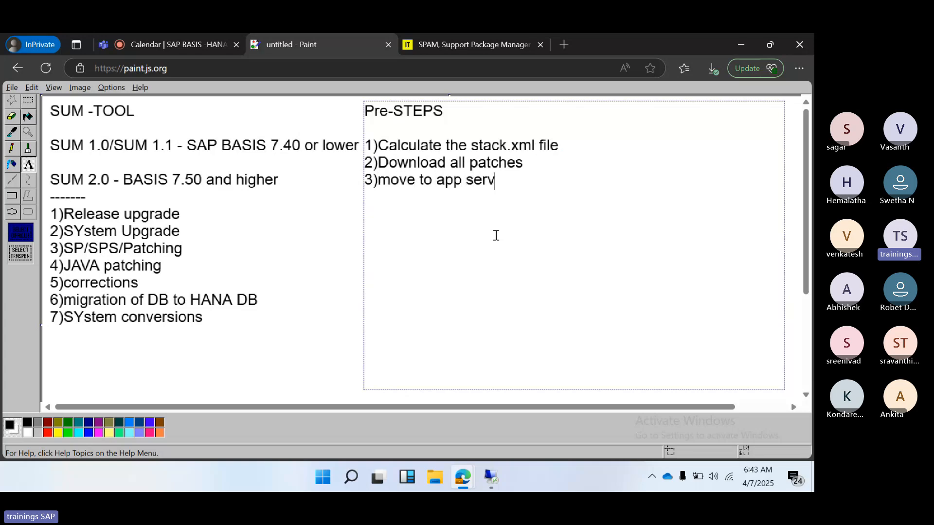
text(er including)
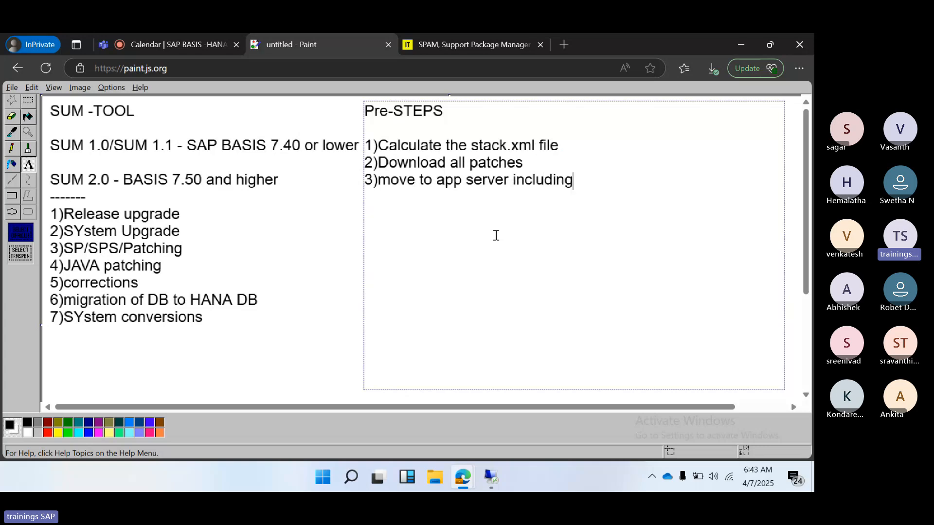
text( SUM tool as well)
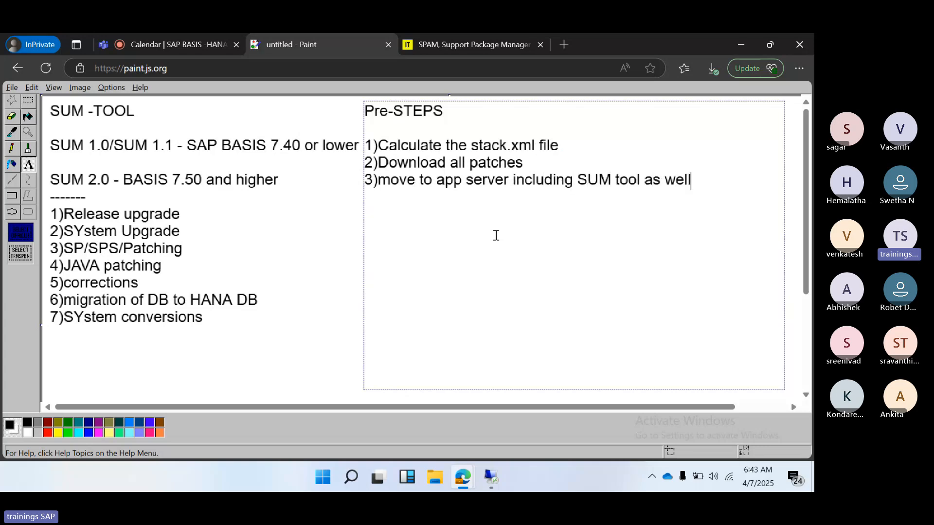
- Add the pre-step "4)extract SUM tool under /usr/sap/NW1/" on a new line
key(Return)
text(4)extrac)
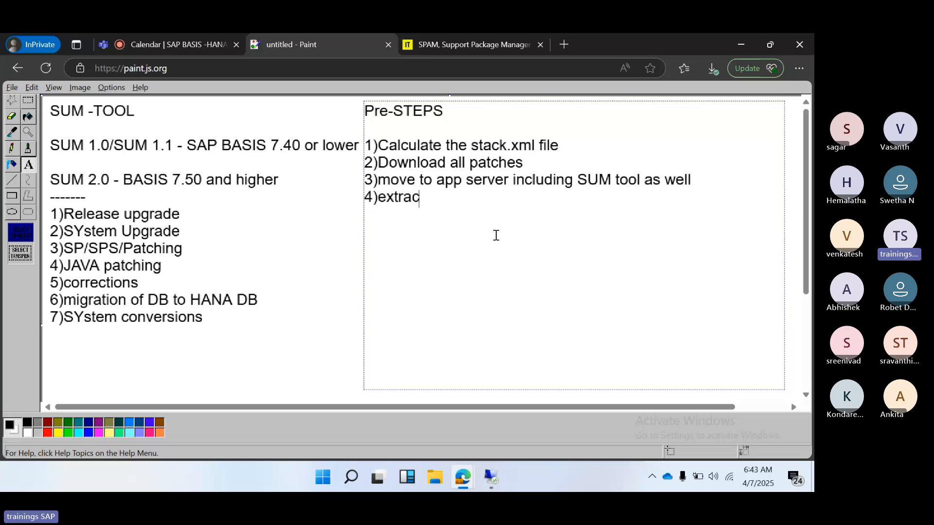
text(t SUM tool u)
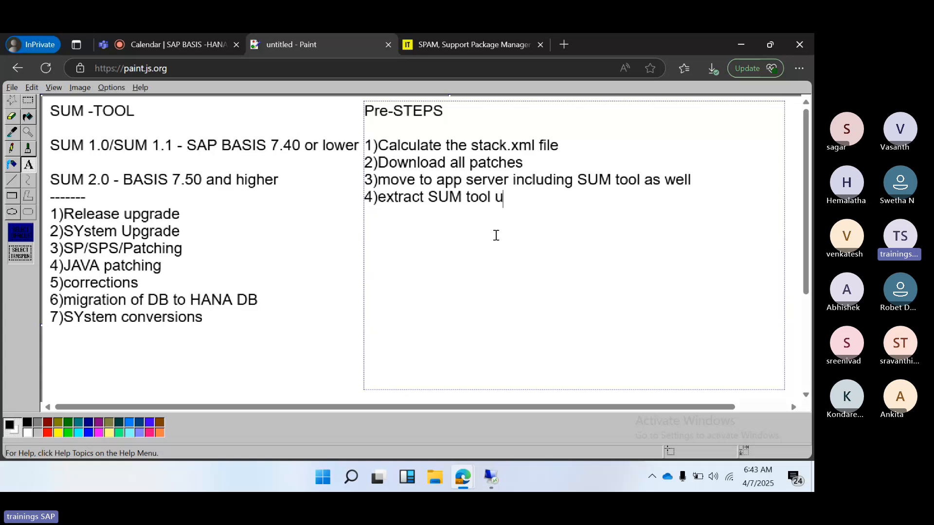
text(nder /usr/sa)
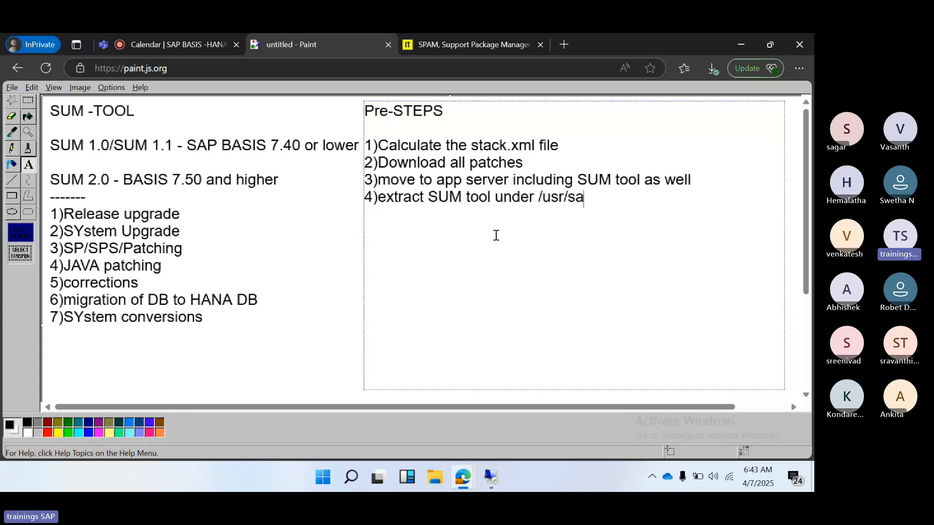
text(p/NW1/)
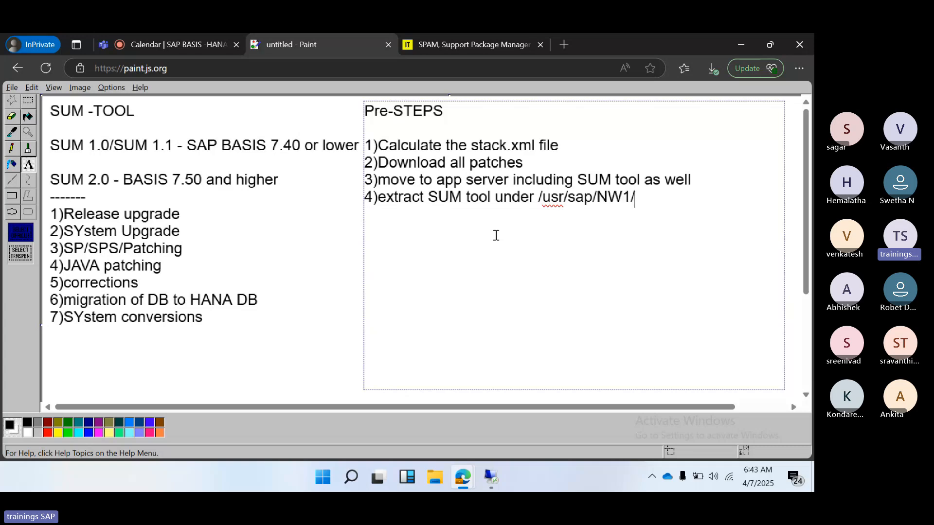
- Add the pre-step "5)Start SUM tool" and place the text cursor at the end of the stack.xml line
key(Return)
text(5)Start SUM to)
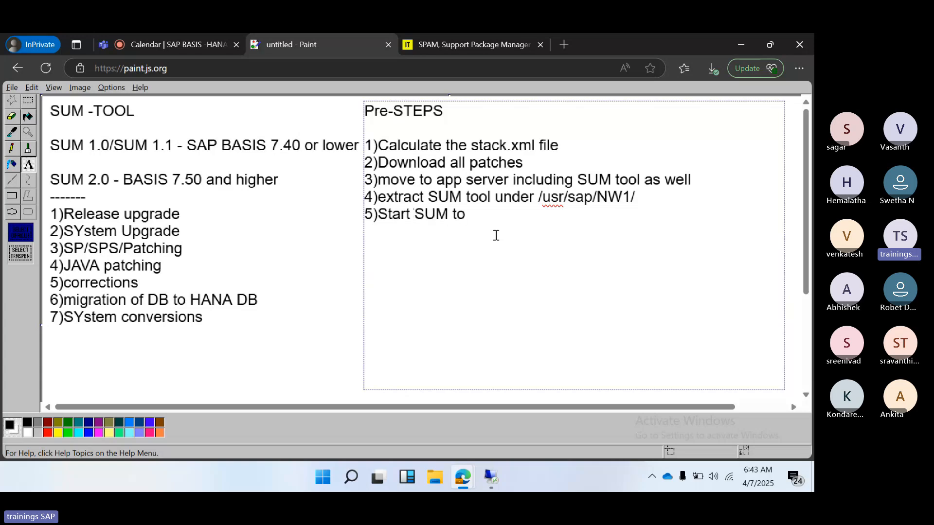
text(ol)
key(Return)
click(390, 145)
drag(389, 144, 562, 144)
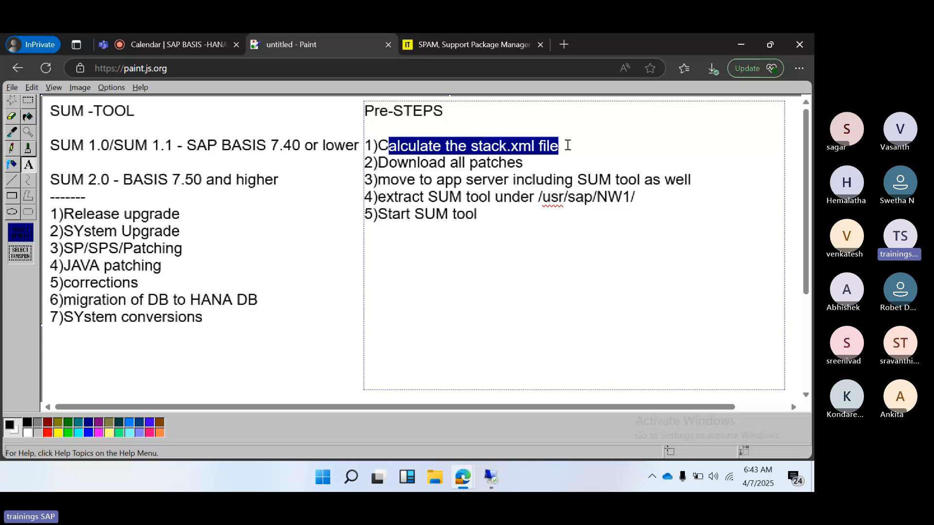
click(568, 145)
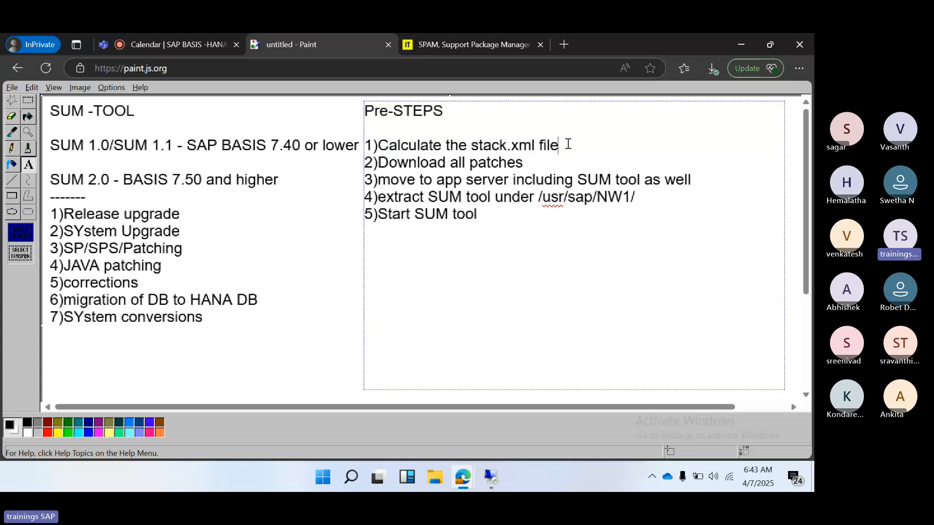